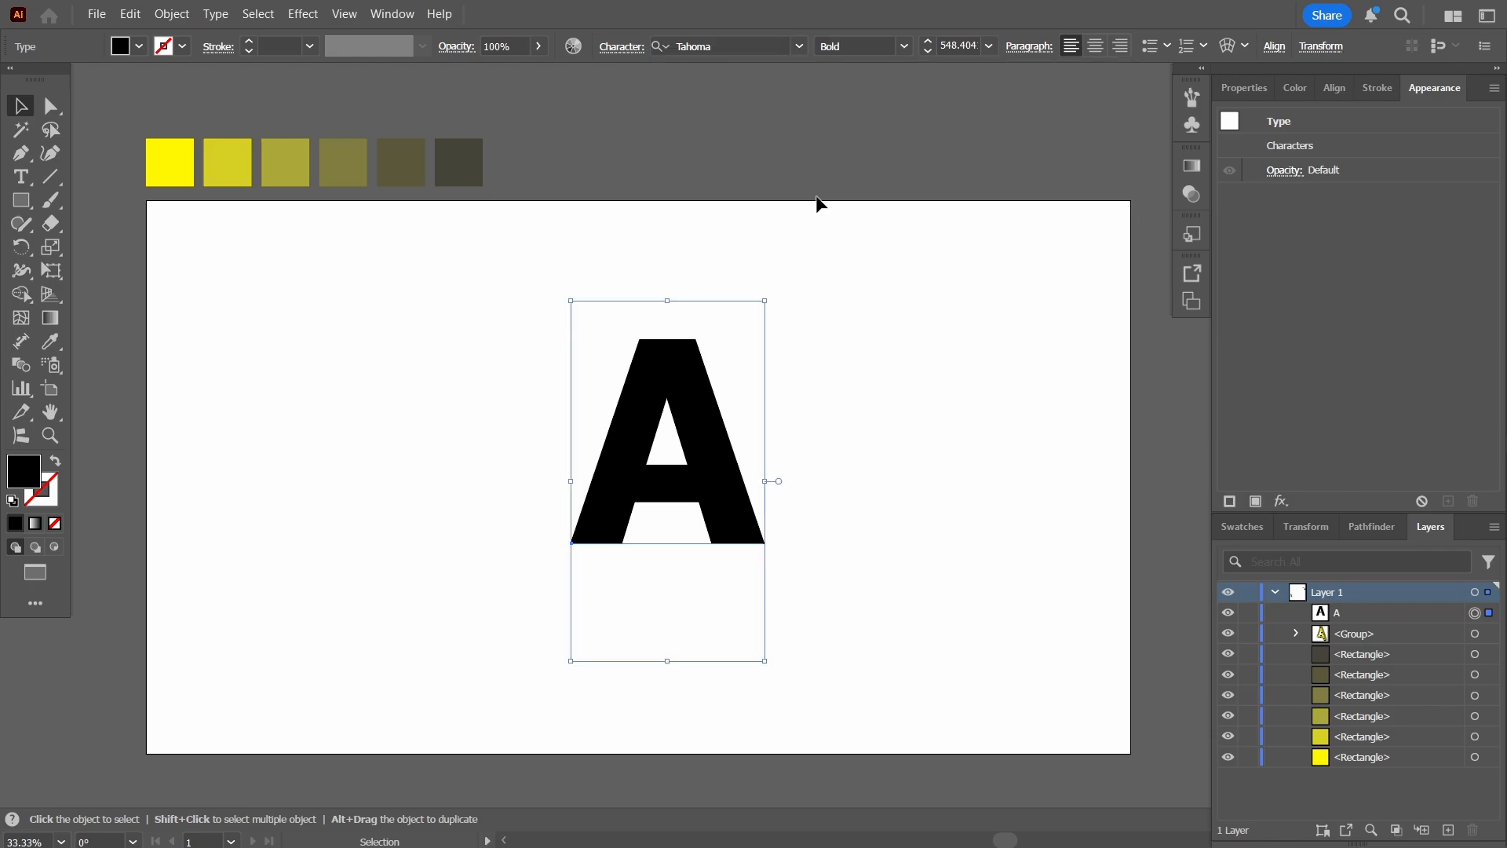
Enlarge the letter A to a font size of about 1142 pt and reposition it so it fills most of the artboard's height.
{"action": "left_click_drag", "start_coordinate": [754, 551], "coordinate": [716, 582]}
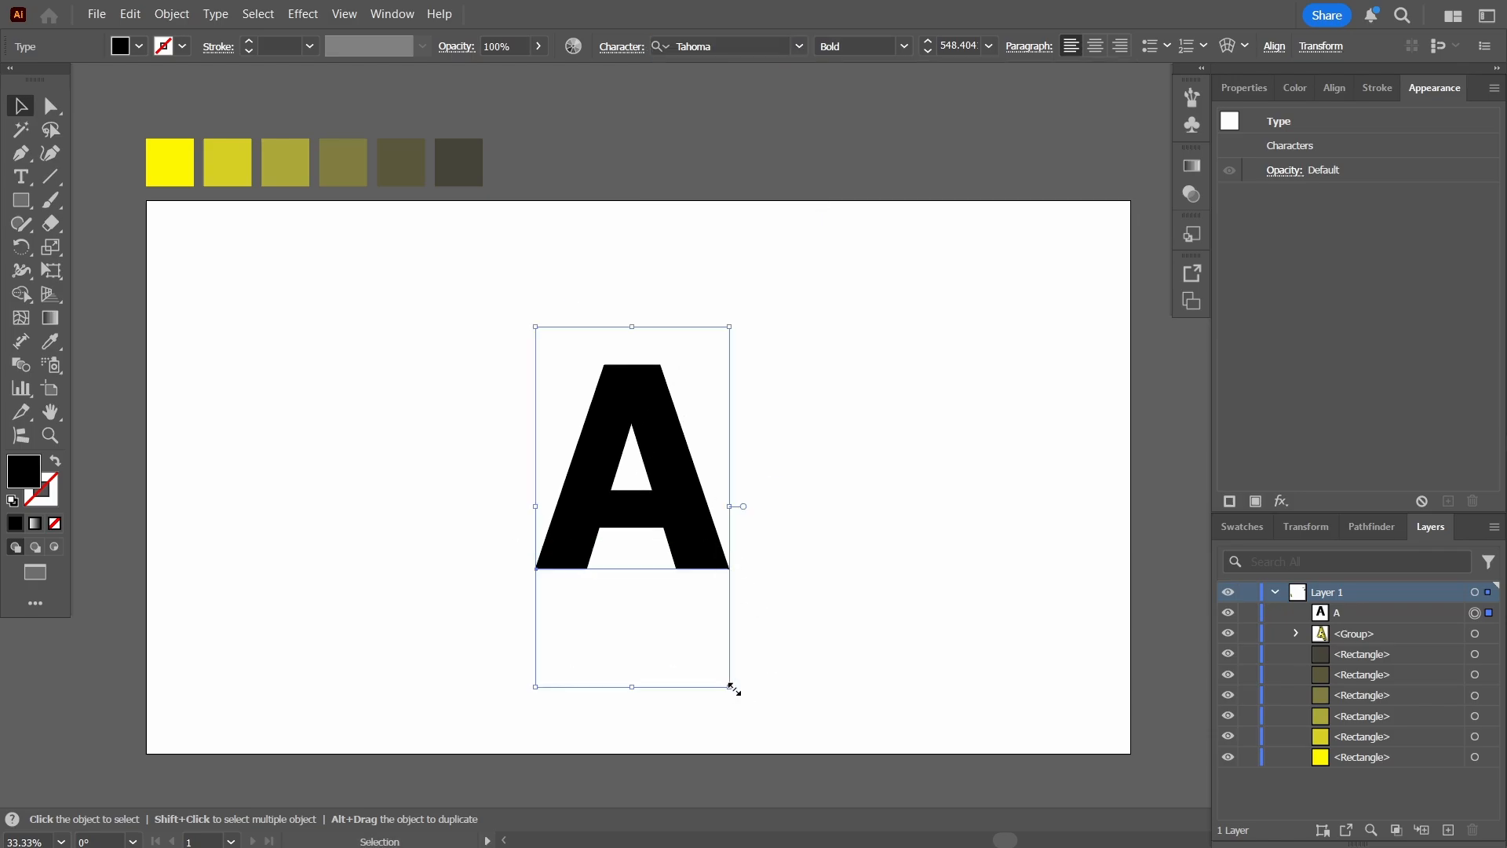
{"action": "left_click_drag", "start_coordinate": [733, 688], "coordinate": [838, 803]}
{"action": "left_click_drag", "start_coordinate": [738, 373], "coordinate": [748, 391]}
{"action": "left_click_drag", "start_coordinate": [900, 353], "coordinate": [891, 447]}
{"action": "left_click_drag", "start_coordinate": [729, 399], "coordinate": [703, 425]}
{"action": "left_click_drag", "start_coordinate": [251, 406], "coordinate": [256, 431]}
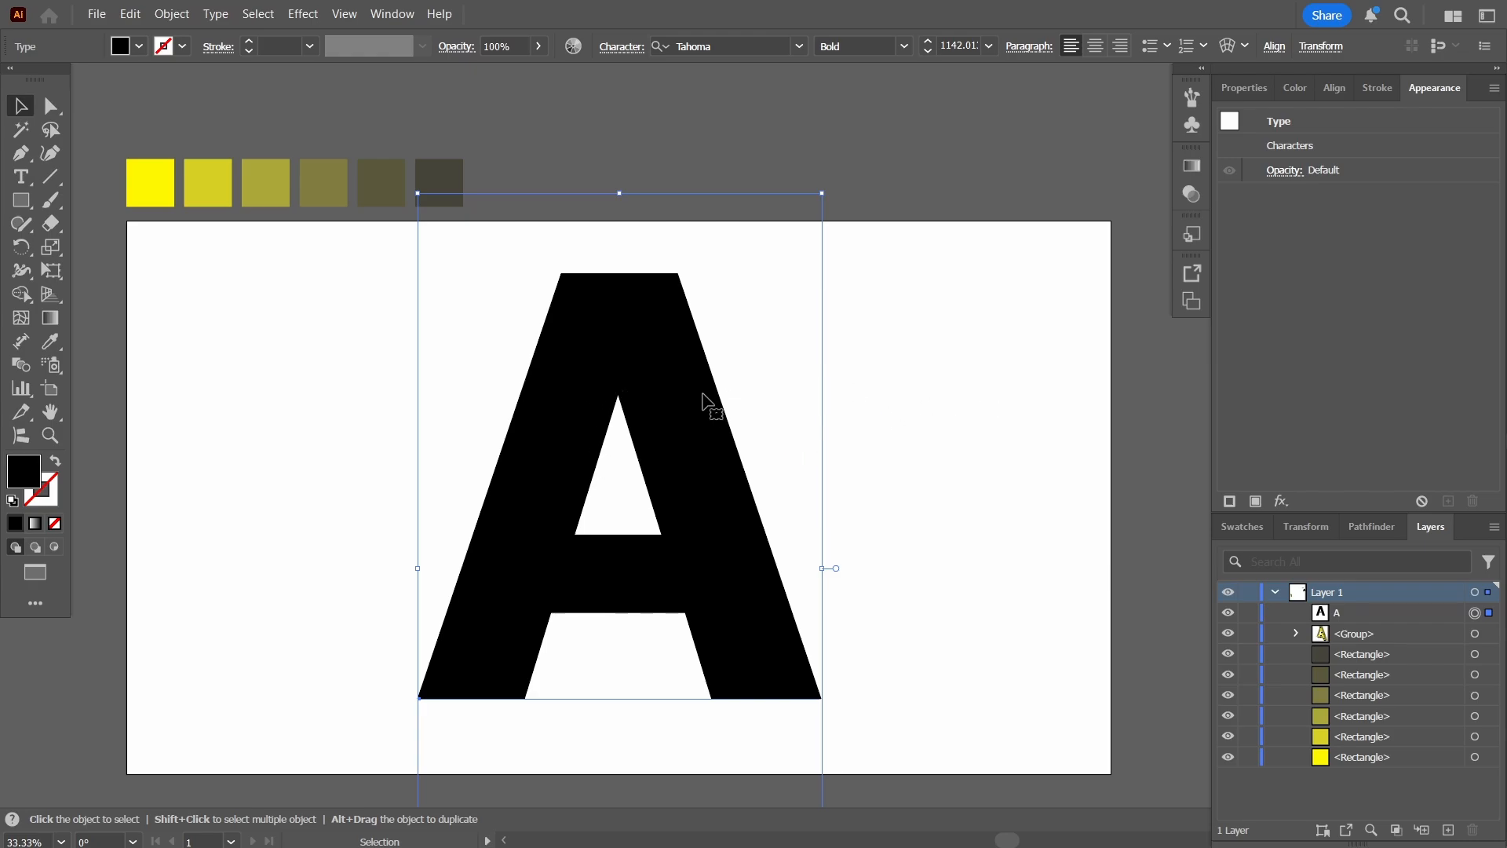
Convert the letter A text to outlines.
{"action": "right_click", "coordinate": [652, 337]}
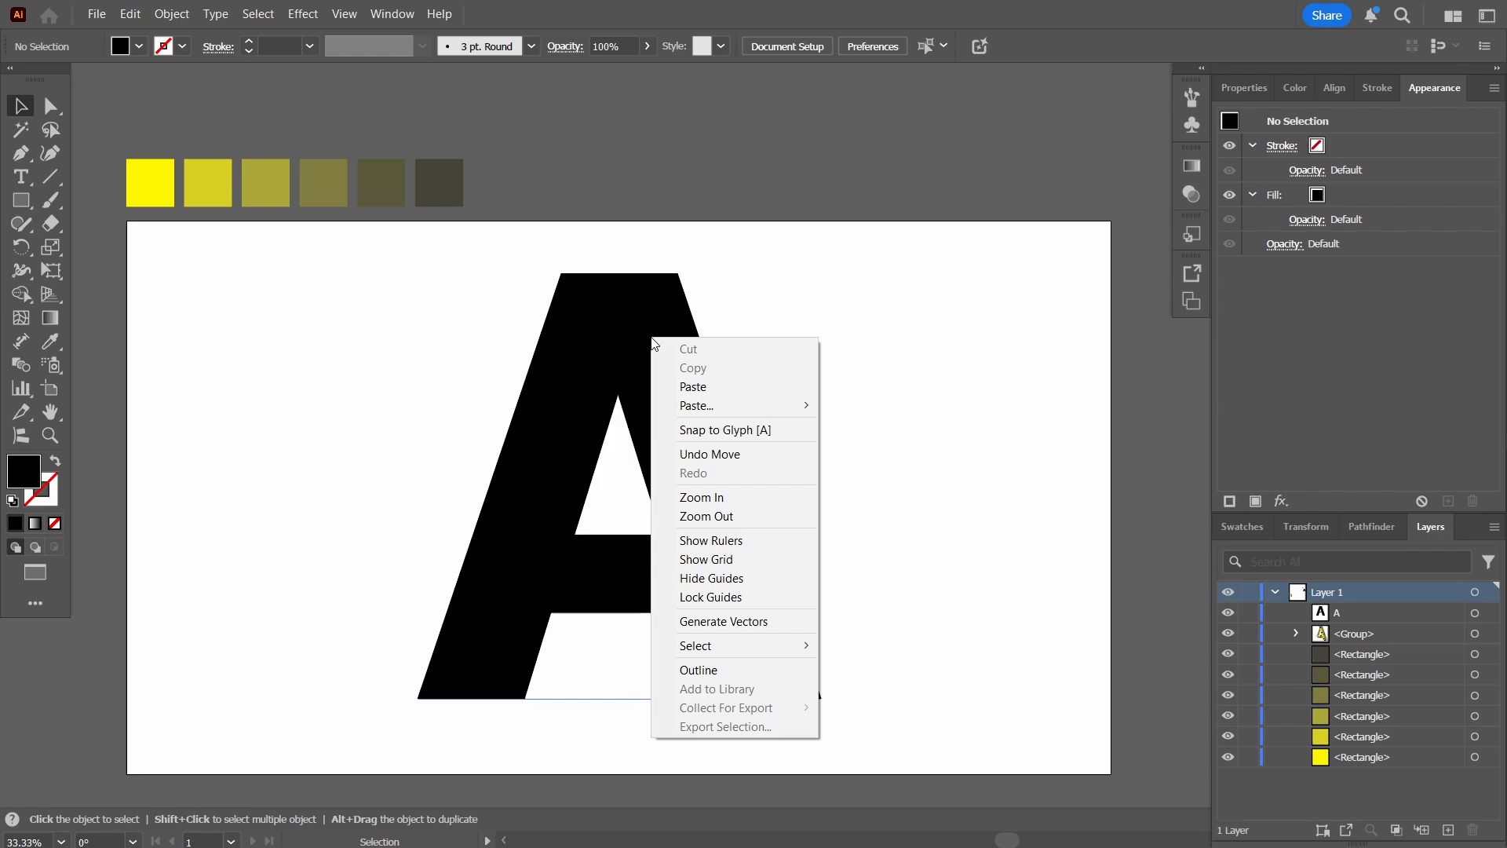
{"action": "left_click", "coordinate": [646, 317]}
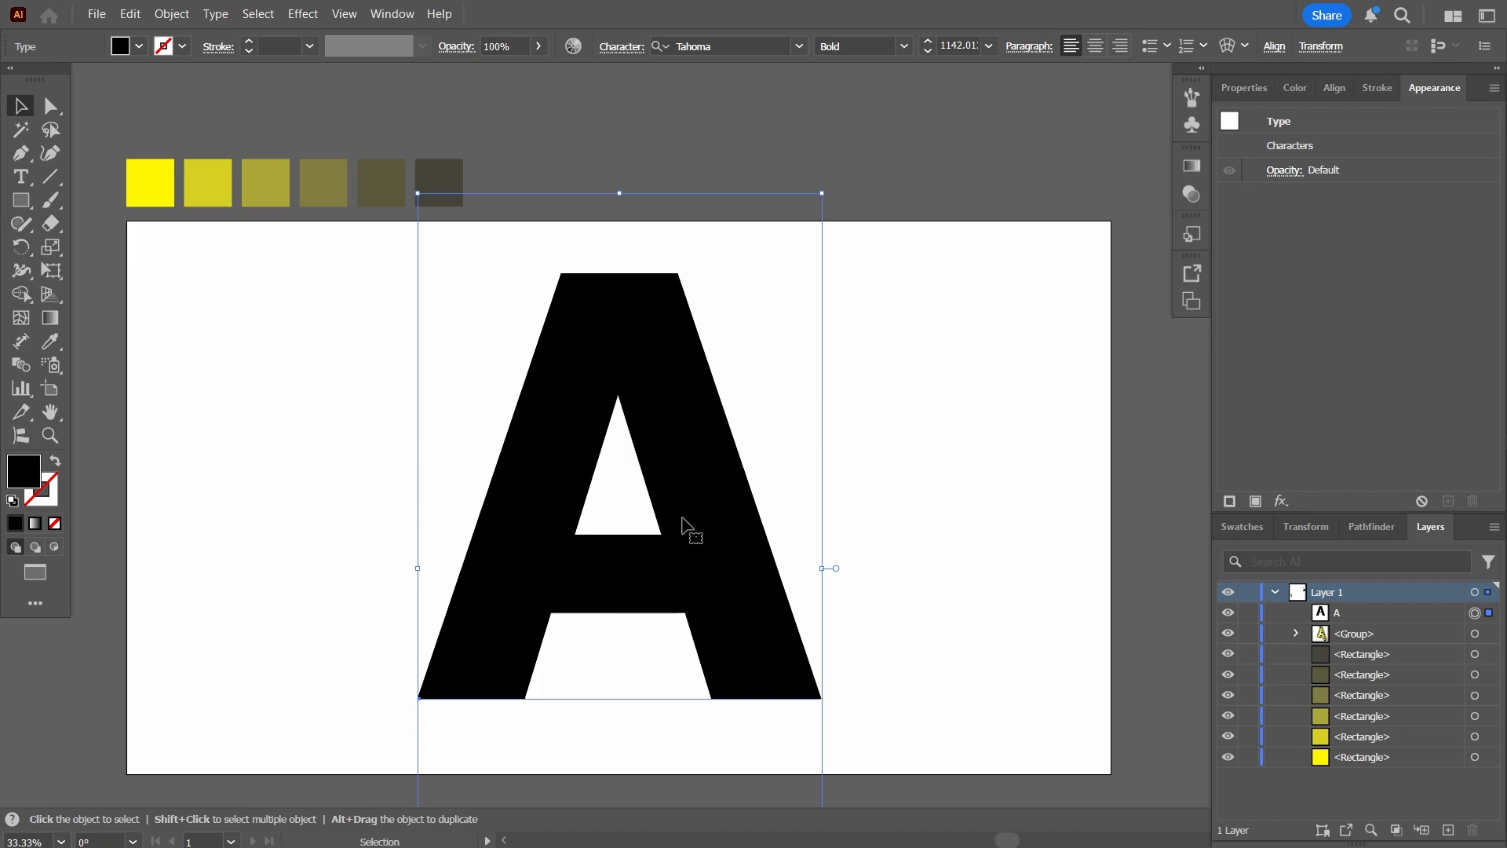
{"action": "right_click", "coordinate": [666, 388]}
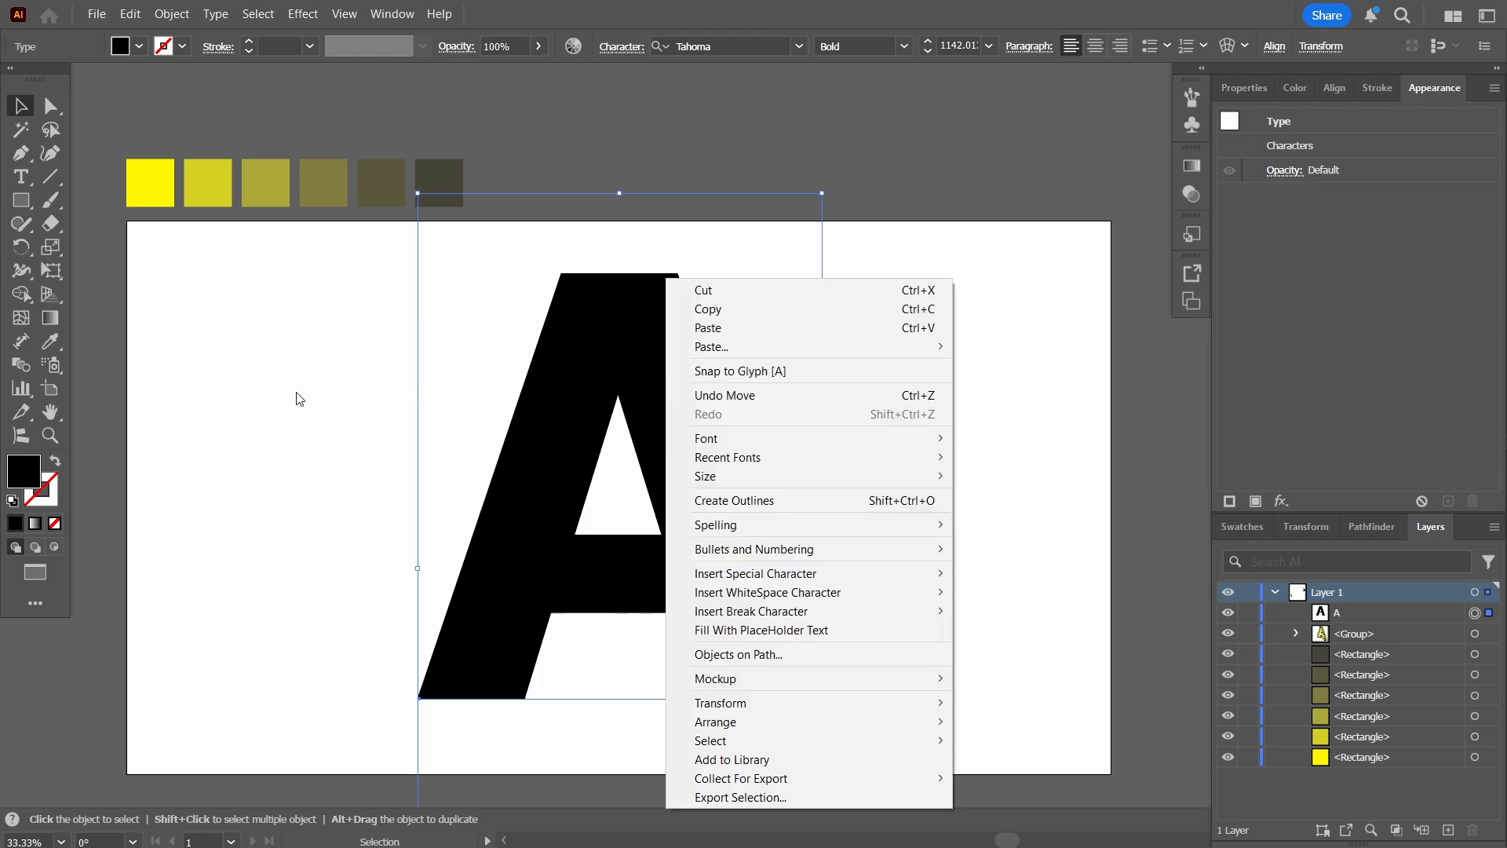
{"action": "left_click", "coordinate": [768, 506]}
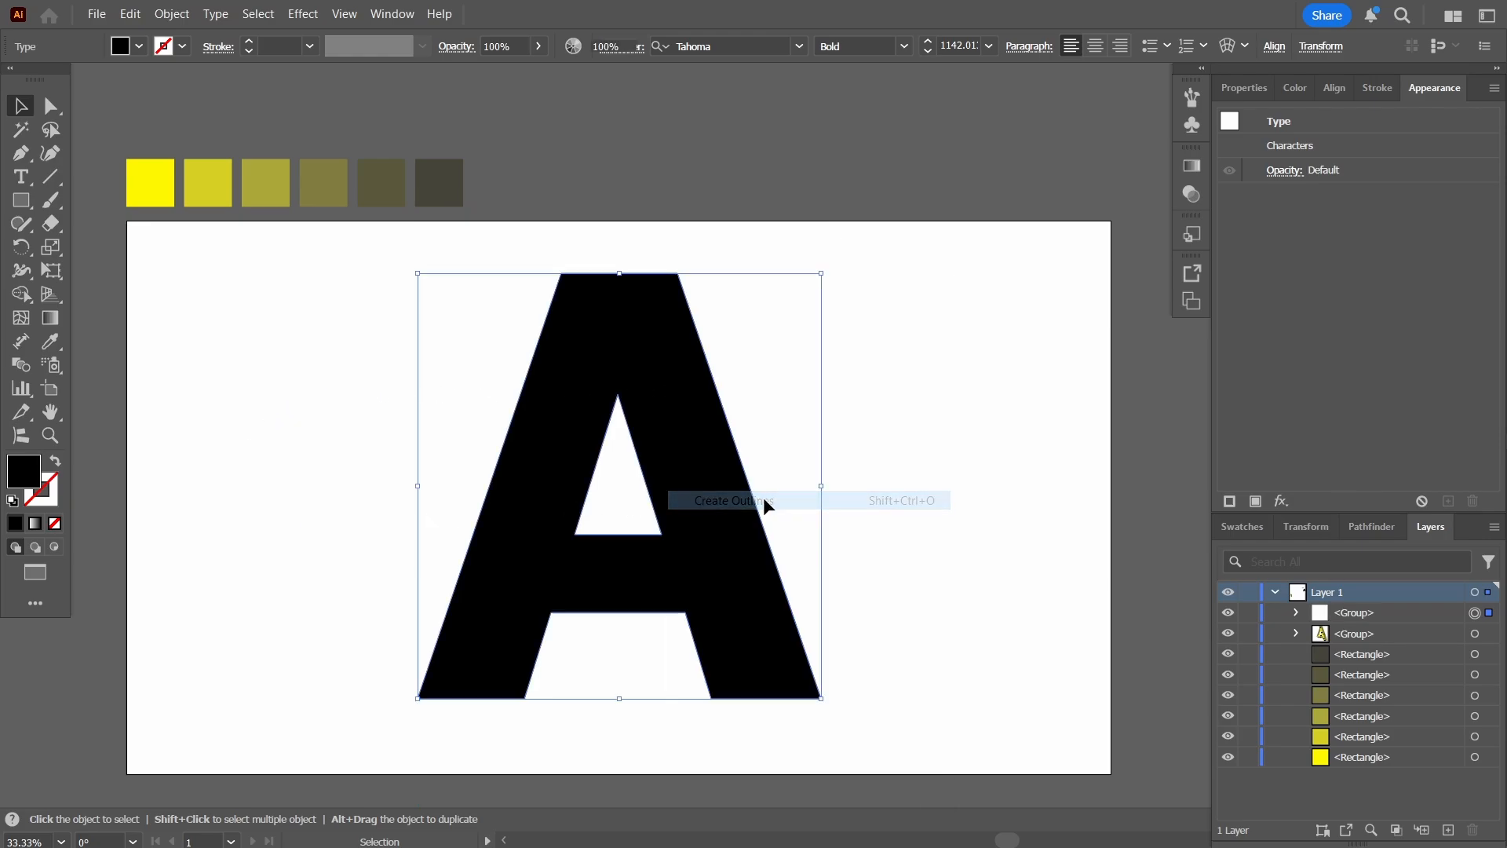
Remove the outlined letter's fill and give it a black 1 pt stroke.
{"action": "left_click", "coordinate": [57, 524]}
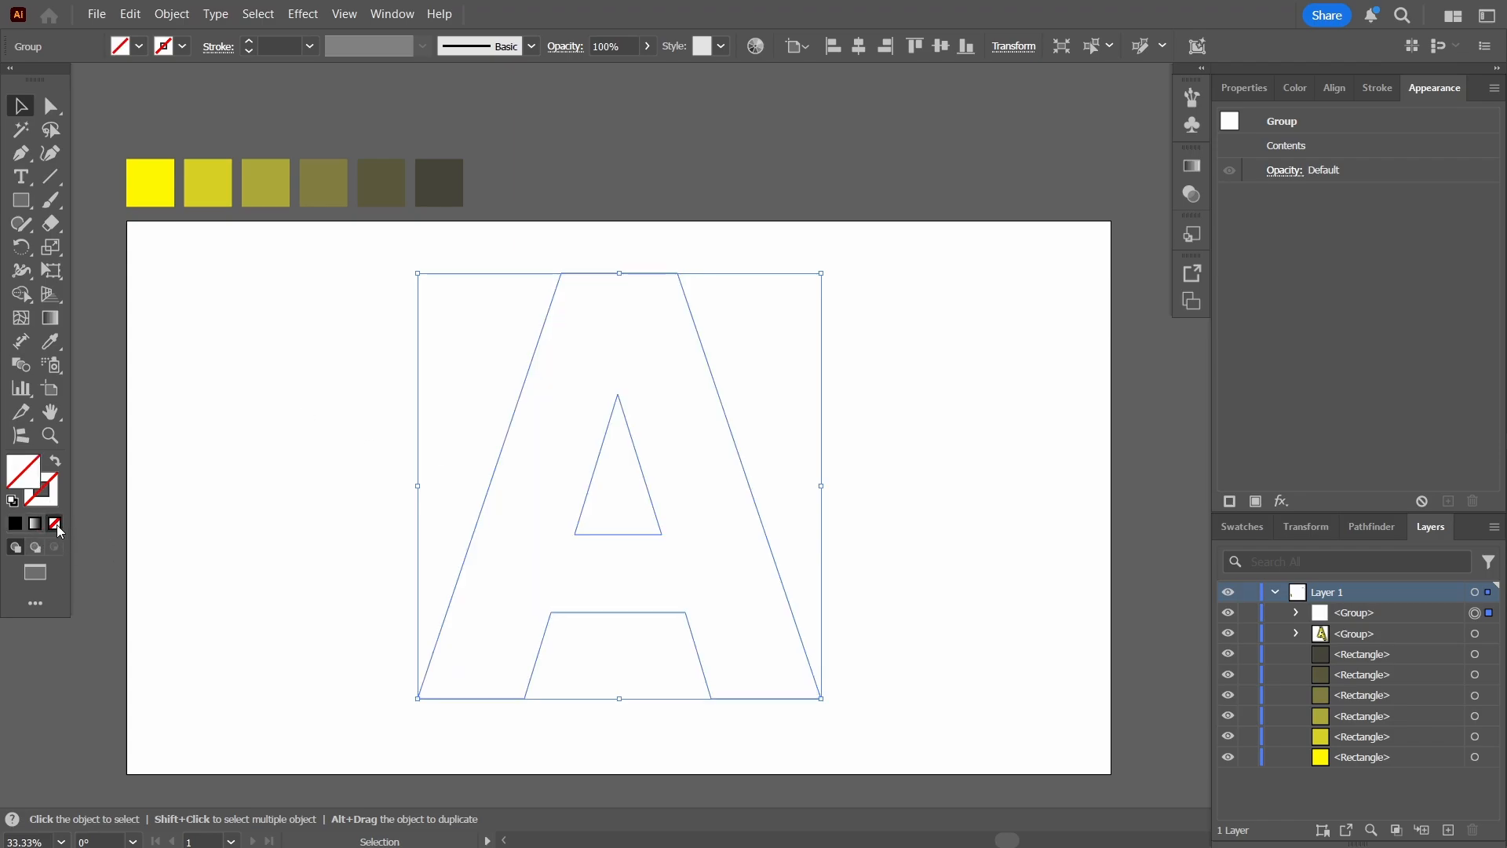
{"action": "left_click", "coordinate": [15, 524]}
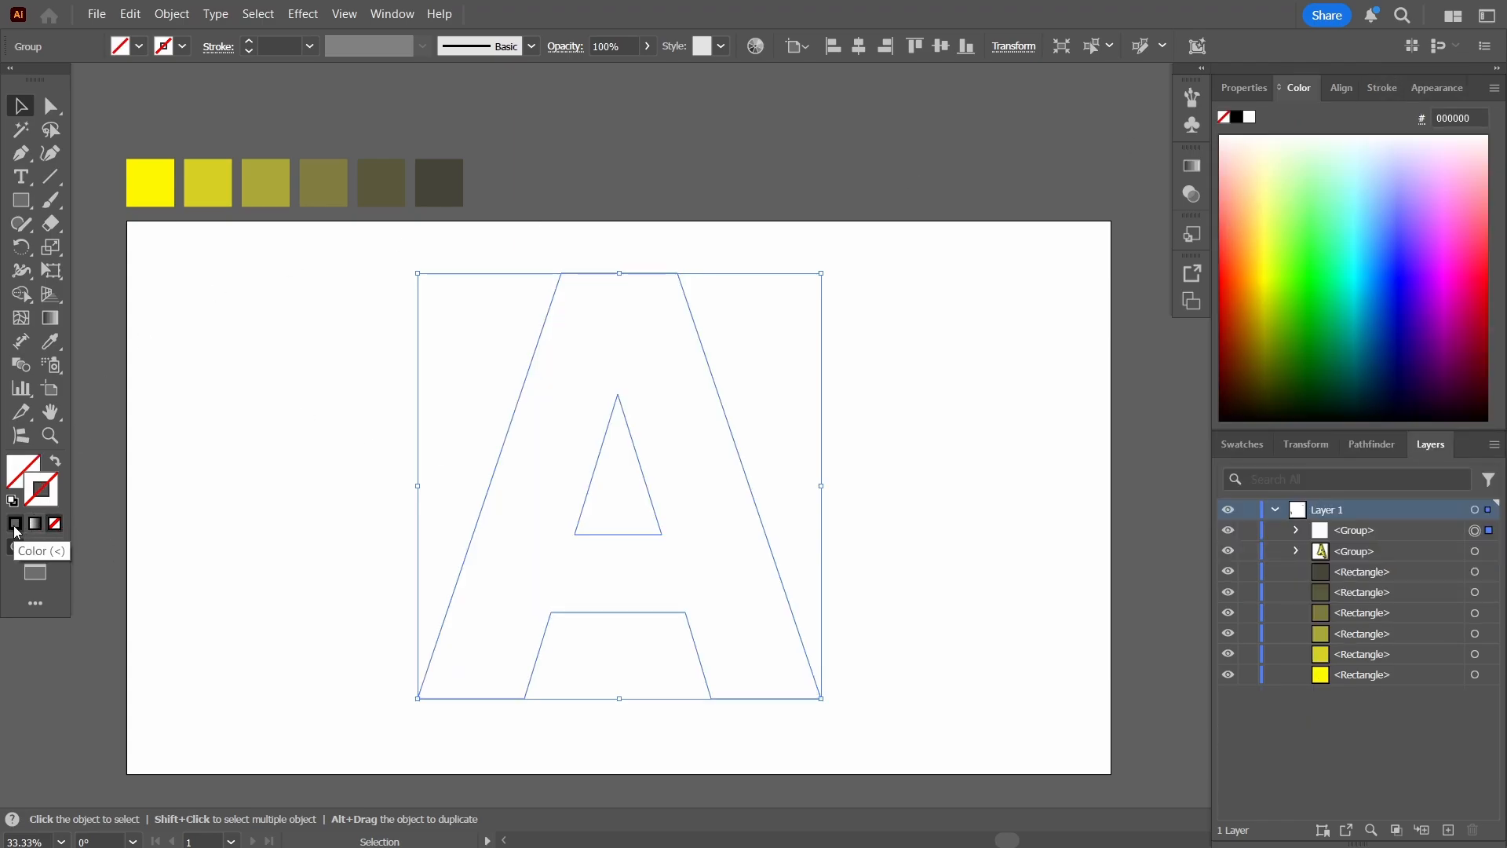
{"action": "left_click", "coordinate": [16, 529]}
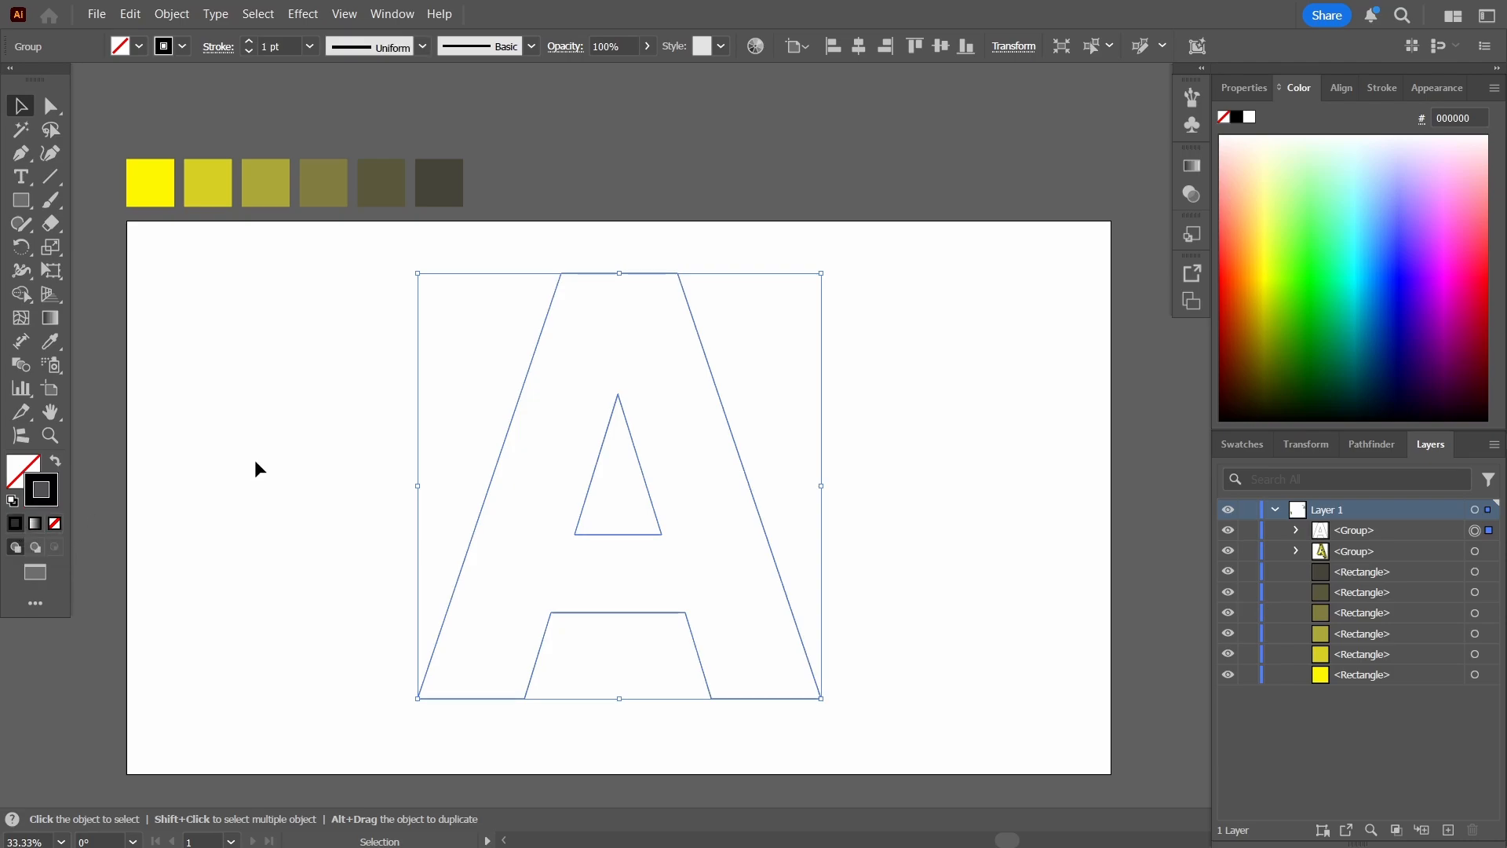
{"action": "left_click", "coordinate": [1380, 88]}
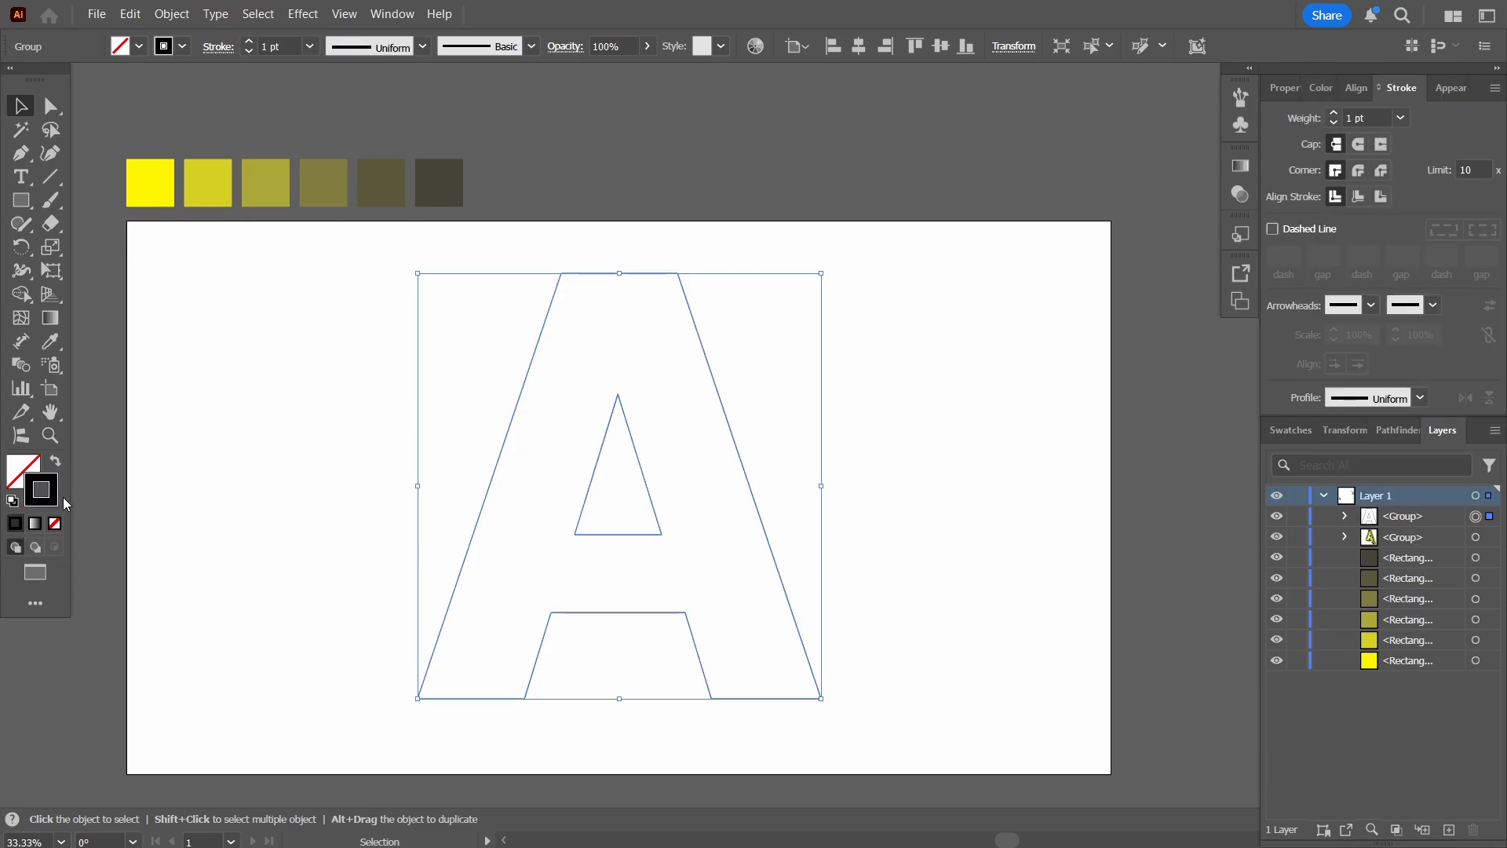
{"action": "left_click", "coordinate": [200, 460]}
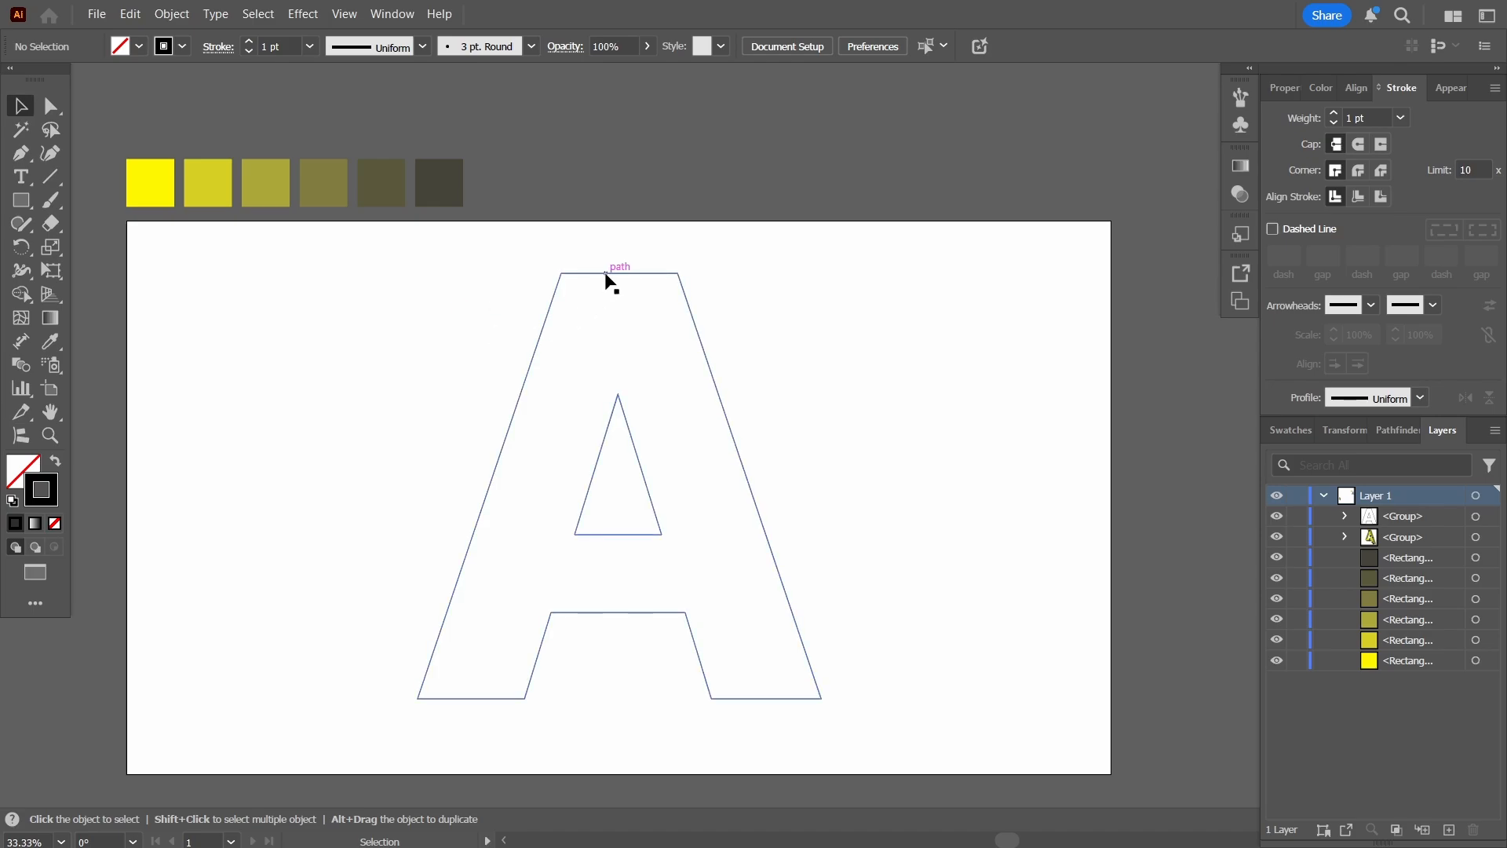
Sketch three arrows with the Paintbrush, pointing toward the A's outer left edge to indicate the light direction.
{"action": "key", "text": "b"}
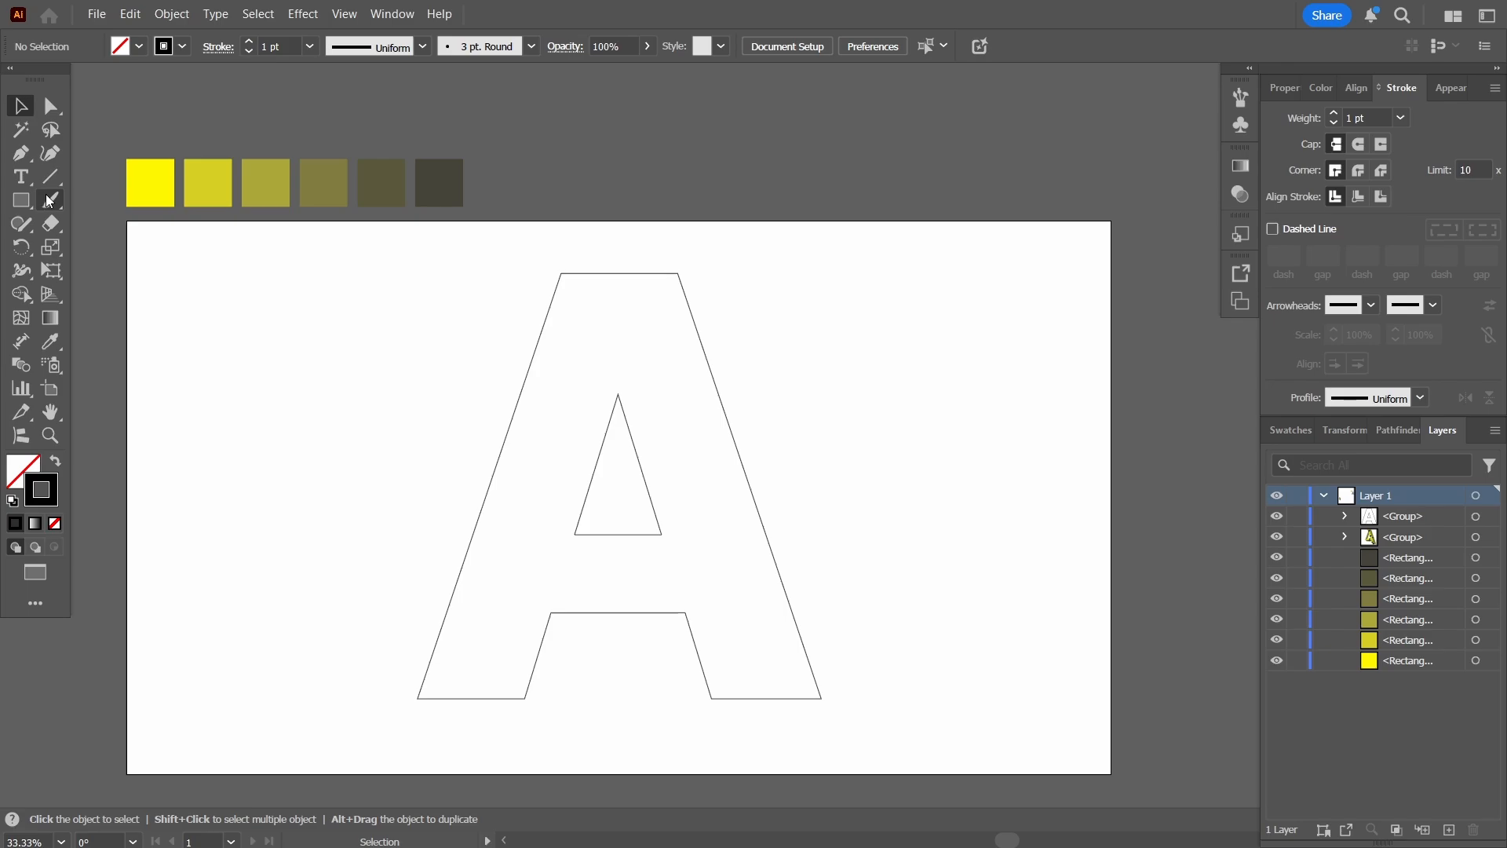
{"action": "mouse_move", "coordinate": [253, 256]}
{"action": "left_mouse_down"}
{"action": "mouse_move", "coordinate": [406, 475]}
{"action": "mouse_move", "coordinate": [360, 450]}
{"action": "left_mouse_up"}
{"action": "mouse_move", "coordinate": [384, 257]}
{"action": "left_mouse_down"}
{"action": "mouse_move", "coordinate": [474, 367]}
{"action": "mouse_move", "coordinate": [450, 374]}
{"action": "left_mouse_up"}
{"action": "left_click_drag", "start_coordinate": [195, 471], "coordinate": [384, 564]}
{"action": "left_click_drag", "start_coordinate": [380, 546], "coordinate": [354, 581]}
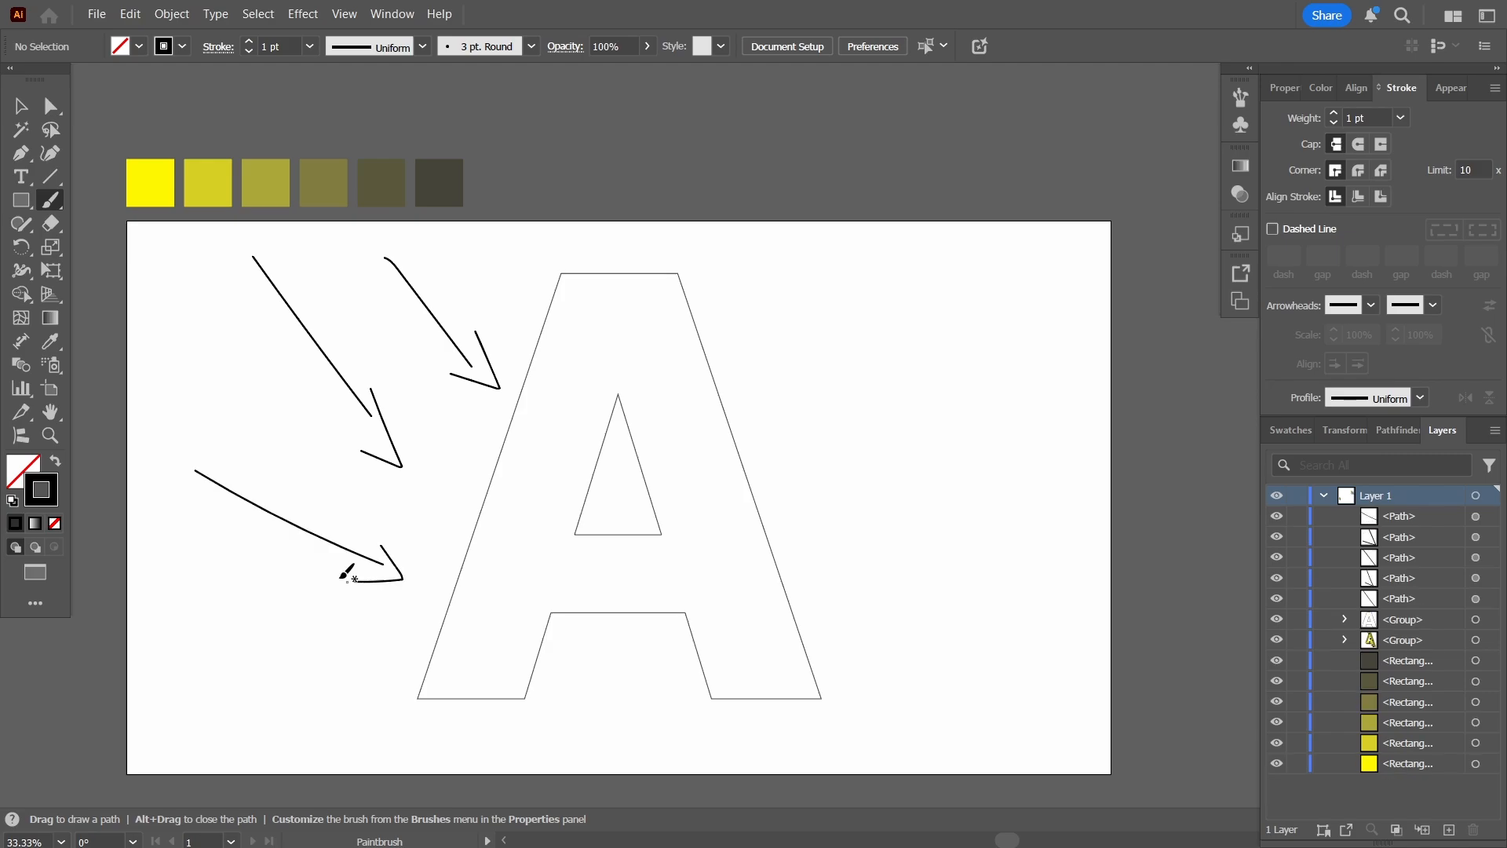
Paint centre lines along both legs and the crossbar of the A, with short slanted strokes on either side of them.
{"action": "mouse_move", "coordinate": [608, 276]}
{"action": "left_mouse_down"}
{"action": "mouse_move", "coordinate": [560, 454]}
{"action": "mouse_move", "coordinate": [464, 673]}
{"action": "left_mouse_up"}
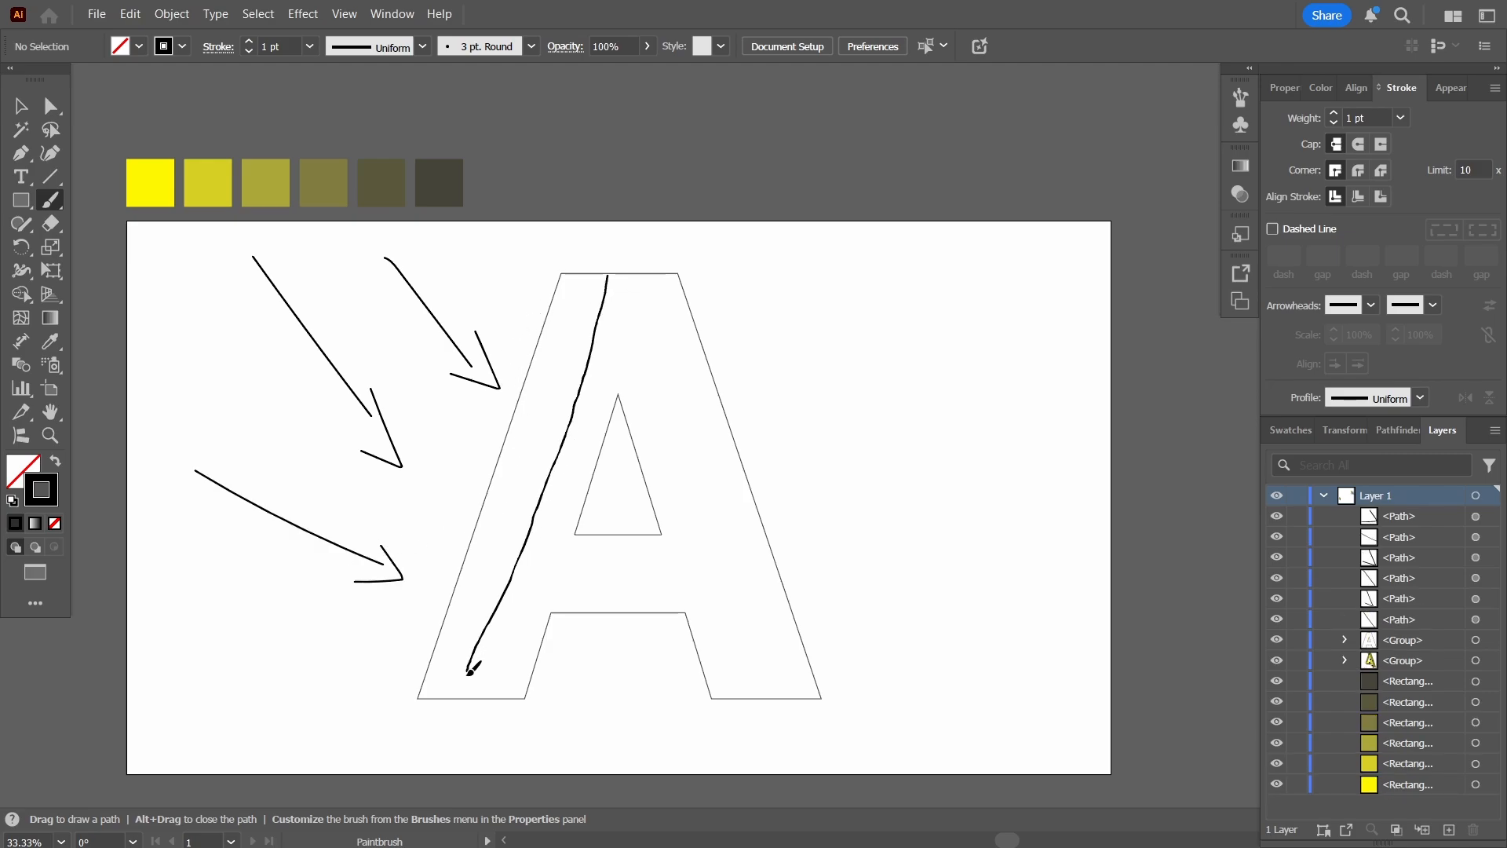
{"action": "left_click_drag", "start_coordinate": [618, 279], "coordinate": [752, 688]}
{"action": "left_click_drag", "start_coordinate": [541, 576], "coordinate": [663, 576]}
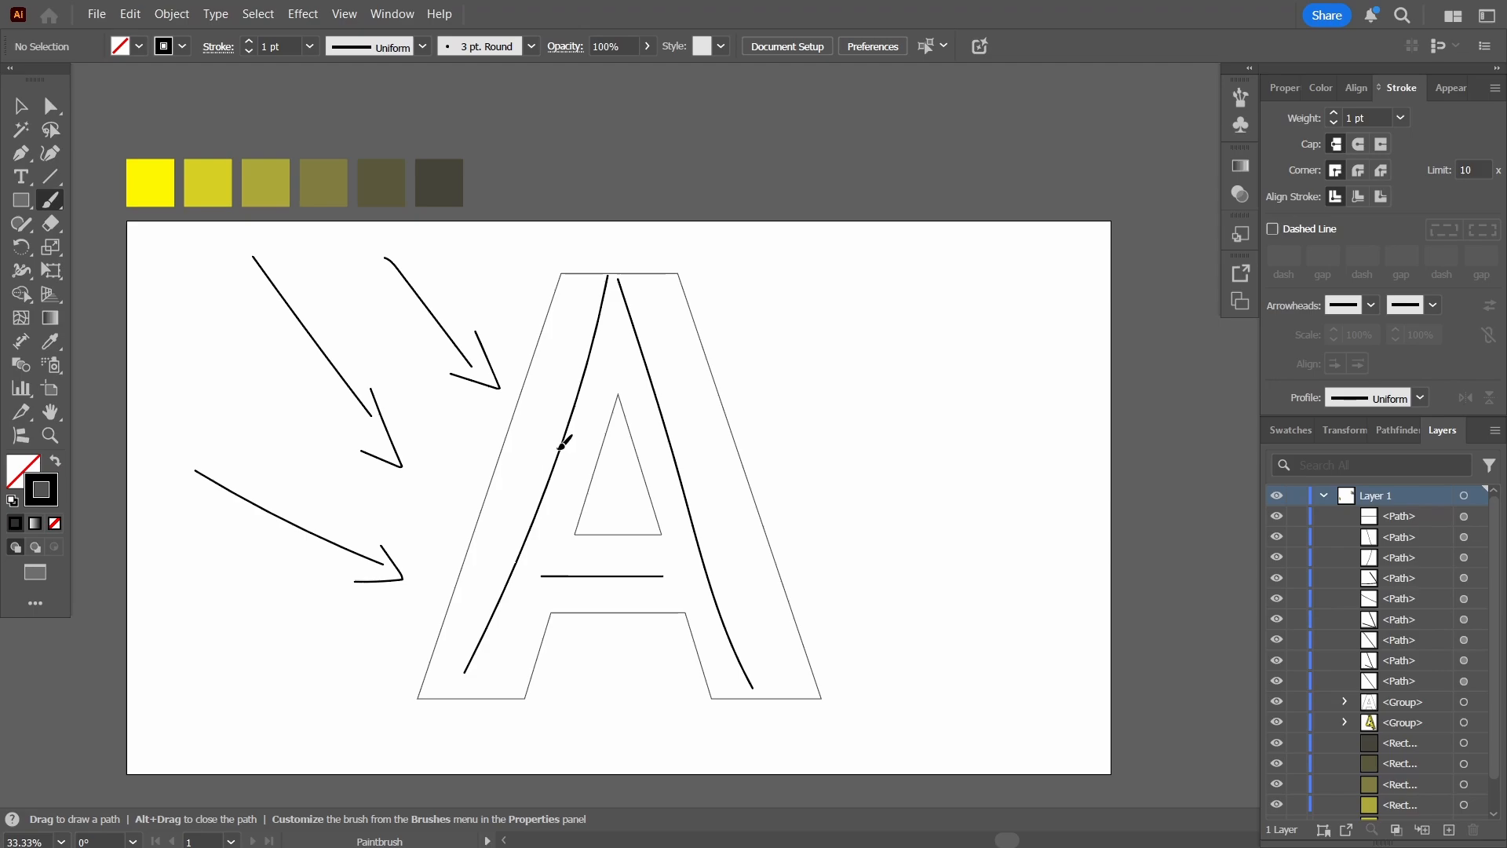
{"action": "left_click_drag", "start_coordinate": [562, 446], "coordinate": [498, 481]}
{"action": "left_click_drag", "start_coordinate": [578, 419], "coordinate": [595, 444]}
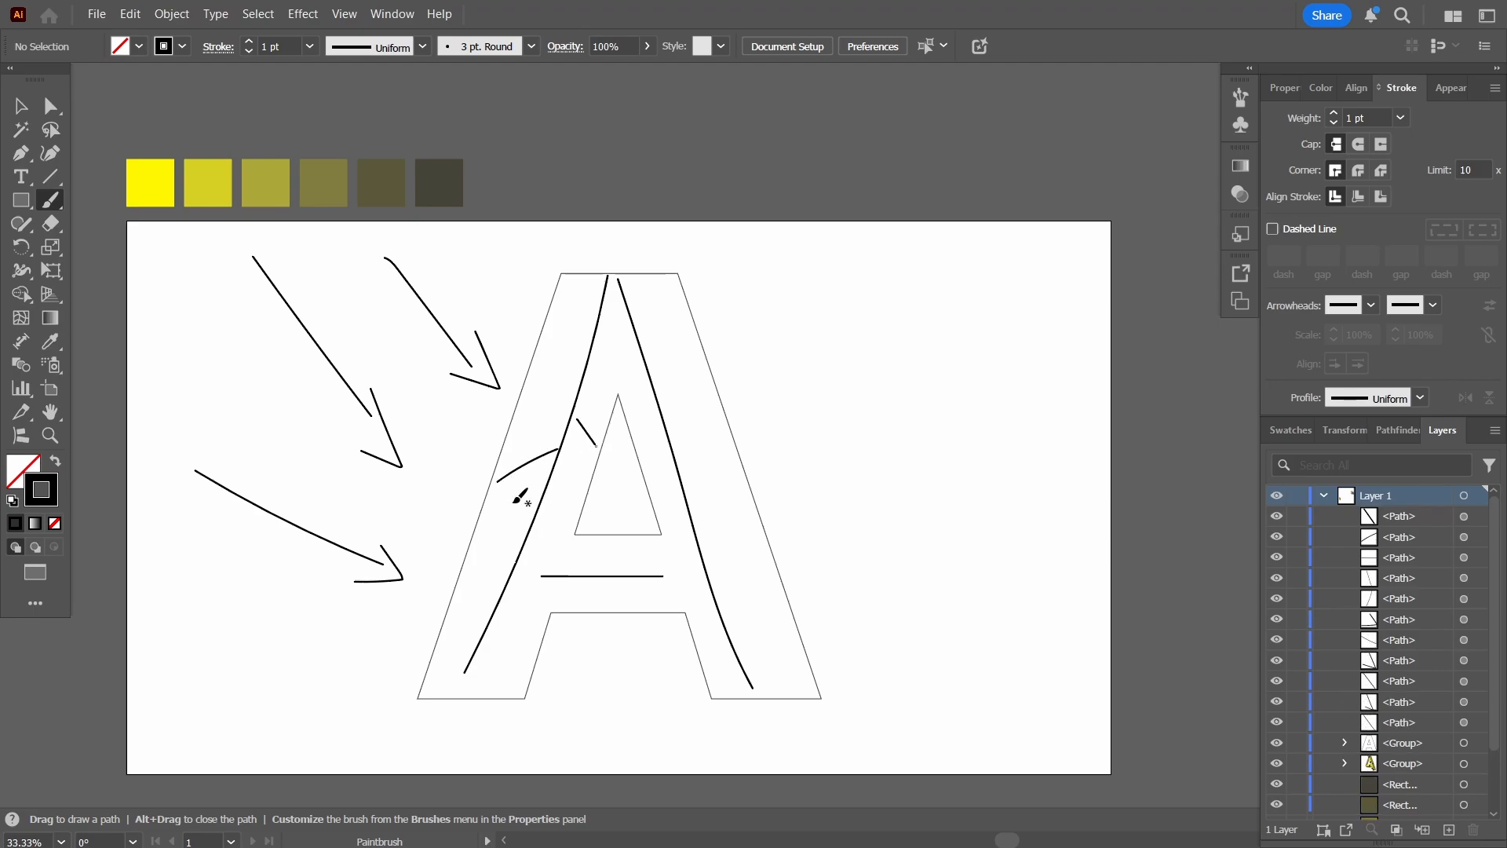
{"action": "mouse_move", "coordinate": [547, 513]}
{"action": "left_mouse_down"}
{"action": "mouse_move", "coordinate": [568, 536]}
{"action": "mouse_move", "coordinate": [476, 531]}
{"action": "left_mouse_up"}
{"action": "mouse_move", "coordinate": [564, 386]}
{"action": "left_mouse_down"}
{"action": "mouse_move", "coordinate": [542, 404]}
{"action": "mouse_move", "coordinate": [596, 394]}
{"action": "mouse_move", "coordinate": [642, 429]}
{"action": "mouse_move", "coordinate": [711, 424]}
{"action": "left_mouse_up"}
{"action": "mouse_move", "coordinate": [677, 505]}
{"action": "left_mouse_down"}
{"action": "mouse_move", "coordinate": [668, 524]}
{"action": "mouse_move", "coordinate": [739, 544]}
{"action": "left_mouse_up"}
{"action": "mouse_move", "coordinate": [589, 543]}
{"action": "left_mouse_down"}
{"action": "mouse_move", "coordinate": [640, 562]}
{"action": "mouse_move", "coordinate": [635, 600]}
{"action": "left_mouse_up"}
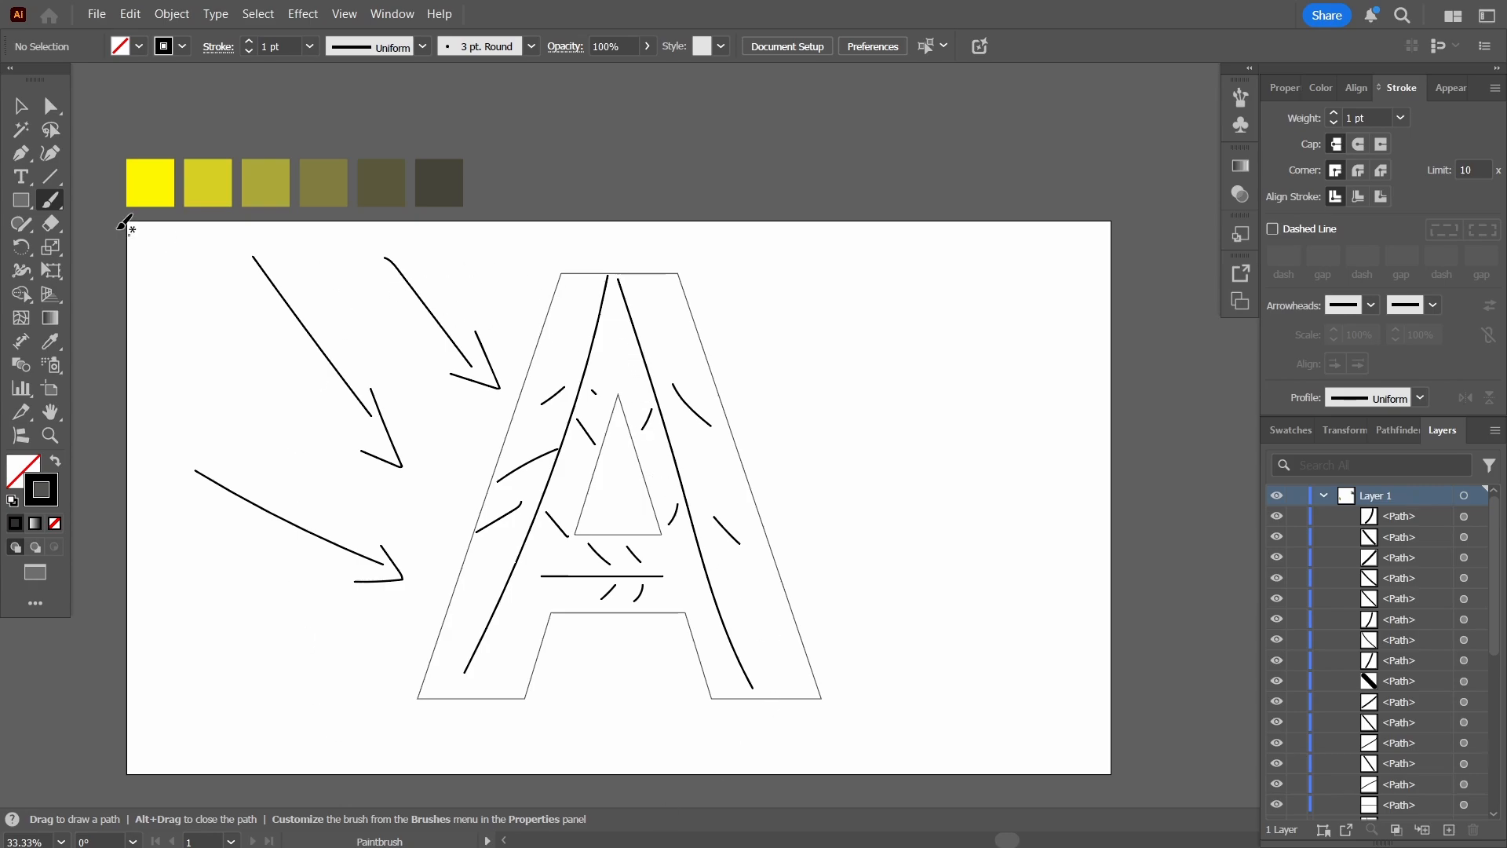
Remove the brushed arrows and guide strokes, keeping the A's outline.
{"action": "left_click", "coordinate": [21, 107]}
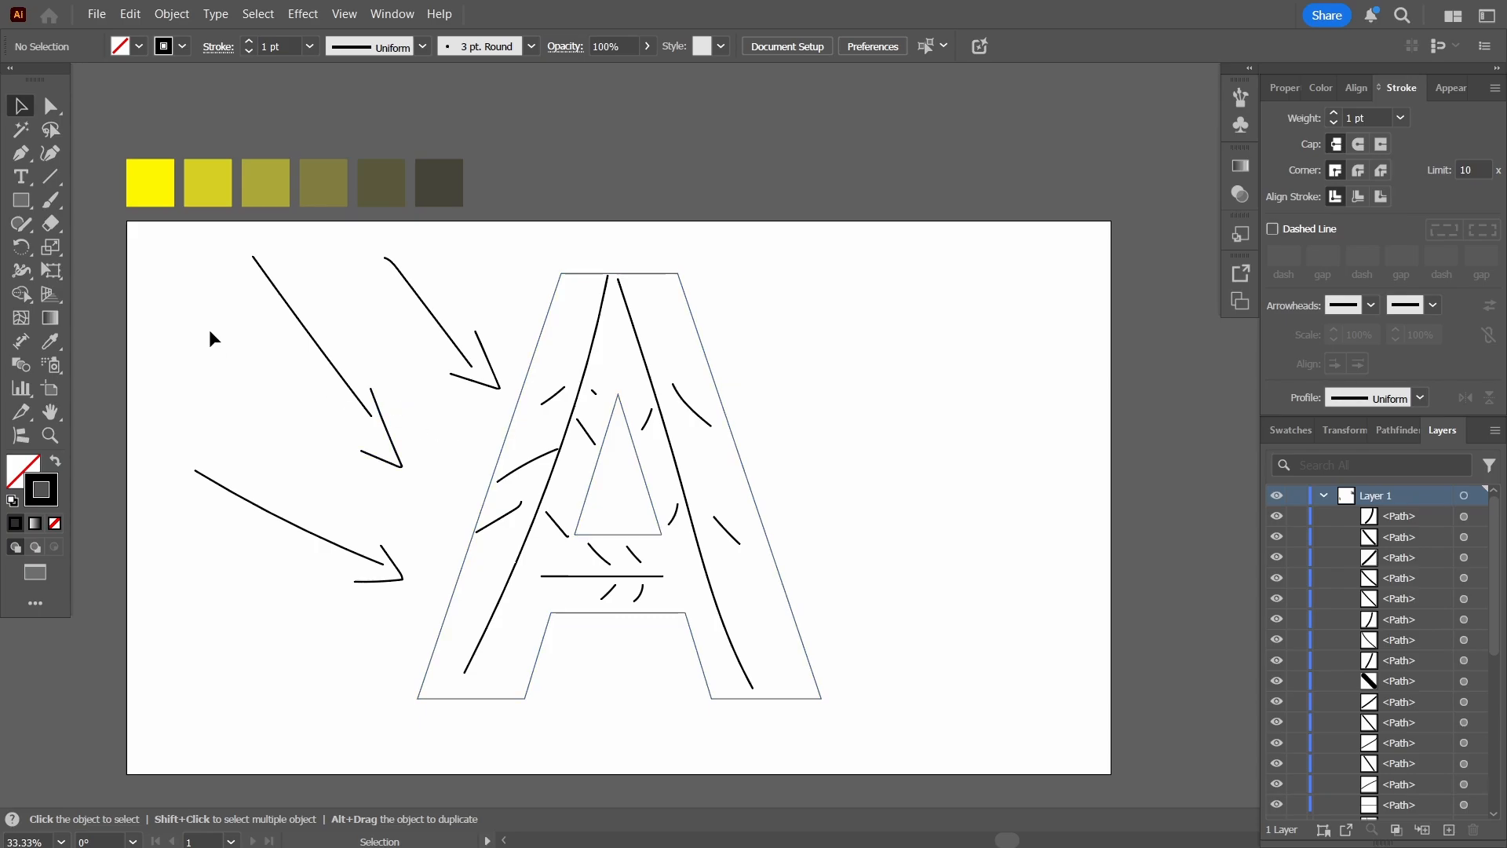
{"action": "left_click_drag", "start_coordinate": [149, 243], "coordinate": [397, 605]}
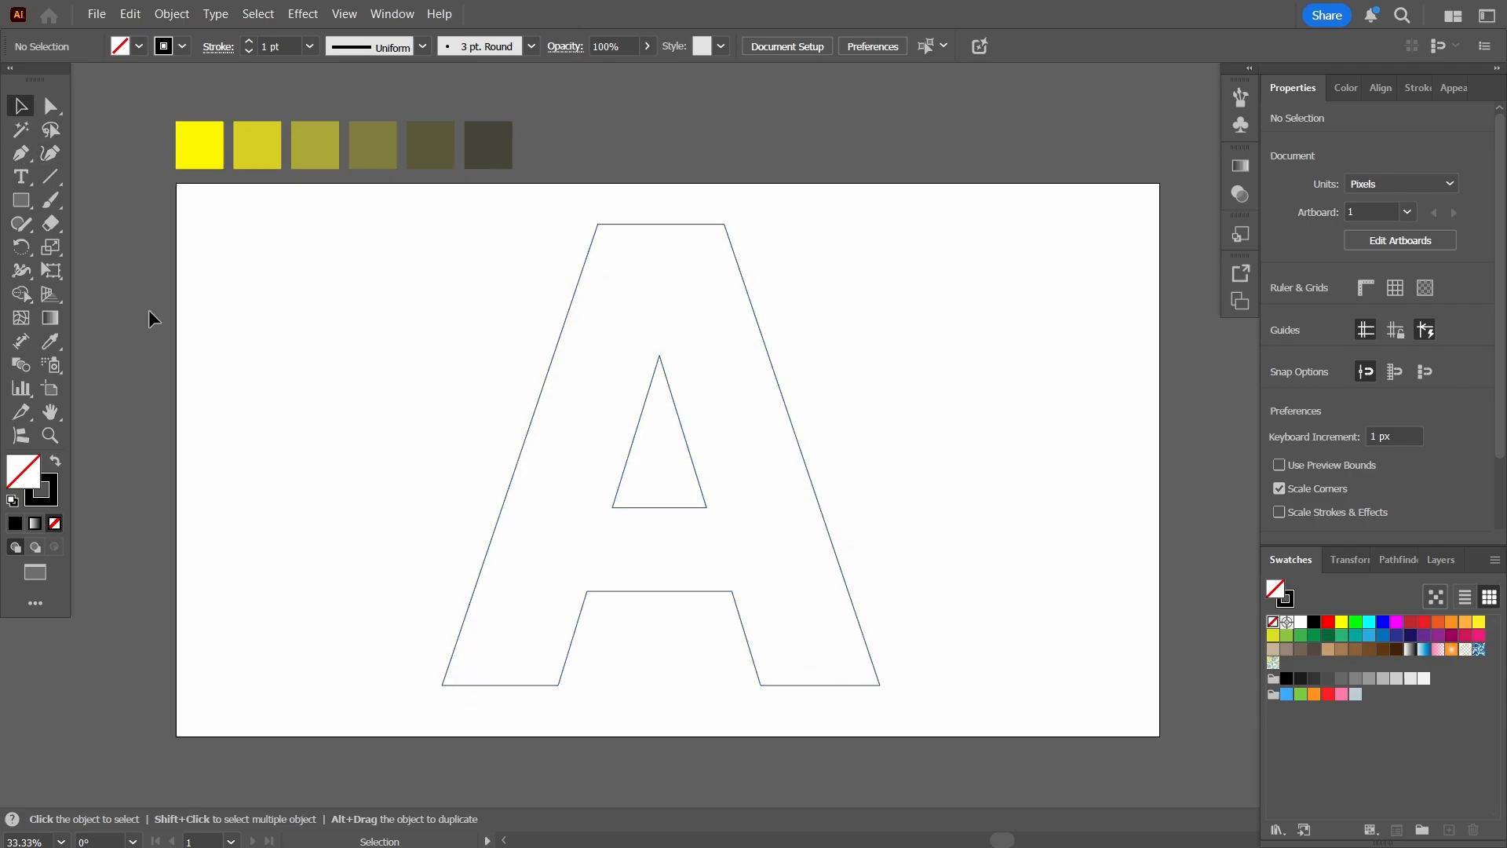
Split the A's outer path at its two top corner anchors with the Scissors tool.
{"action": "key", "text": "c"}
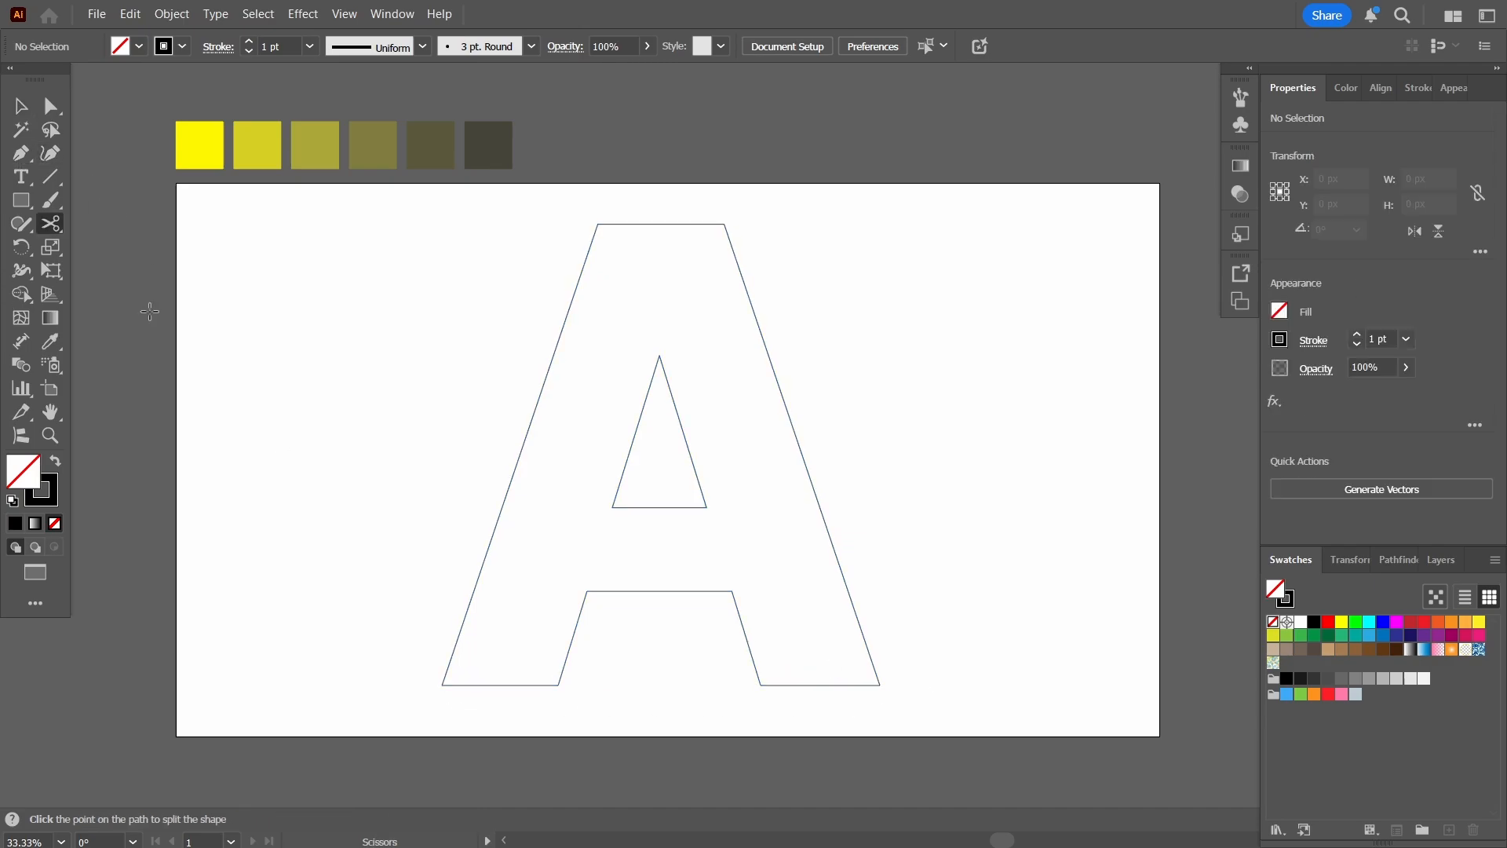
{"action": "right_click", "coordinate": [58, 230]}
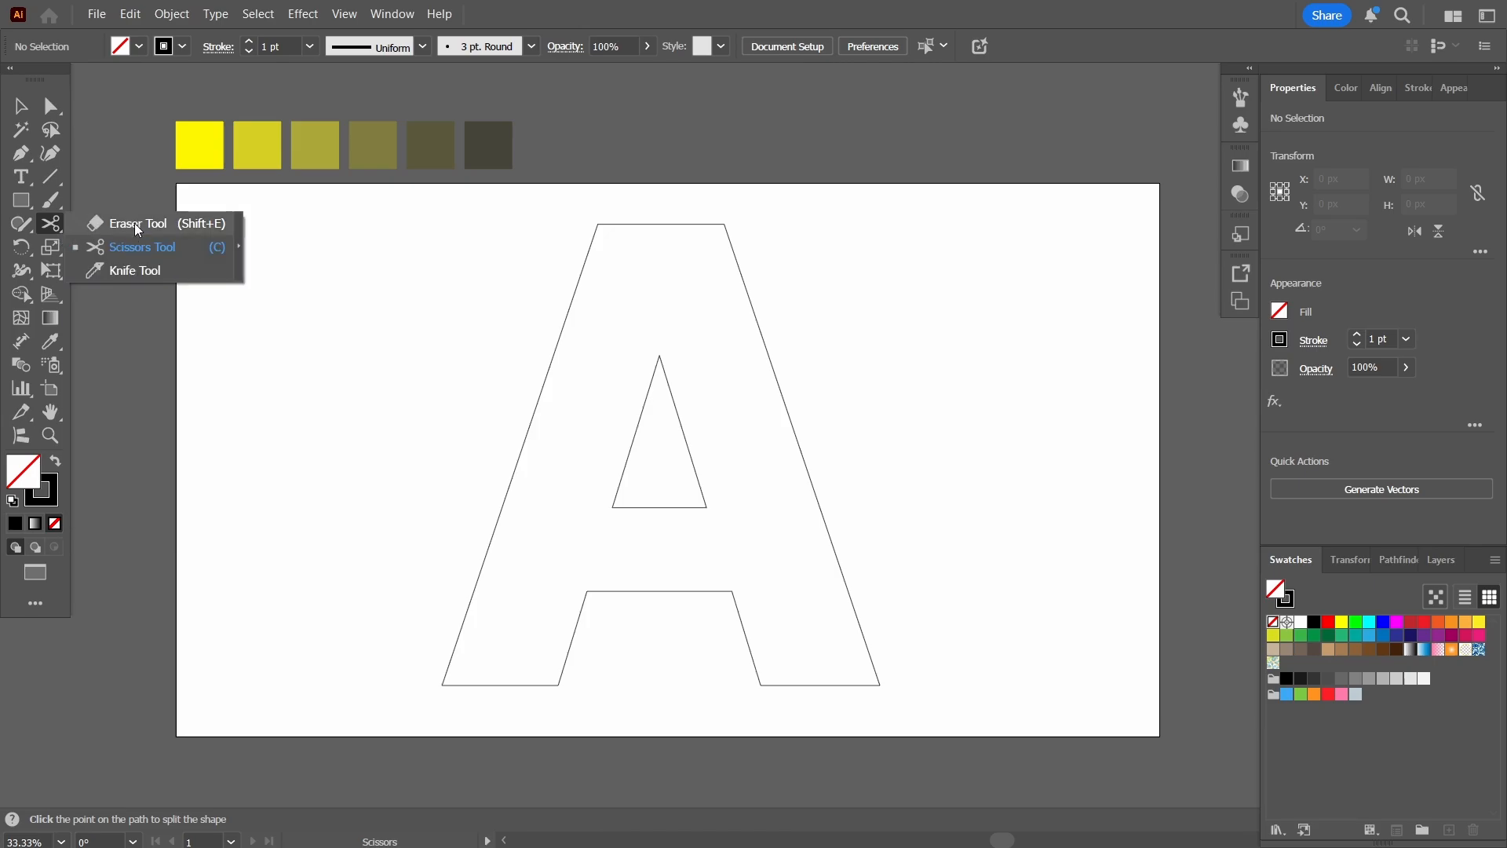
{"action": "left_click", "coordinate": [133, 248]}
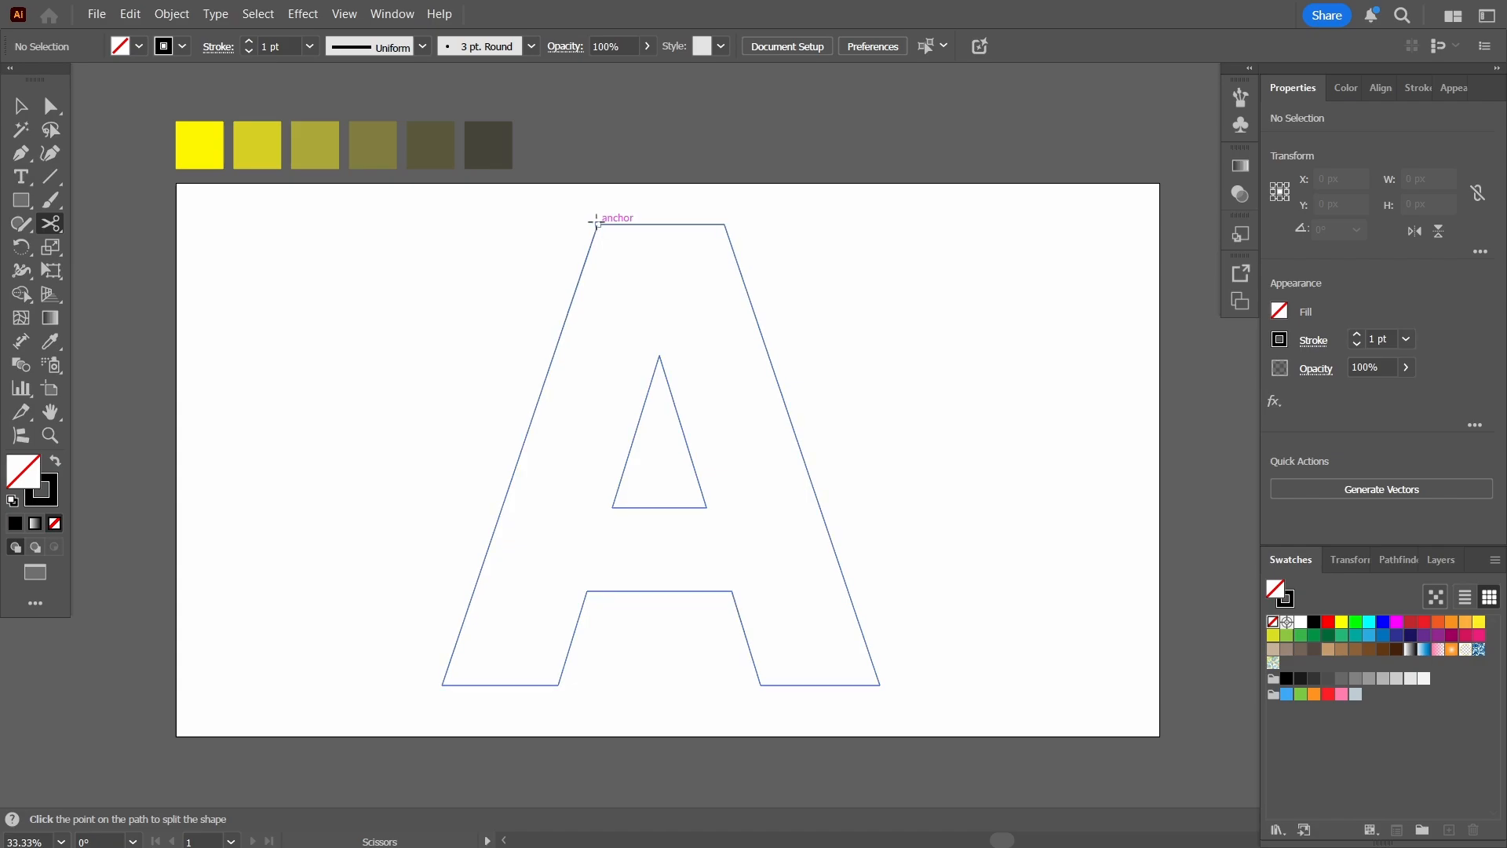
{"action": "scroll", "coordinate": [598, 224], "scroll_direction": "up", "scroll_amount": 3}
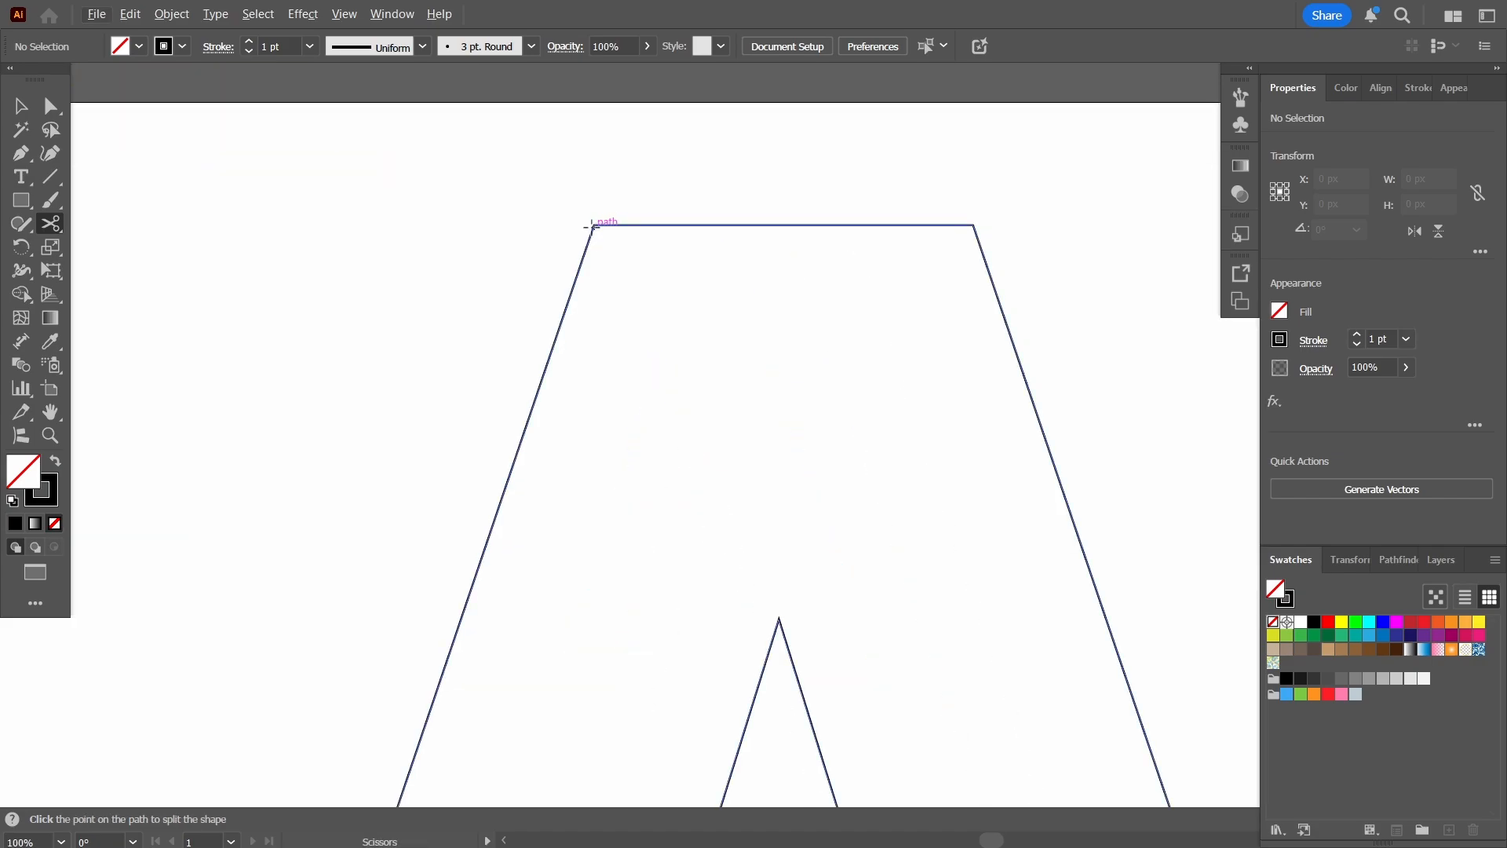
{"action": "left_click", "coordinate": [593, 227]}
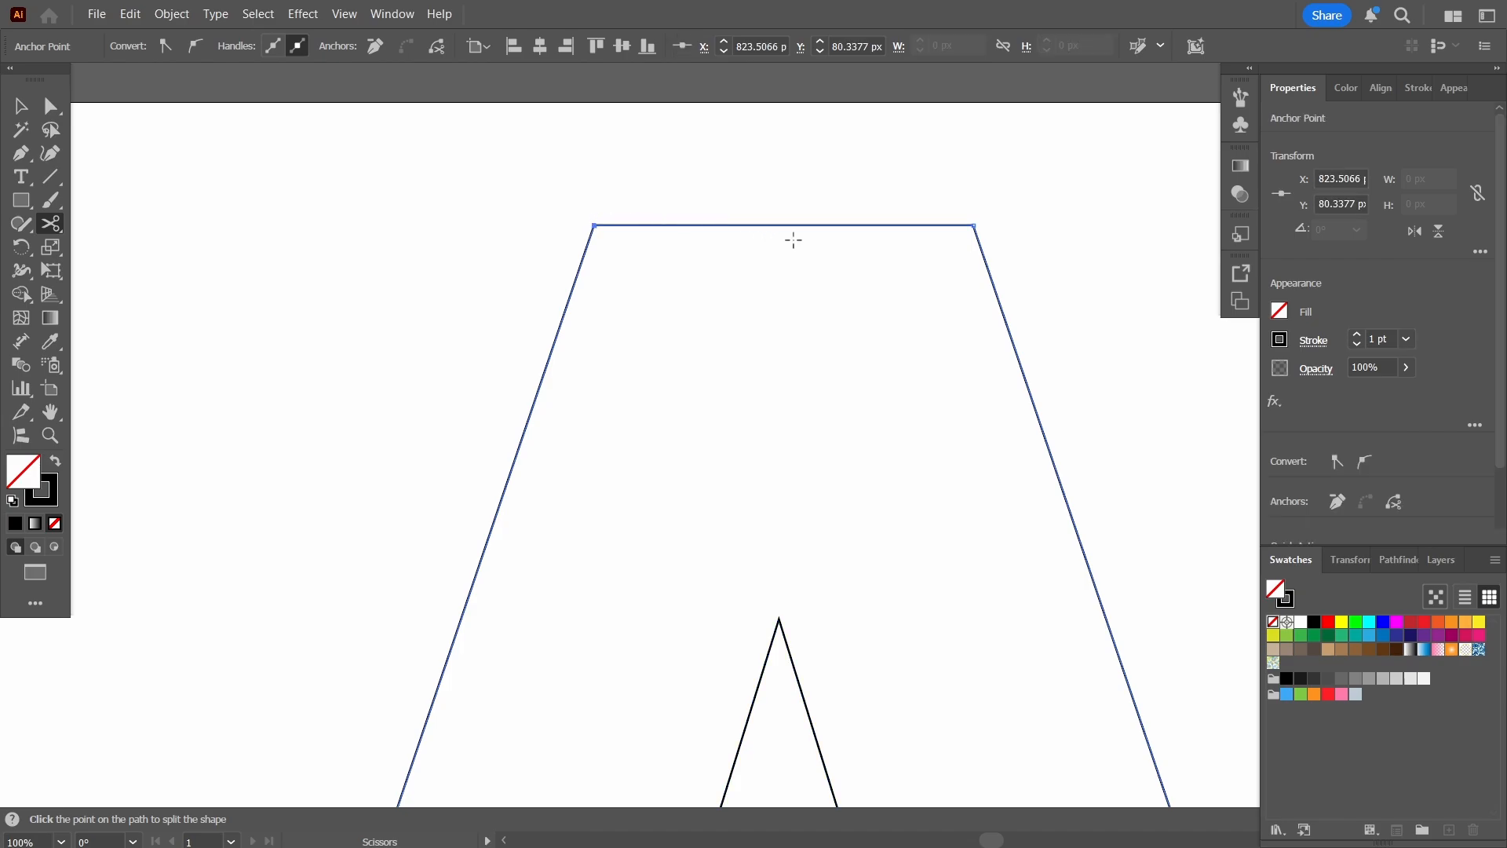
{"action": "left_click", "coordinate": [973, 225]}
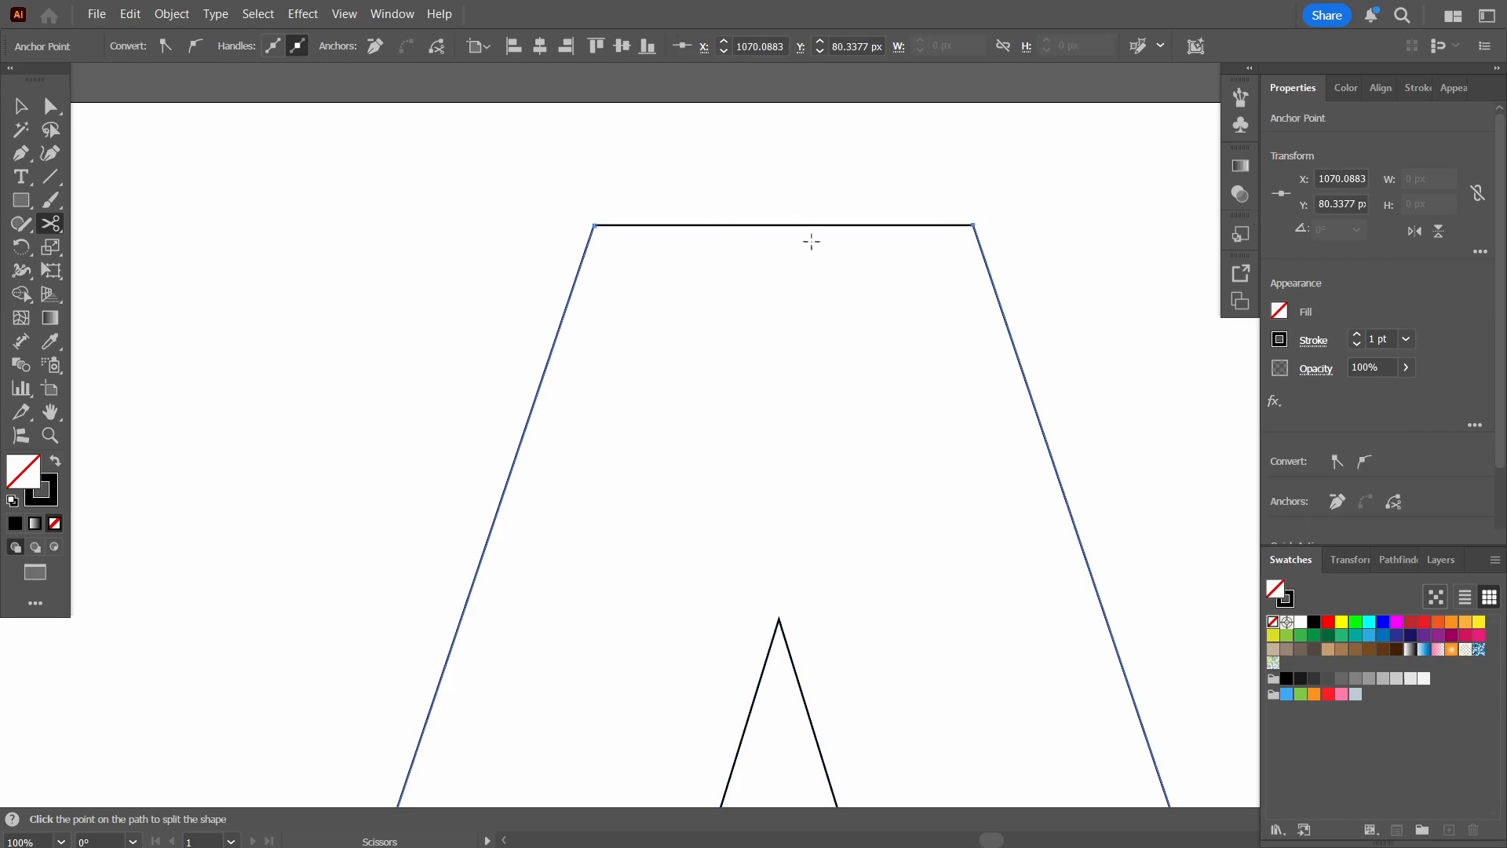
Cut the A's outer path at the four bottom corner anchors of its two legs.
{"action": "scroll", "coordinate": [750, 343], "scroll_direction": "down", "scroll_amount": 3}
{"action": "left_click_drag", "start_coordinate": [548, 676], "coordinate": [505, 393]}
{"action": "scroll", "coordinate": [528, 504], "scroll_direction": "up", "scroll_amount": 3}
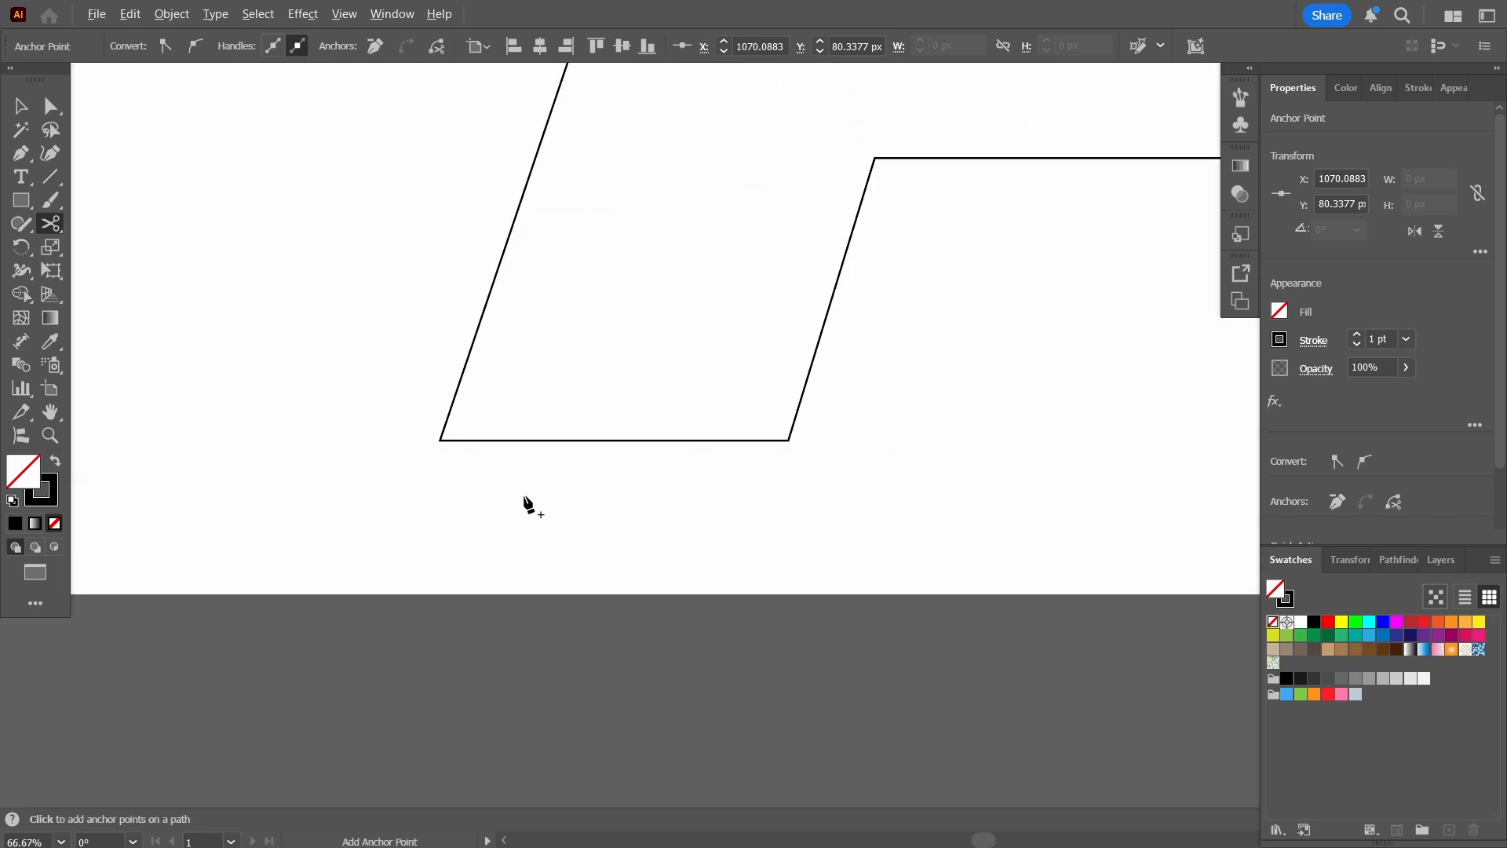
{"action": "left_click", "coordinate": [440, 441]}
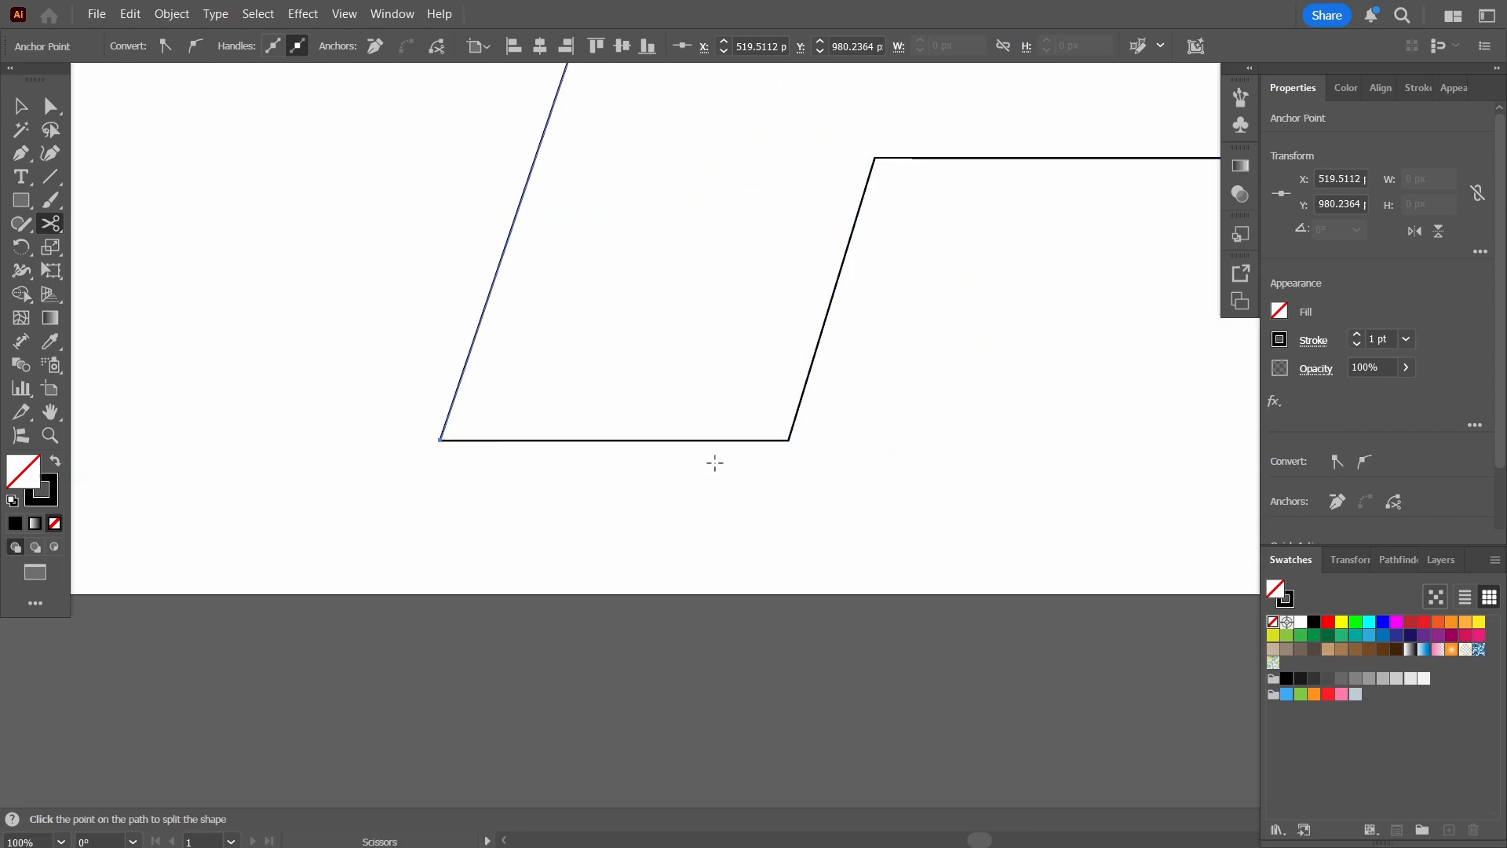
{"action": "left_click", "coordinate": [788, 440]}
{"action": "scroll", "coordinate": [882, 394], "scroll_direction": "right", "scroll_amount": 8}
{"action": "scroll", "coordinate": [761, 511], "scroll_direction": "up", "scroll_amount": 1}
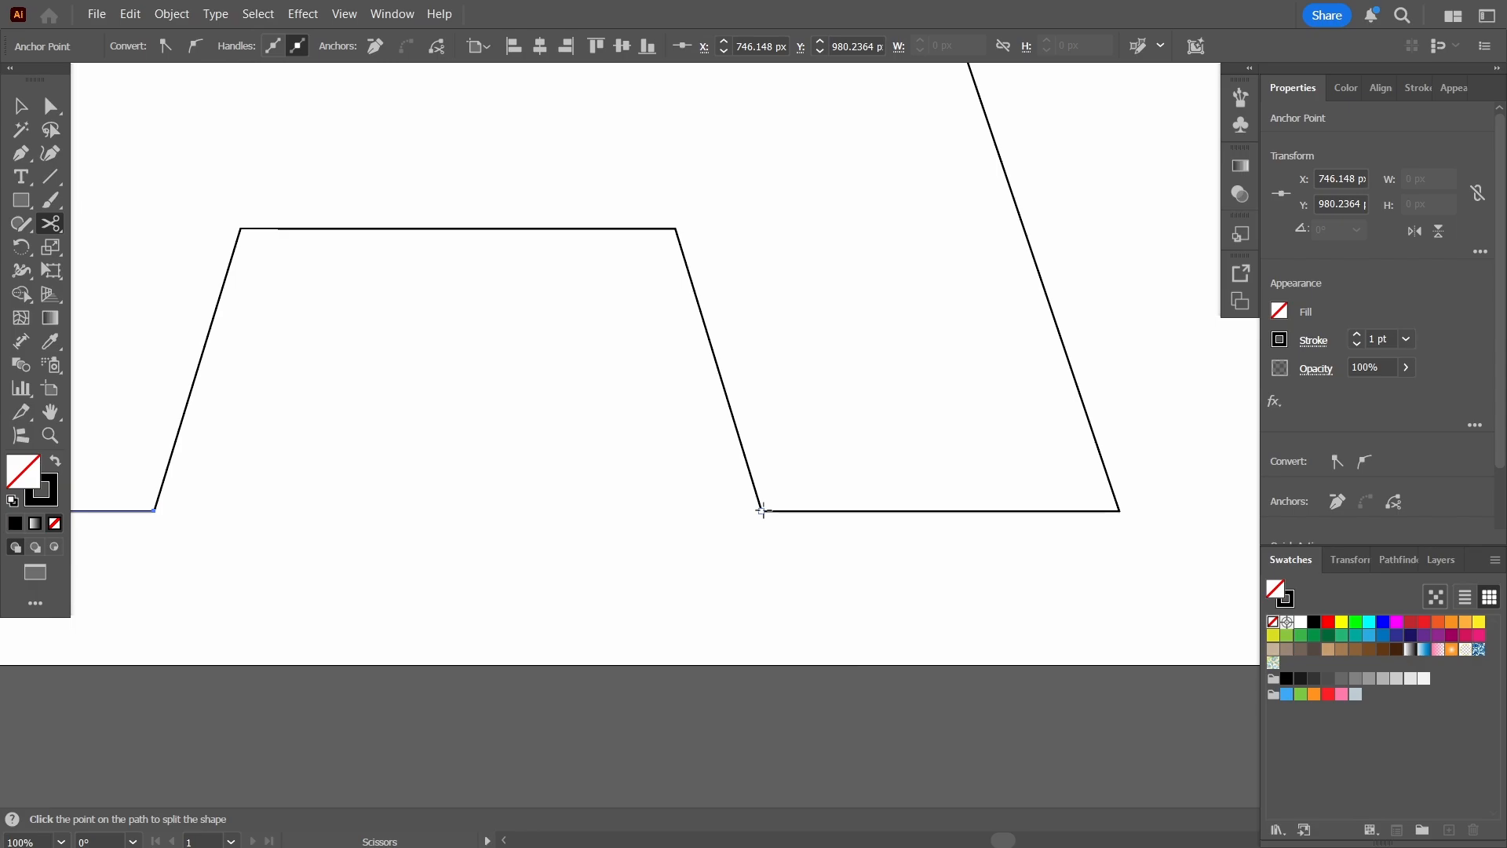
{"action": "left_click", "coordinate": [761, 511]}
{"action": "left_click", "coordinate": [1120, 511]}
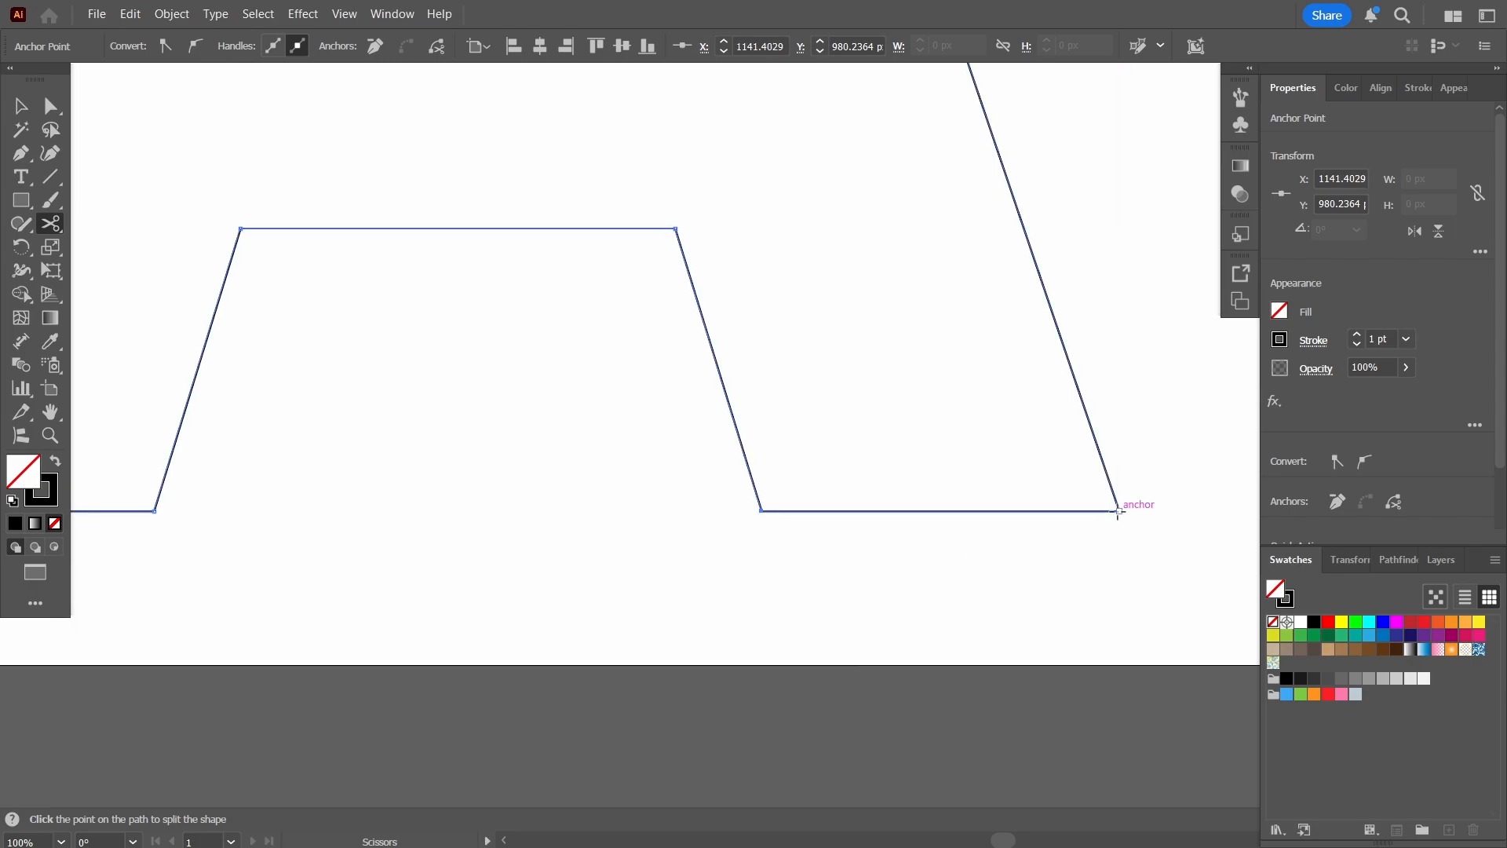
Enter isolation mode on the outlined A's group through the bottom edge of its right leg.
{"action": "scroll", "coordinate": [30, 711], "scroll_direction": "up", "scroll_amount": 3}
{"action": "scroll", "coordinate": [30, 711], "scroll_direction": "left", "scroll_amount": 1}
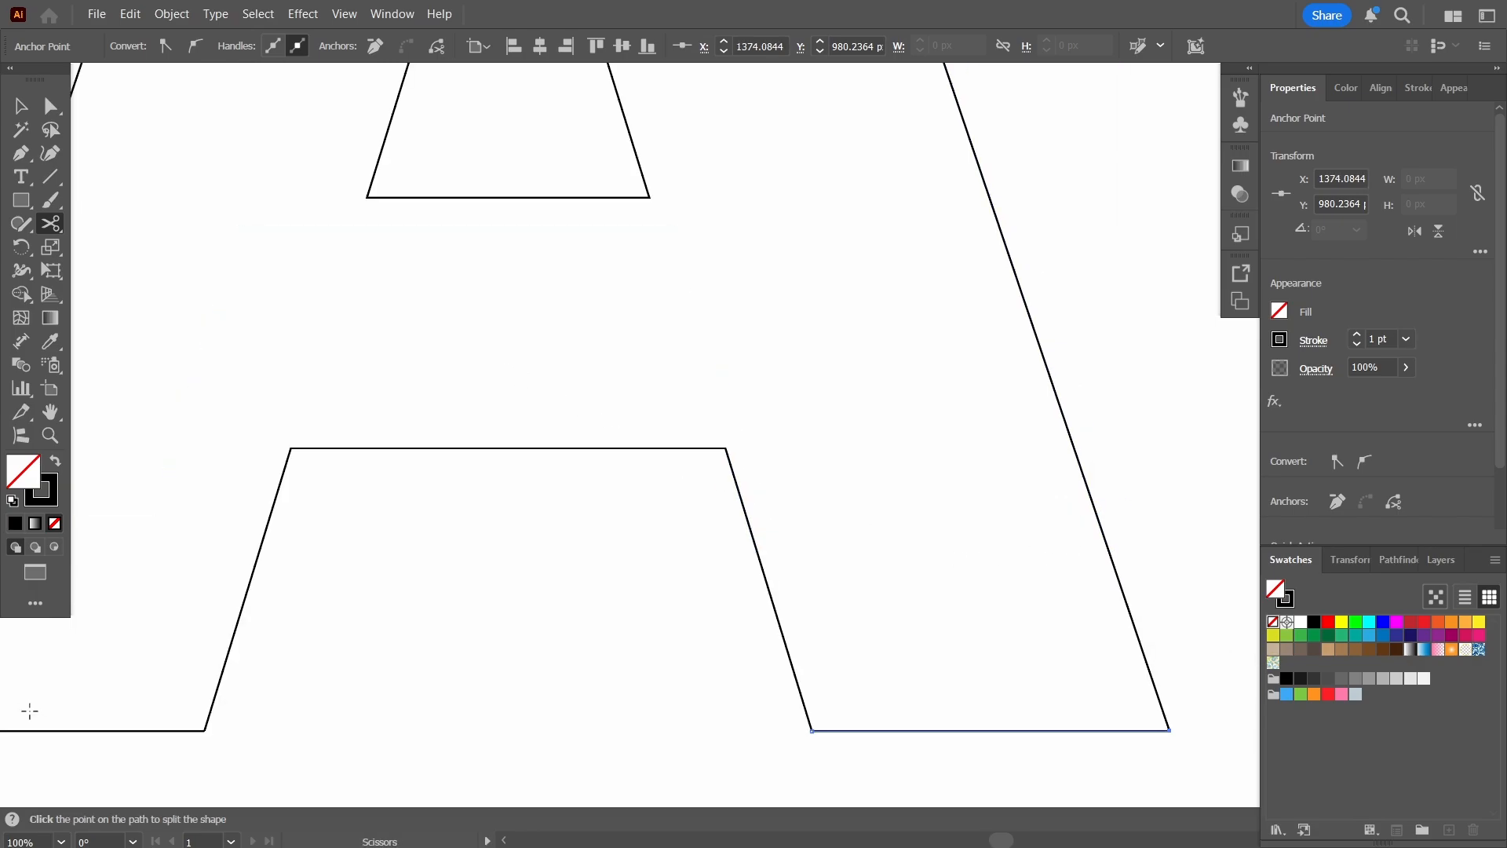
{"action": "scroll", "coordinate": [821, 548], "scroll_direction": "down", "scroll_amount": 3}
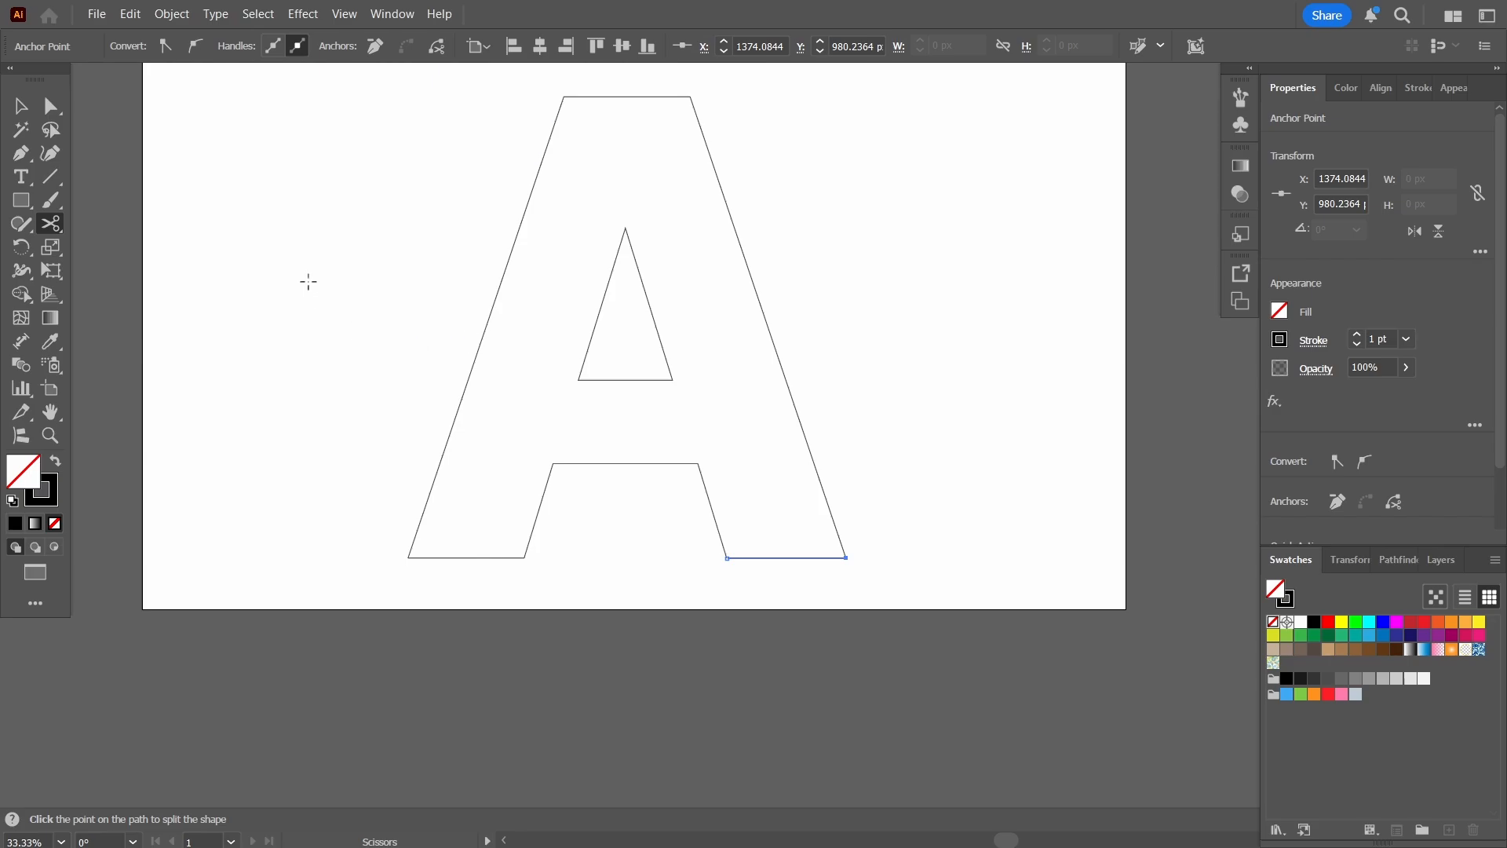
{"action": "left_click_drag", "start_coordinate": [308, 282], "coordinate": [272, 387]}
{"action": "left_click", "coordinate": [28, 106]}
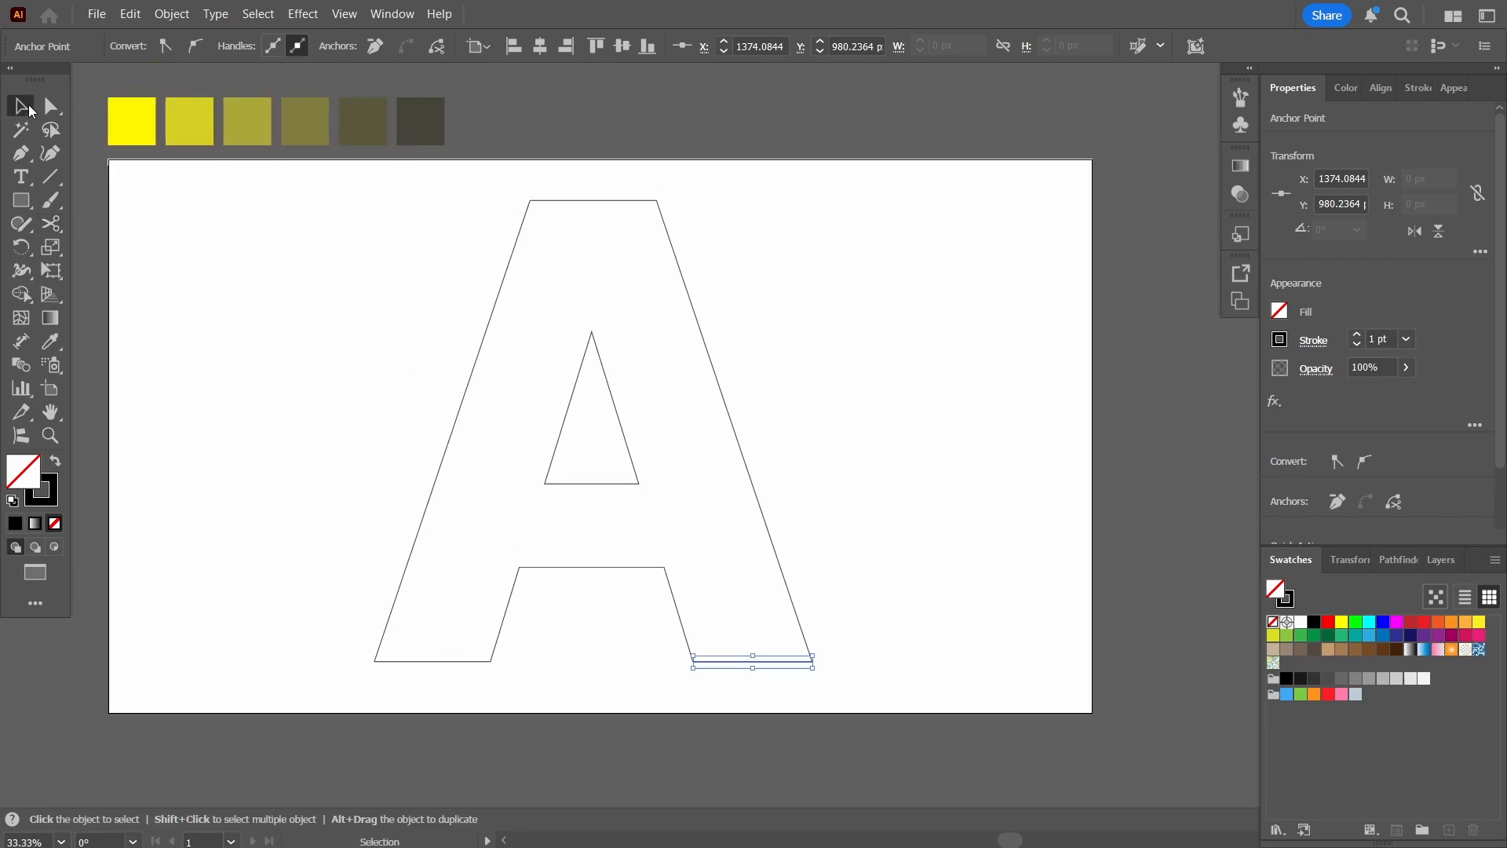
{"action": "left_click", "coordinate": [269, 393]}
{"action": "left_click", "coordinate": [598, 201]}
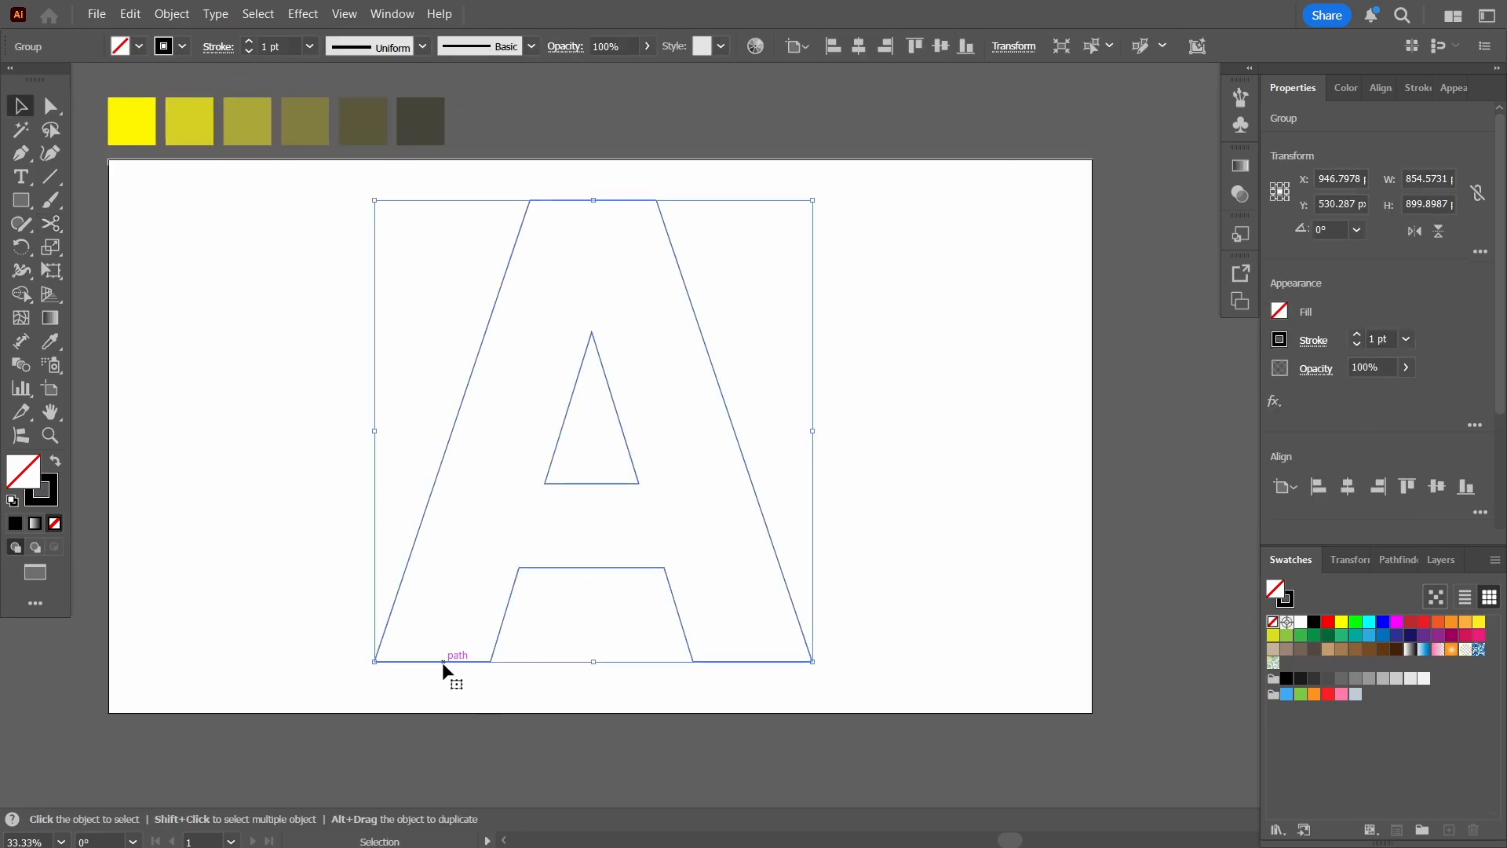
{"action": "left_click", "coordinate": [1031, 559]}
{"action": "left_click", "coordinate": [750, 664]}
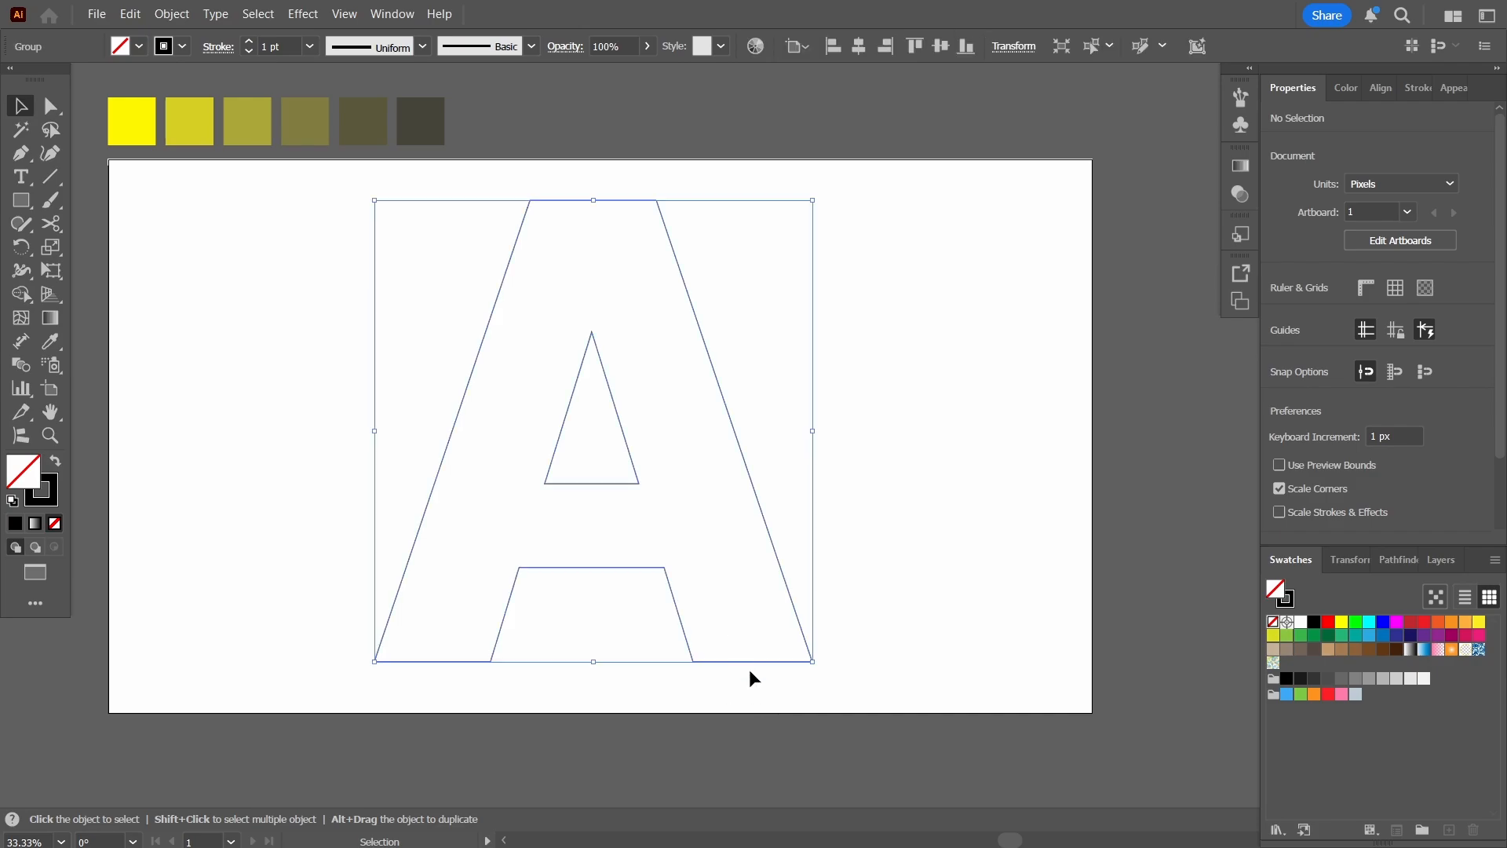
{"action": "left_click", "coordinate": [783, 630]}
{"action": "double_click", "coordinate": [761, 663]}
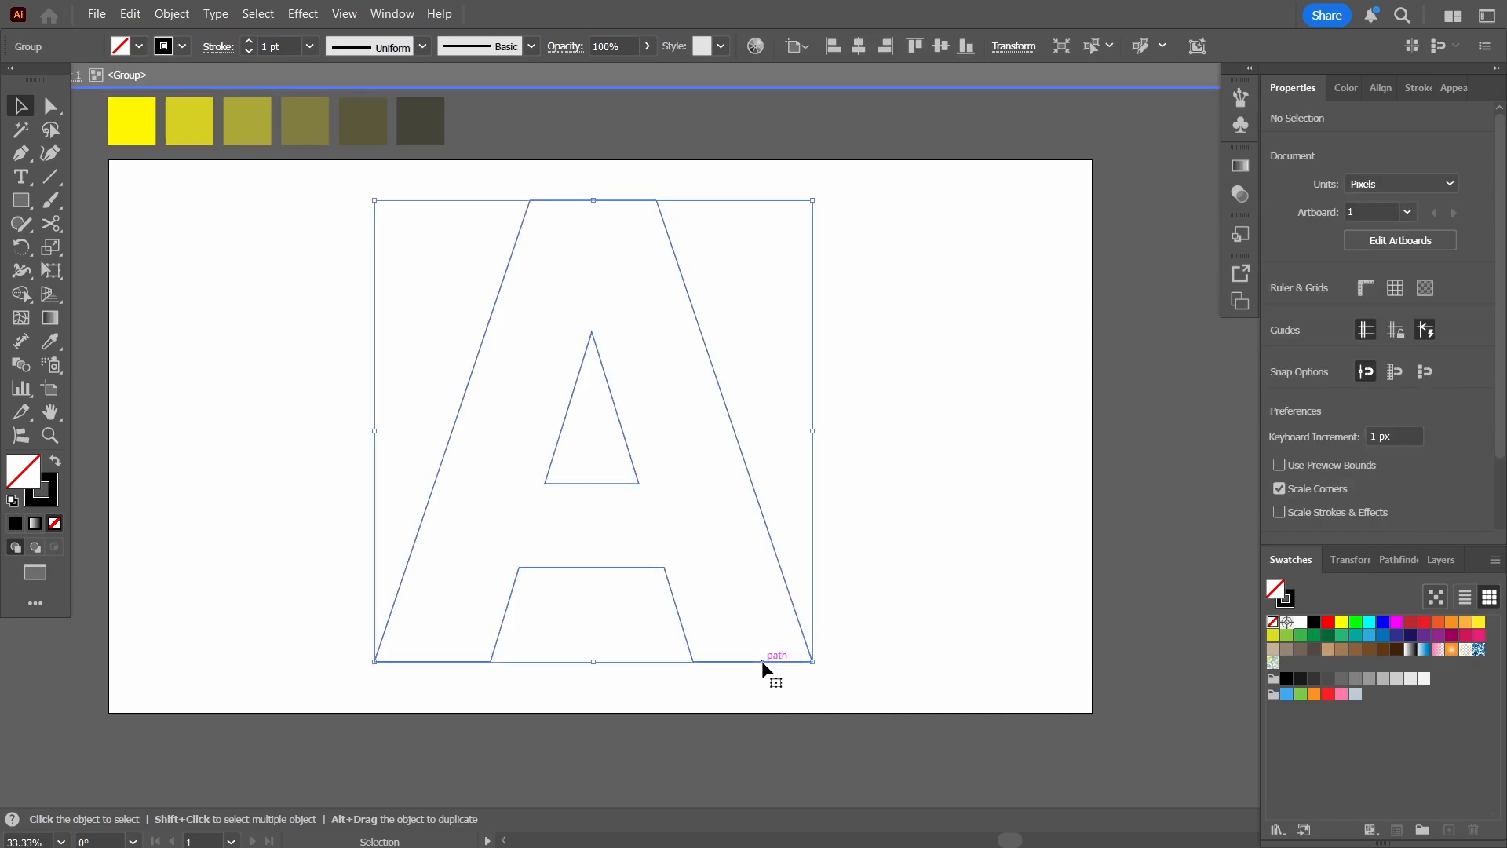
Examine the right leg's bottom edge as a separate segment inside the A's compound path, and leave isolation mode.
{"action": "double_click", "coordinate": [762, 664]}
{"action": "left_click", "coordinate": [768, 667]}
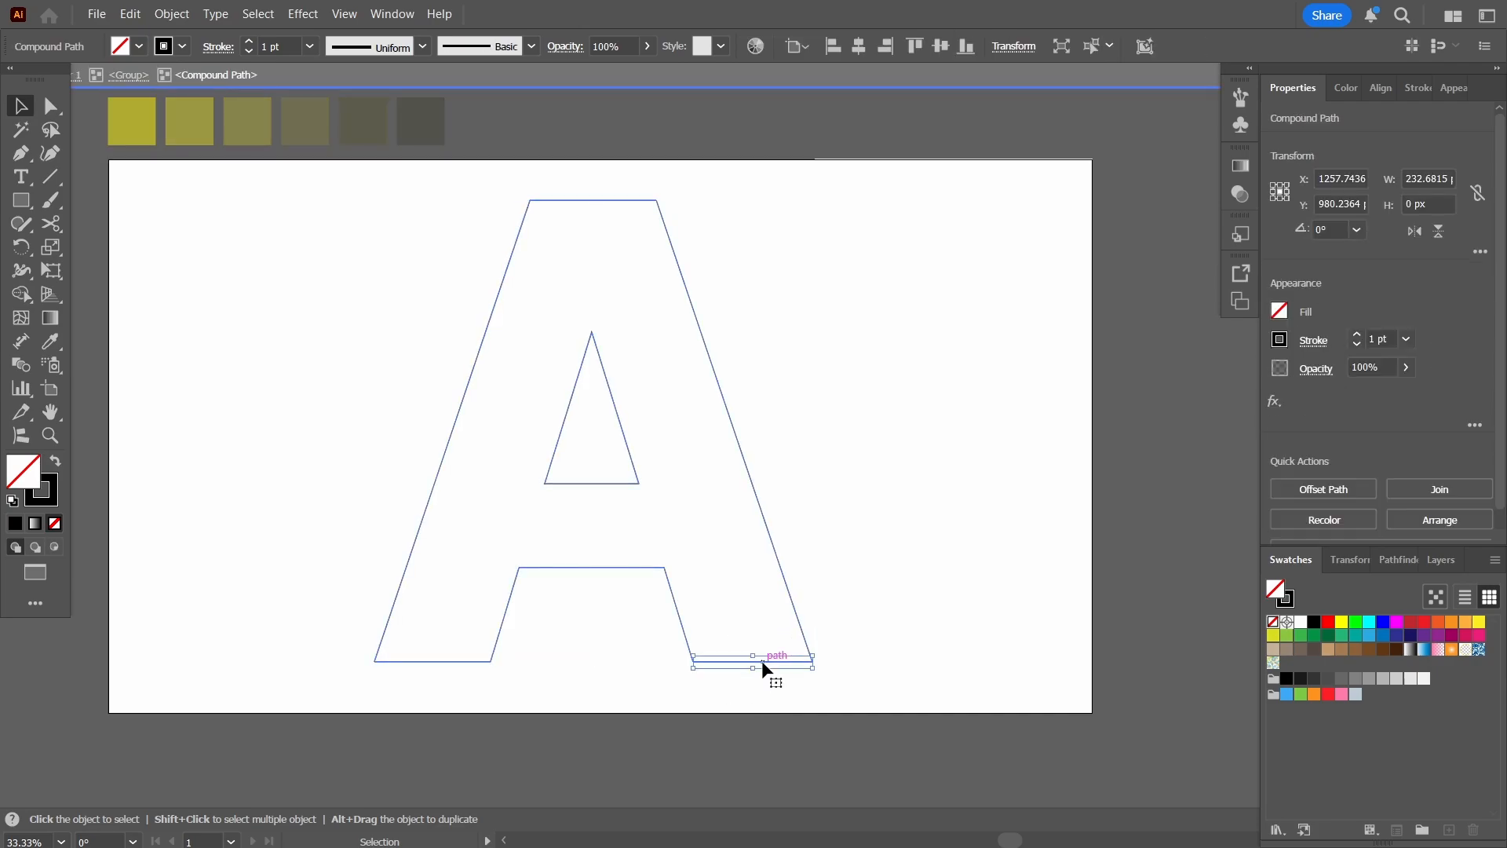
{"action": "left_click", "coordinate": [889, 475]}
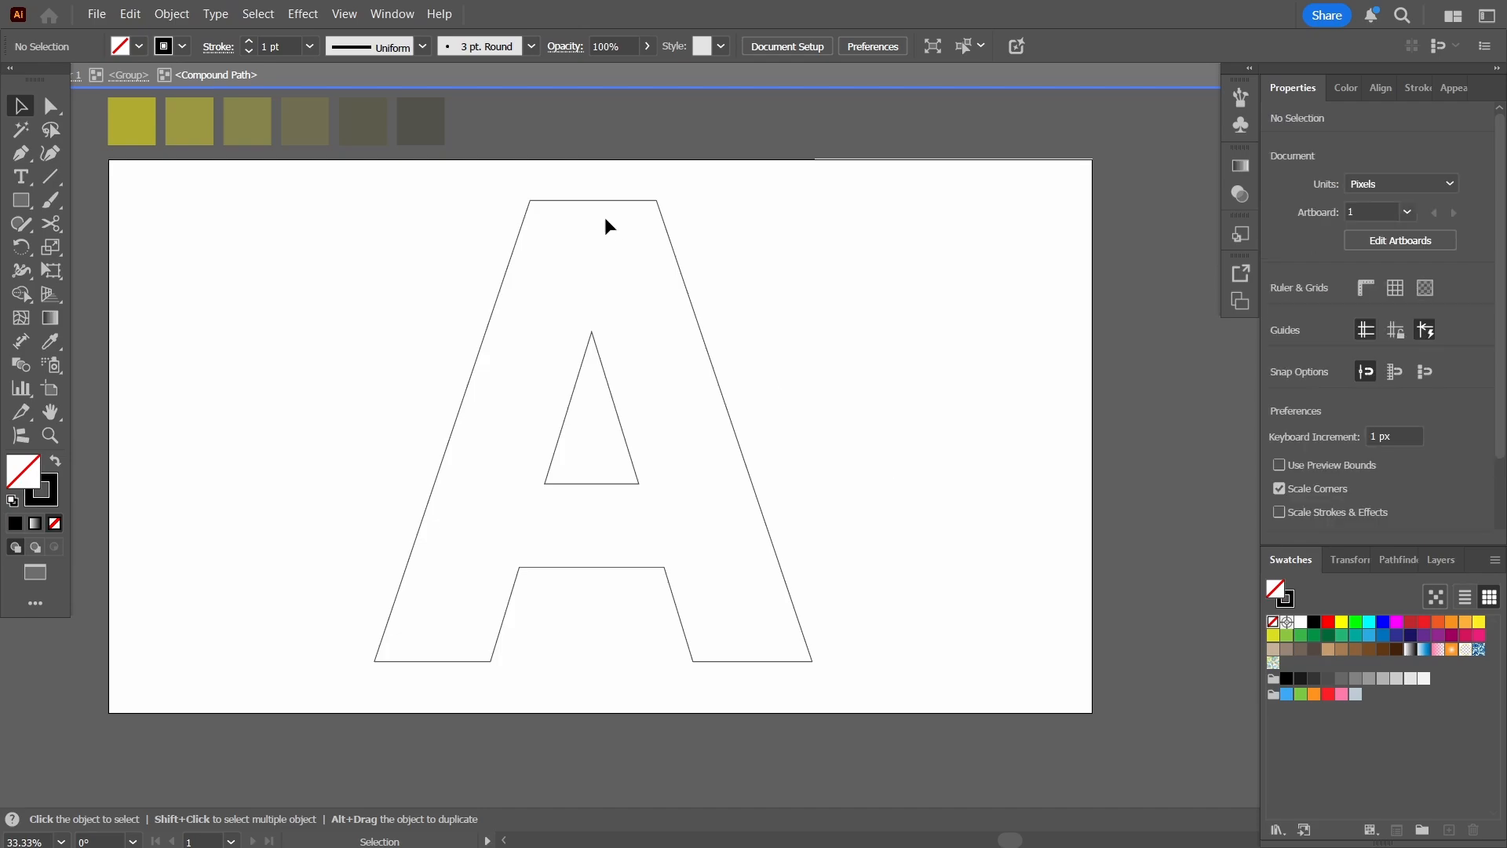
{"action": "double_click", "coordinate": [277, 210]}
Ungroup the outlined A and release its compound path into separate paths.
{"action": "left_click", "coordinate": [724, 369]}
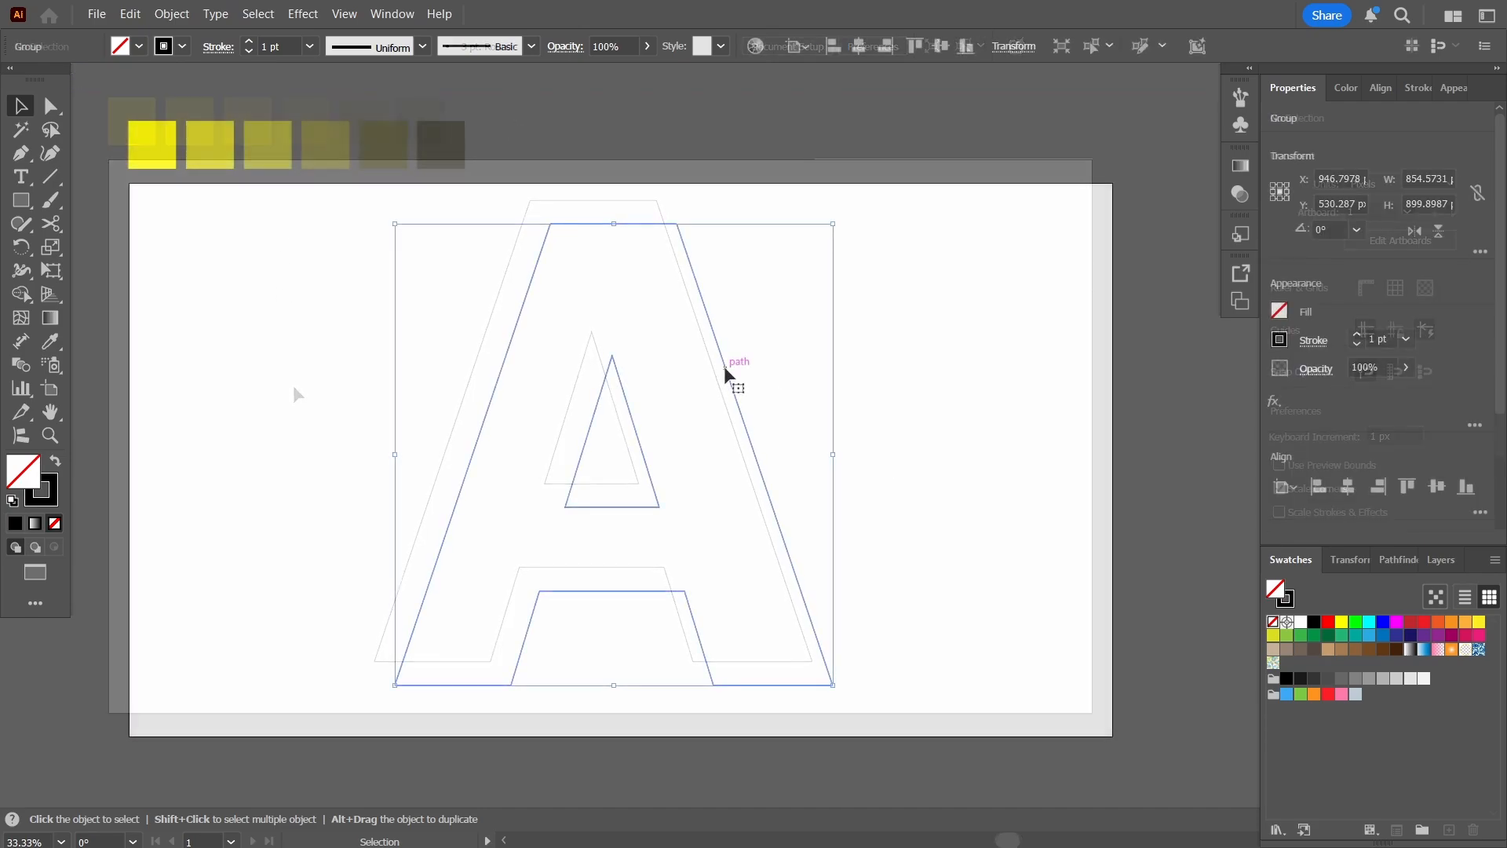
{"action": "right_click", "coordinate": [724, 370]}
{"action": "left_click", "coordinate": [817, 548]}
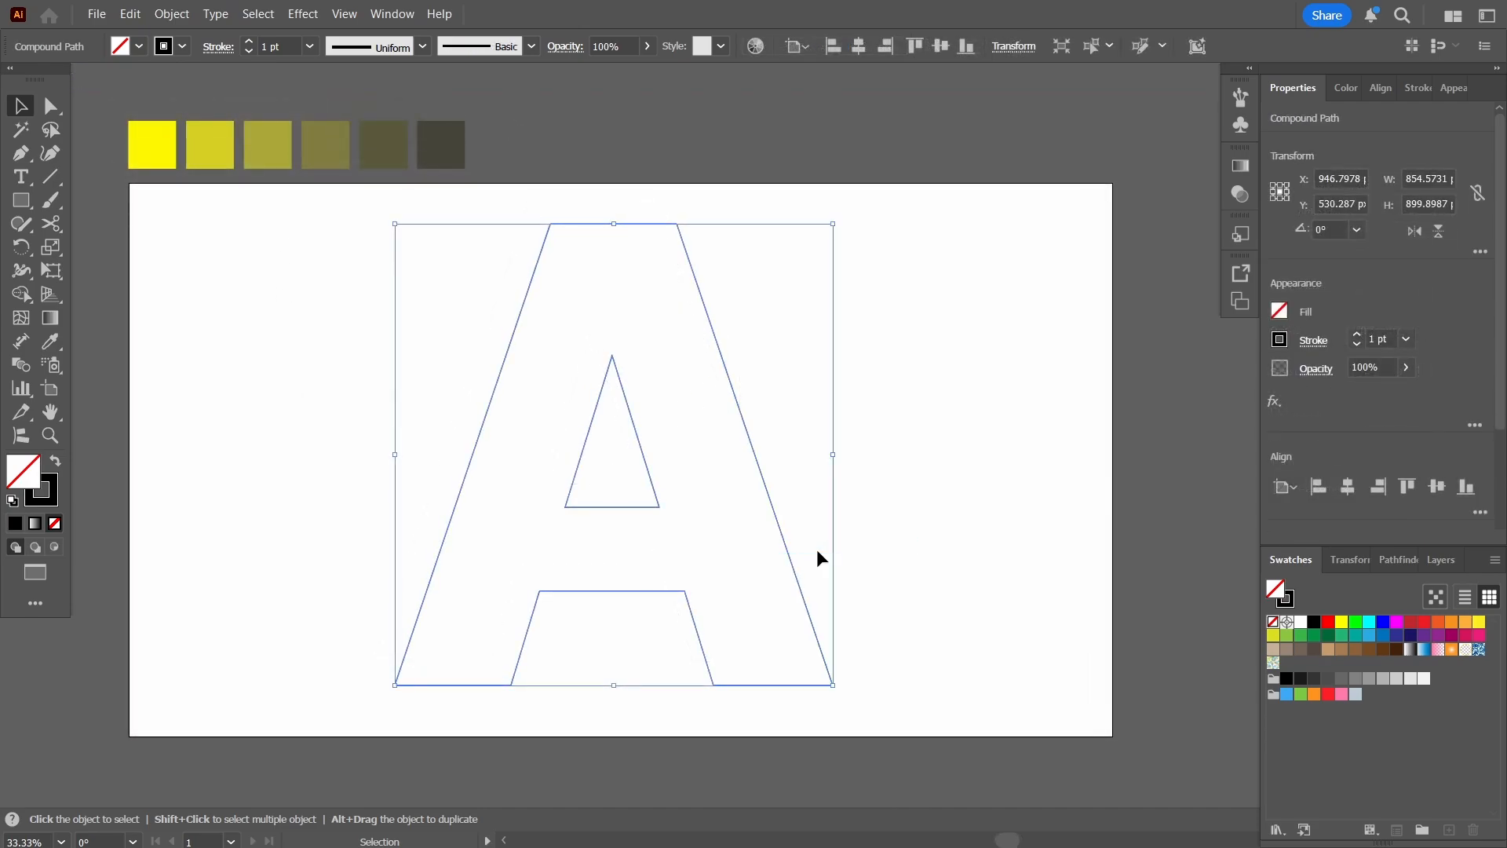
{"action": "left_click", "coordinate": [599, 196]}
{"action": "left_click", "coordinate": [603, 225]}
{"action": "right_click", "coordinate": [604, 227]}
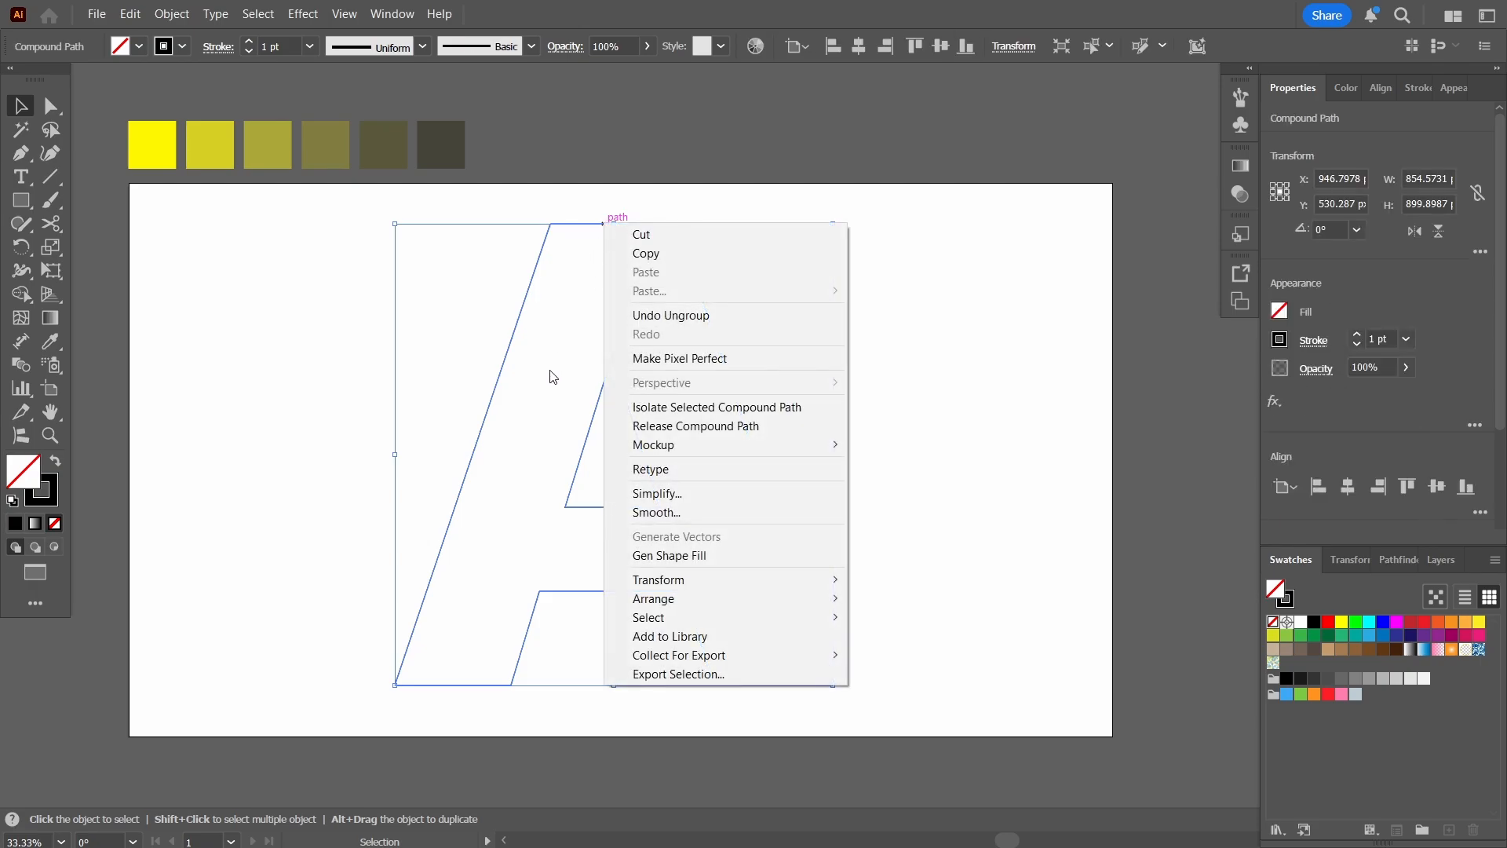
{"action": "left_click", "coordinate": [727, 426]}
Check that the A's top edge and the bottom edge of each leg can be selected as individual paths.
{"action": "left_click", "coordinate": [599, 224]}
{"action": "left_click", "coordinate": [502, 685]}
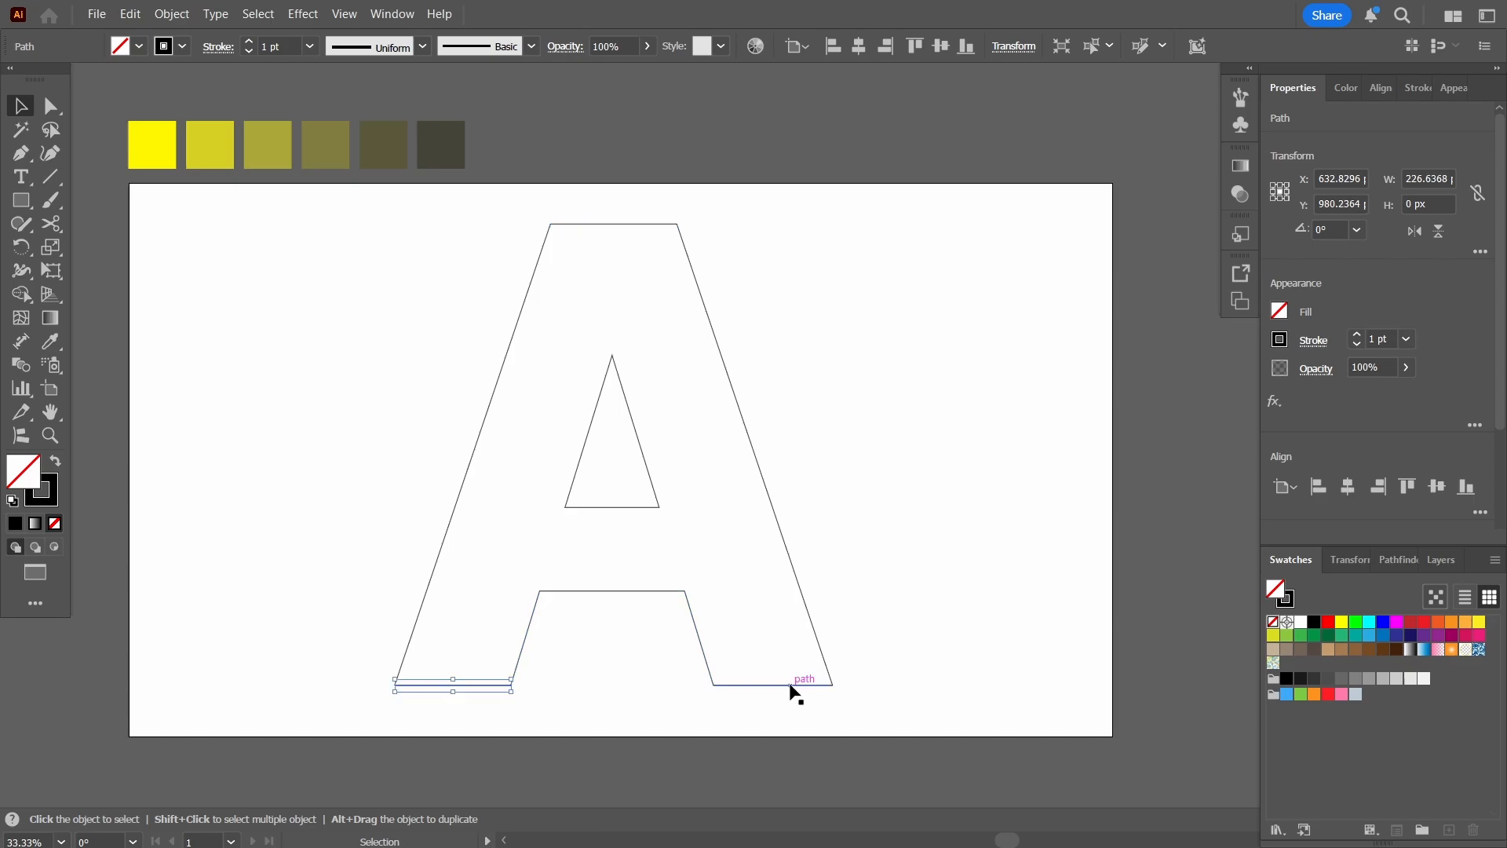
{"action": "left_click", "coordinate": [791, 685]}
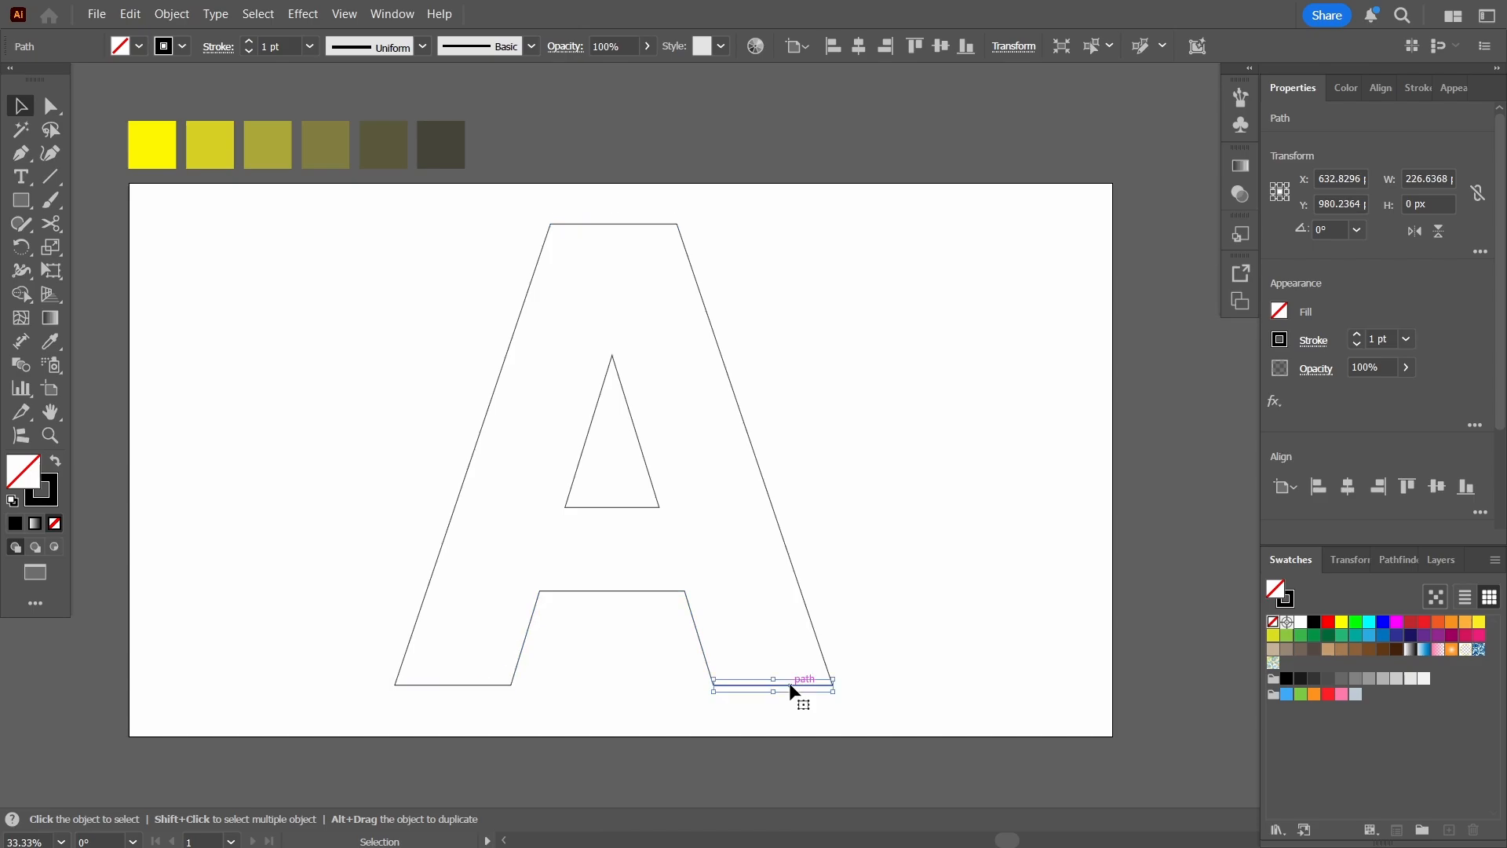
Add an anchor point with the Pen tool at the middle of each leg's bottom edge.
{"action": "left_click", "coordinate": [439, 686]}
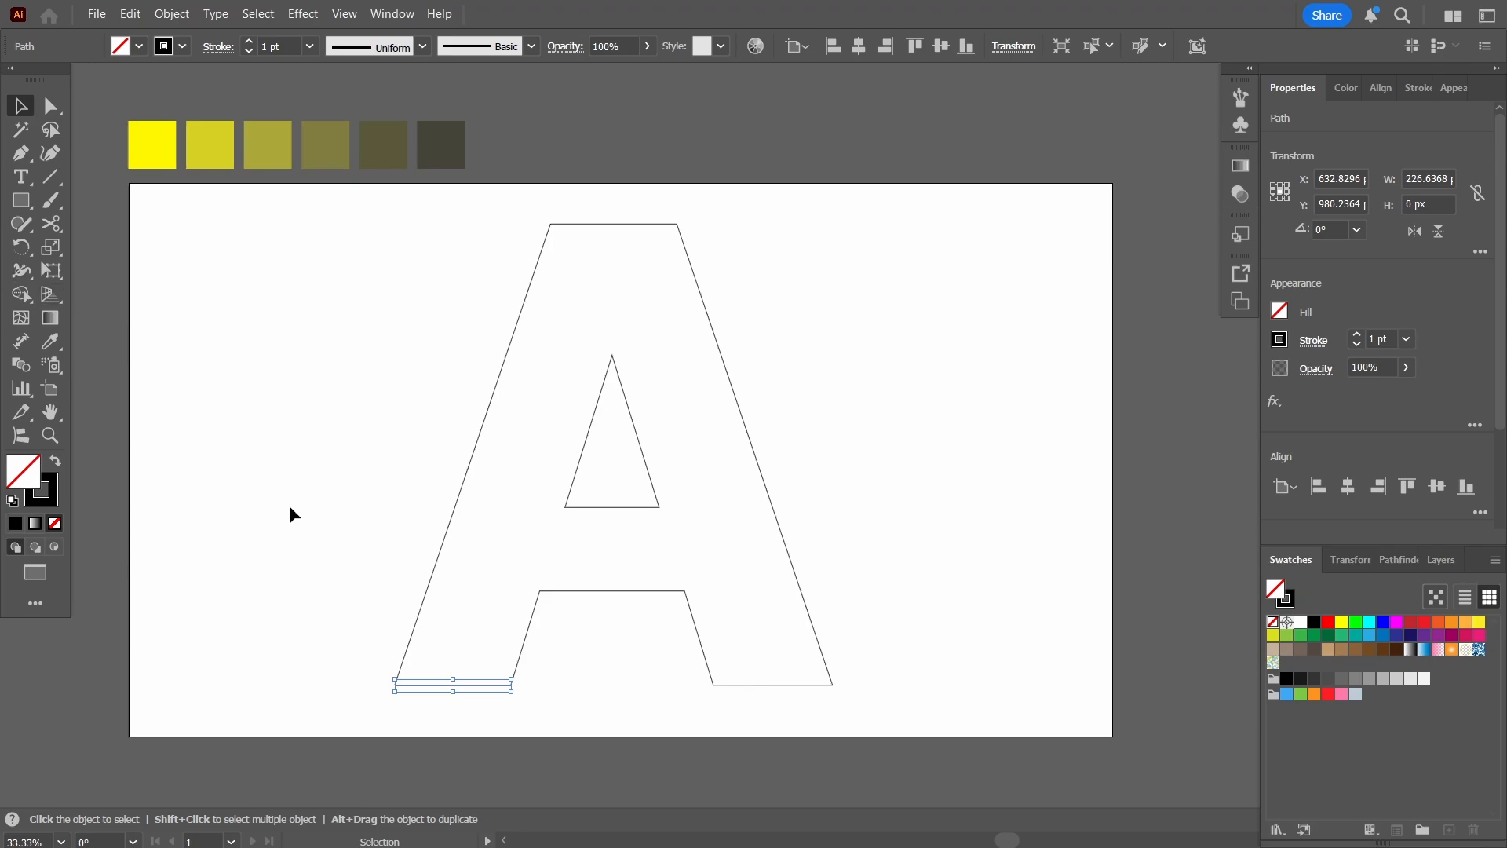
{"action": "scroll", "coordinate": [388, 663], "scroll_direction": "up", "scroll_amount": 1}
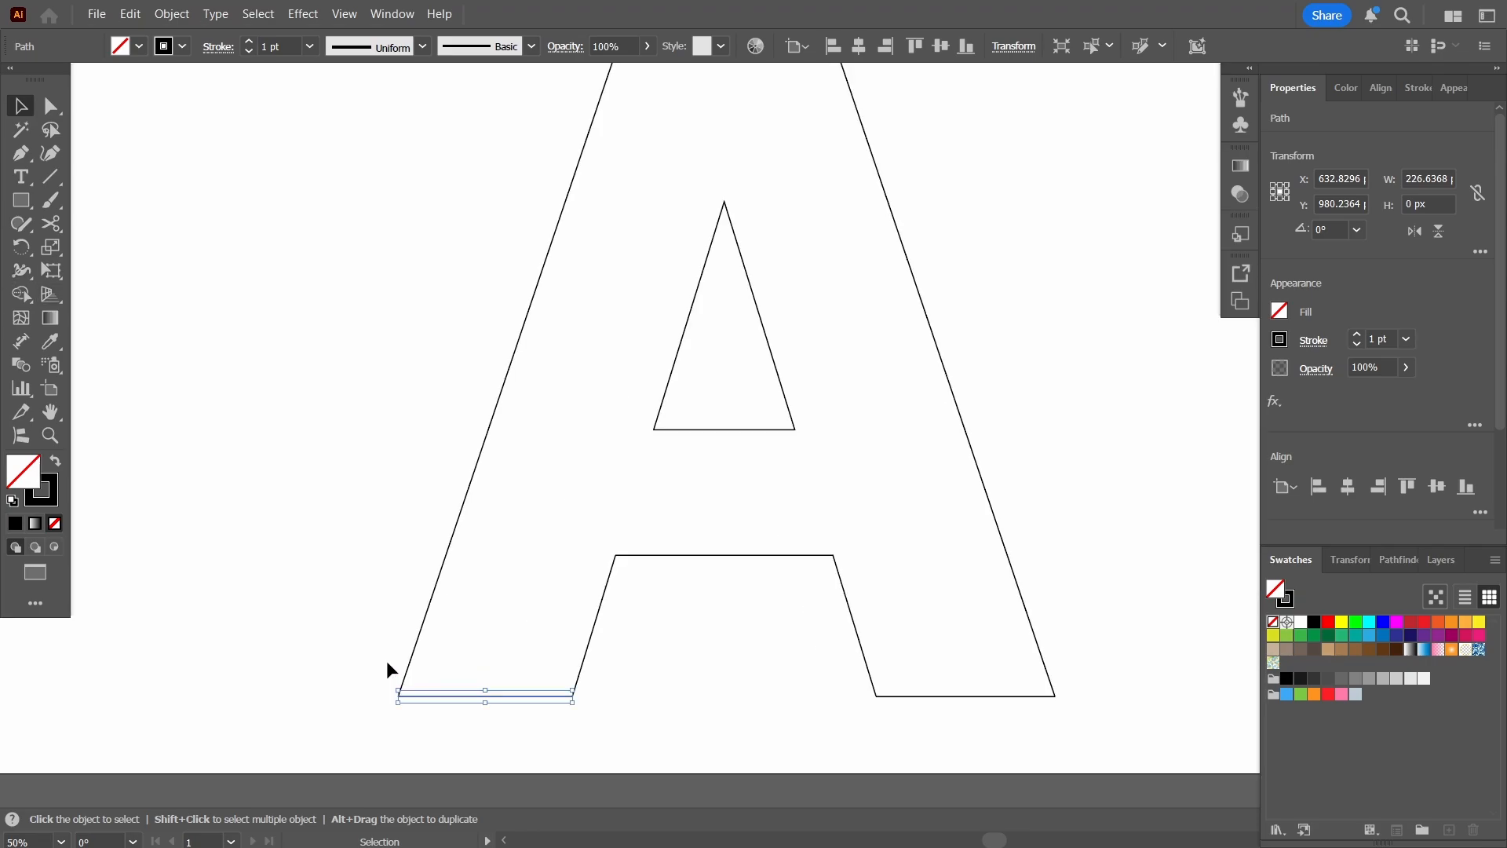
{"action": "left_click", "coordinate": [21, 154]}
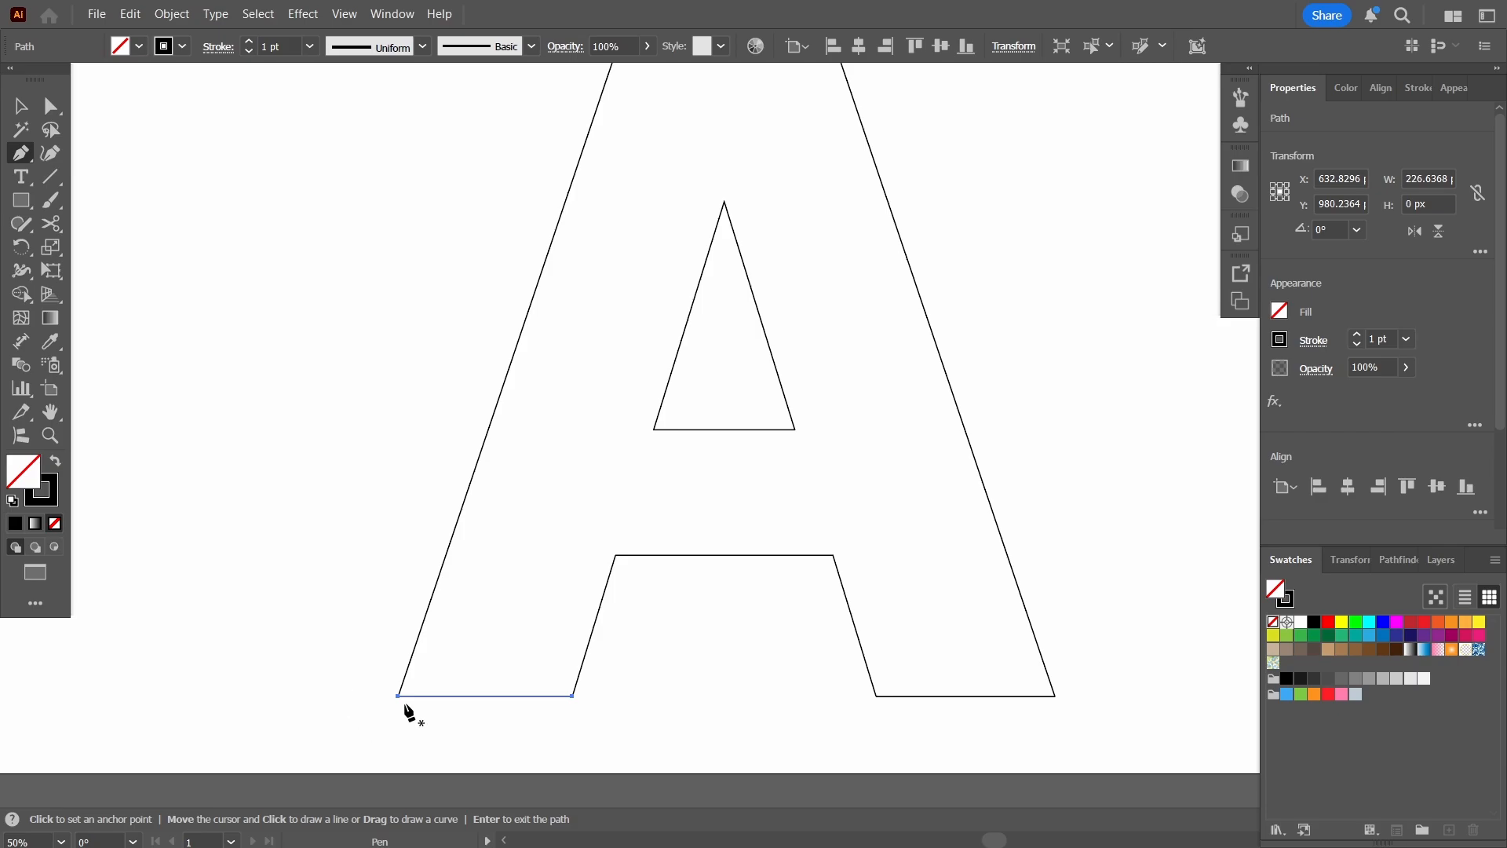
{"action": "left_click", "coordinate": [484, 695]}
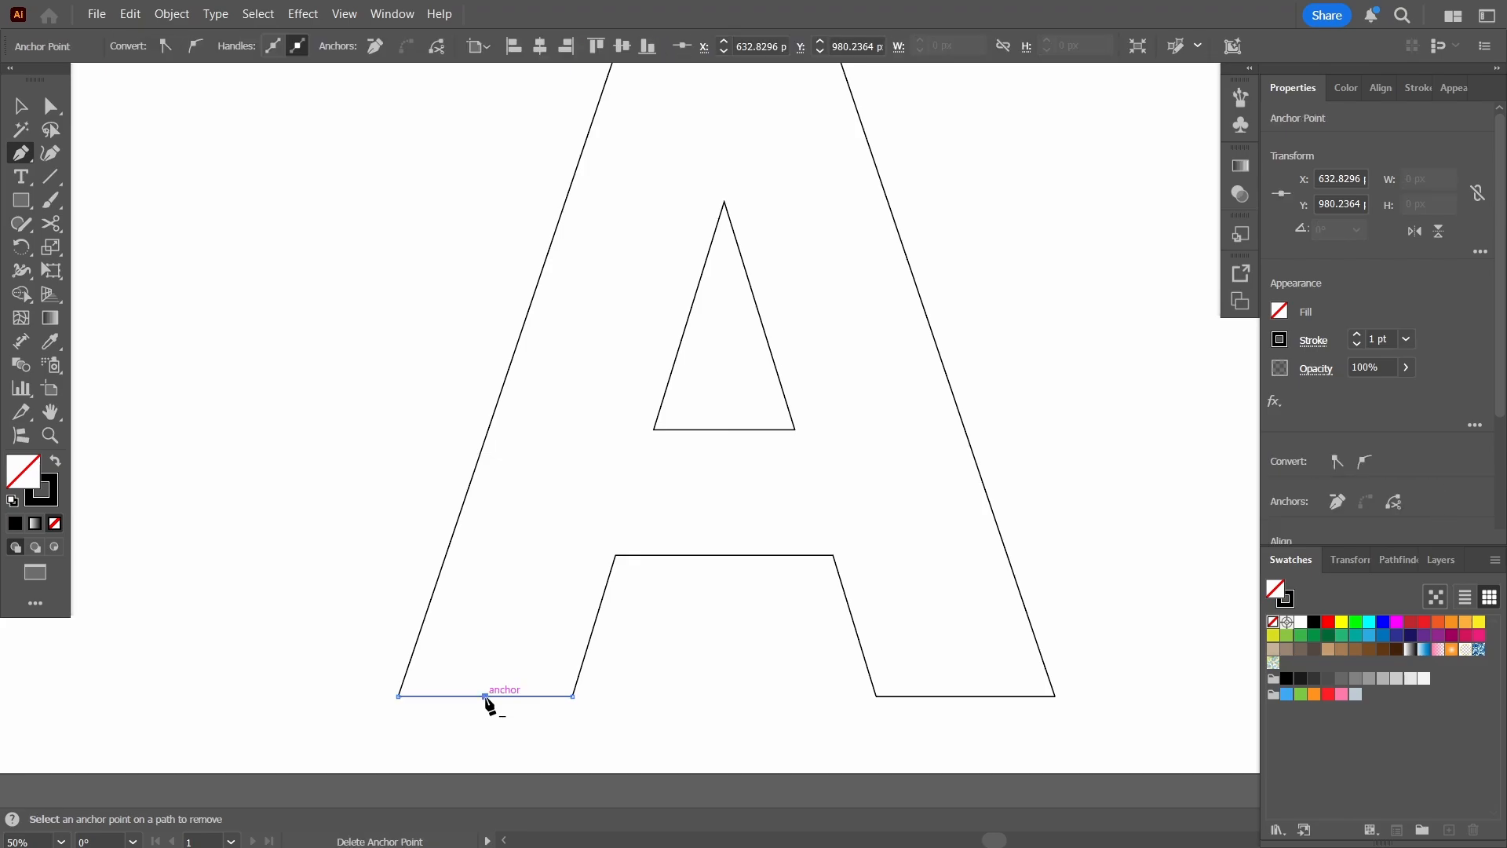
{"action": "left_click", "coordinate": [965, 695]}
{"action": "key", "text": "Return"}
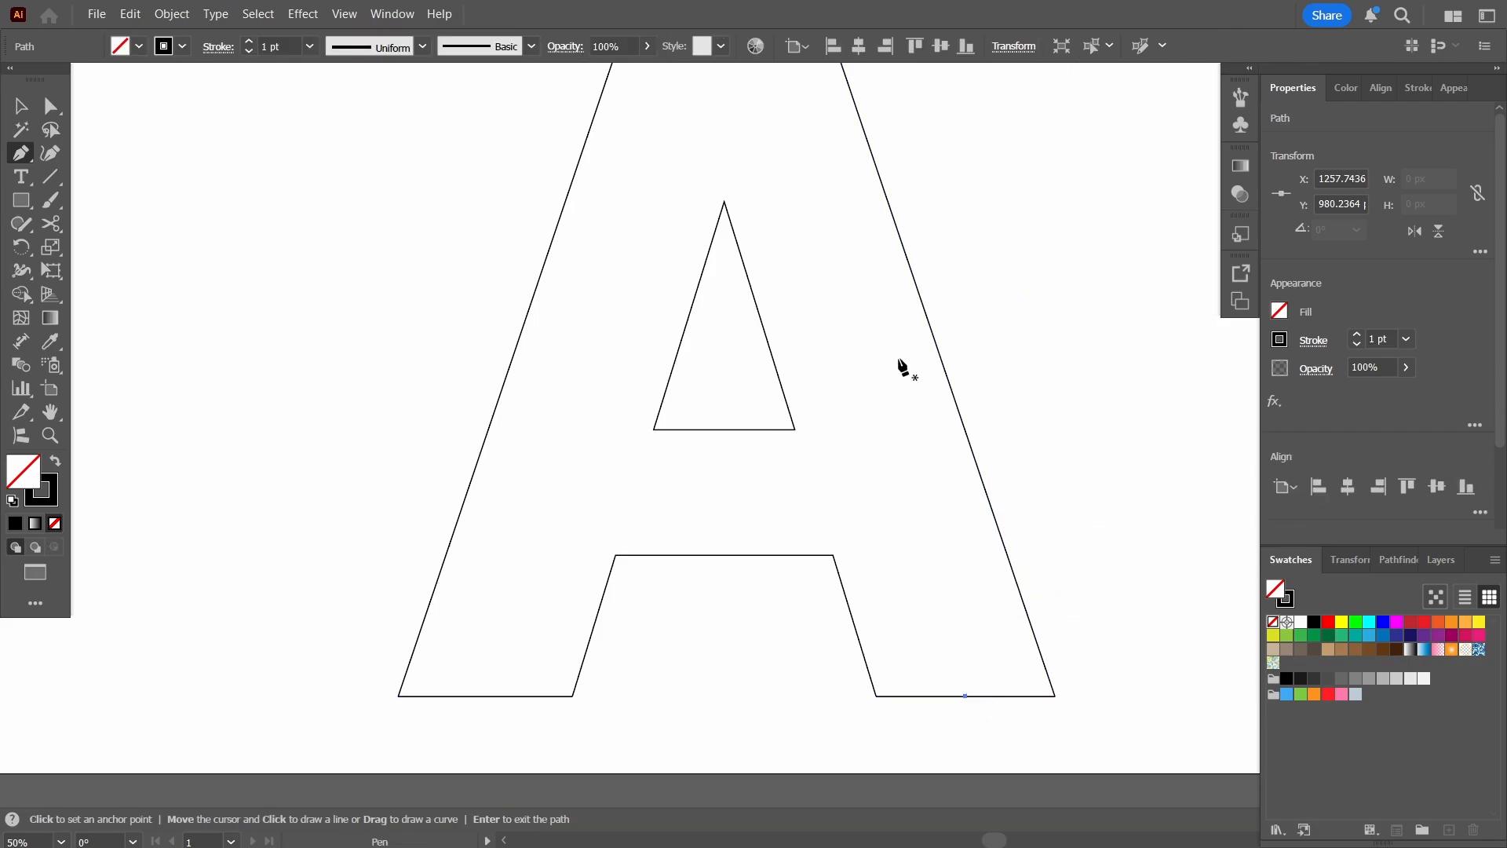
Add an anchor point at the middle of the A's top edge with the Pen tool, and reselect that edge.
{"action": "scroll", "coordinate": [655, 463], "scroll_direction": "up", "scroll_amount": 5}
{"action": "key", "text": "v"}
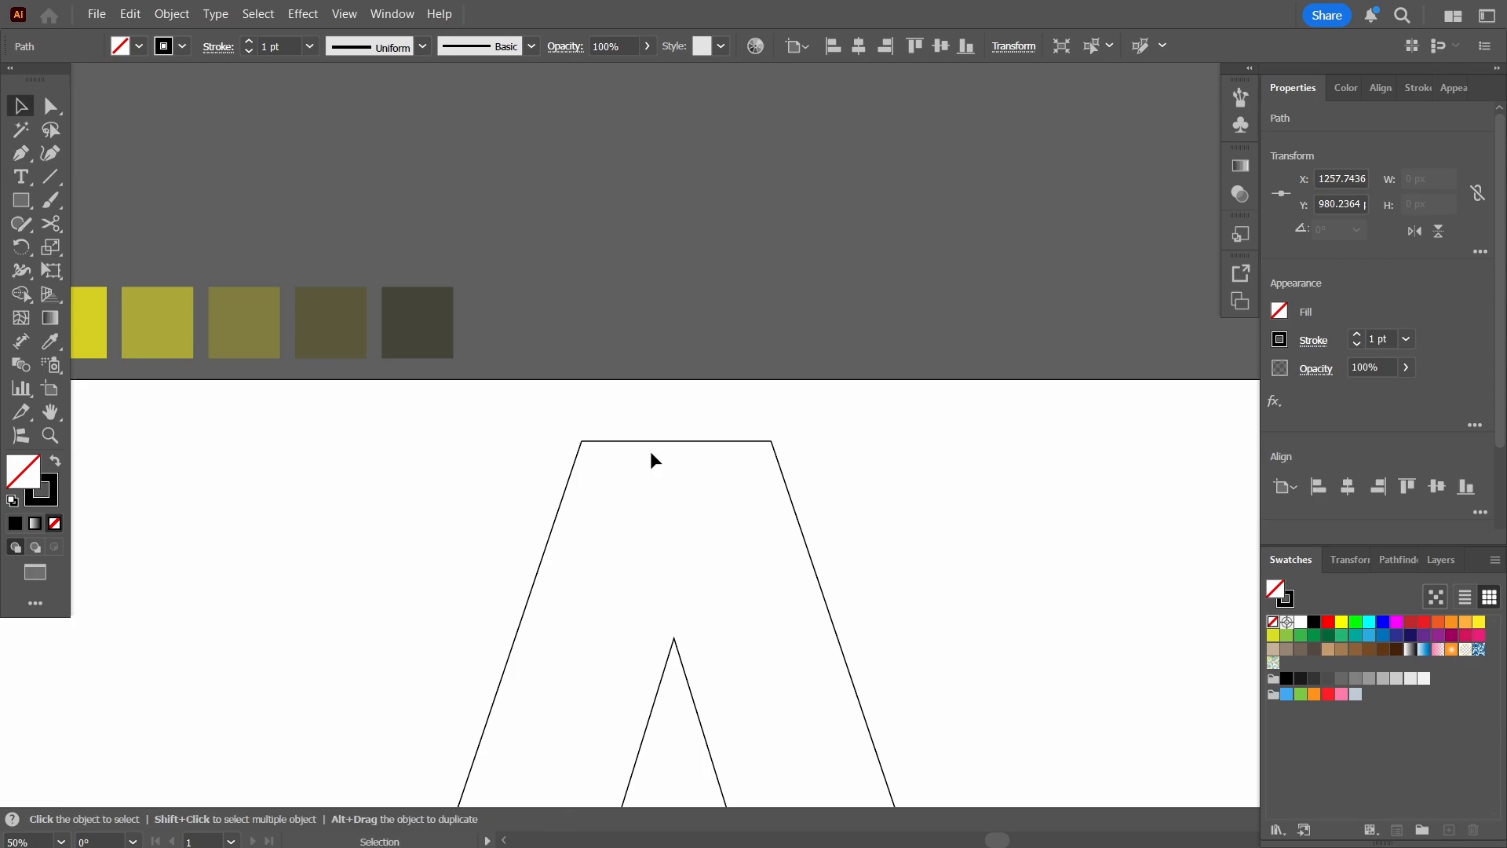
{"action": "left_click", "coordinate": [662, 441]}
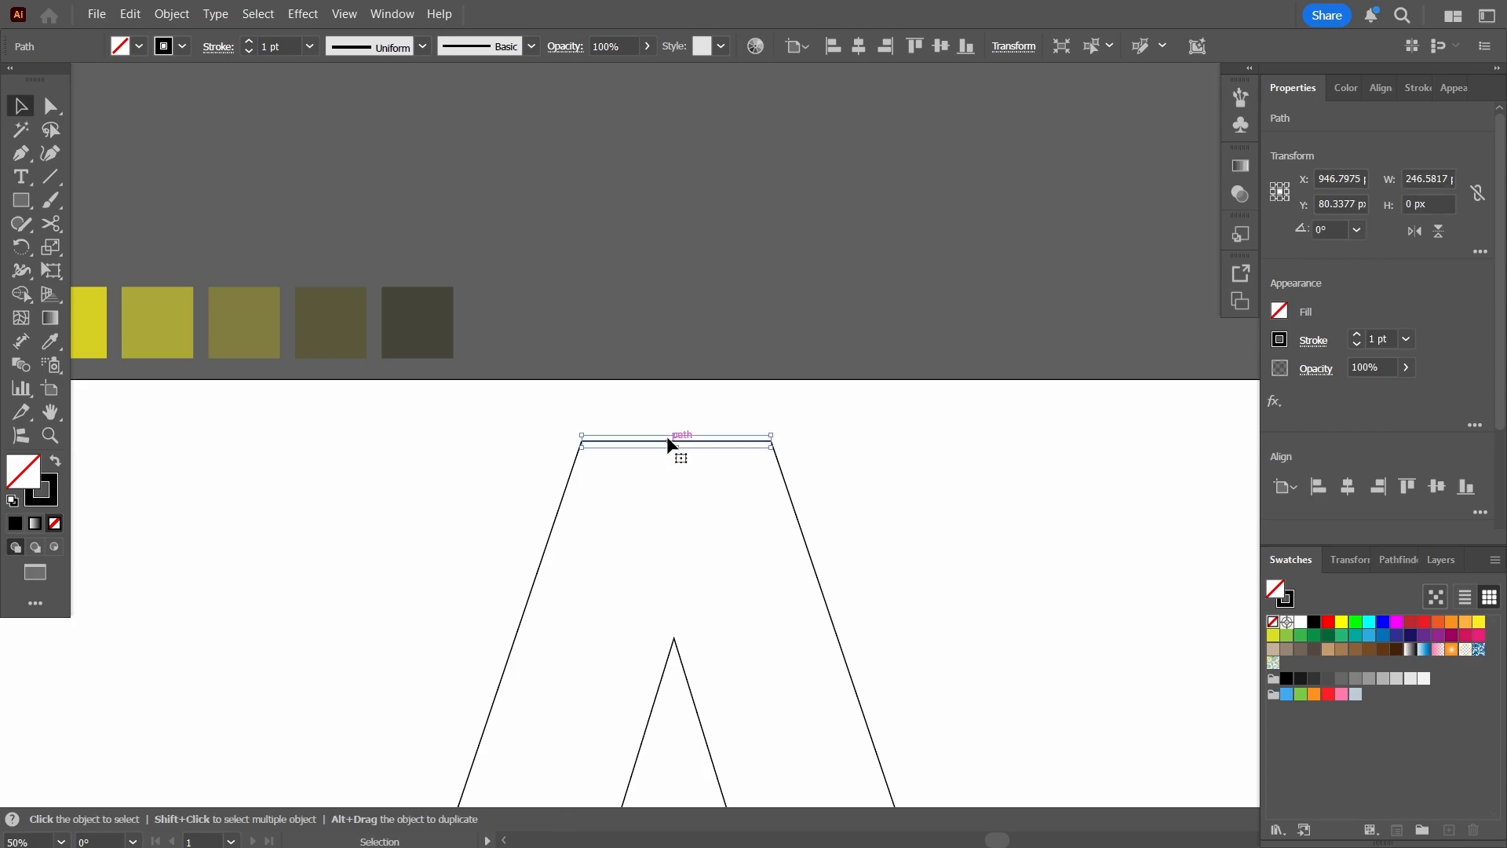
{"action": "key", "text": "p"}
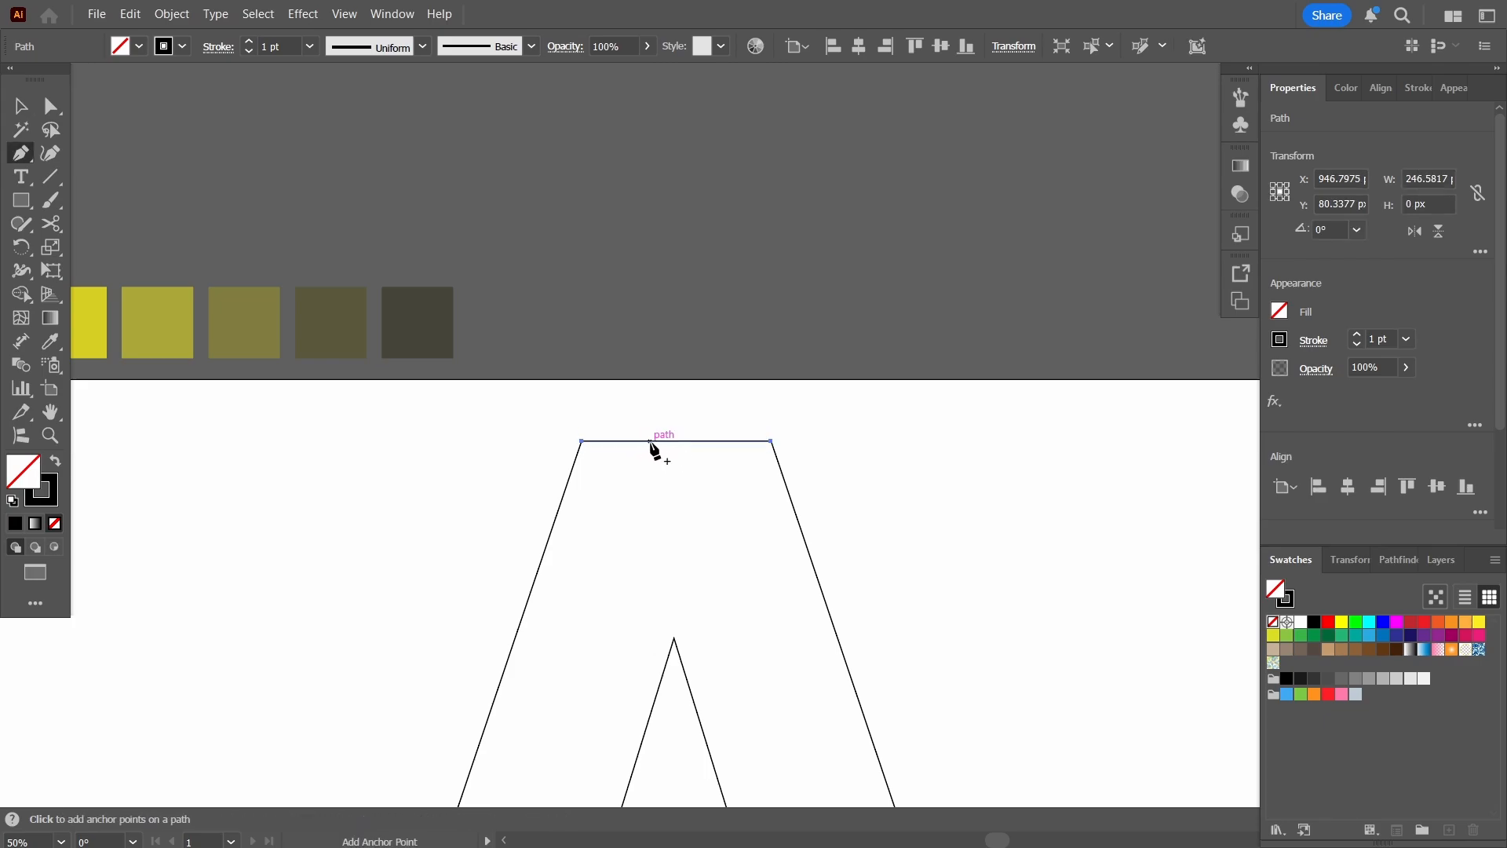
{"action": "left_click", "coordinate": [674, 441]}
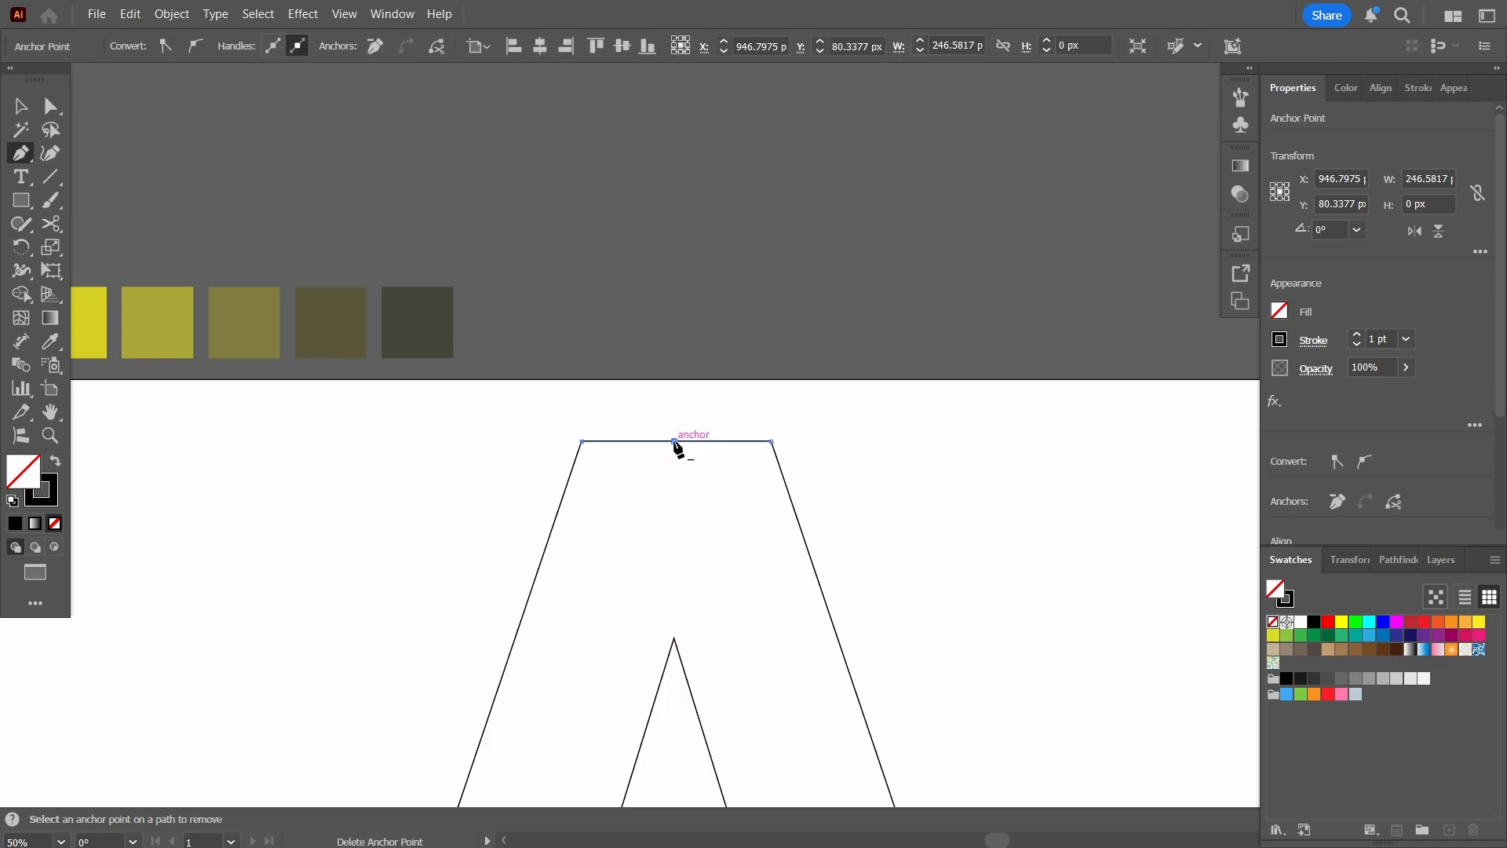
{"action": "left_click", "coordinate": [21, 108]}
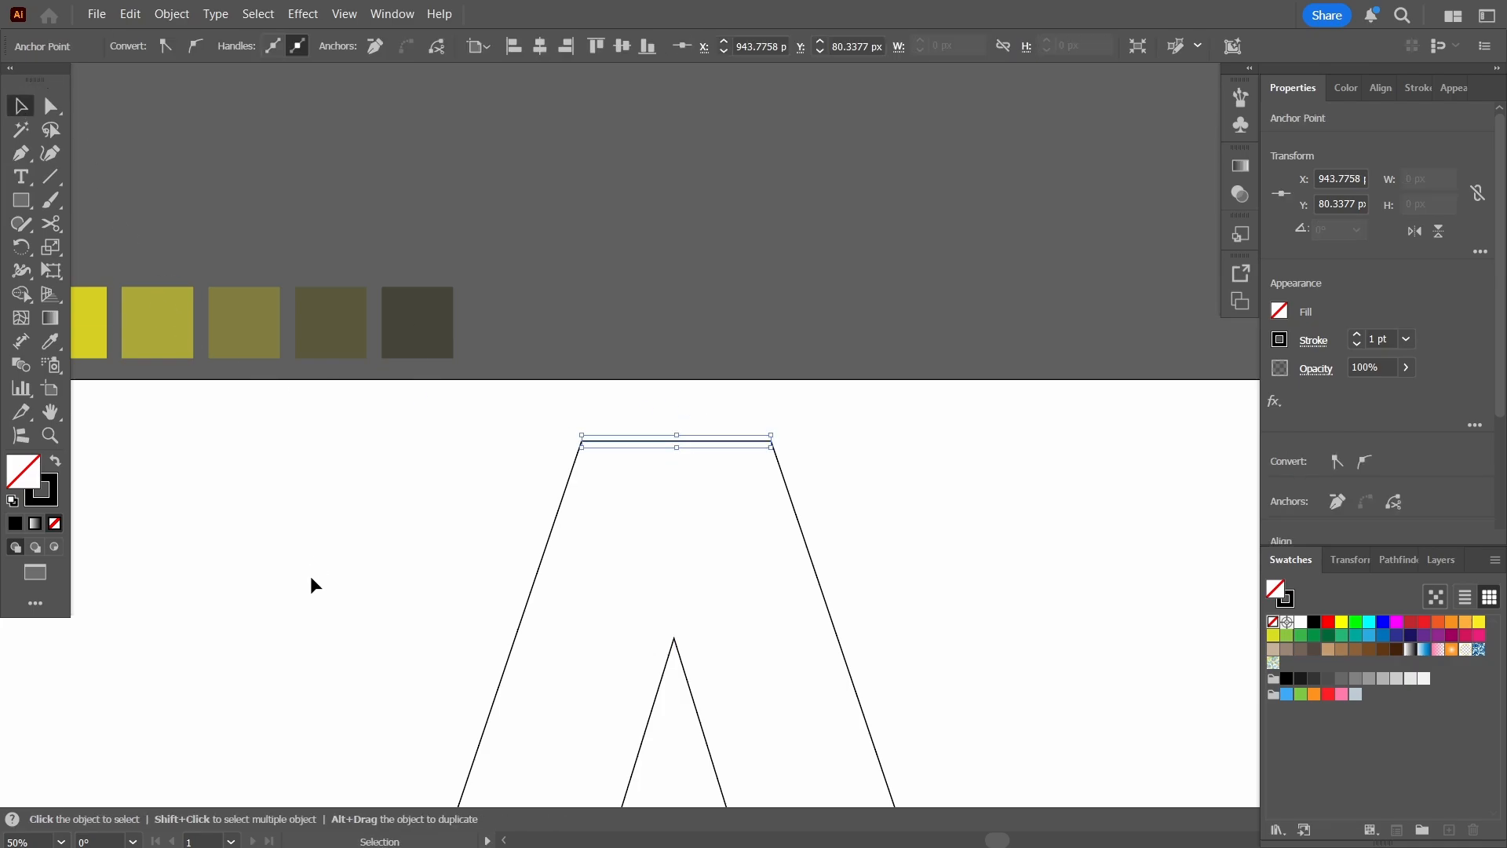
{"action": "left_click", "coordinate": [313, 585]}
{"action": "left_click", "coordinate": [720, 444]}
Draw a centre line with the Pen tool from the left leg's bottom midpoint through the top edge's midpoint to the right leg's bottom midpoint.
{"action": "scroll", "coordinate": [653, 449], "scroll_direction": "down", "scroll_amount": 10}
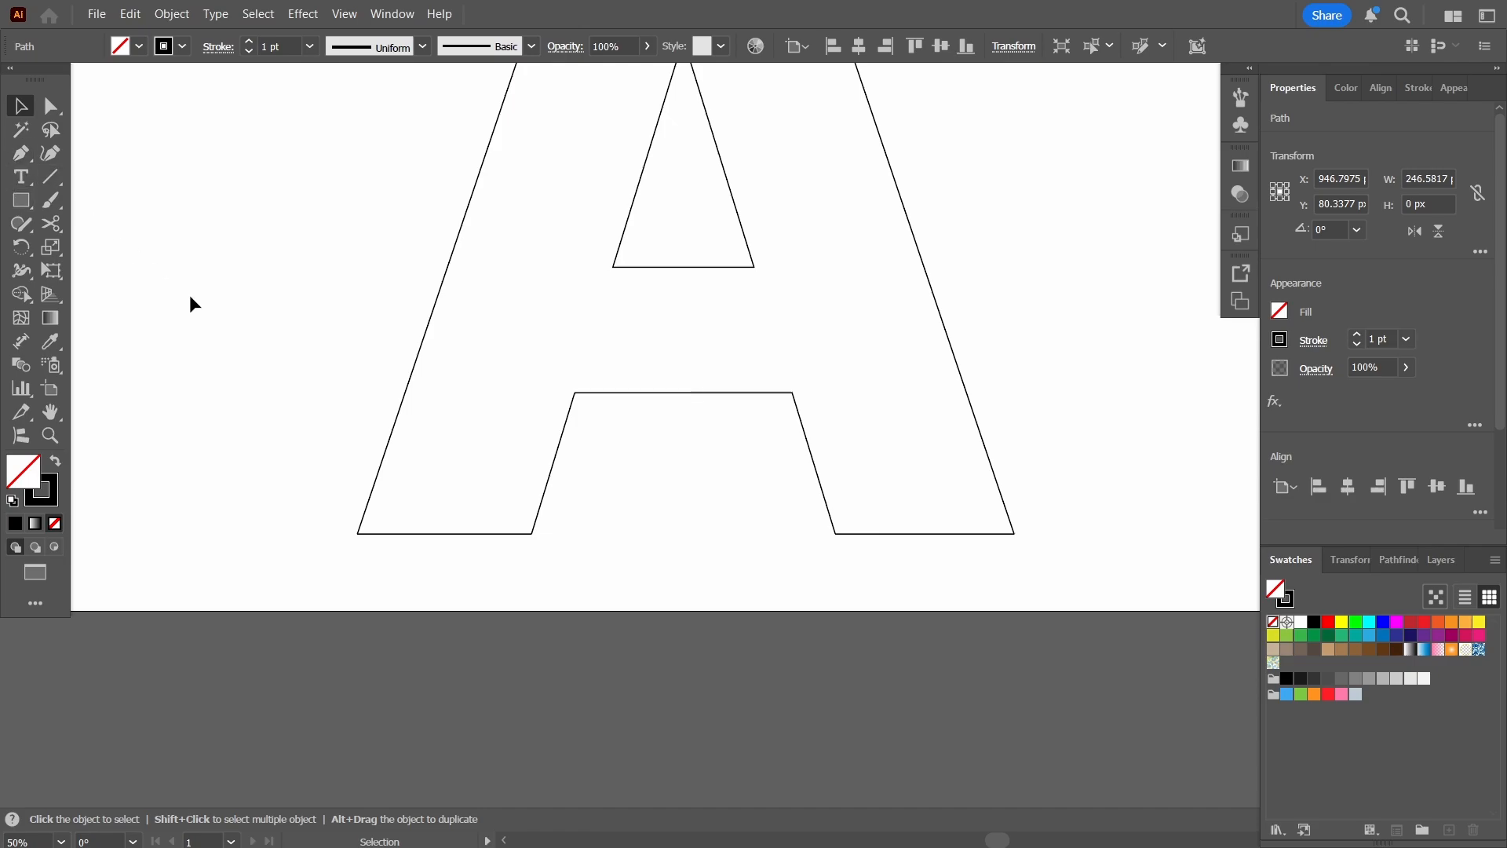
{"action": "left_click", "coordinate": [21, 154]}
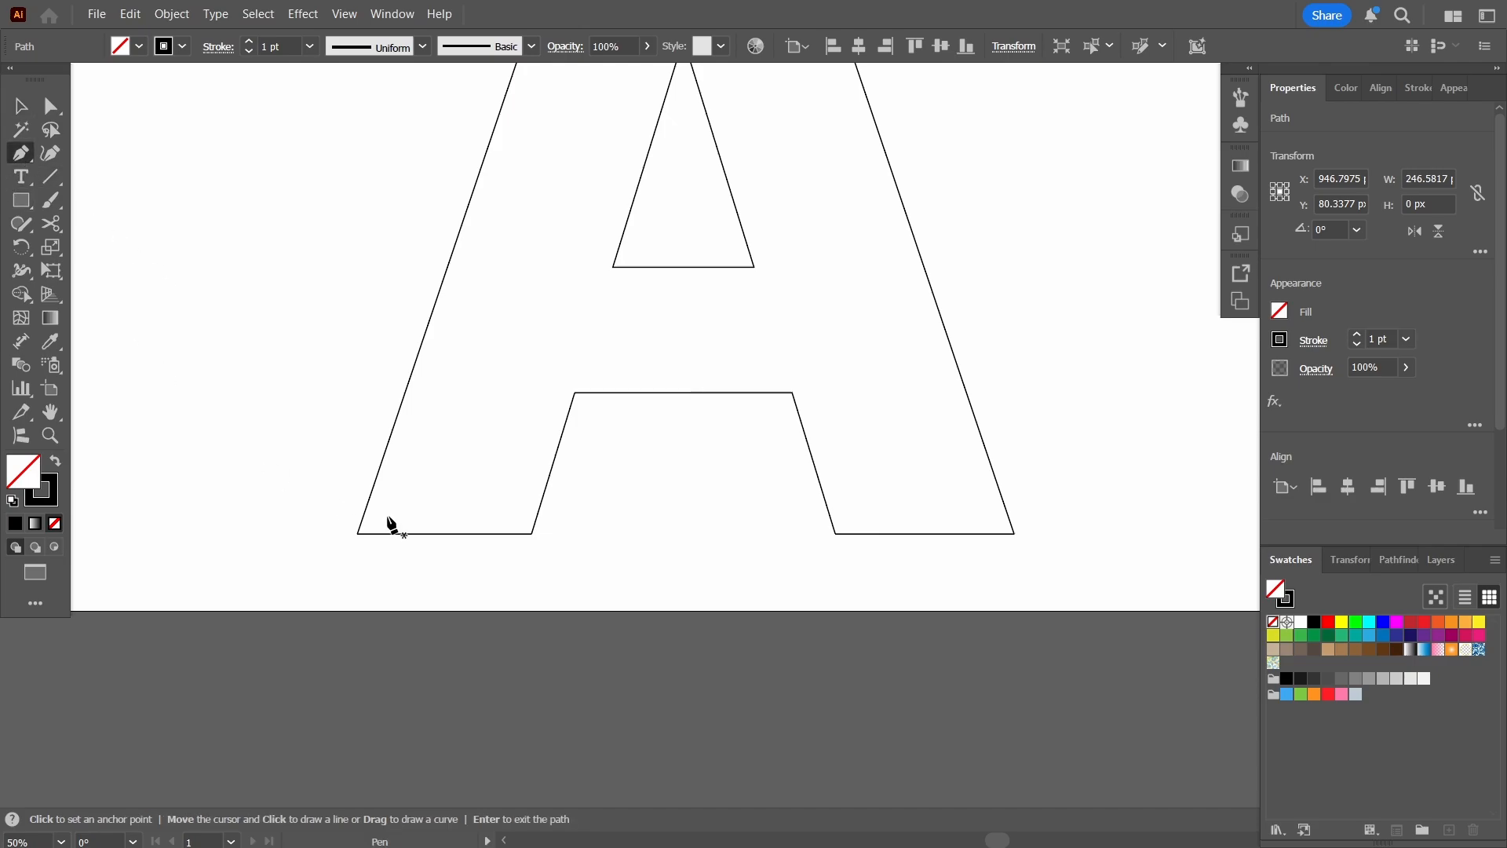
{"action": "left_click", "coordinate": [443, 534]}
{"action": "left_click", "coordinate": [444, 533]}
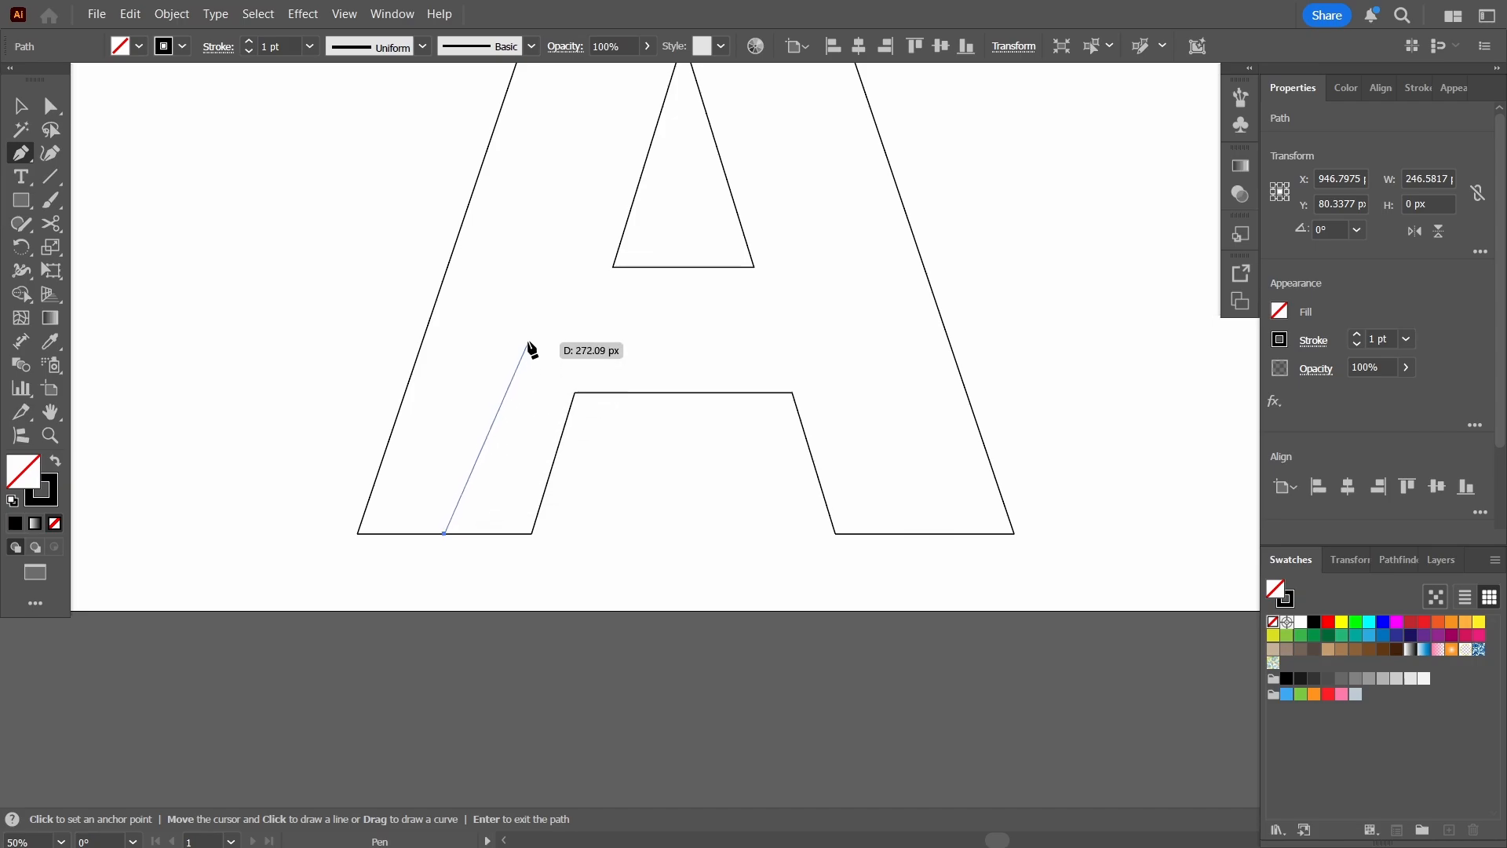
{"action": "left_click_drag", "start_coordinate": [541, 275], "coordinate": [323, 780]}
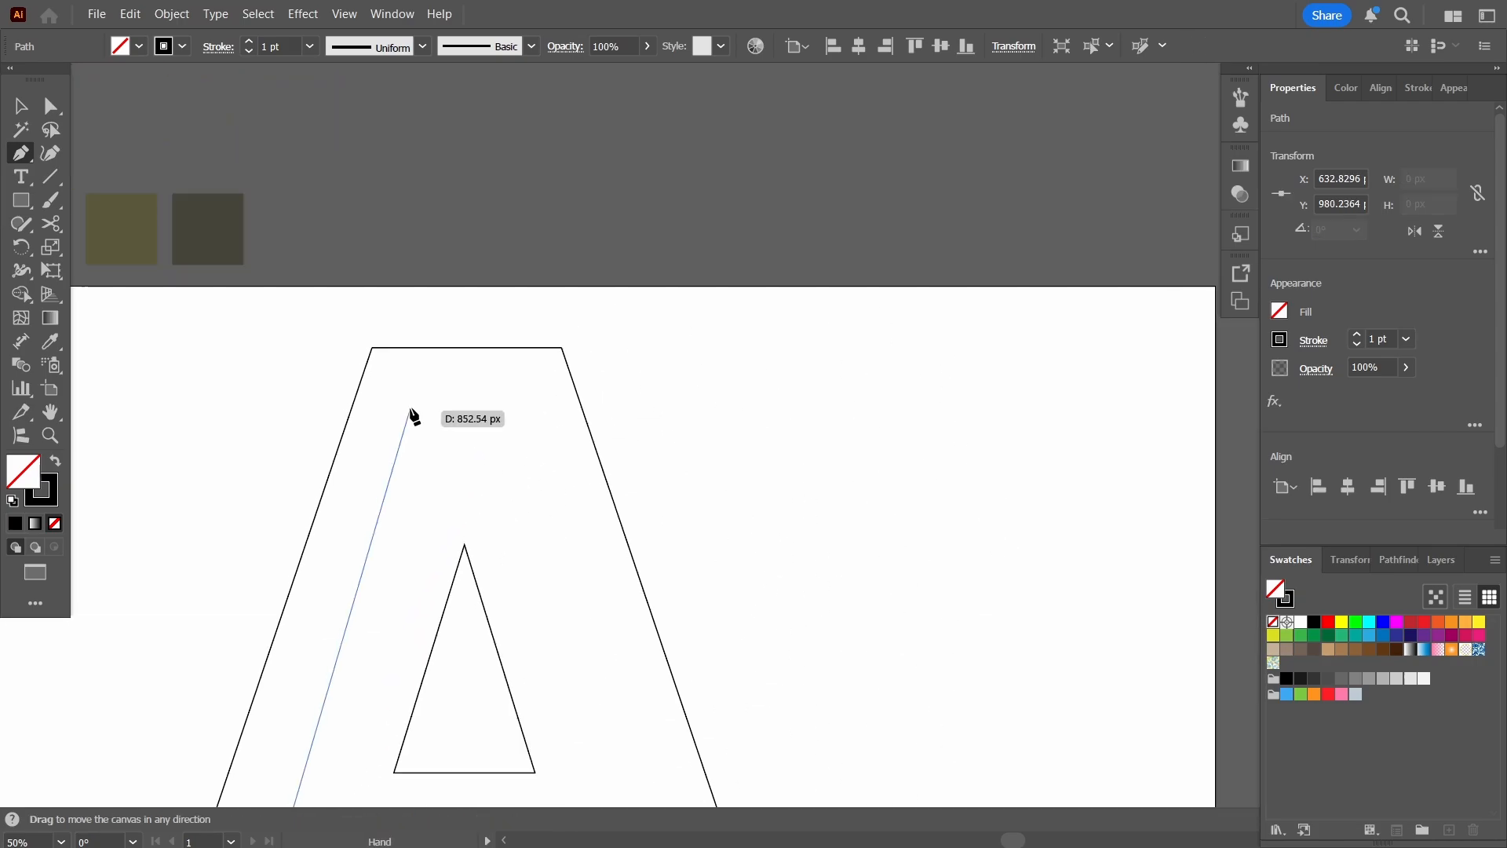
{"action": "left_click", "coordinate": [465, 348]}
{"action": "left_click_drag", "start_coordinate": [887, 773], "coordinate": [650, 499]}
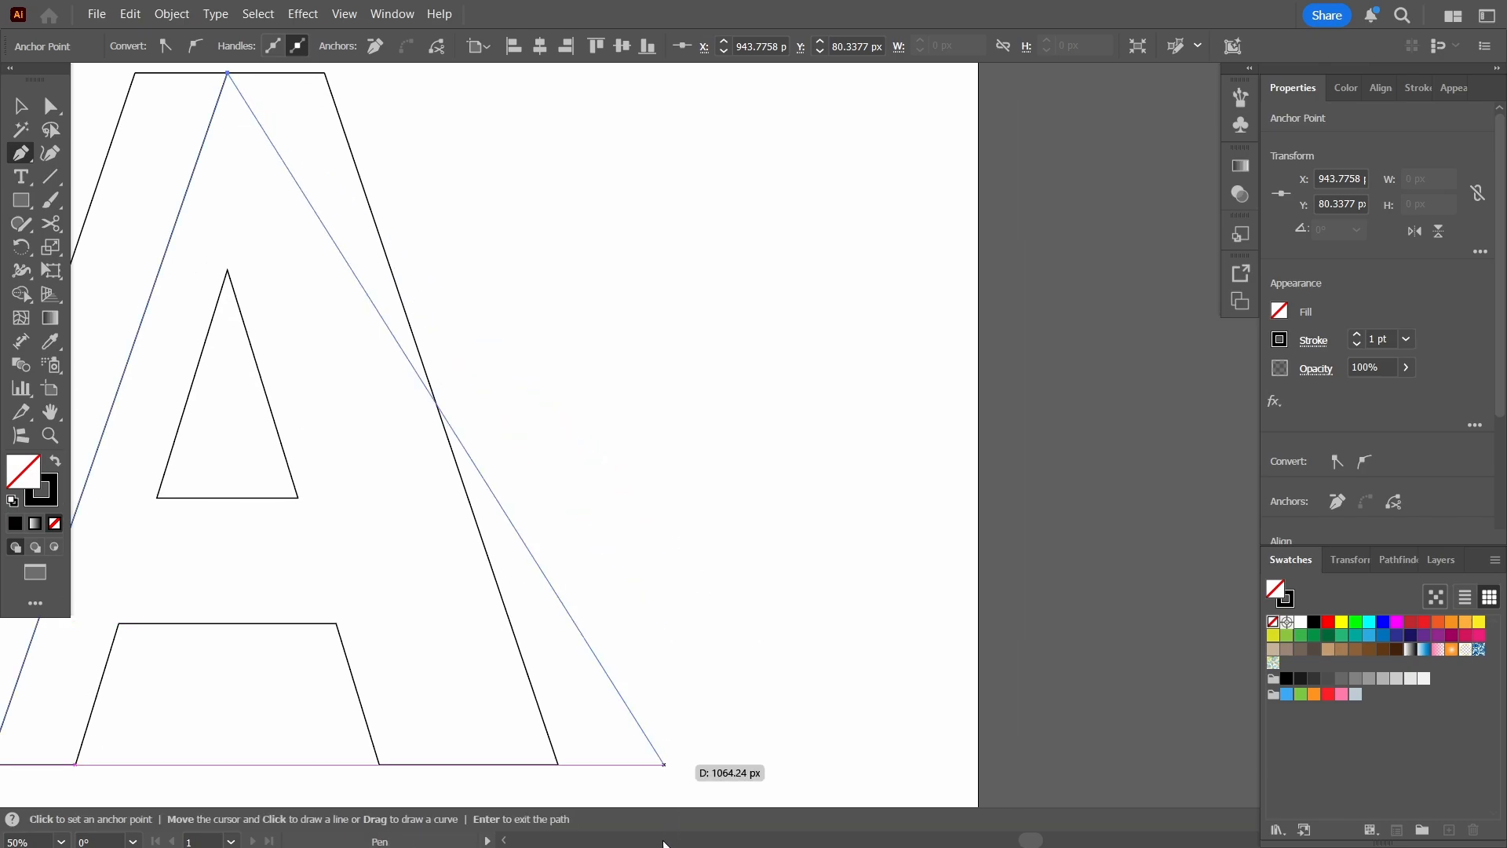
{"action": "left_click", "coordinate": [469, 765]}
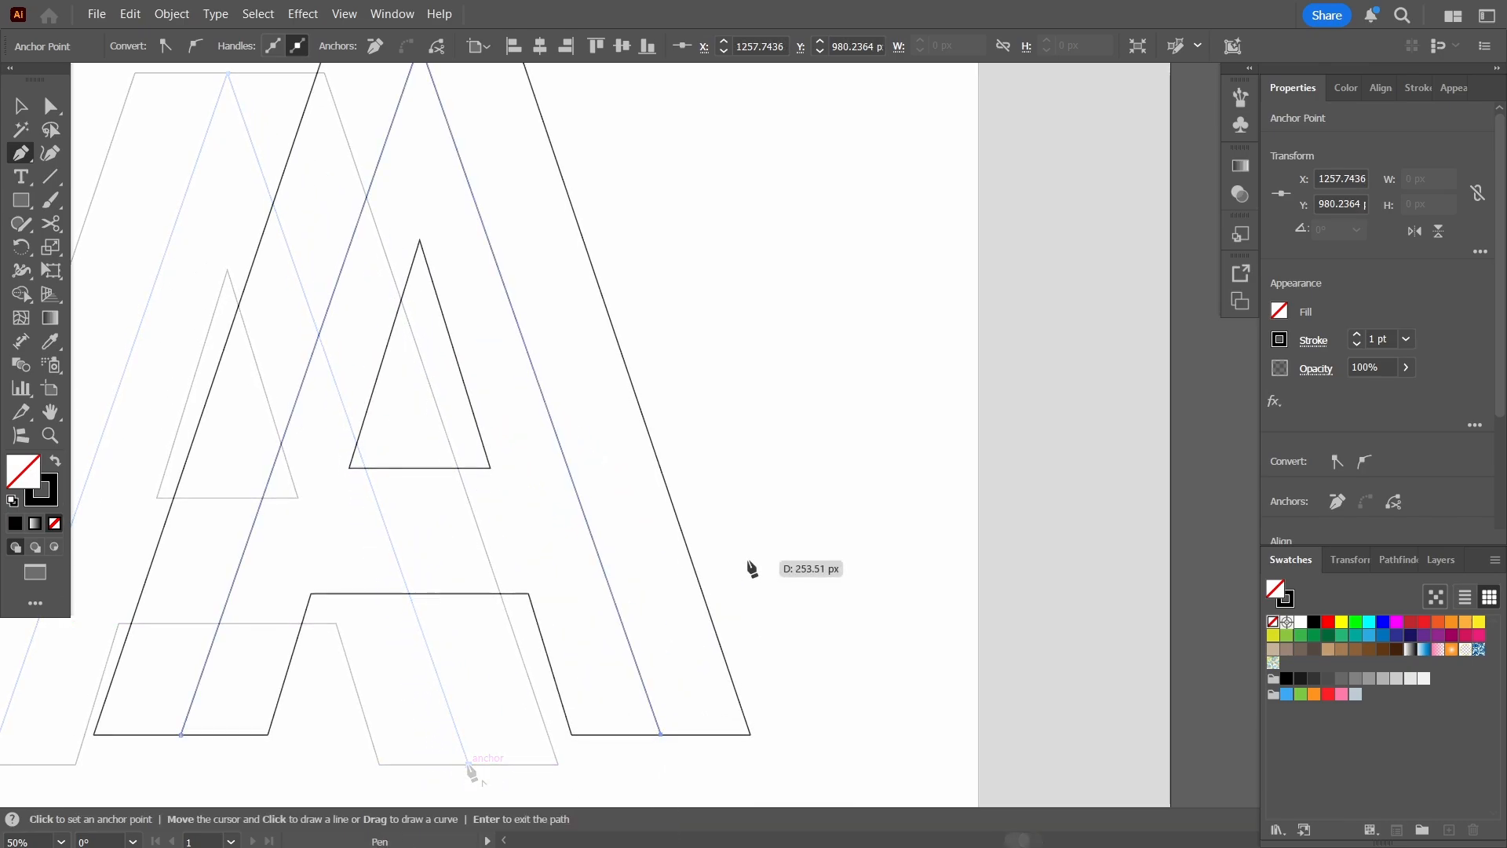
{"action": "key", "text": "Return"}
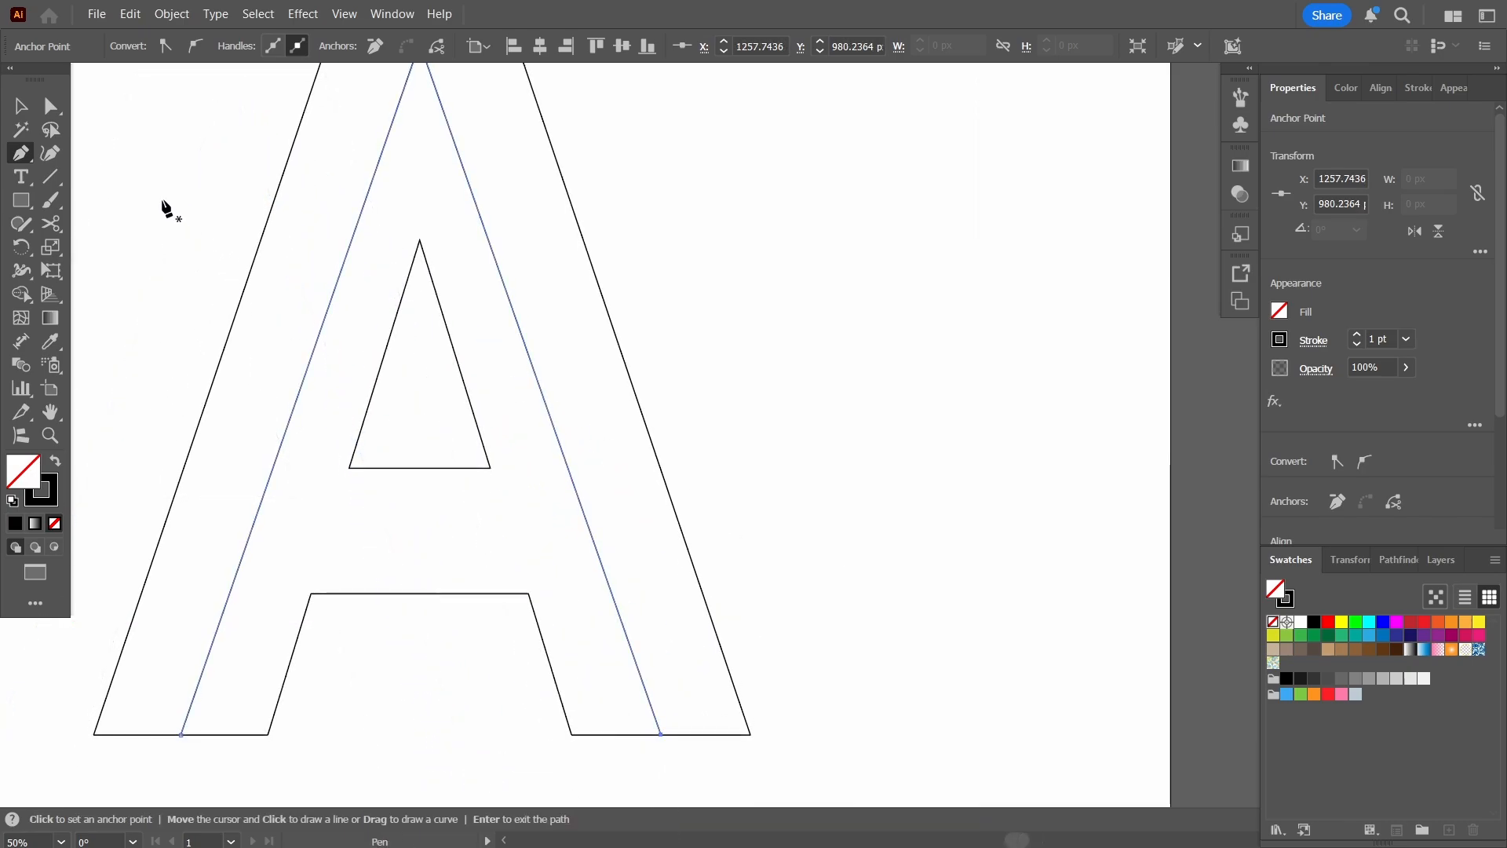
Select all of the A's outline paths together with the new centre line and group them.
{"action": "key", "text": "v"}
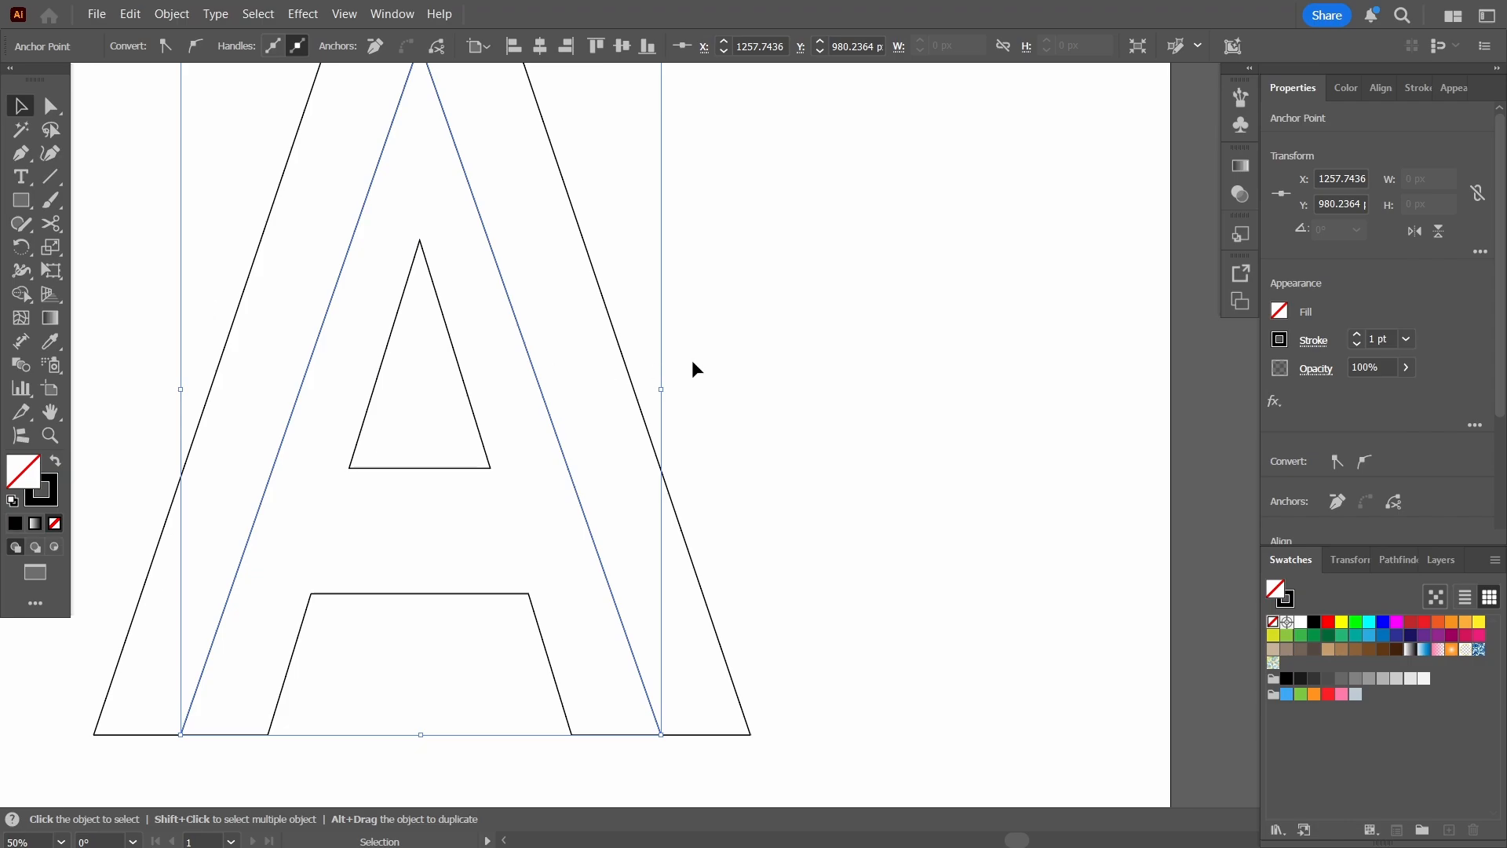
{"action": "scroll", "coordinate": [690, 363], "scroll_direction": "down", "scroll_amount": 1}
{"action": "left_click_drag", "start_coordinate": [707, 257], "coordinate": [742, 326]}
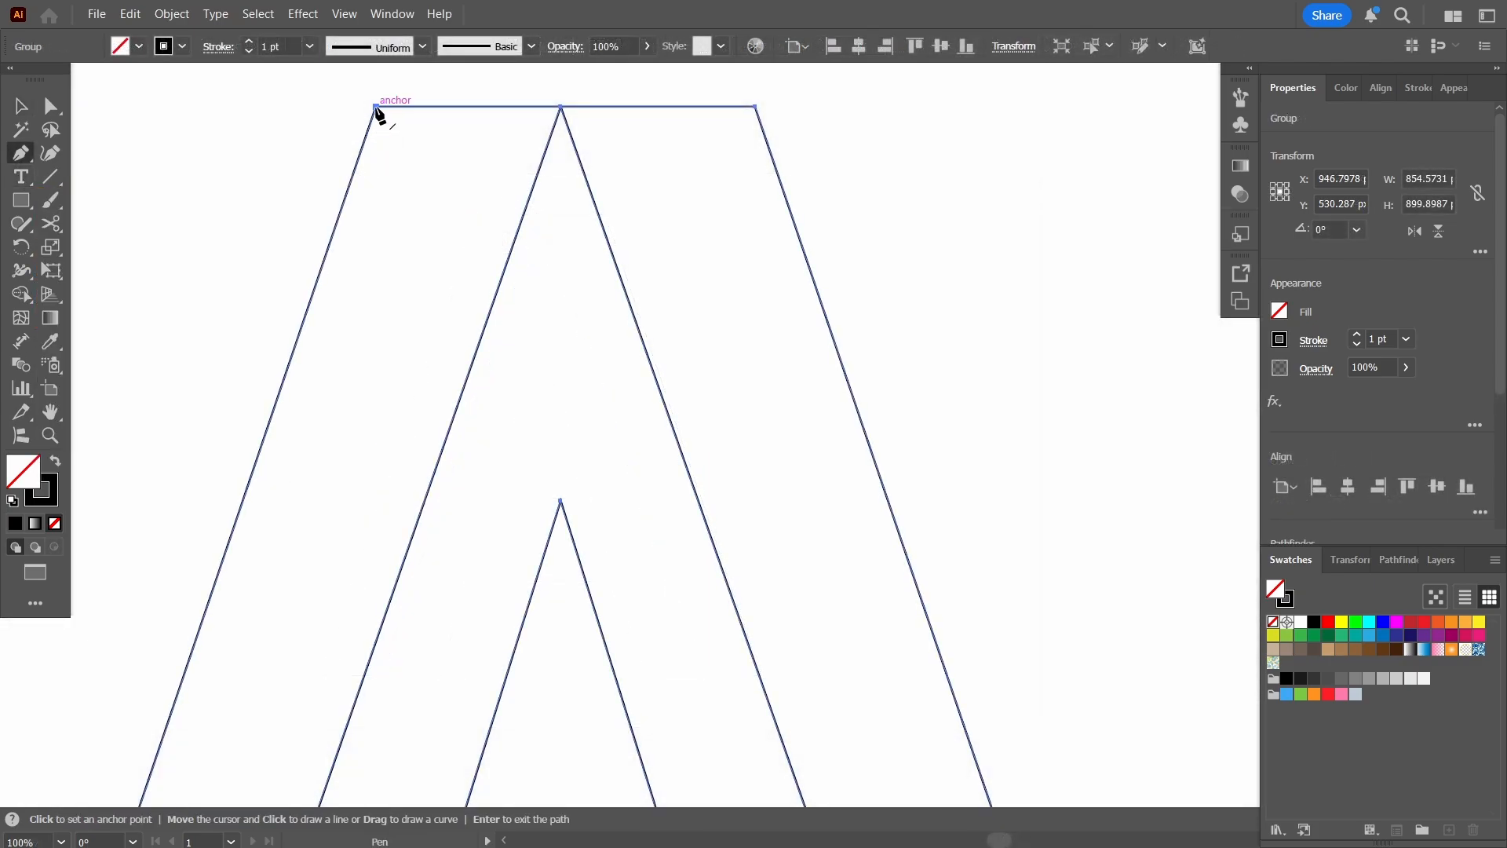
Draw an open bevel path from the A's top-left corner across both centre lines, about 97 px below the top edge, to its top-right corner.
{"action": "left_click", "coordinate": [376, 106]}
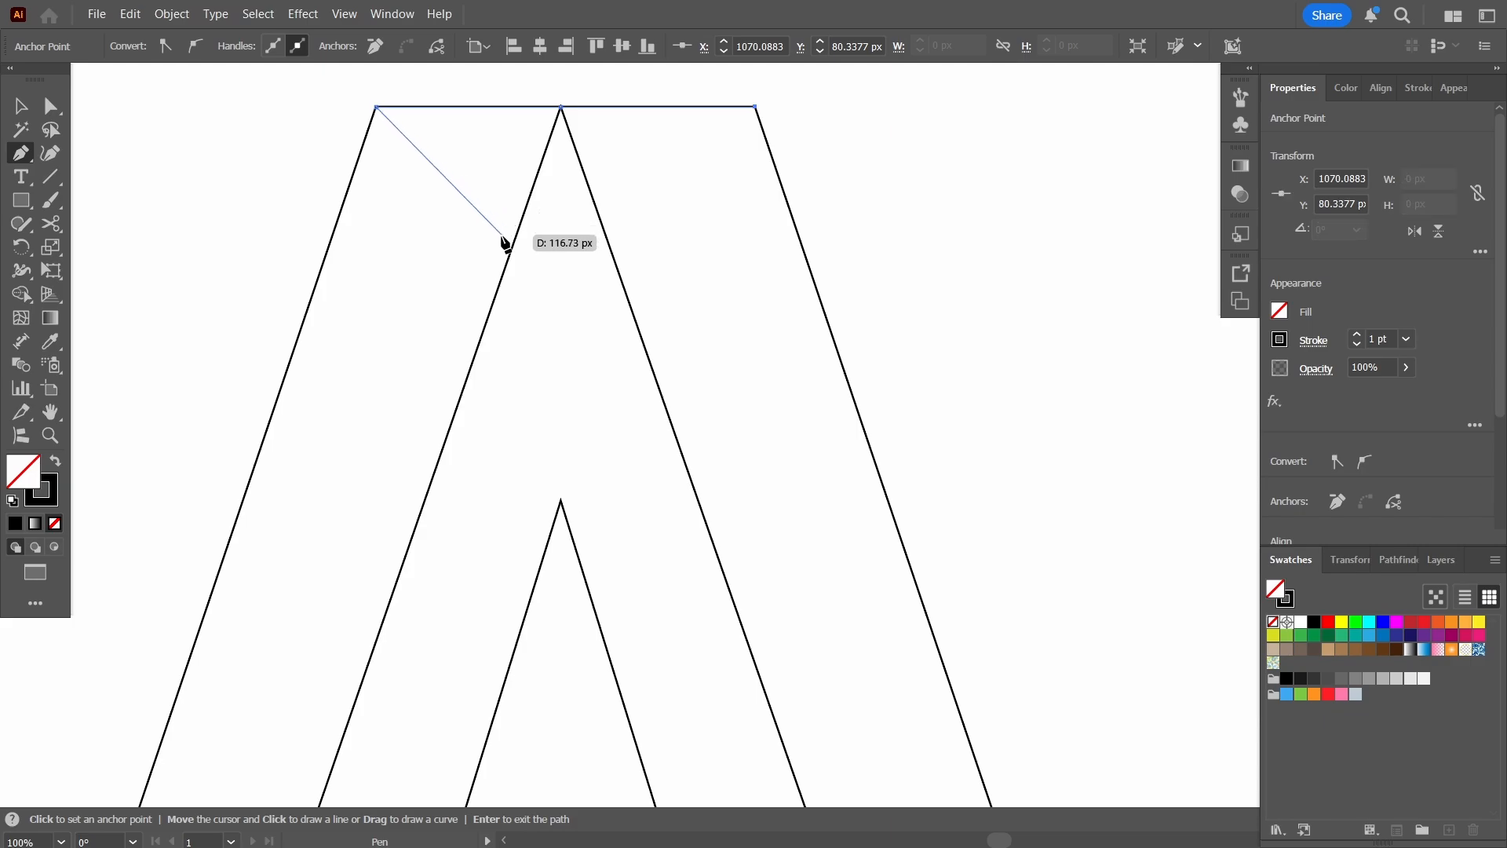
{"action": "left_click", "coordinate": [510, 257]}
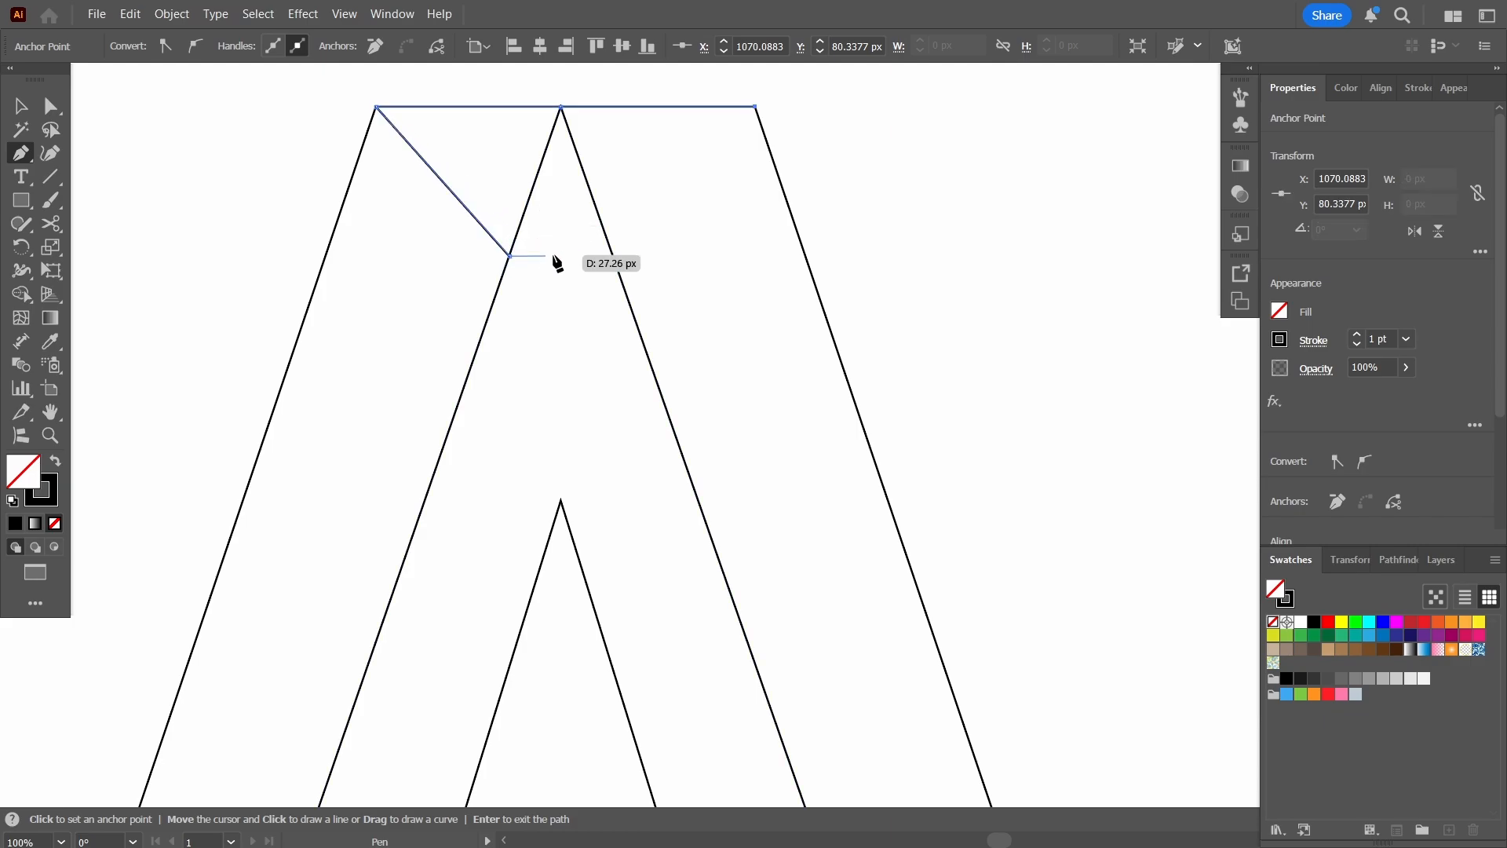
{"action": "left_click", "coordinate": [614, 259]}
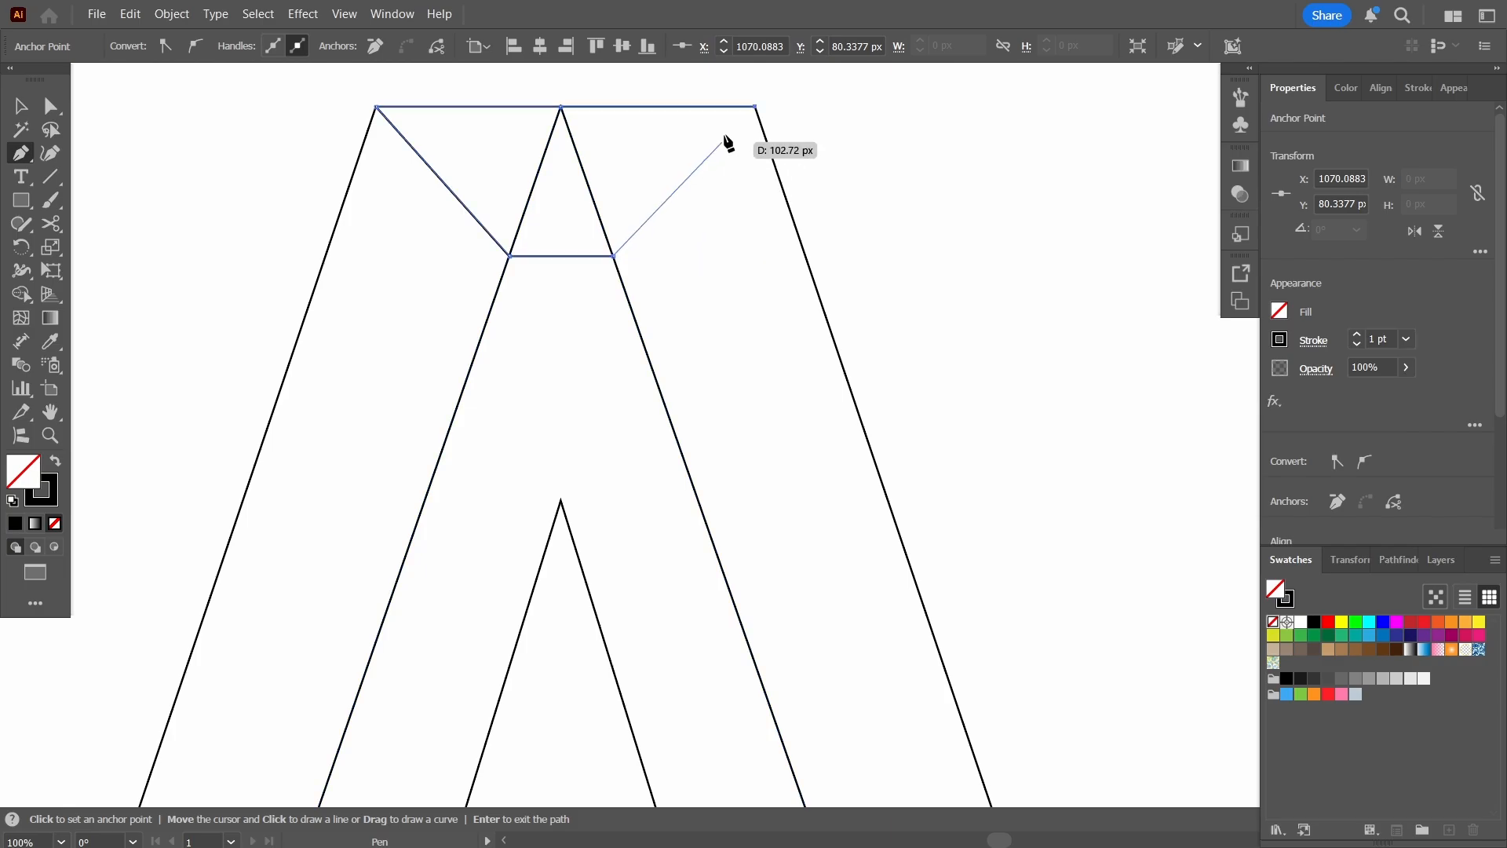
{"action": "left_click", "coordinate": [756, 108]}
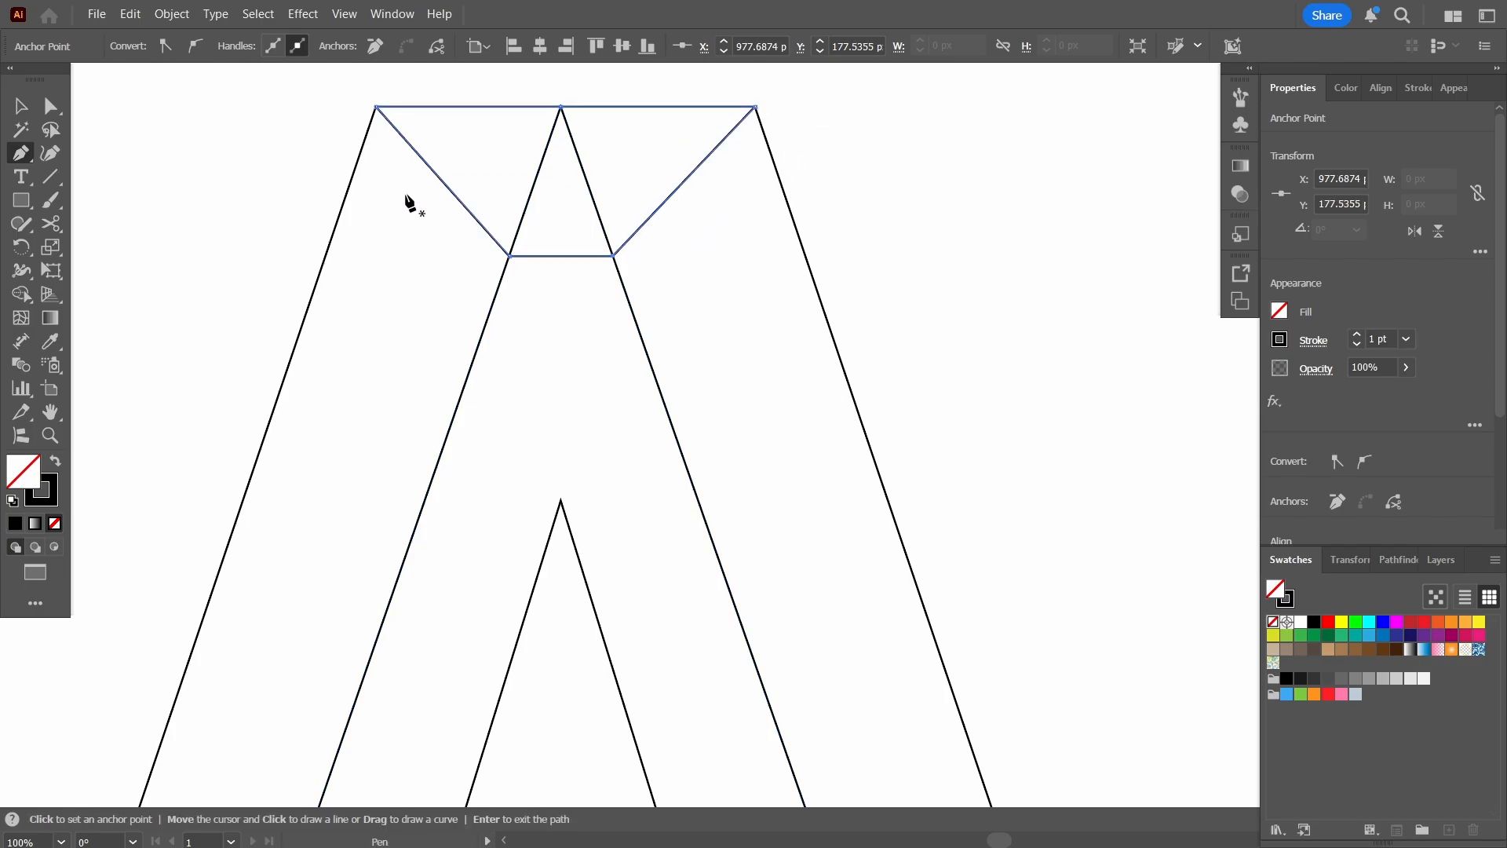
{"action": "key", "text": "ctrl+minus"}
{"action": "key", "text": "ctrl+minus"}
{"action": "key", "text": "ctrl+minus"}
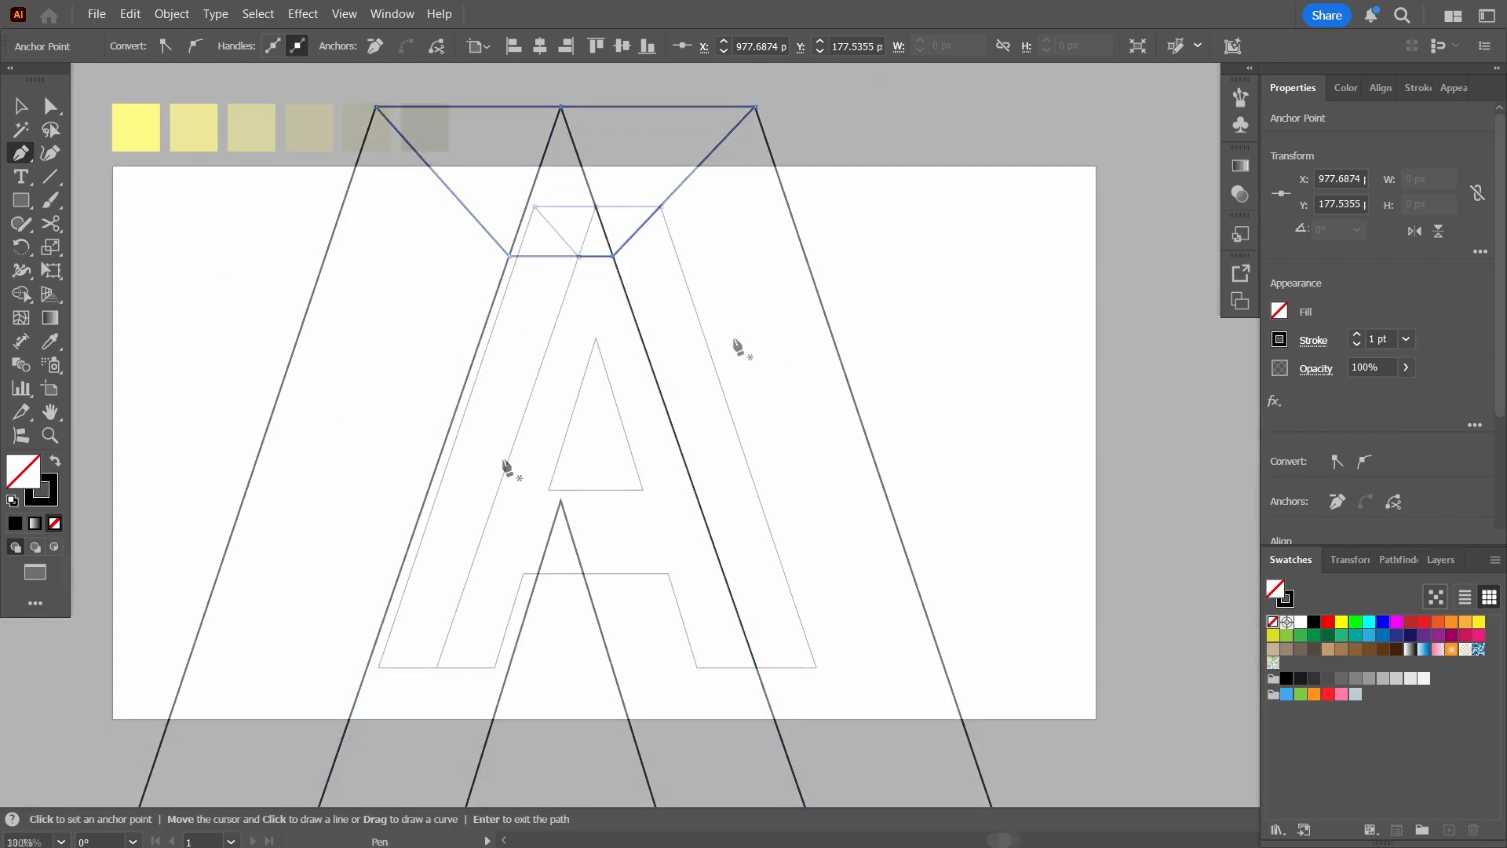
{"action": "key", "text": "v"}
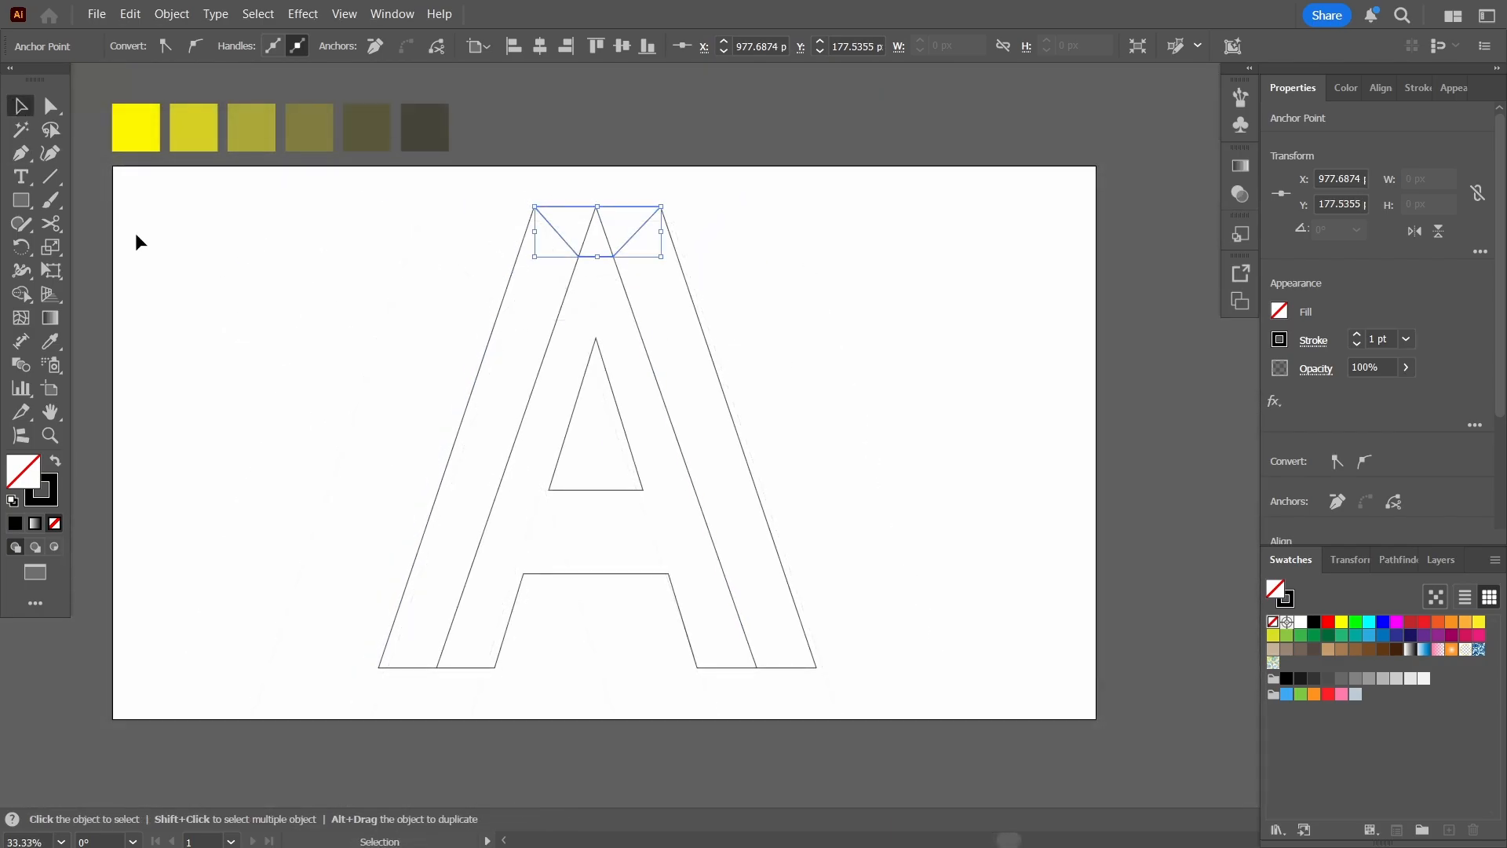
Ungroup the A's lines and select the inner triangle, followed by the path beneath the crossbar, individually.
{"action": "left_click", "coordinate": [595, 489]}
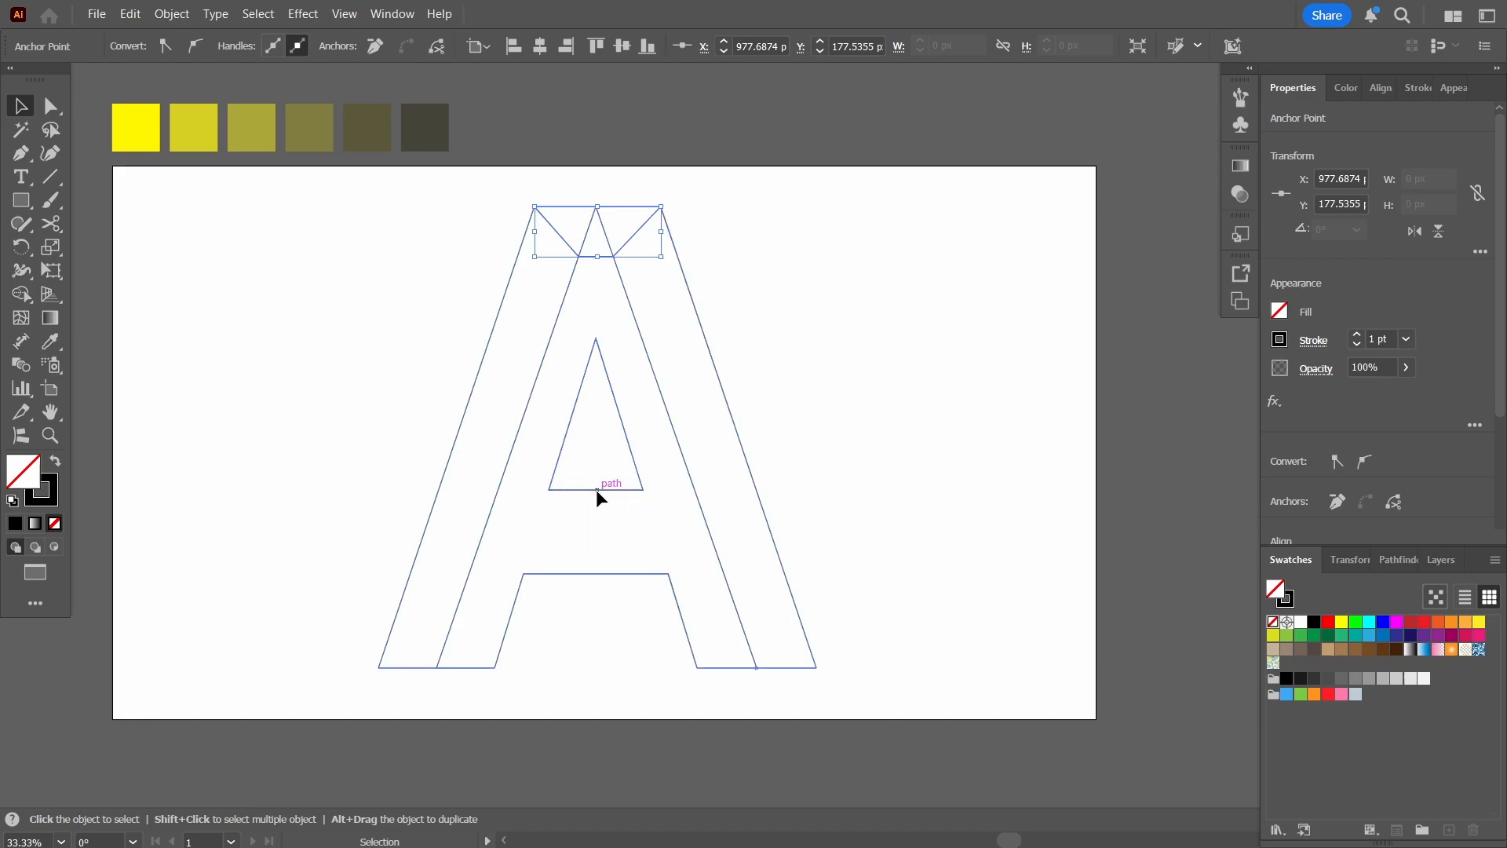
{"action": "right_click", "coordinate": [682, 467]}
{"action": "left_click", "coordinate": [668, 520]}
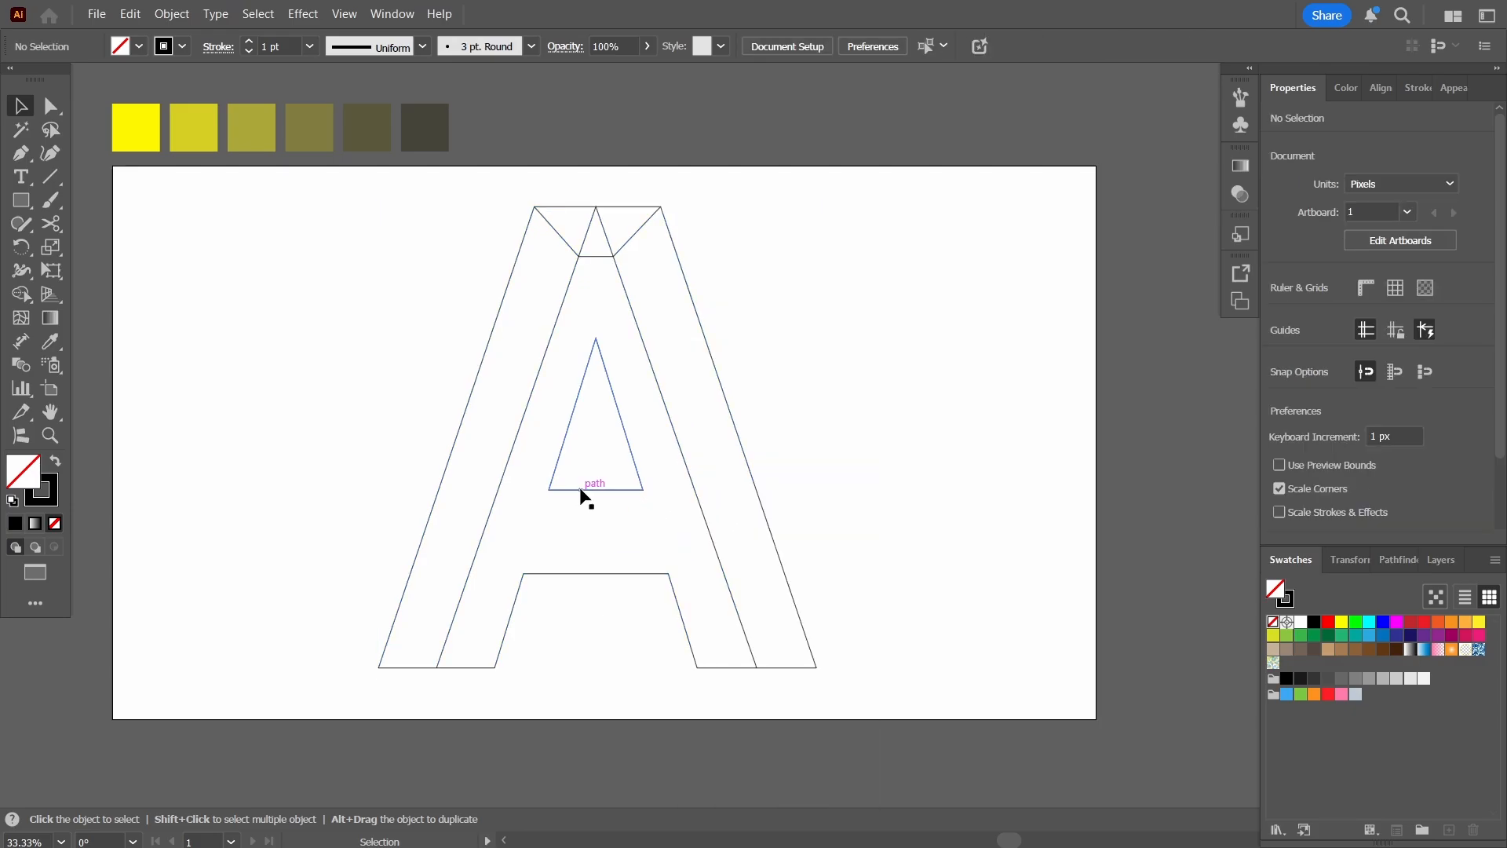
{"action": "left_click", "coordinate": [587, 490]}
{"action": "left_click", "coordinate": [591, 574]}
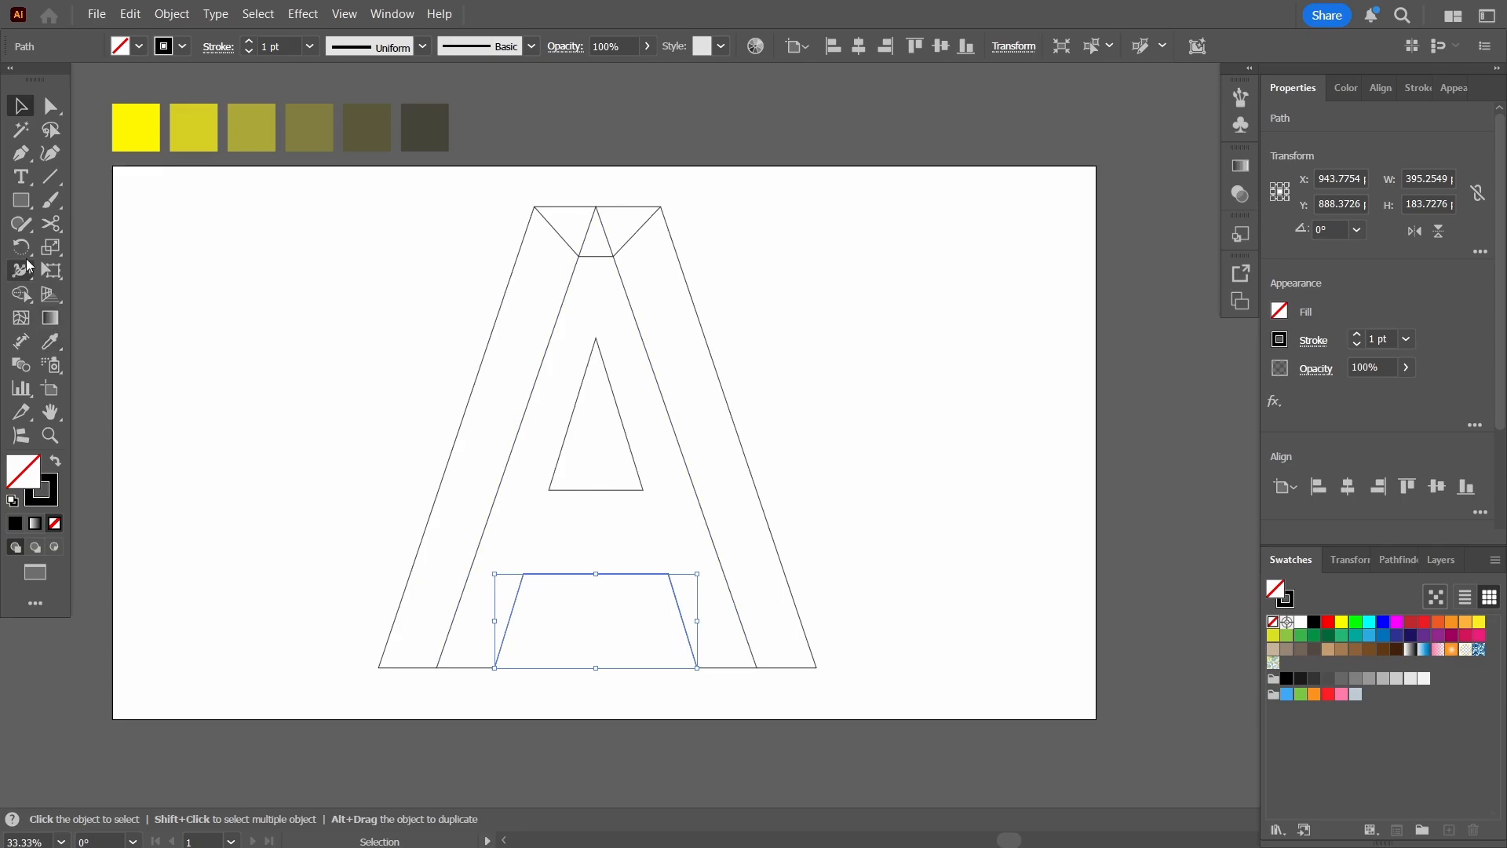
Cut the path beneath the crossbar at its two upper corners with the Scissors tool to separate its horizontal edge.
{"action": "left_click", "coordinate": [51, 224]}
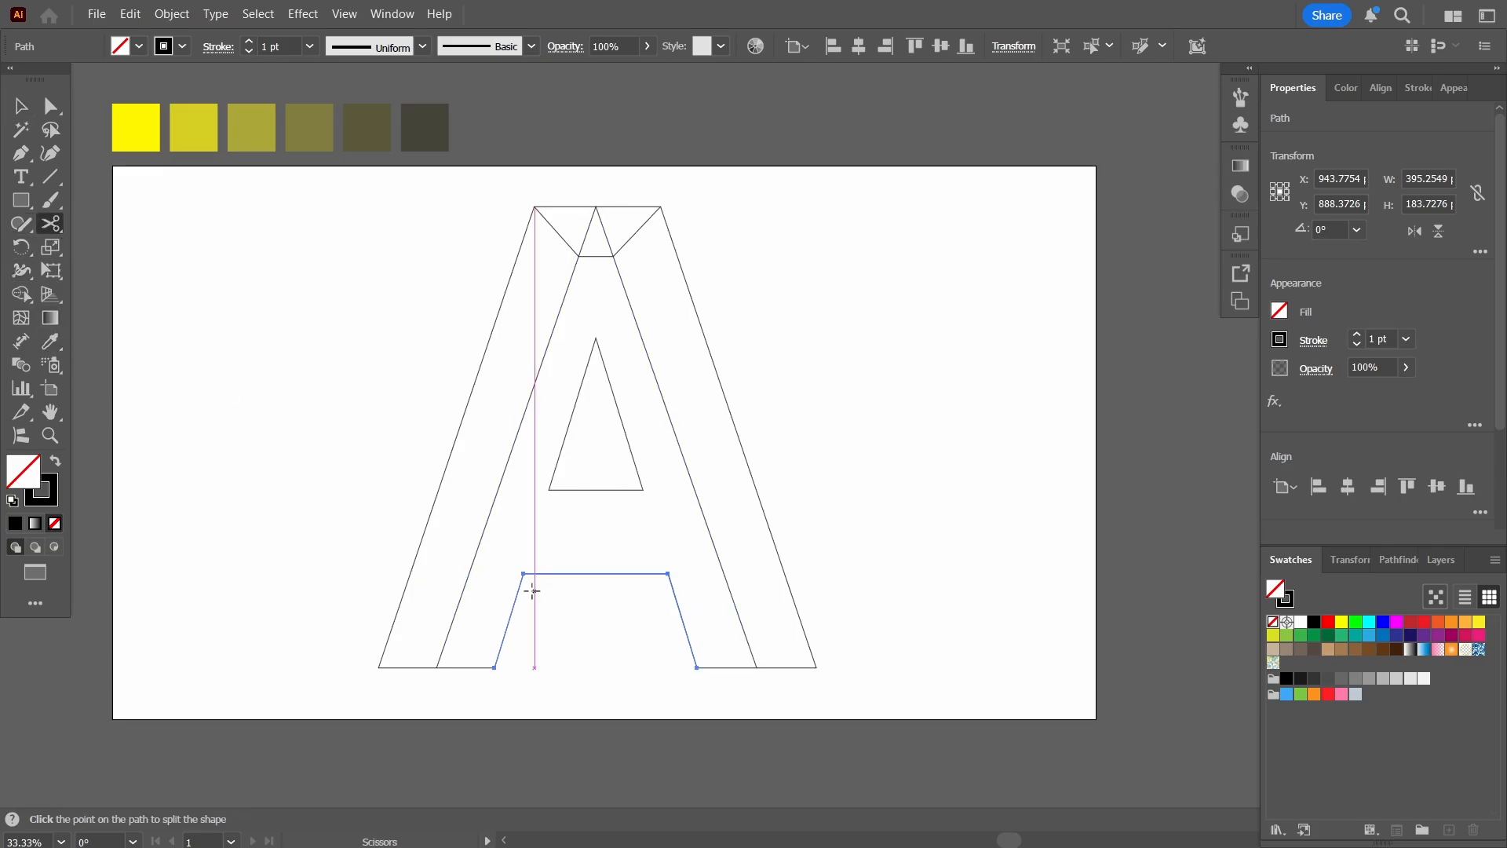
{"action": "scroll", "coordinate": [534, 585], "scroll_direction": "up", "scroll_amount": 2}
{"action": "left_click", "coordinate": [515, 557]}
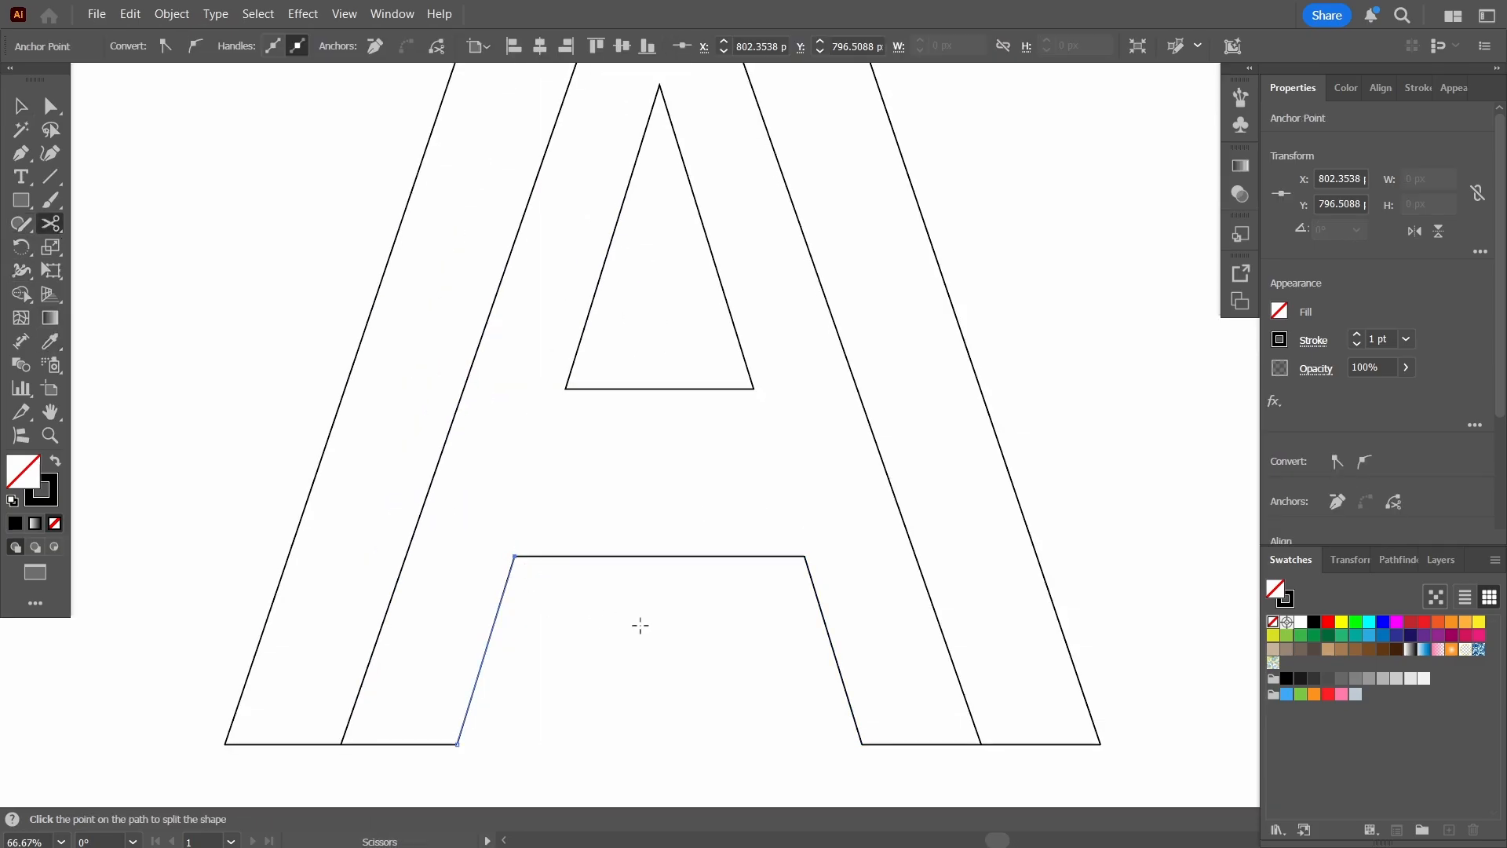
{"action": "left_click", "coordinate": [804, 556]}
{"action": "key", "text": "v"}
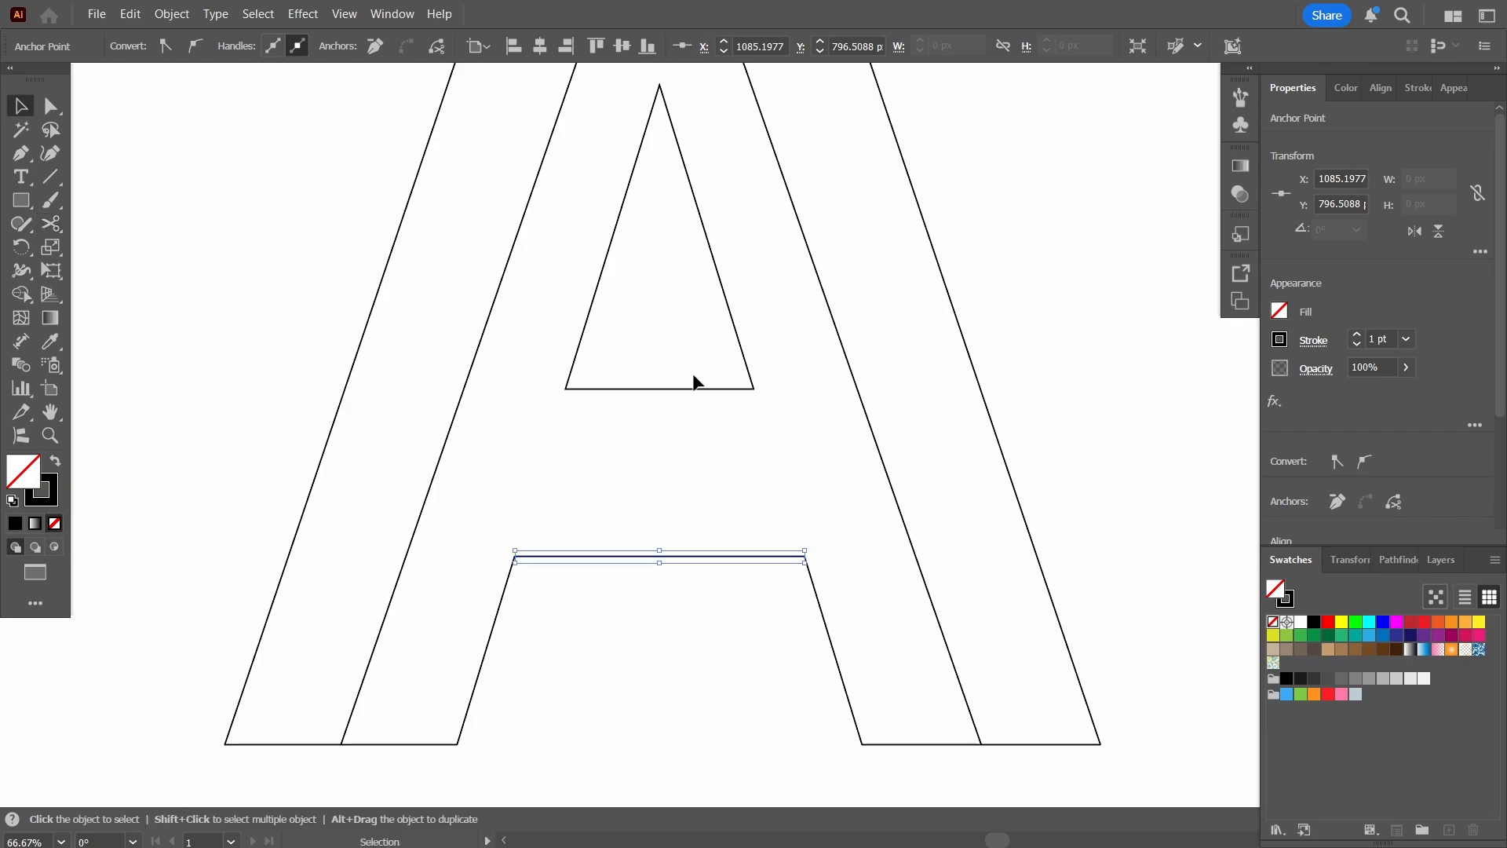
Cut the inner triangle at its two bottom corners with the Scissors tool to separate its base line.
{"action": "left_click", "coordinate": [687, 388]}
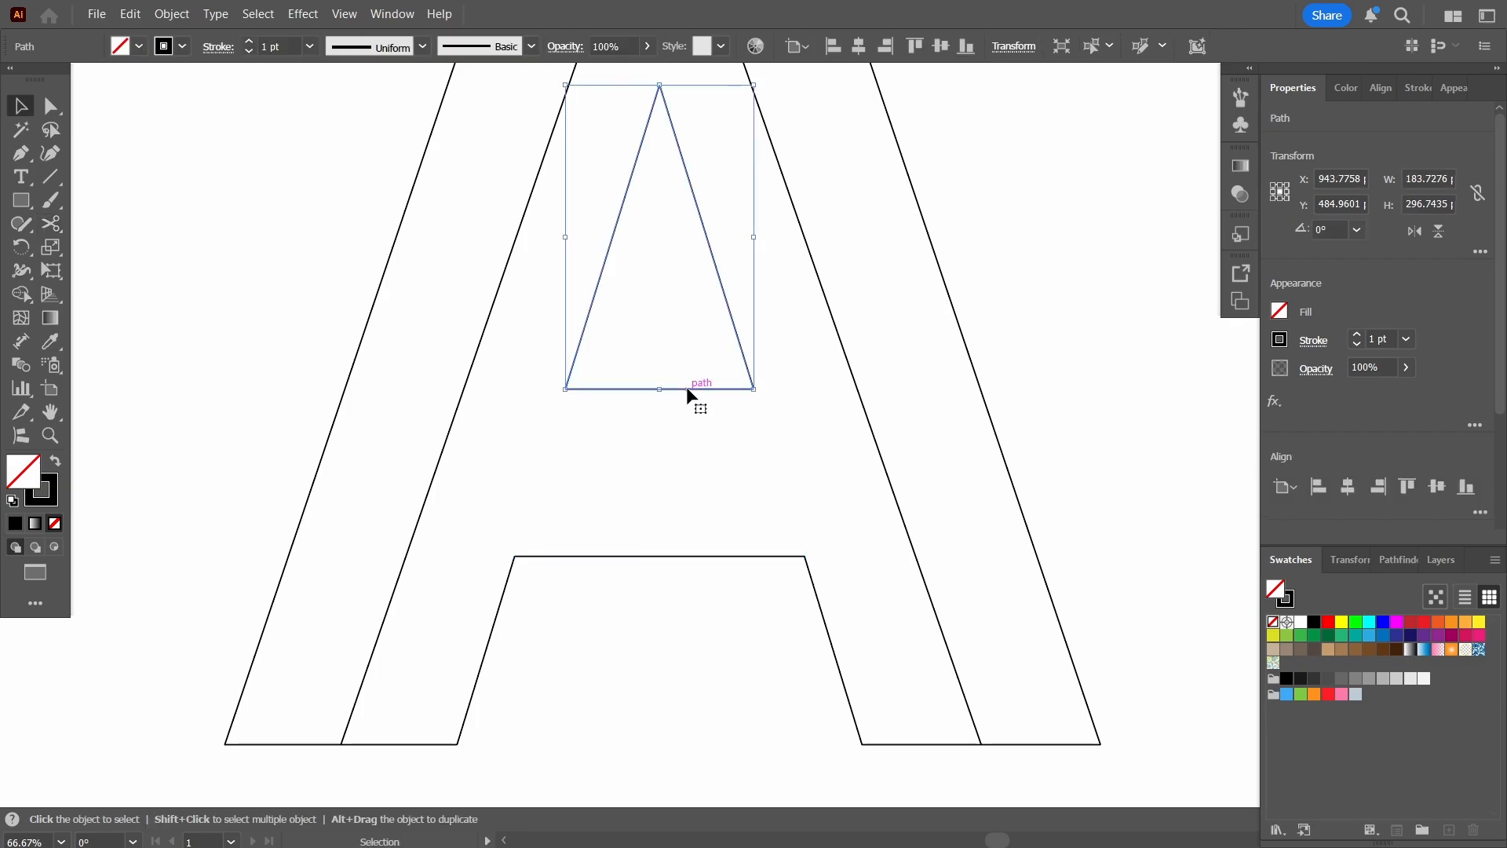
{"action": "key", "text": "c"}
{"action": "left_click", "coordinate": [566, 388]}
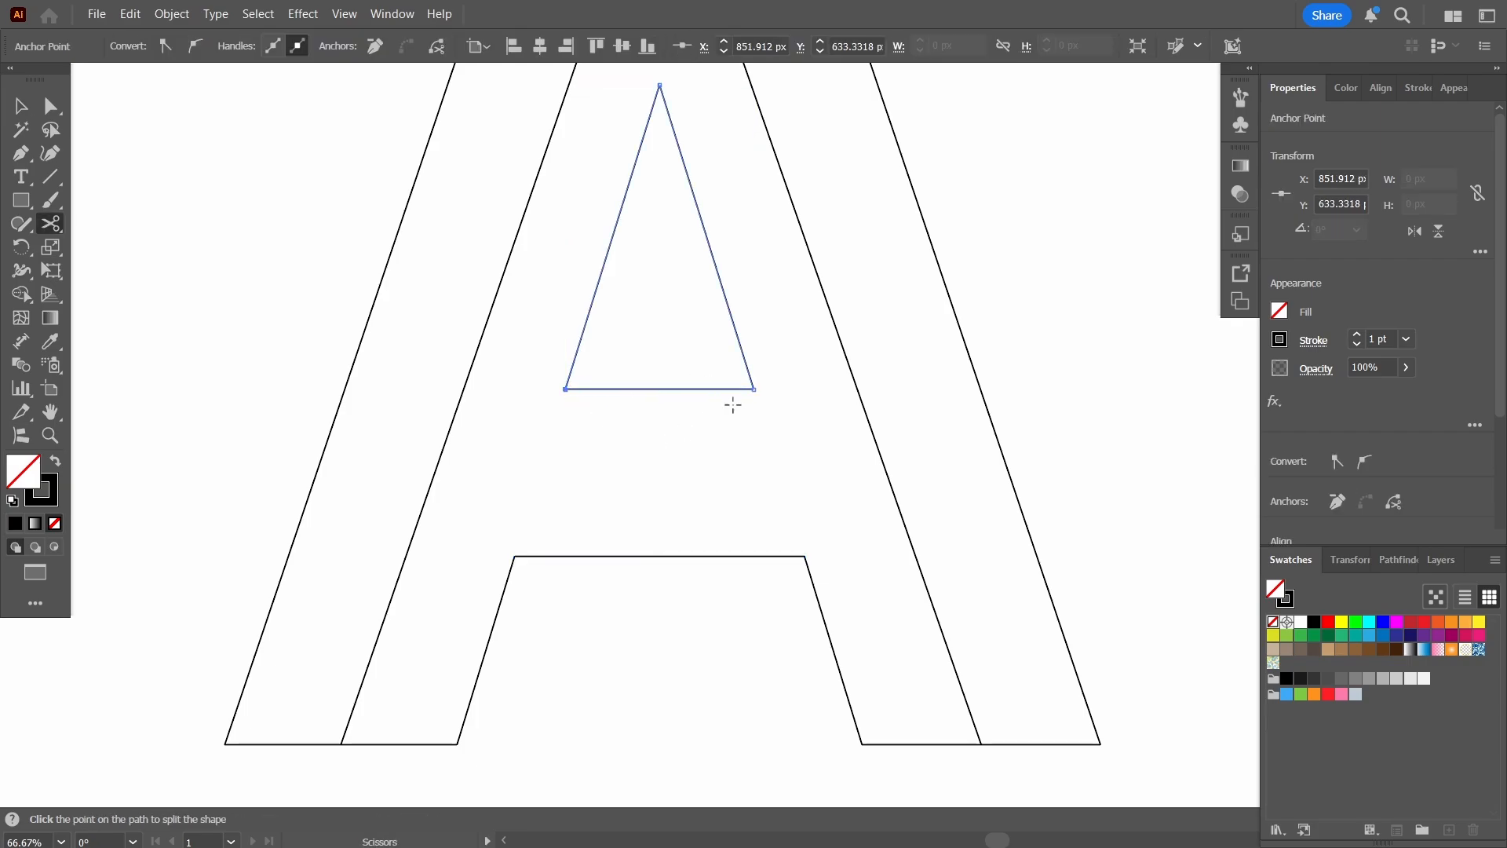
{"action": "left_click", "coordinate": [753, 389]}
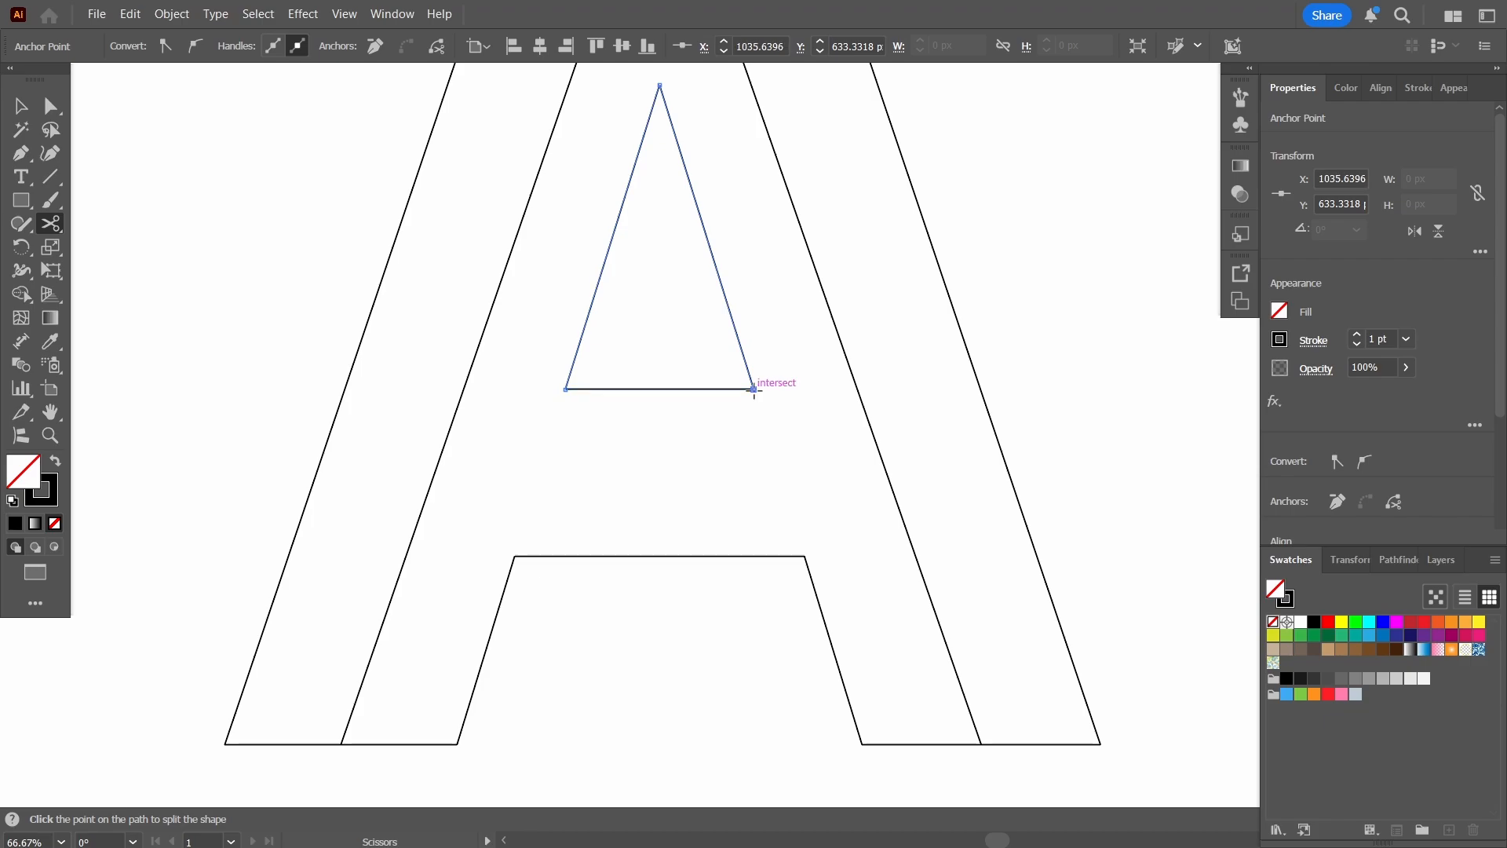
{"action": "key", "text": "v"}
{"action": "left_click", "coordinate": [691, 389]}
{"action": "left_click", "coordinate": [668, 428]}
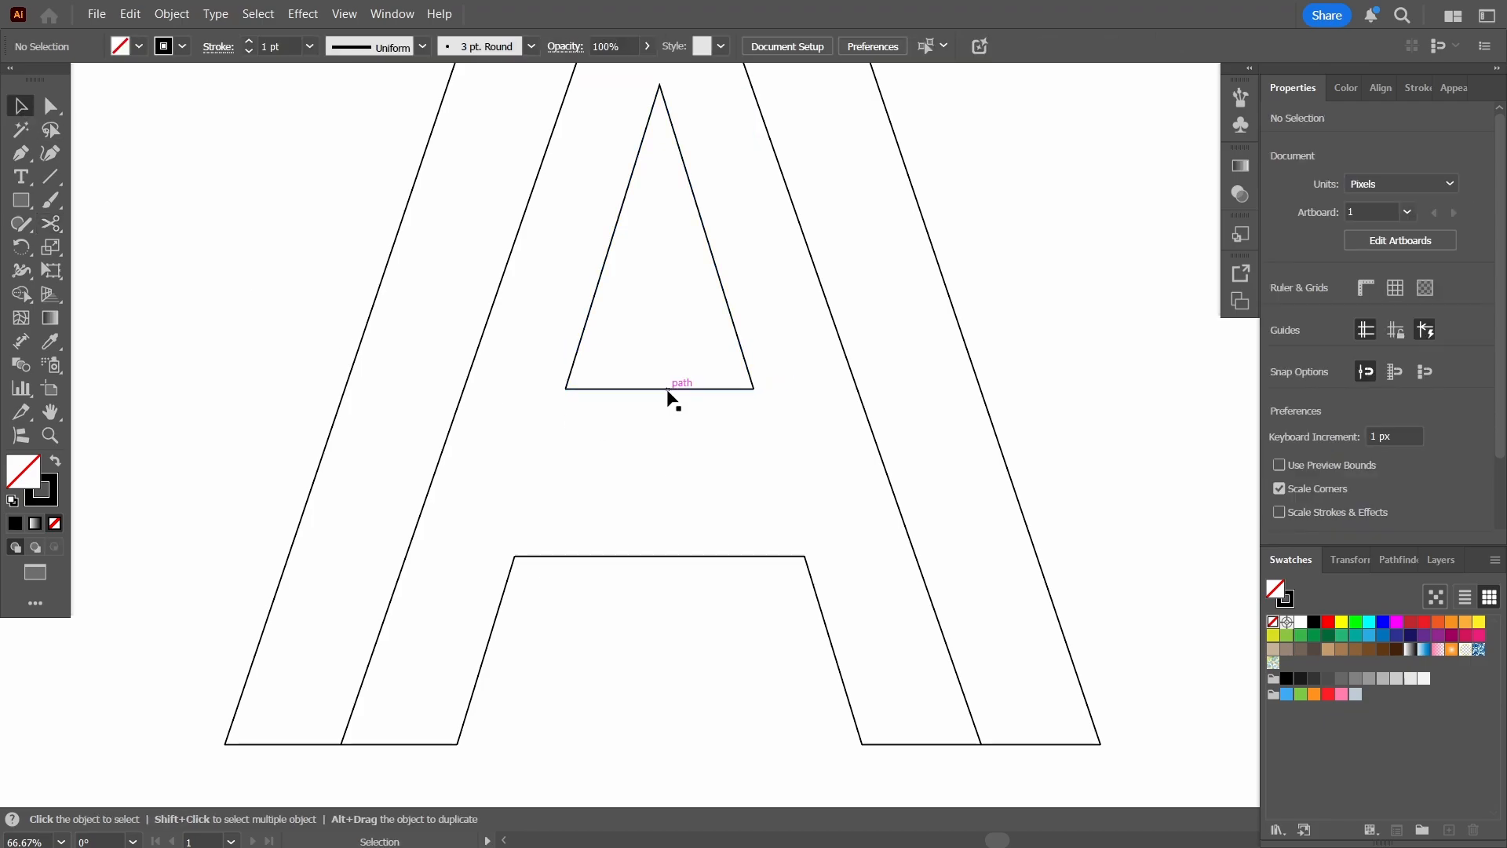
Select the triangle's base line together with the horizontal line along the crossbar's lower edge.
{"action": "left_click", "coordinate": [666, 389]}
{"action": "left_click", "coordinate": [679, 555], "text": "shift"}
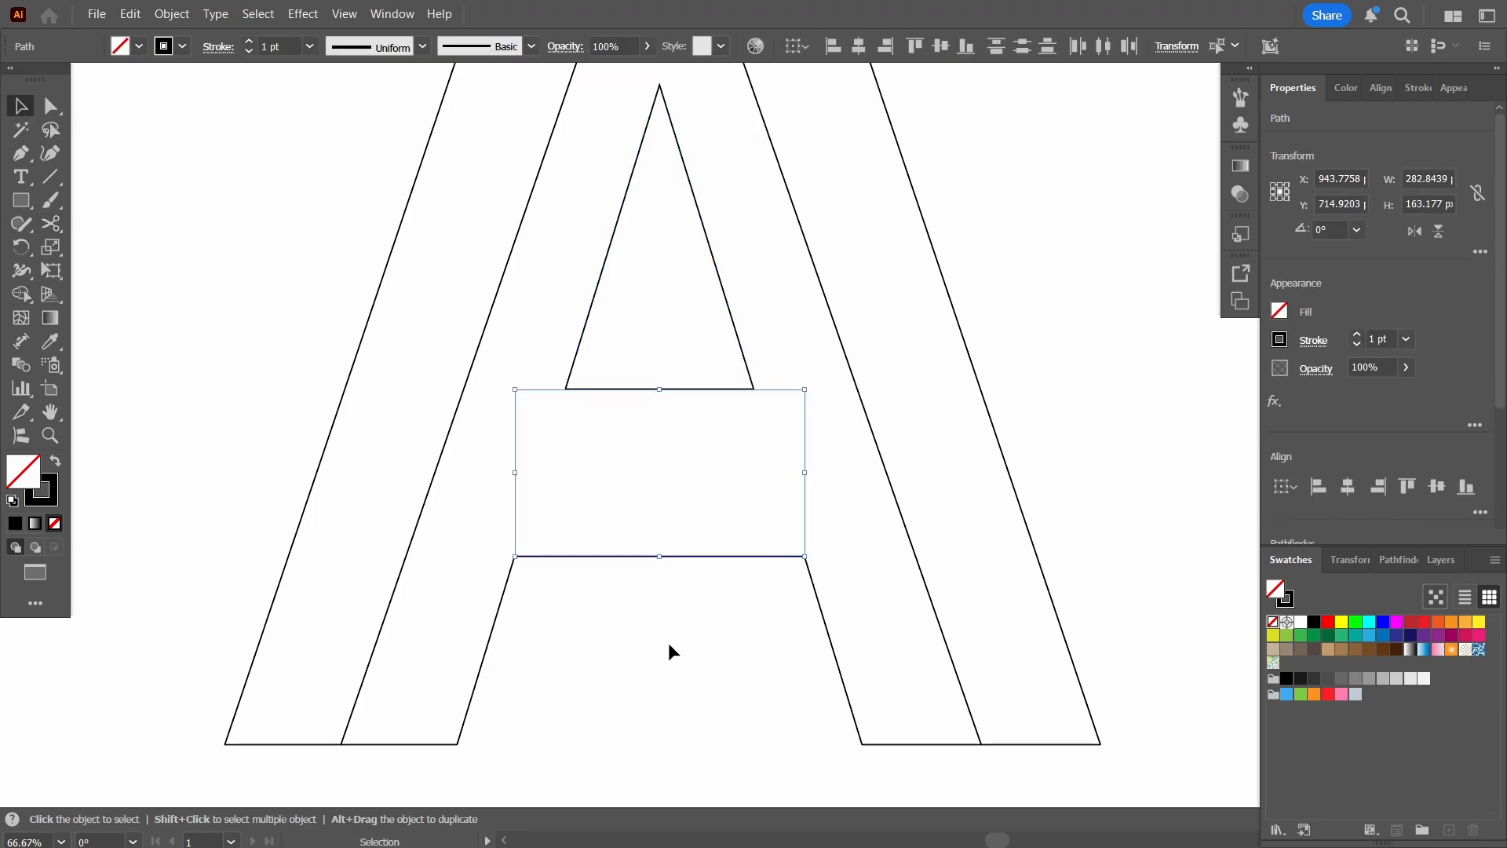
{"action": "left_click", "coordinate": [667, 642]}
{"action": "left_click", "coordinate": [669, 556]}
{"action": "left_click", "coordinate": [654, 389]}
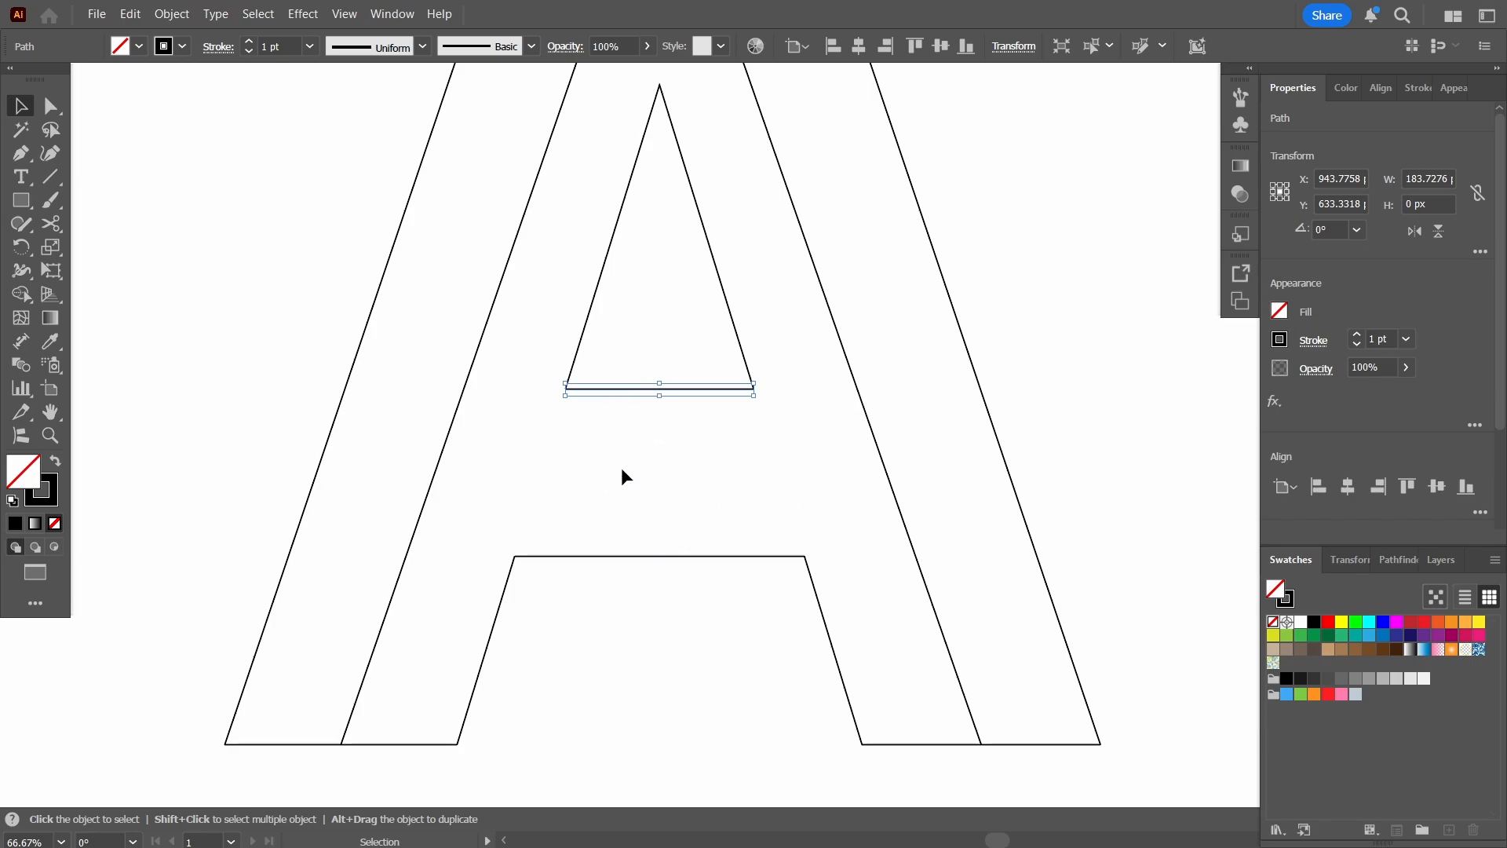
{"action": "left_click", "coordinate": [648, 553], "text": "shift"}
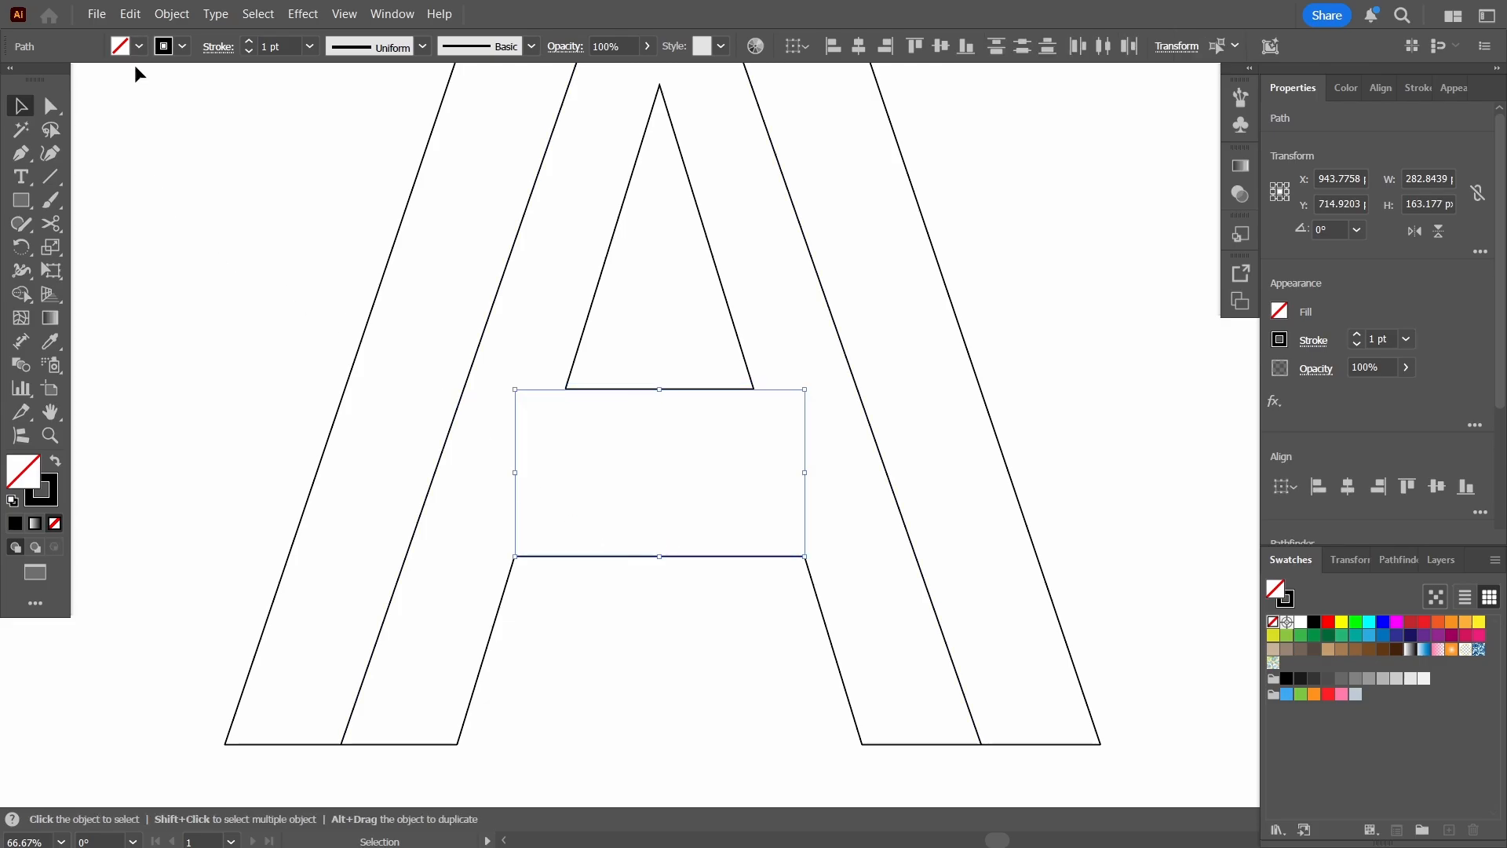
Set the blend options for the two crossbar lines to Specified Steps with a value of 1.
{"action": "left_click", "coordinate": [178, 15]}
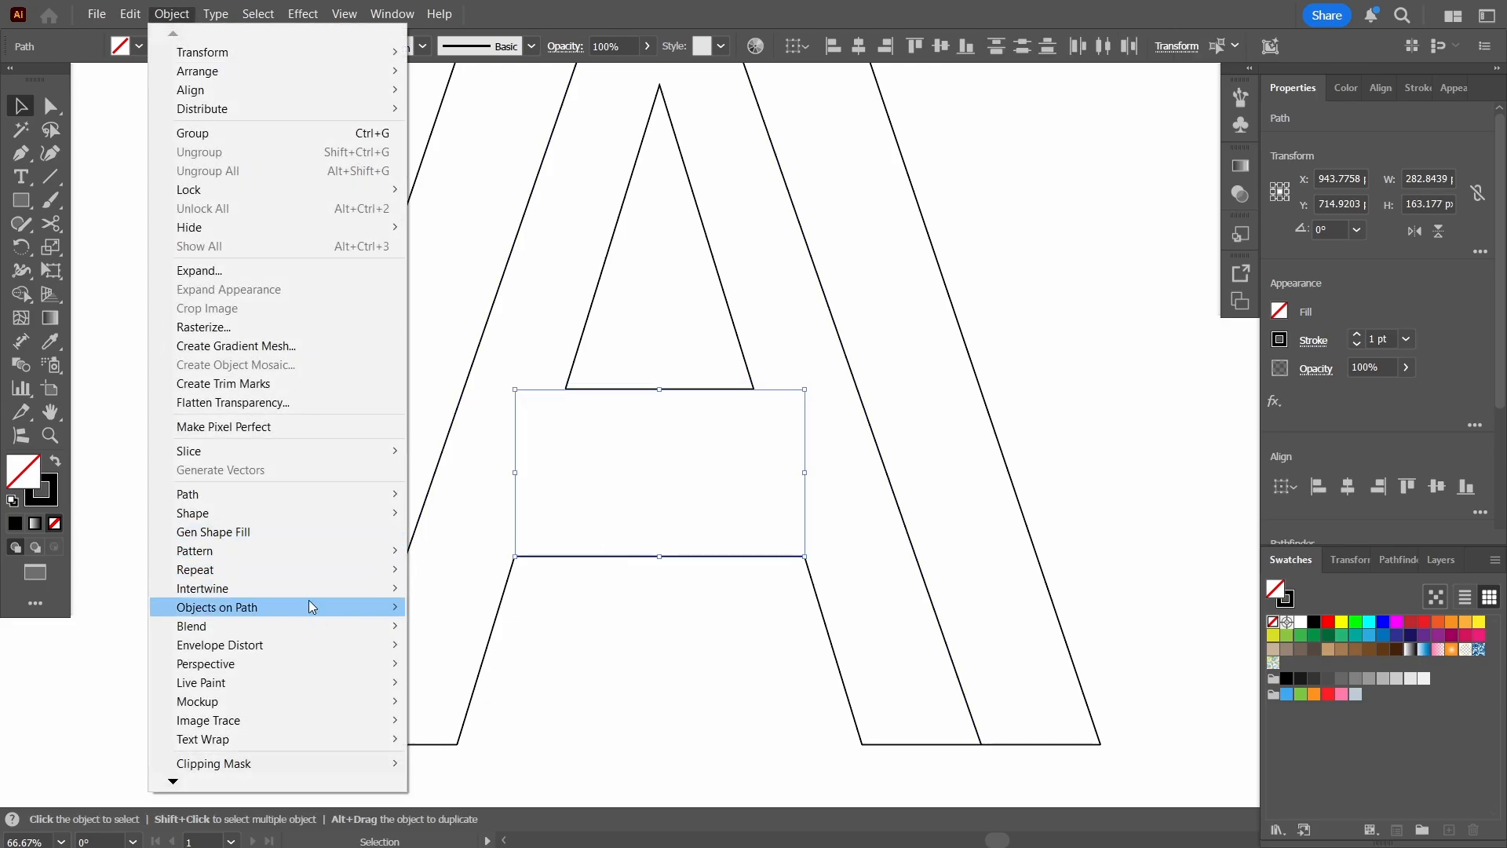
{"action": "mouse_move", "coordinate": [315, 624]}
{"action": "left_click", "coordinate": [486, 666]}
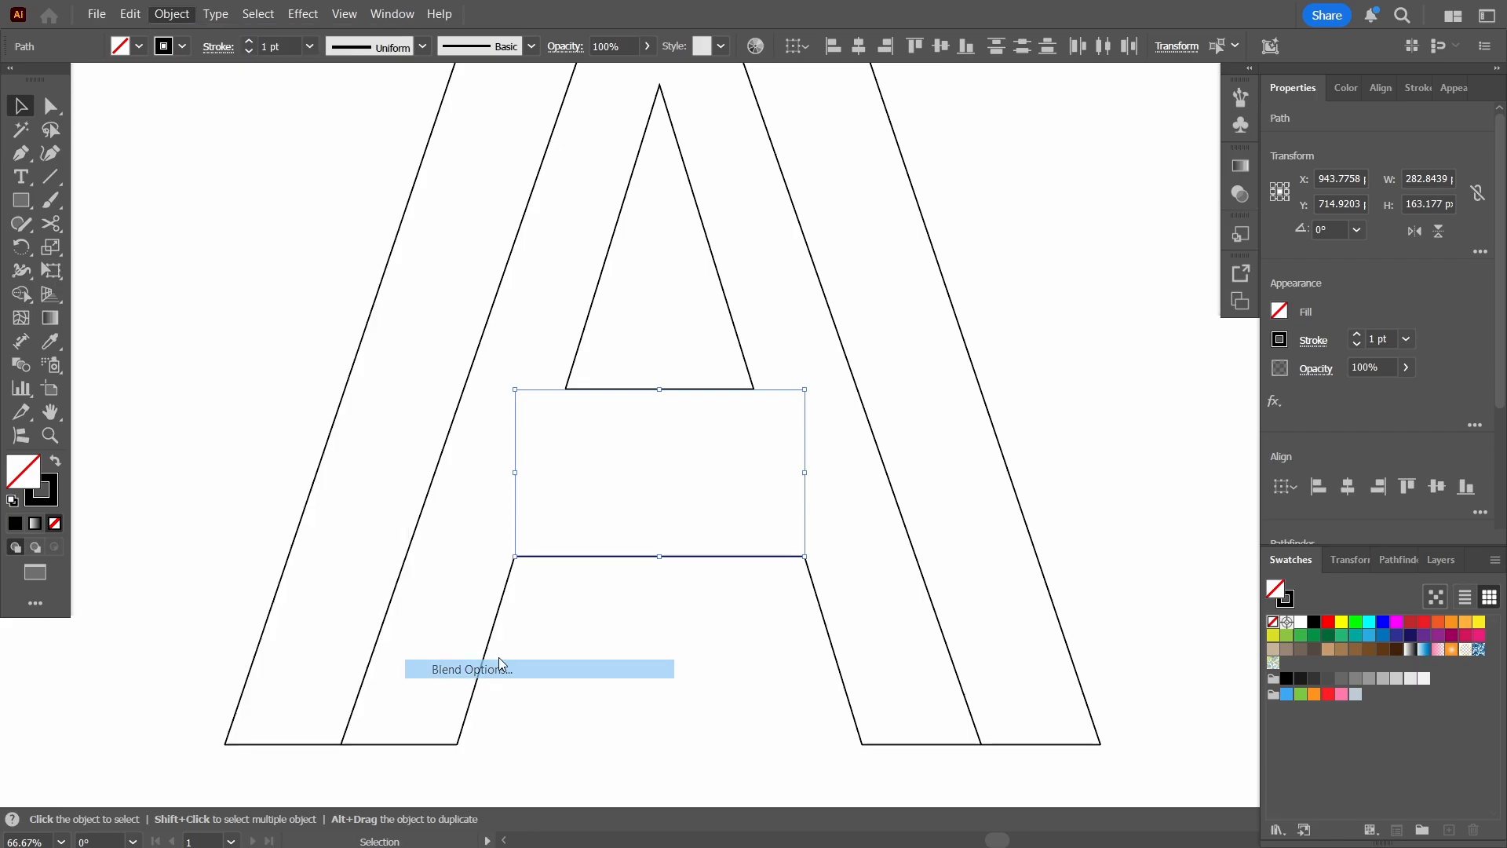
{"action": "left_click", "coordinate": [905, 352]}
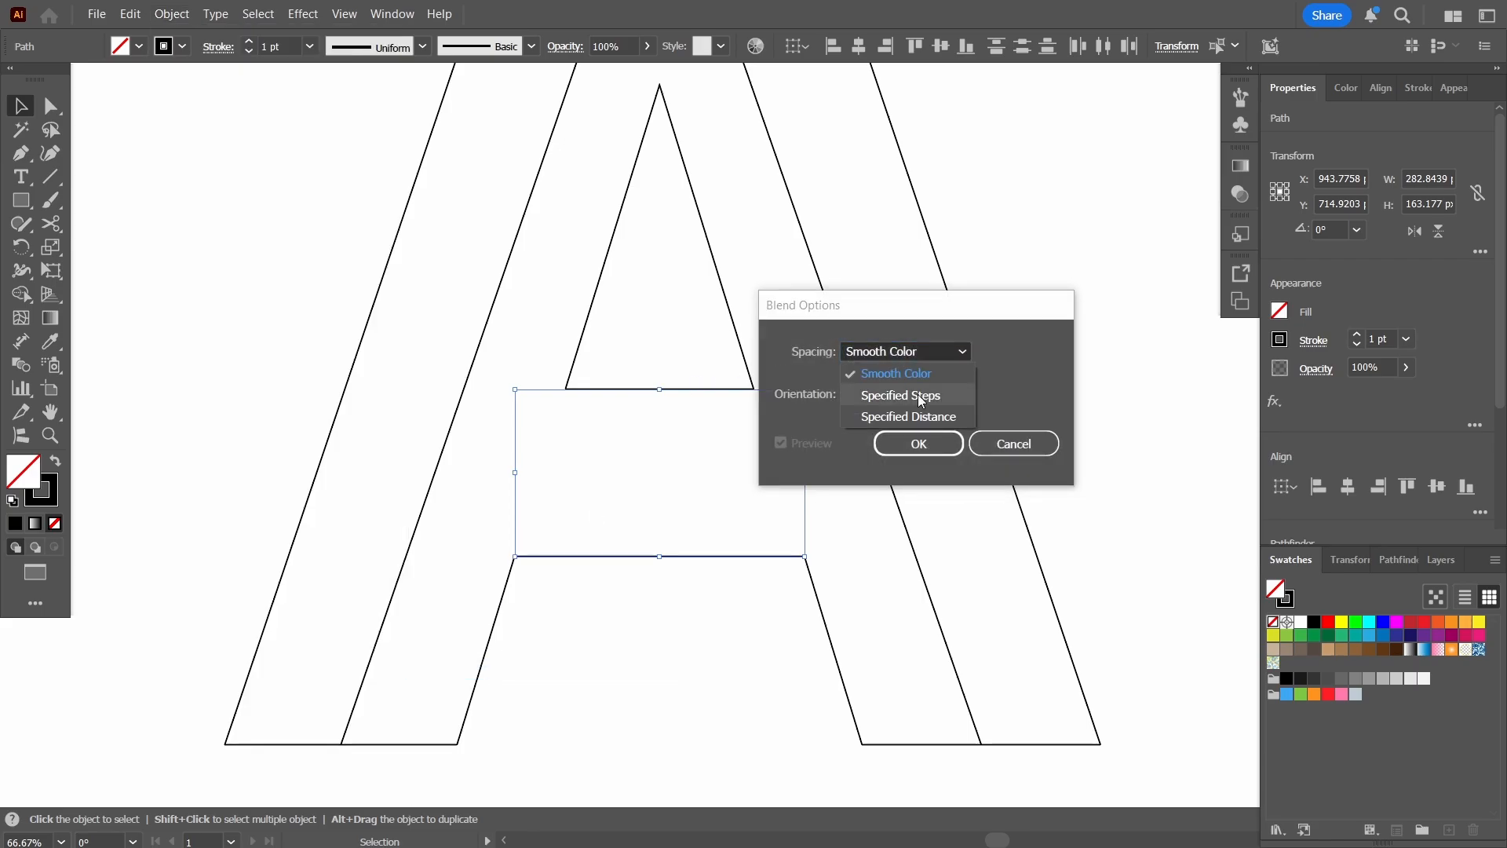
{"action": "left_click", "coordinate": [916, 394]}
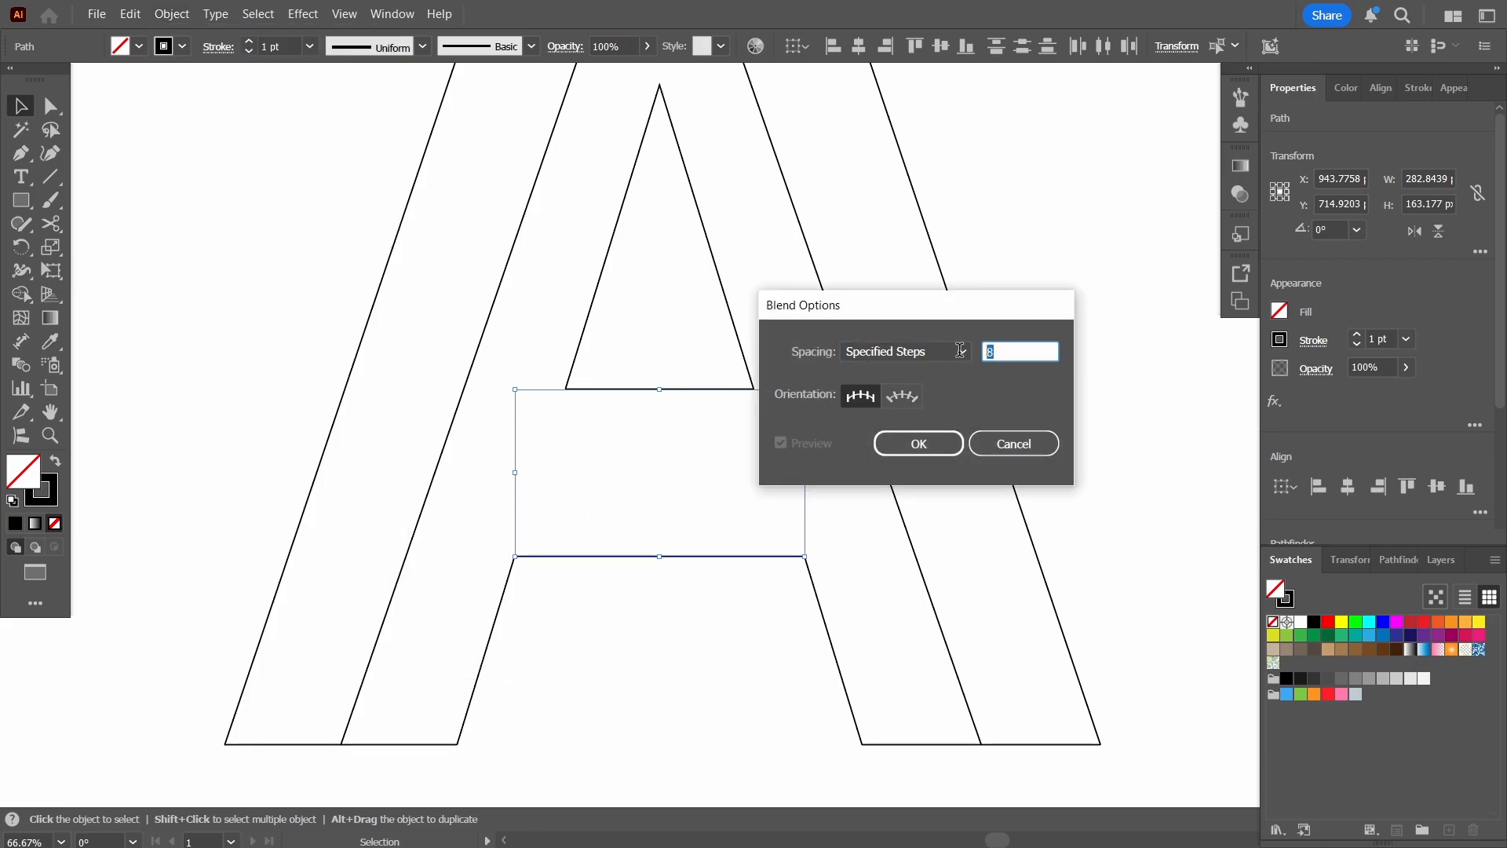
{"action": "type", "text": "1"}
{"action": "left_click", "coordinate": [919, 444]}
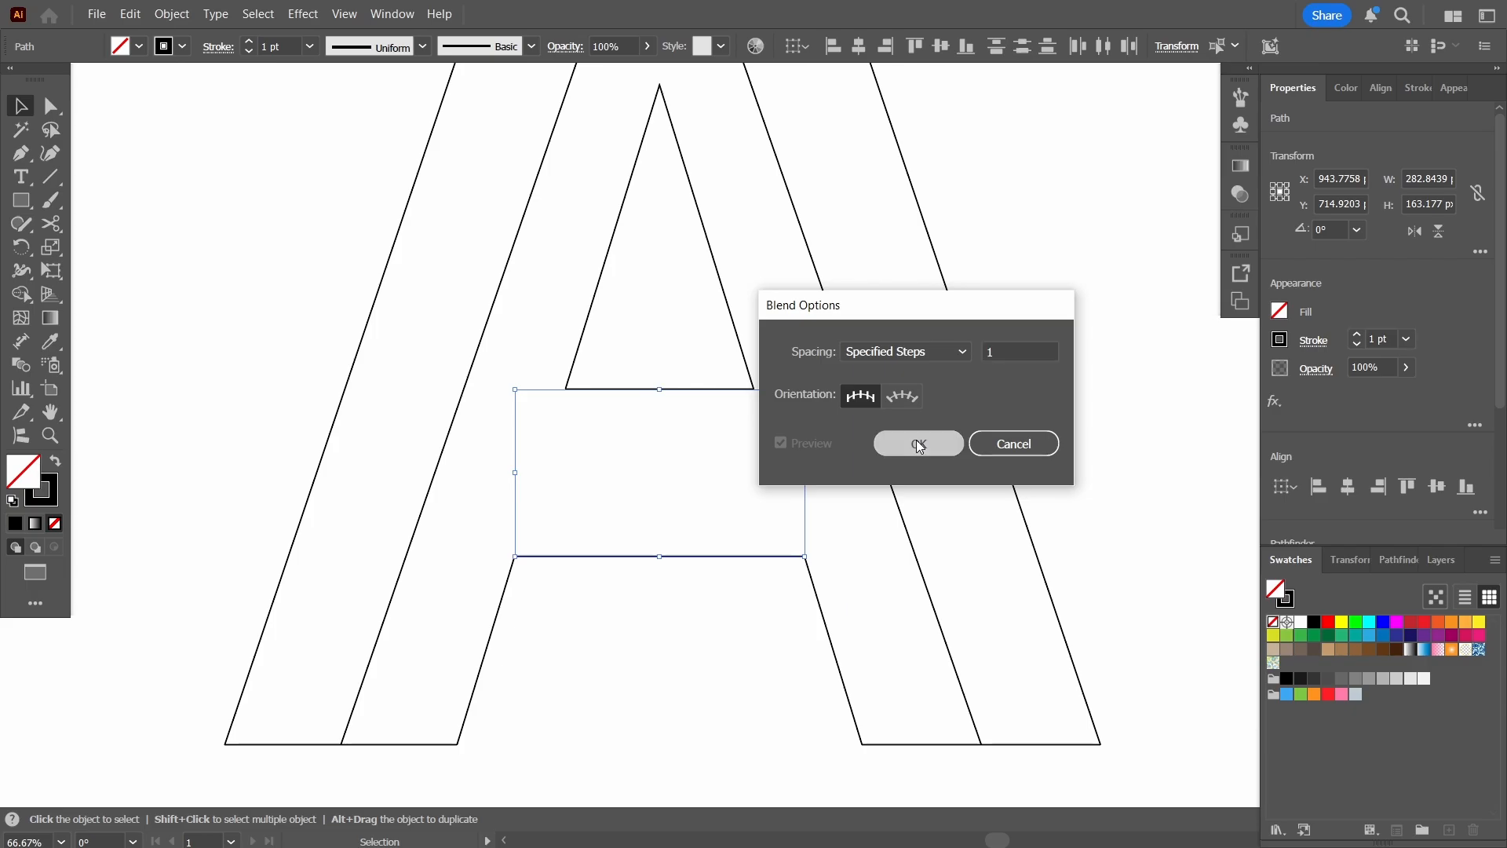
Make a blend between the crossbar's upper and lower lines to produce a line midway between them.
{"action": "left_click", "coordinate": [172, 15]}
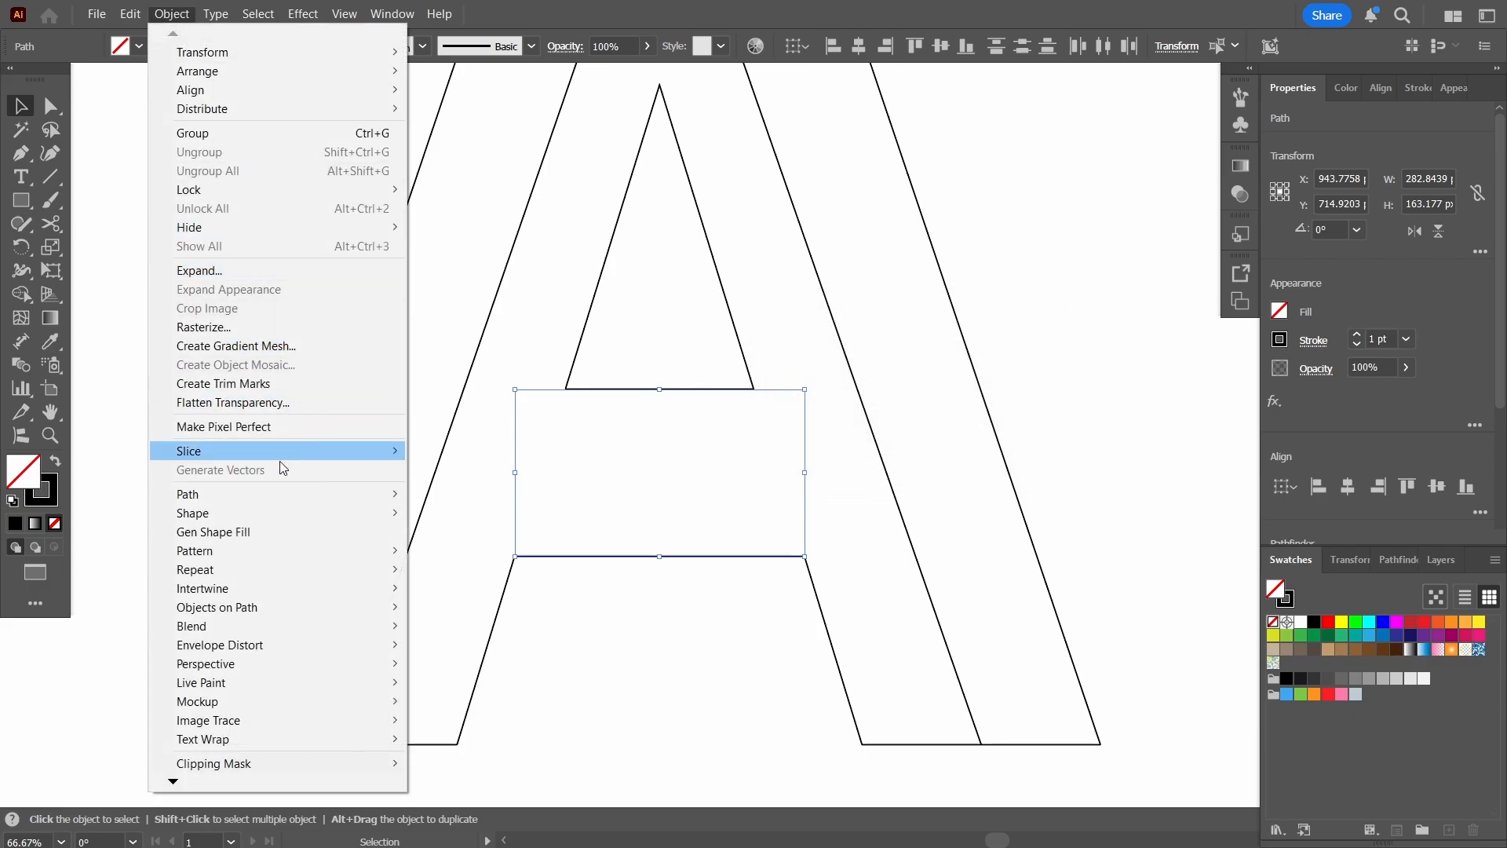
{"action": "mouse_move", "coordinate": [304, 626]}
{"action": "left_click", "coordinate": [453, 627]}
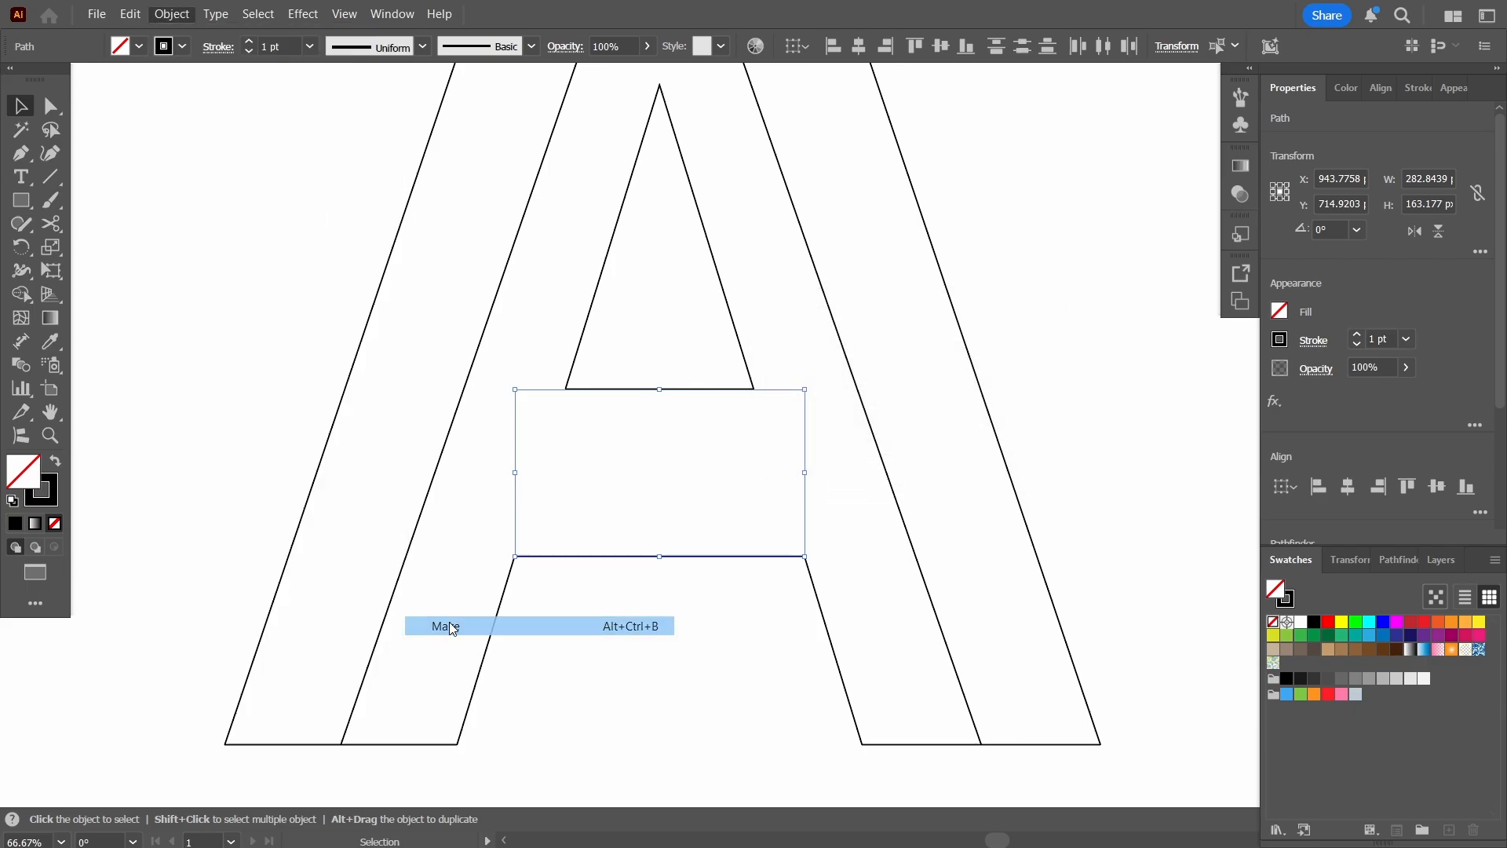
{"action": "left_click", "coordinate": [748, 486]}
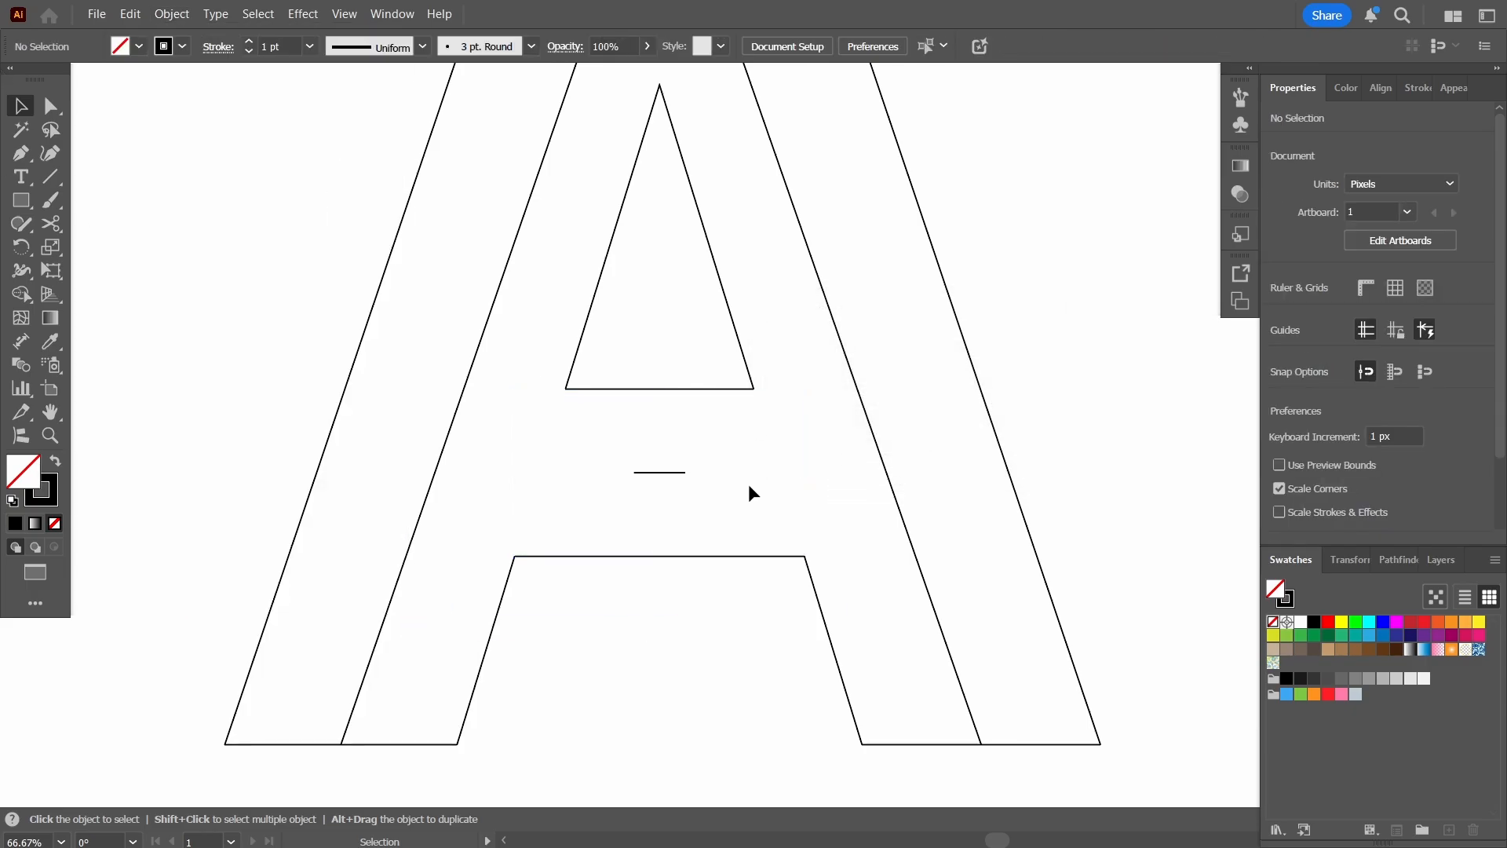
Expand the crossbar blend with Object, Fill and Stroke all included.
{"action": "left_click", "coordinate": [658, 473]}
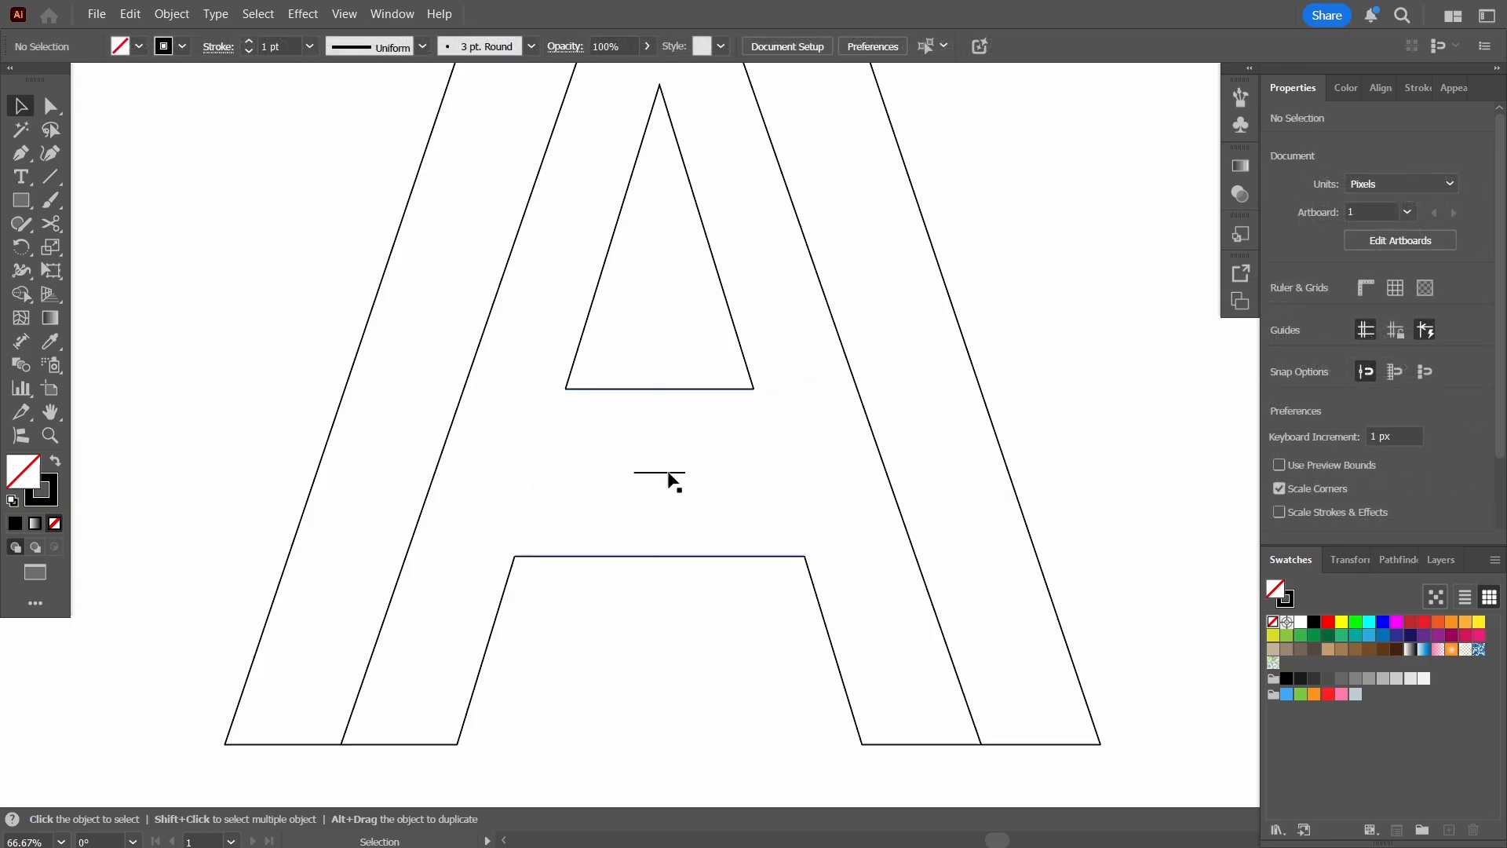
{"action": "left_click", "coordinate": [669, 475]}
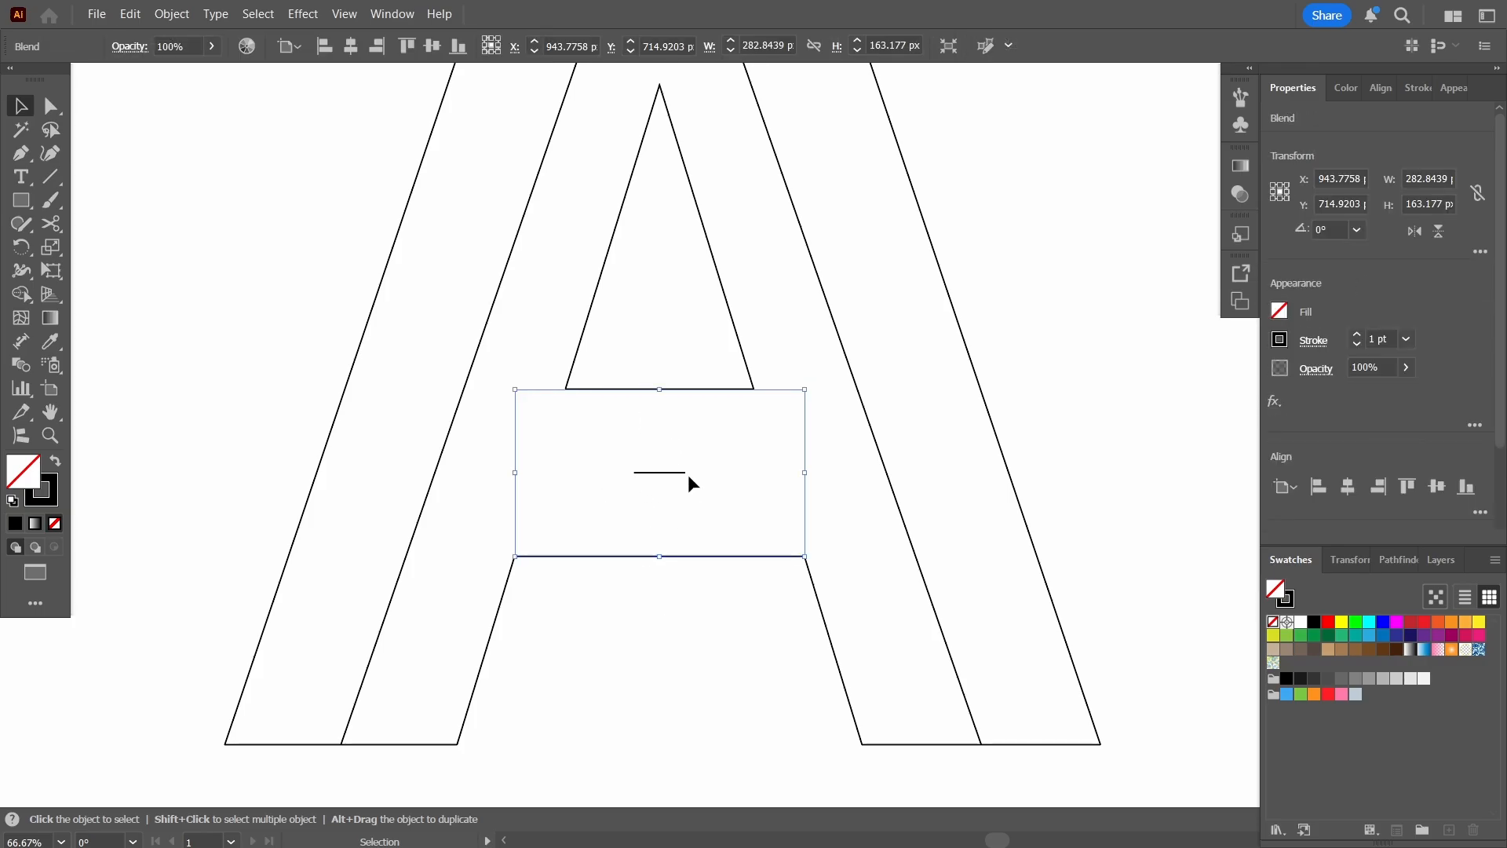
{"action": "left_click", "coordinate": [172, 13]}
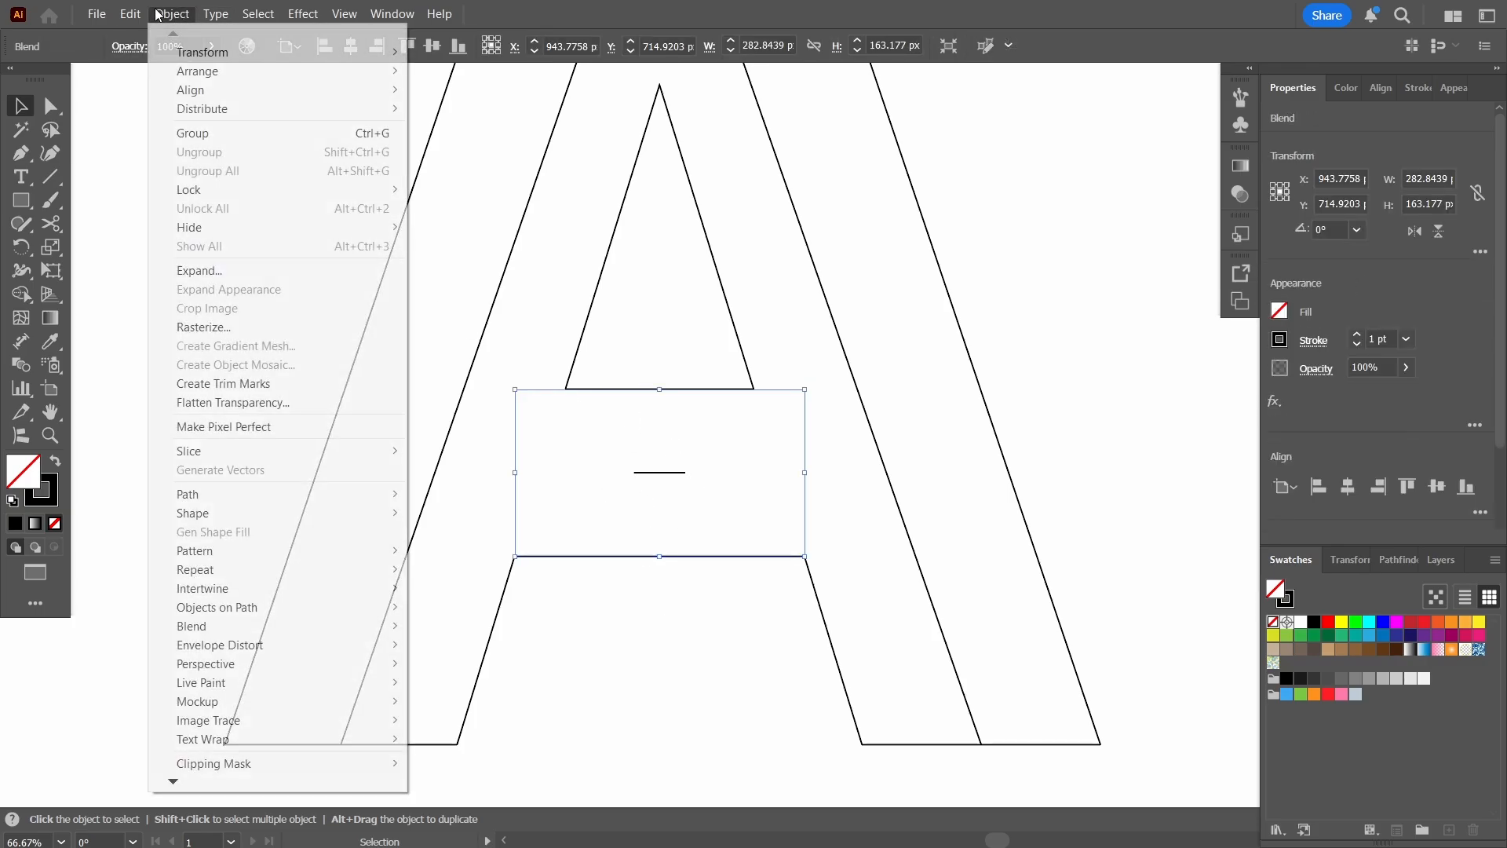
{"action": "left_click", "coordinate": [251, 270]}
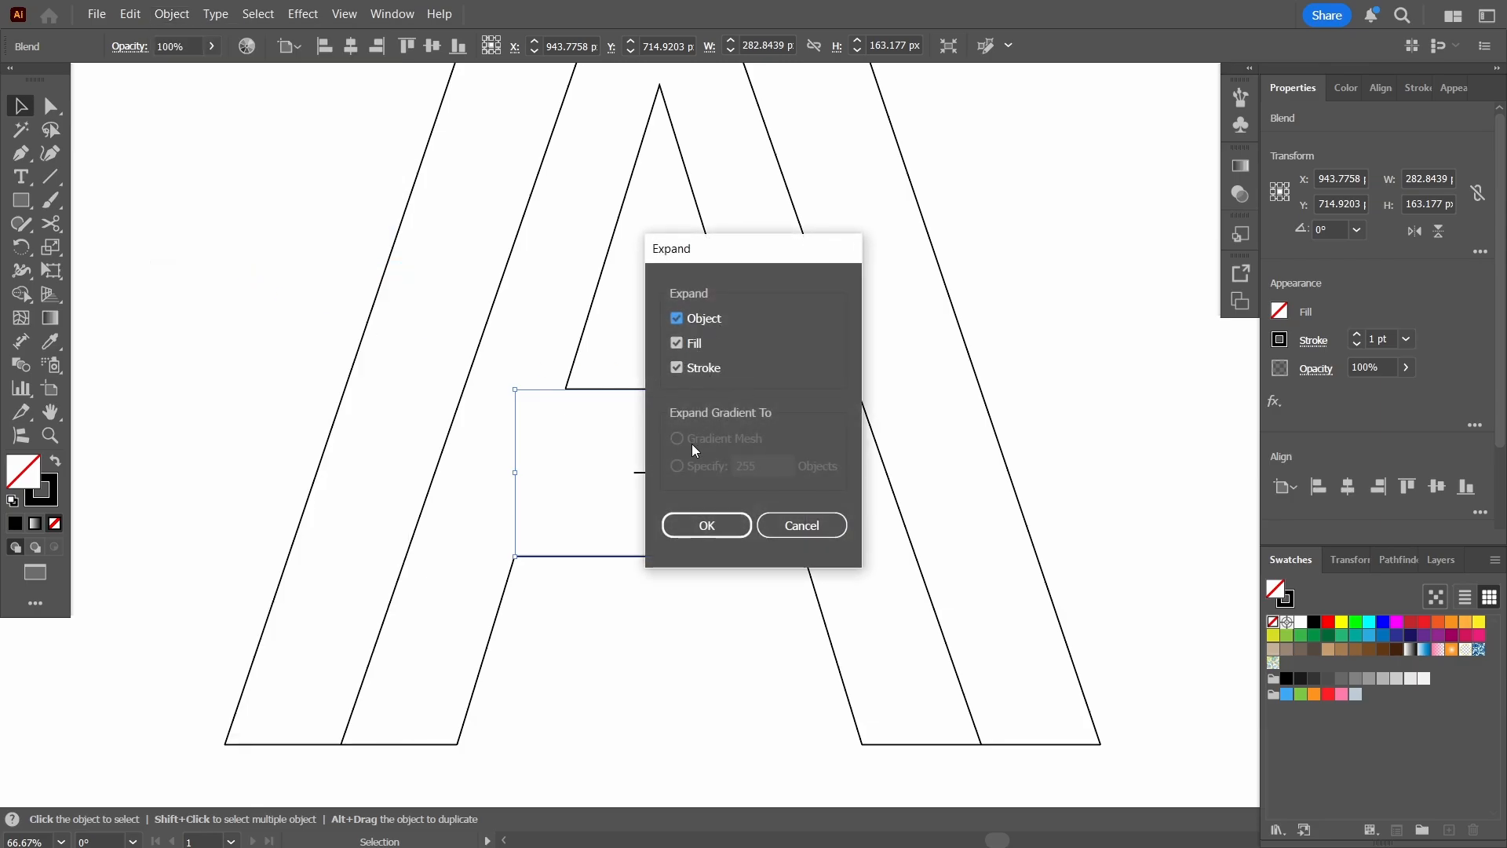
{"action": "left_click", "coordinate": [707, 525]}
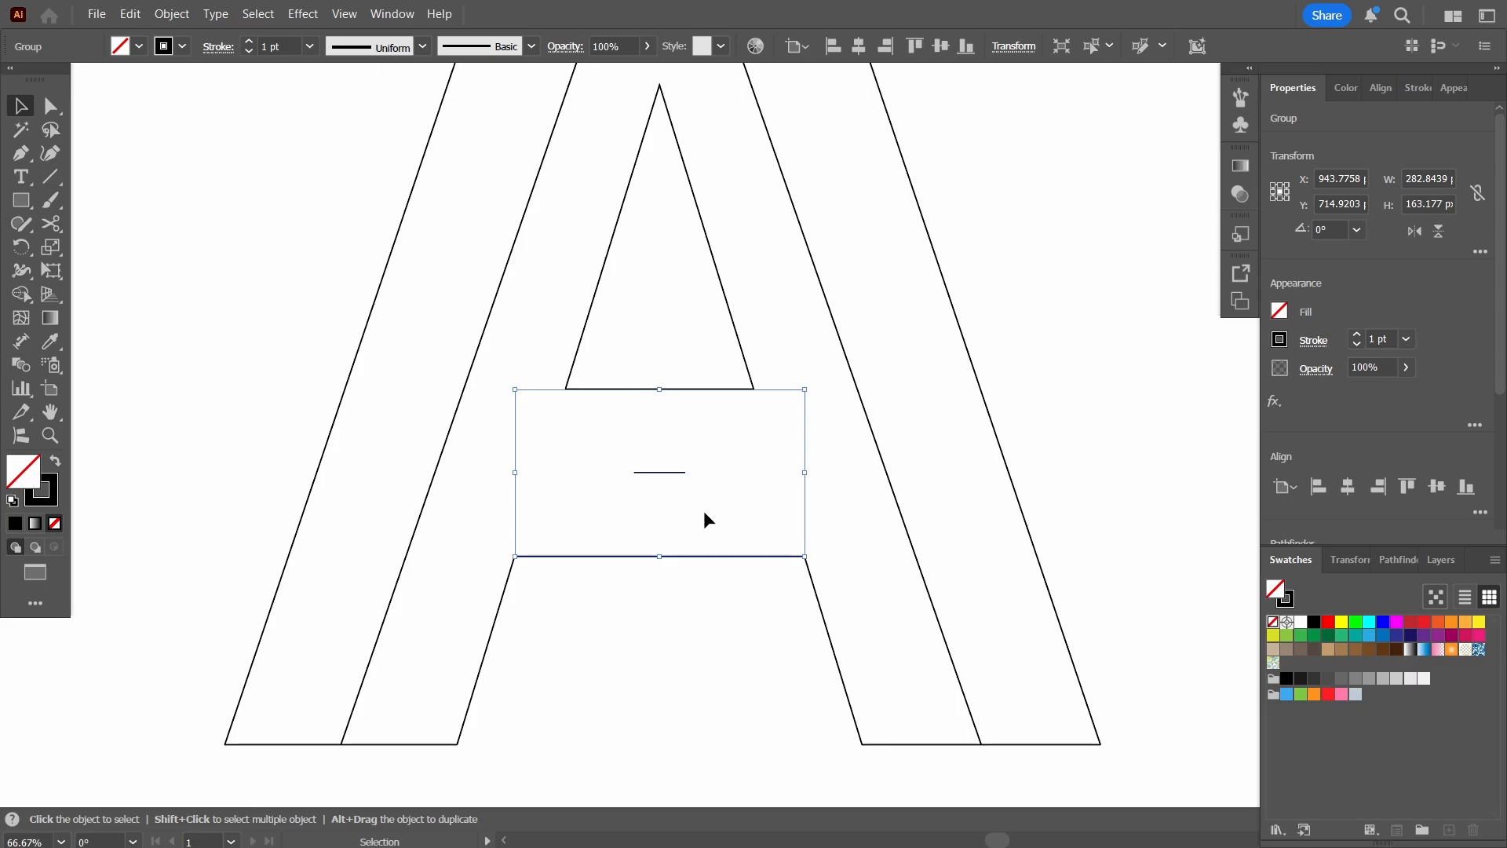
Ungroup the expanded crossbar blend into separate lines.
{"action": "left_click", "coordinate": [676, 488]}
{"action": "left_click", "coordinate": [675, 382]}
{"action": "right_click", "coordinate": [666, 478]}
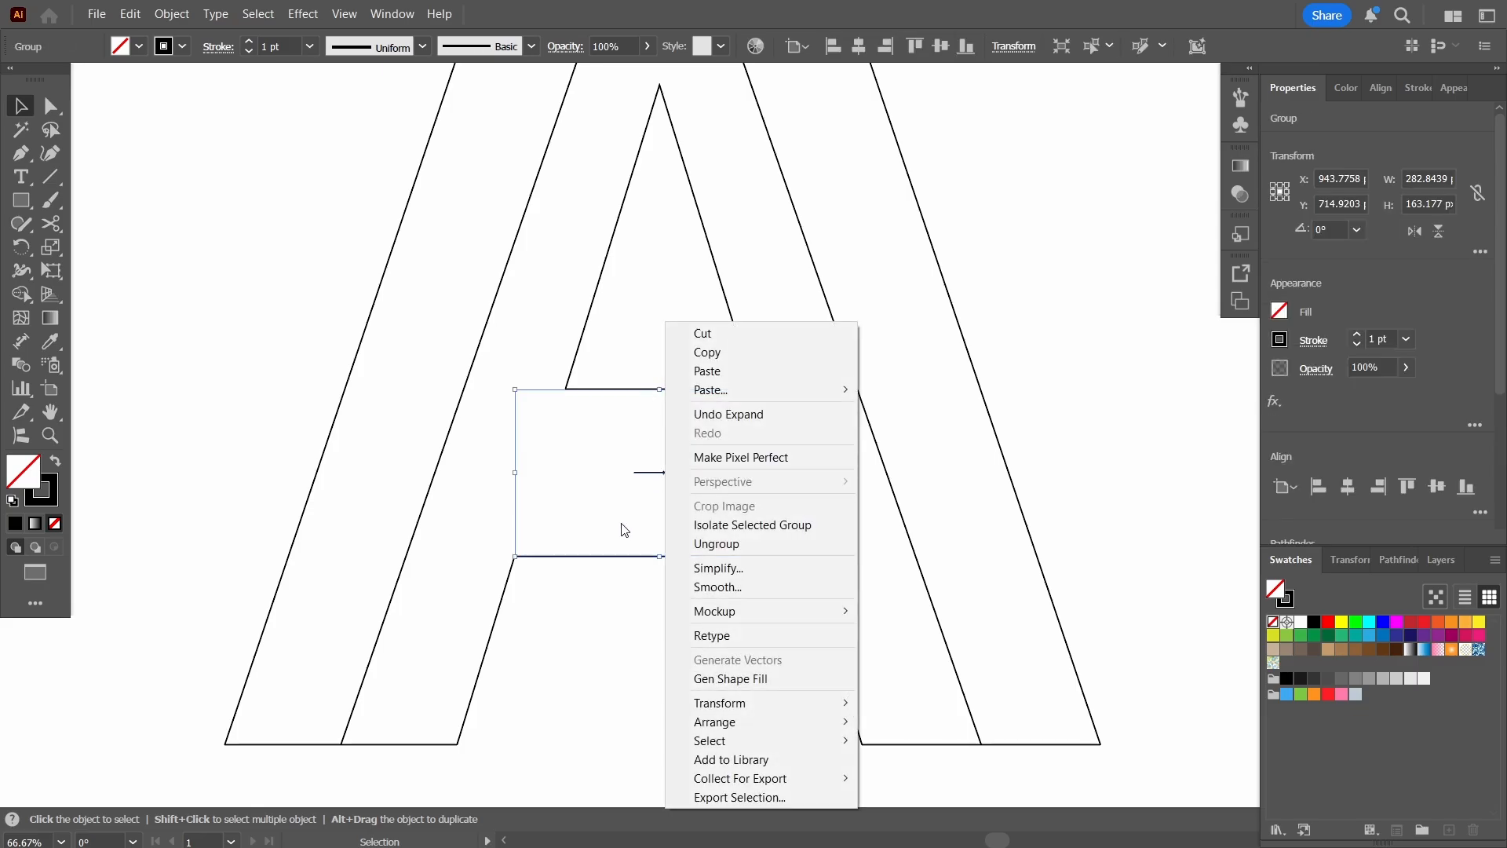
{"action": "left_click", "coordinate": [715, 543]}
{"action": "left_click", "coordinate": [706, 497]}
Stretch the short middle crossbar line rightward to meet the right leg's centre line, making it about 246 px wide.
{"action": "left_click", "coordinate": [676, 473]}
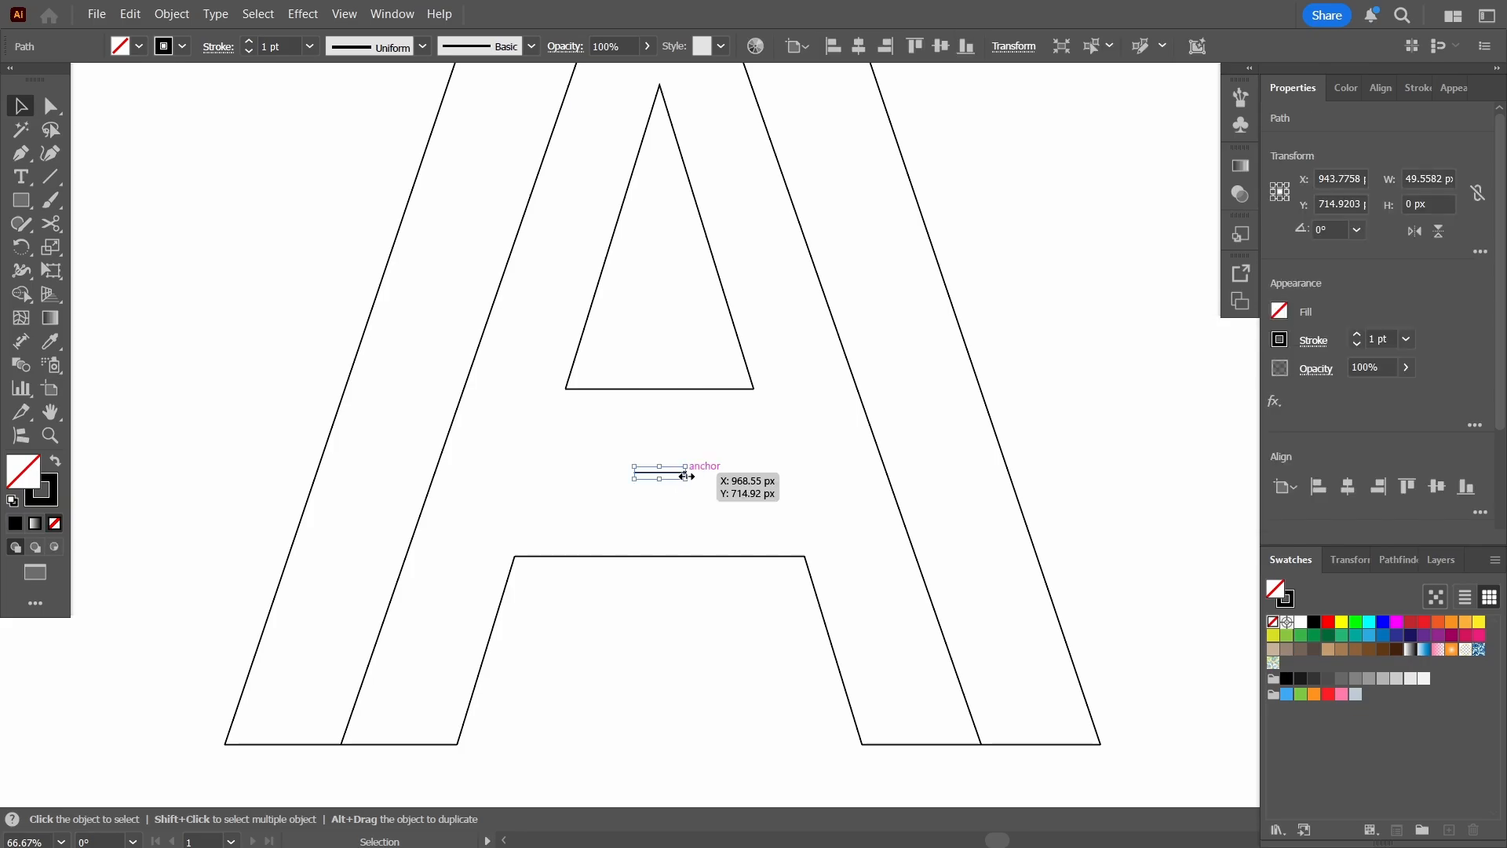
{"action": "scroll", "coordinate": [684, 475], "scroll_direction": "up", "scroll_amount": 3}
{"action": "left_click_drag", "start_coordinate": [811, 495], "coordinate": [479, 481]}
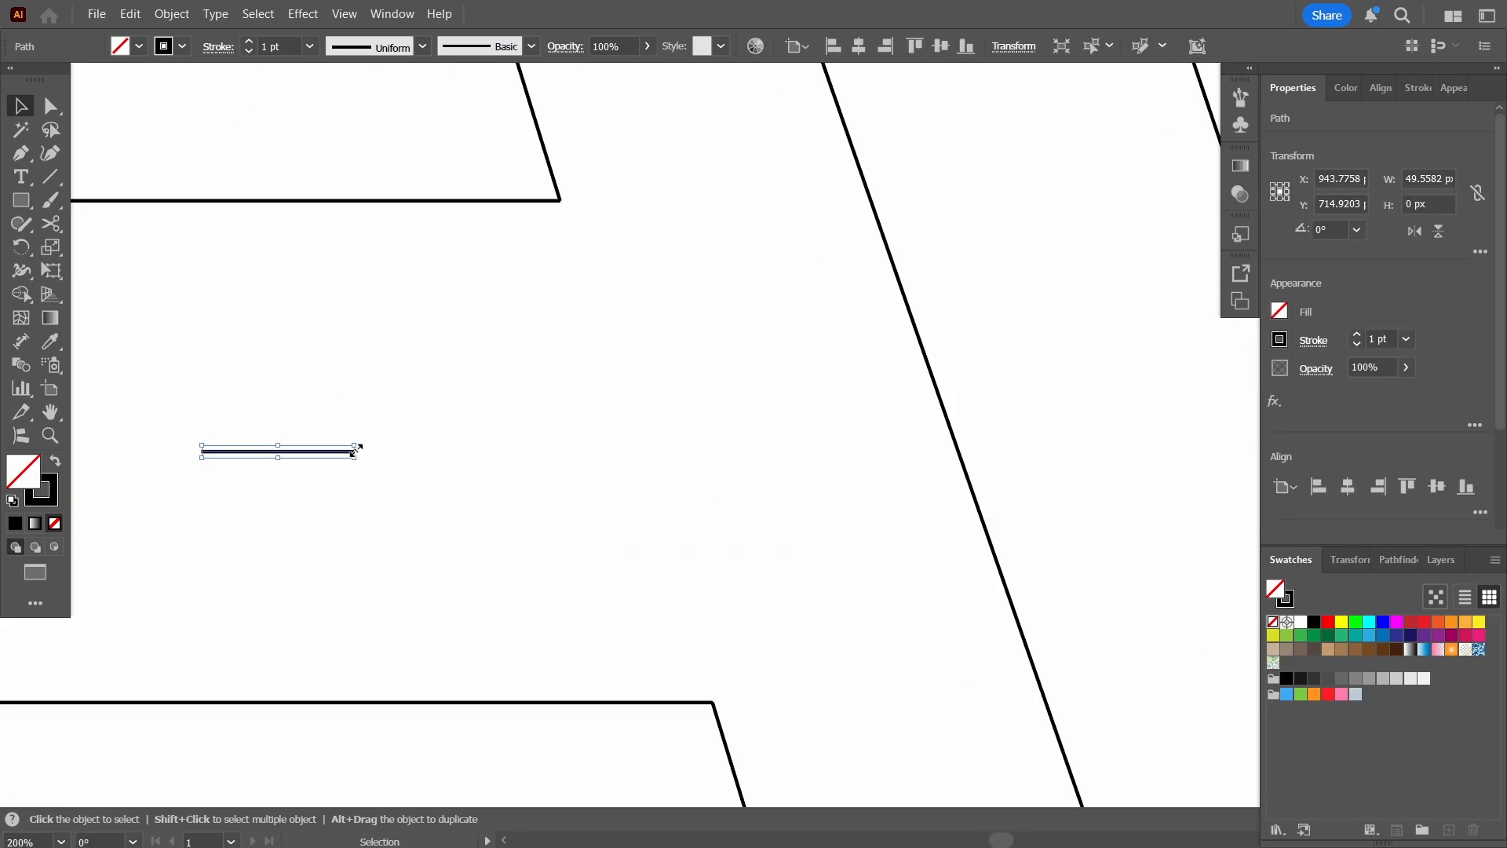
{"action": "left_click_drag", "start_coordinate": [356, 450], "coordinate": [958, 446]}
{"action": "scroll", "coordinate": [968, 438], "scroll_direction": "up", "scroll_amount": 5}
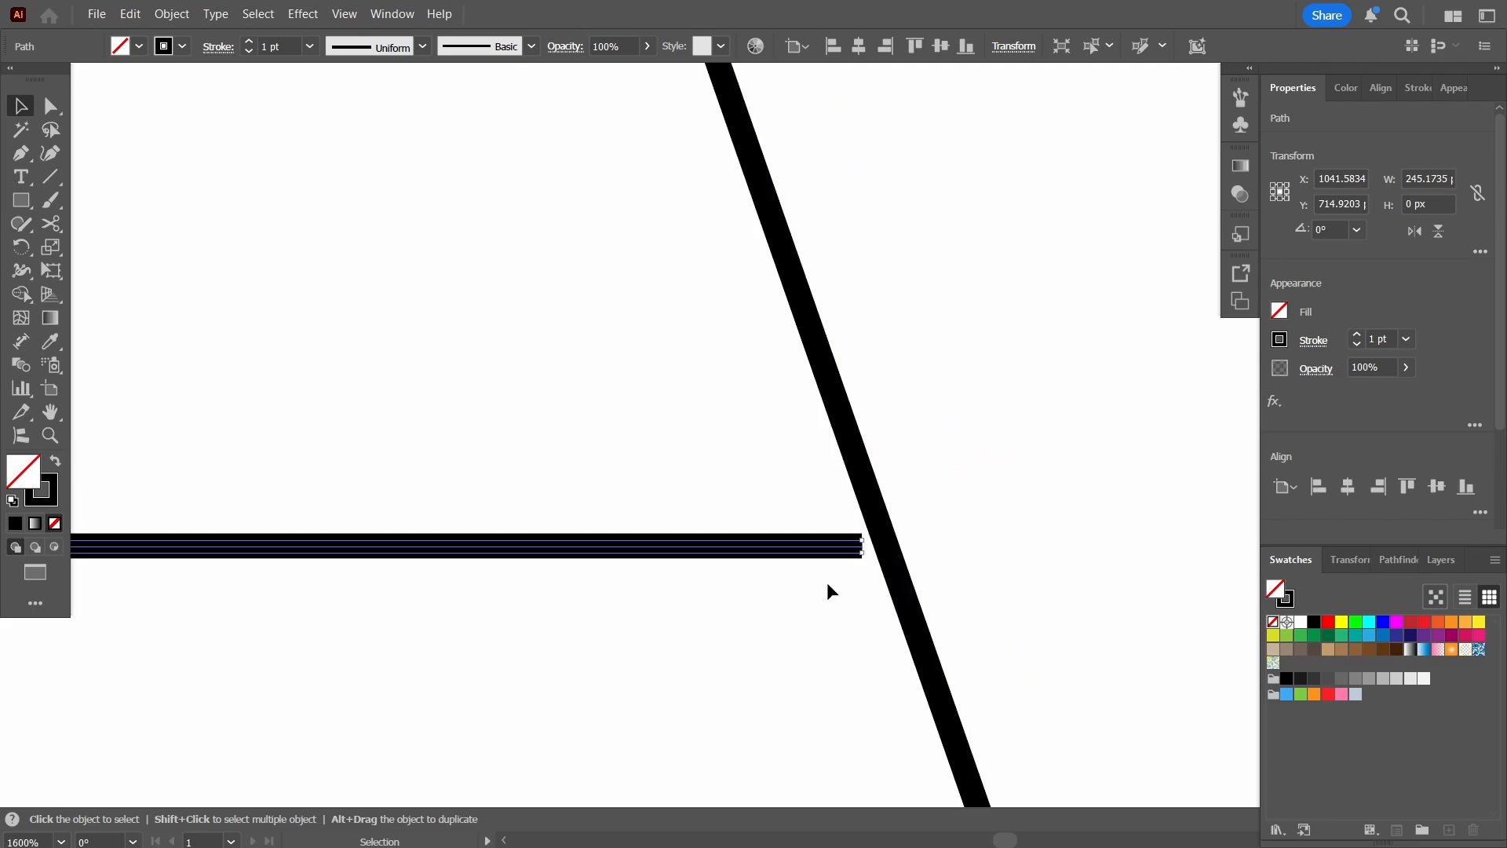
{"action": "left_click_drag", "start_coordinate": [861, 547], "coordinate": [889, 547]}
{"action": "scroll", "coordinate": [558, 488], "scroll_direction": "down", "scroll_amount": 6}
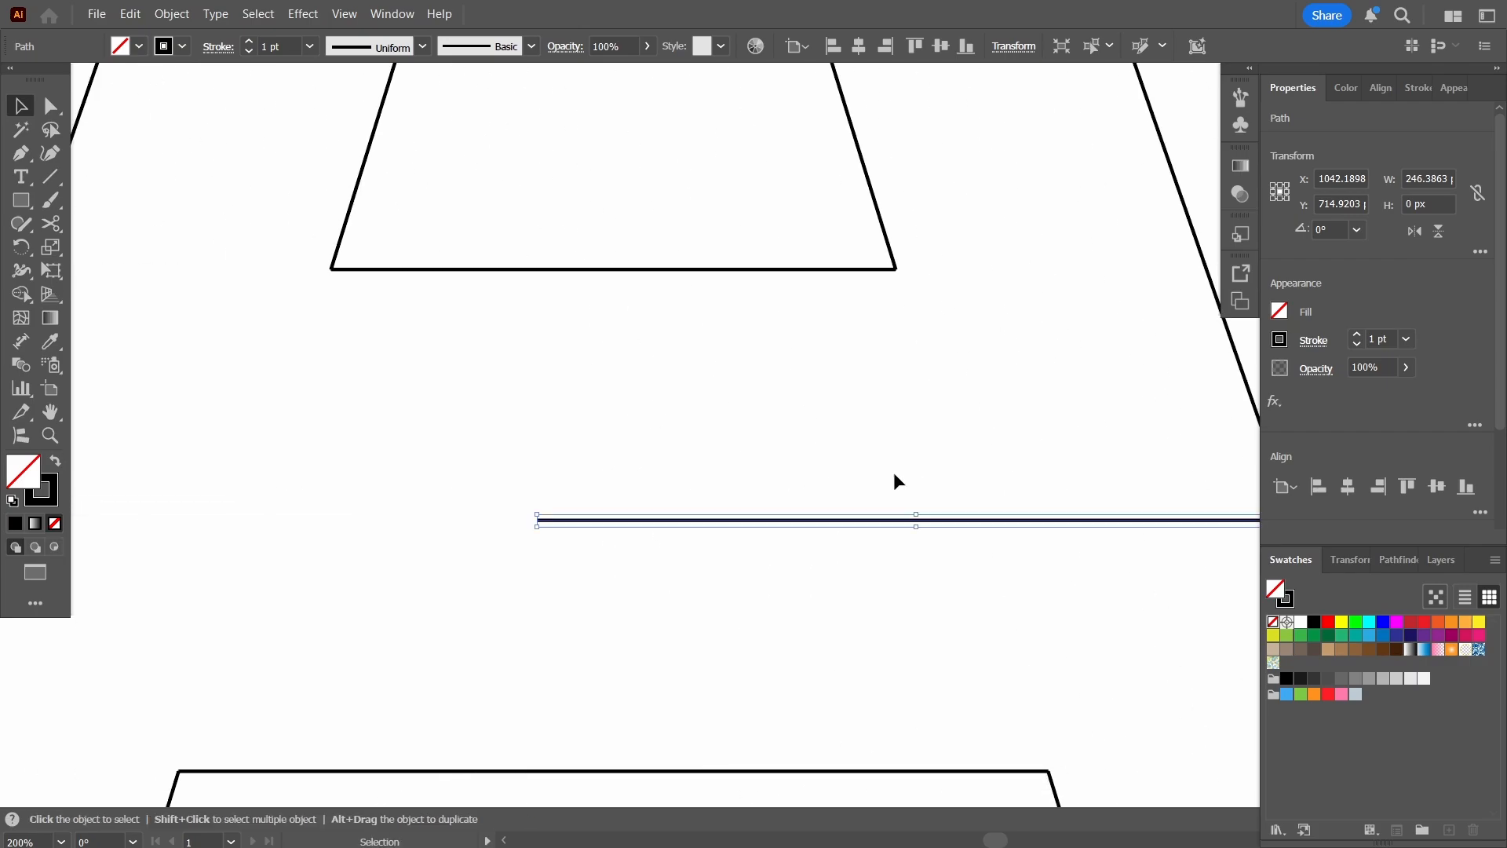
Stretch the middle crossbar line leftward to meet the left leg's centre line, making it about 441 px wide.
{"action": "left_click_drag", "start_coordinate": [565, 469], "coordinate": [894, 472]}
{"action": "scroll", "coordinate": [887, 536], "scroll_direction": "up", "scroll_amount": 3}
{"action": "left_click_drag", "start_coordinate": [628, 520], "coordinate": [976, 521]}
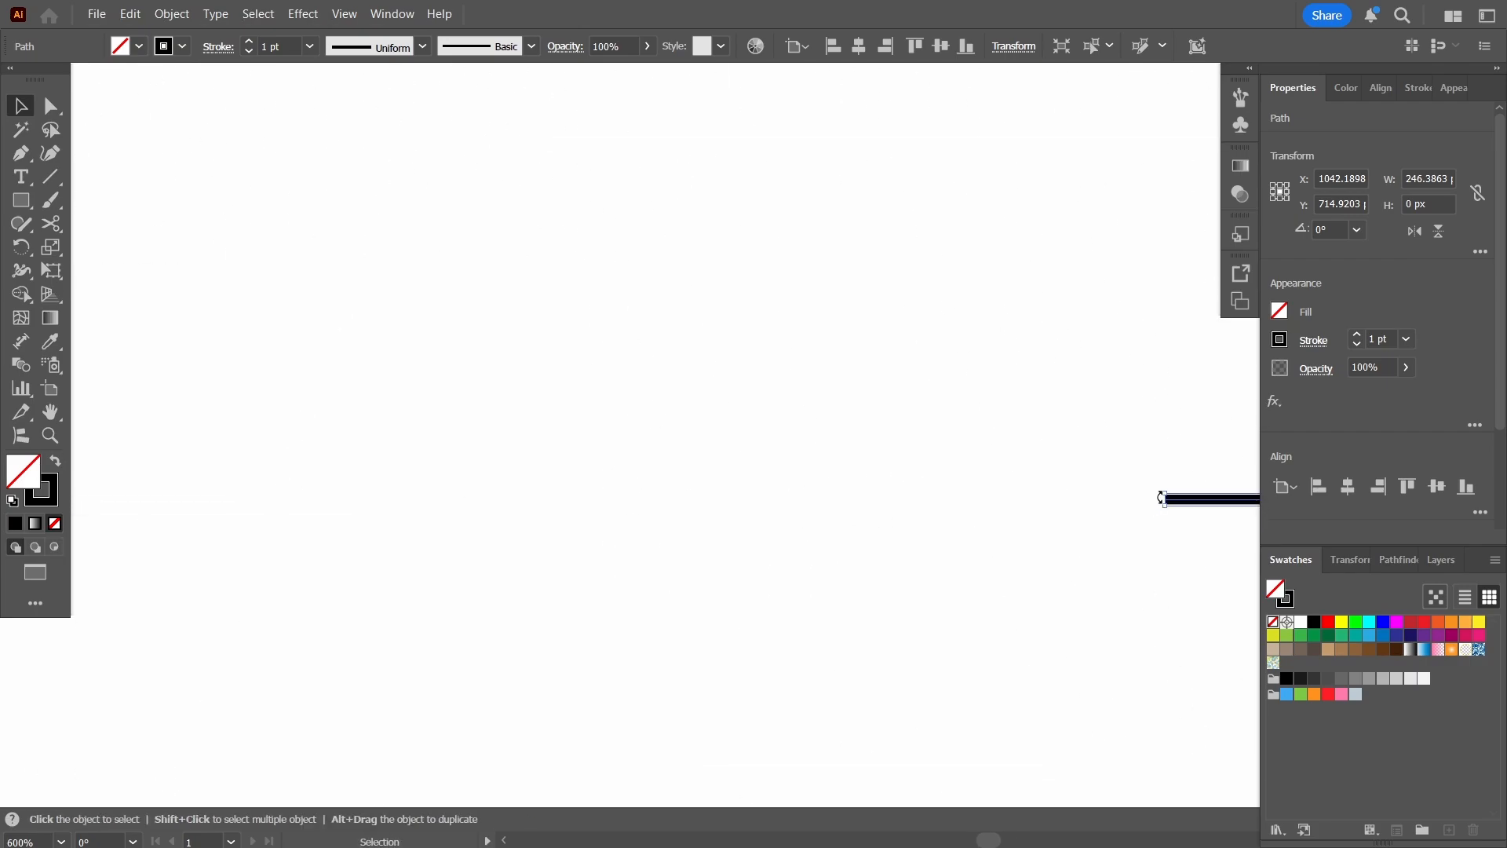
{"action": "left_click_drag", "start_coordinate": [1165, 503], "coordinate": [243, 507]}
{"action": "scroll", "coordinate": [370, 521], "scroll_direction": "down", "scroll_amount": 8}
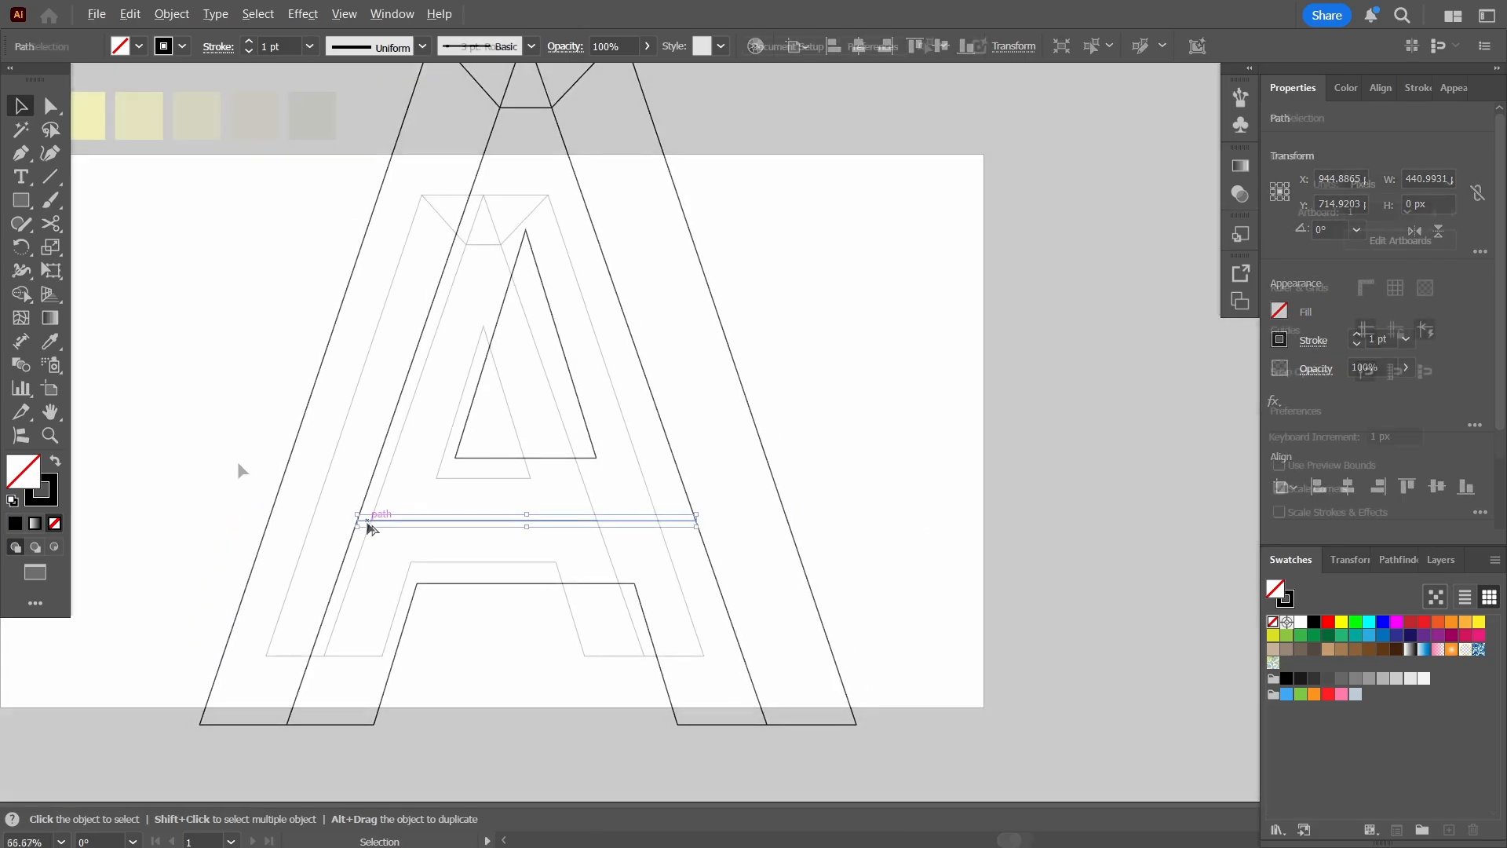
{"action": "left_click", "coordinate": [205, 350]}
Select all of the A's outline, centre, bevel and crossbar paths together.
{"action": "left_click_drag", "start_coordinate": [233, 409], "coordinate": [295, 449]}
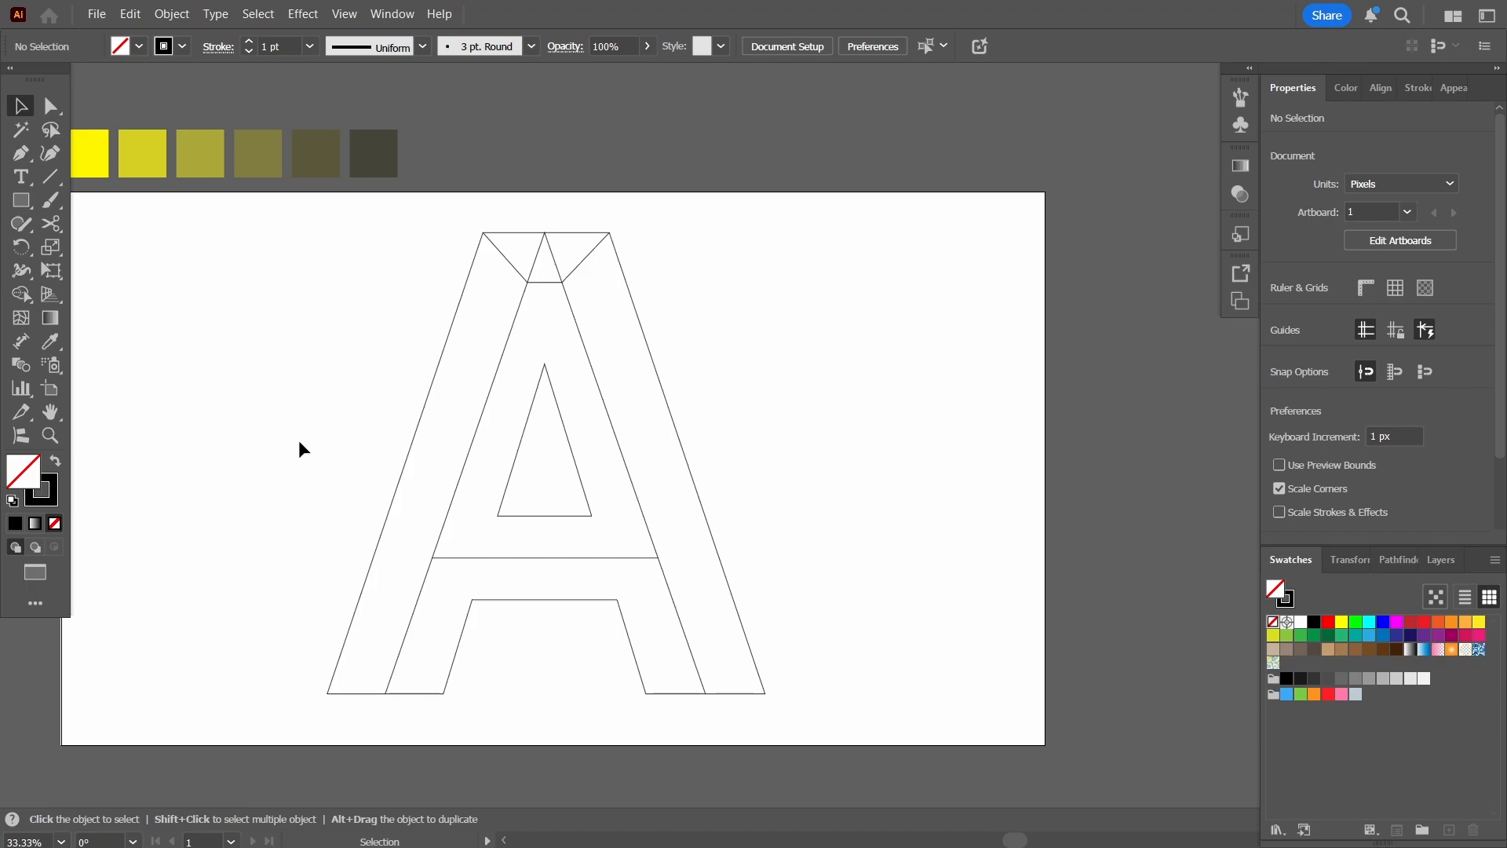
{"action": "key", "text": "space"}
{"action": "left_click_drag", "start_coordinate": [275, 407], "coordinate": [341, 409]}
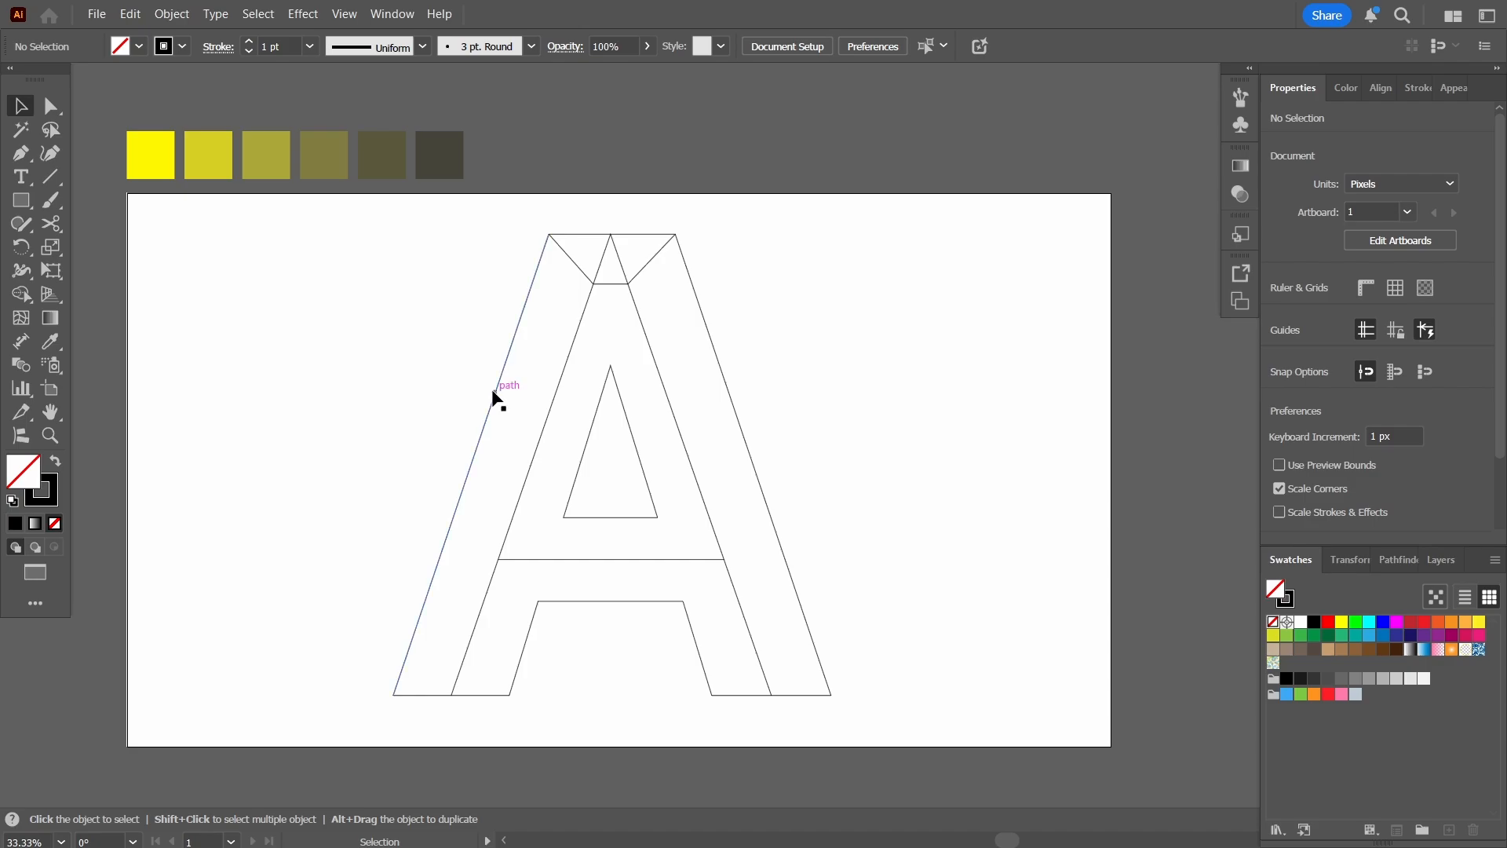
{"action": "left_click", "coordinate": [562, 373]}
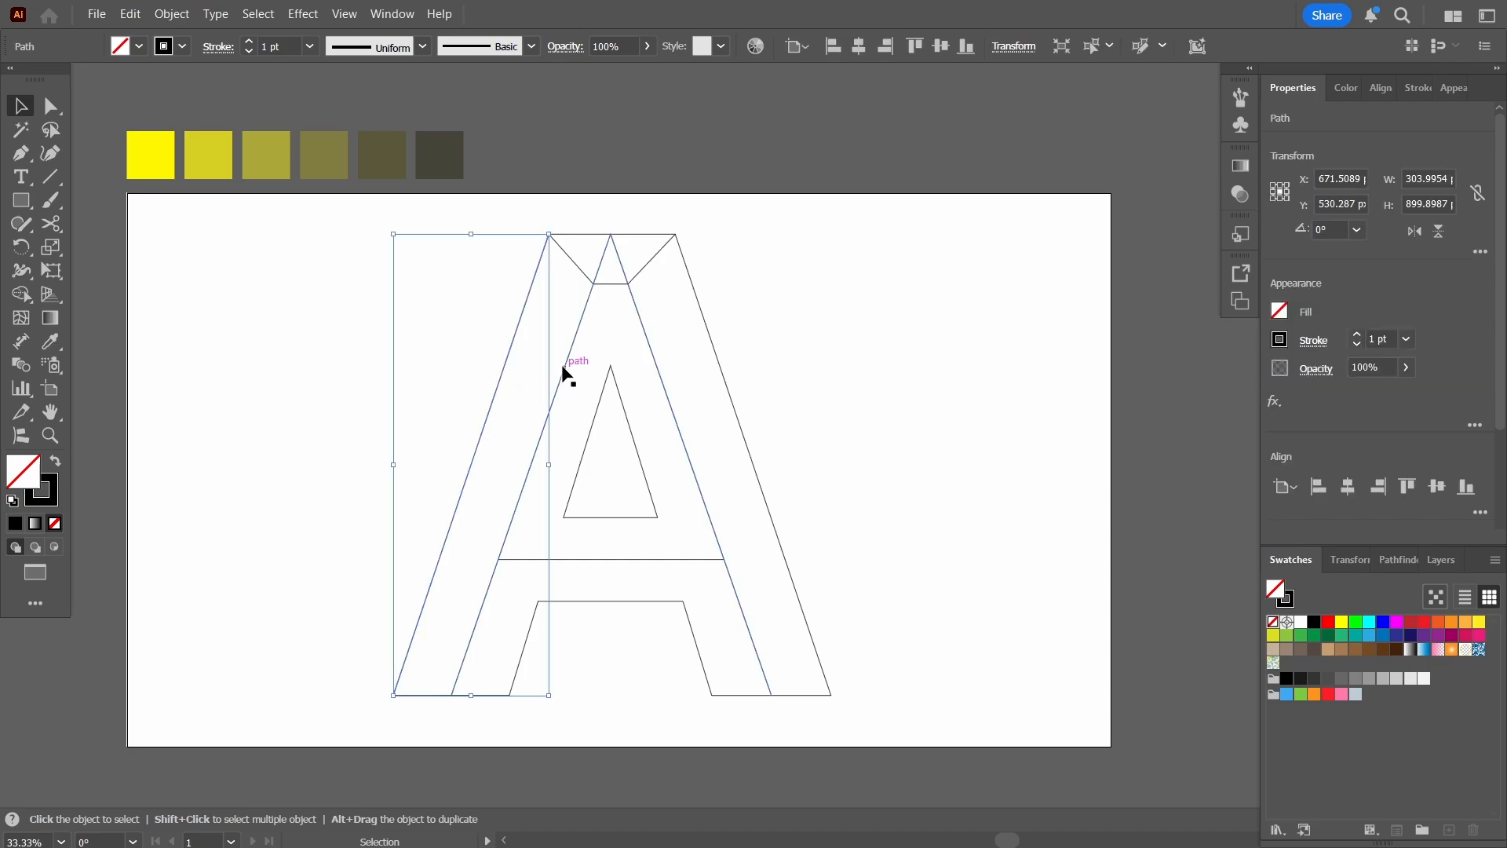
{"action": "left_click", "coordinate": [705, 327]}
{"action": "left_click", "coordinate": [632, 271]}
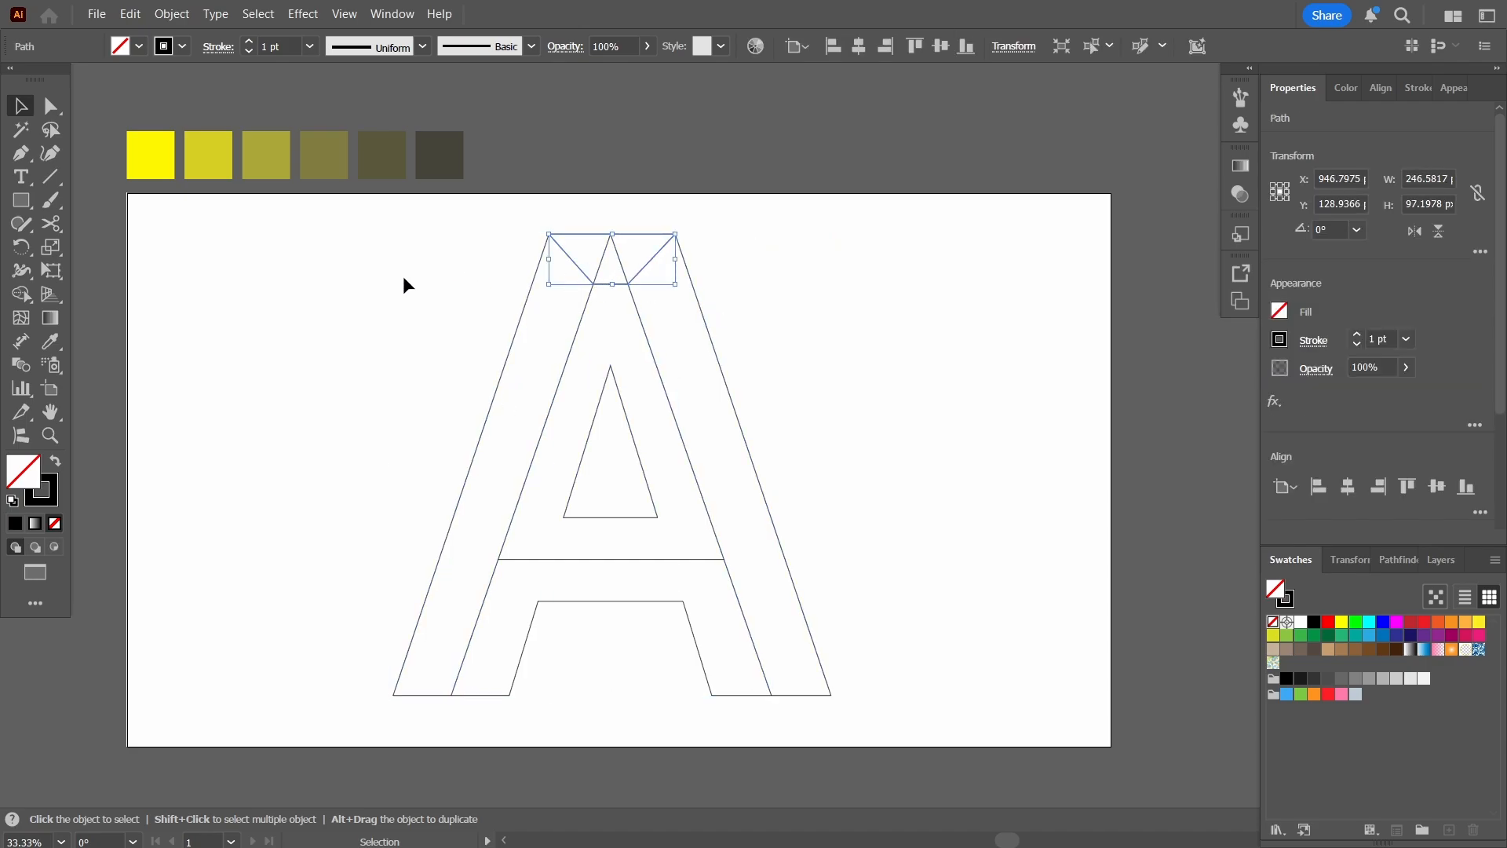
{"action": "left_click_drag", "start_coordinate": [325, 210], "coordinate": [855, 720]}
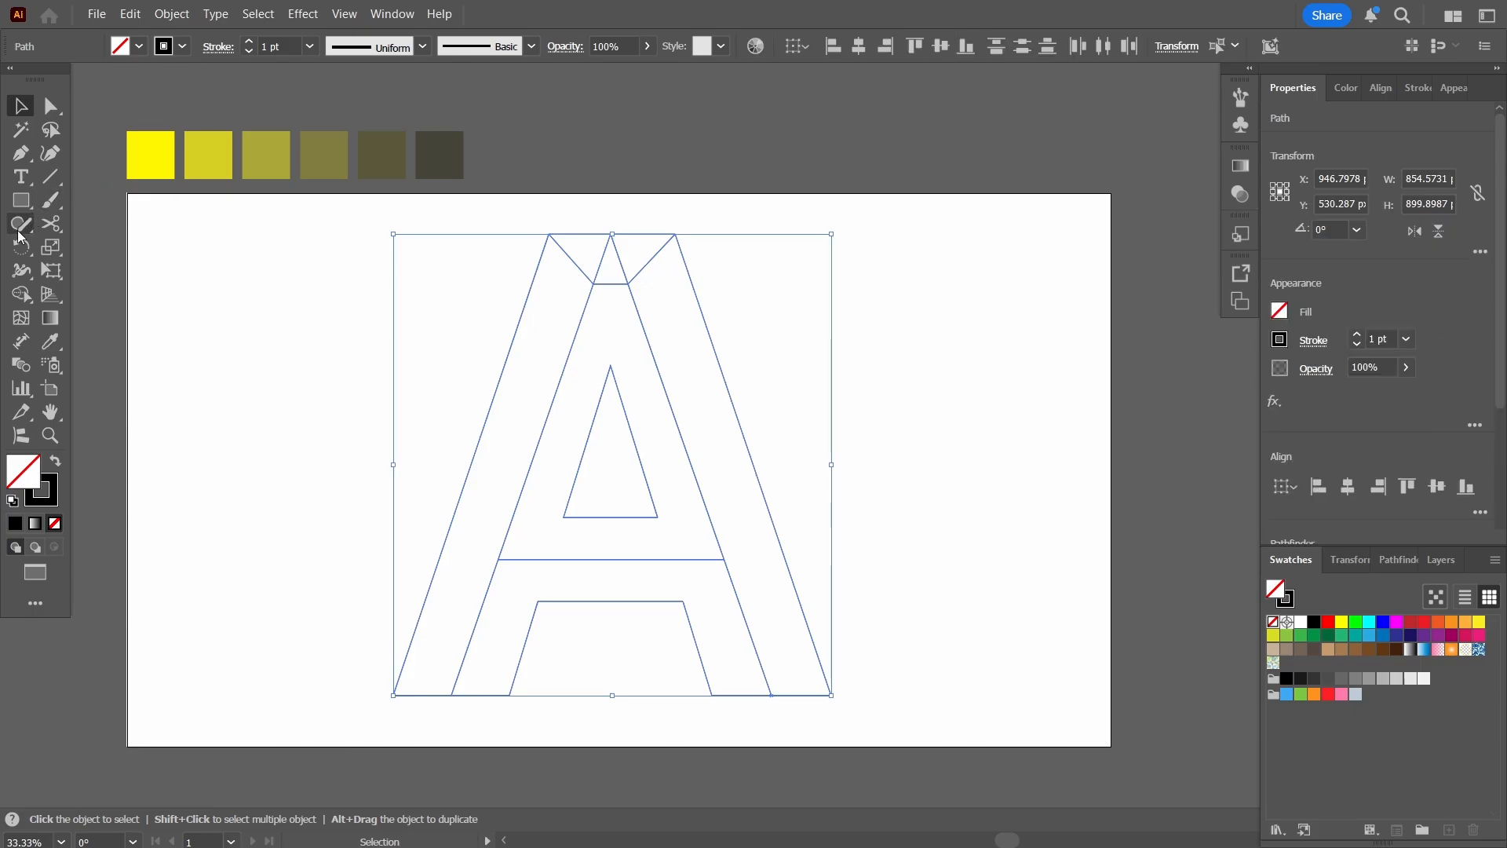
Merge the divided pieces of the bevel at the A's top edge into one trapezoid with Shape Builder.
{"action": "left_click", "coordinate": [21, 294]}
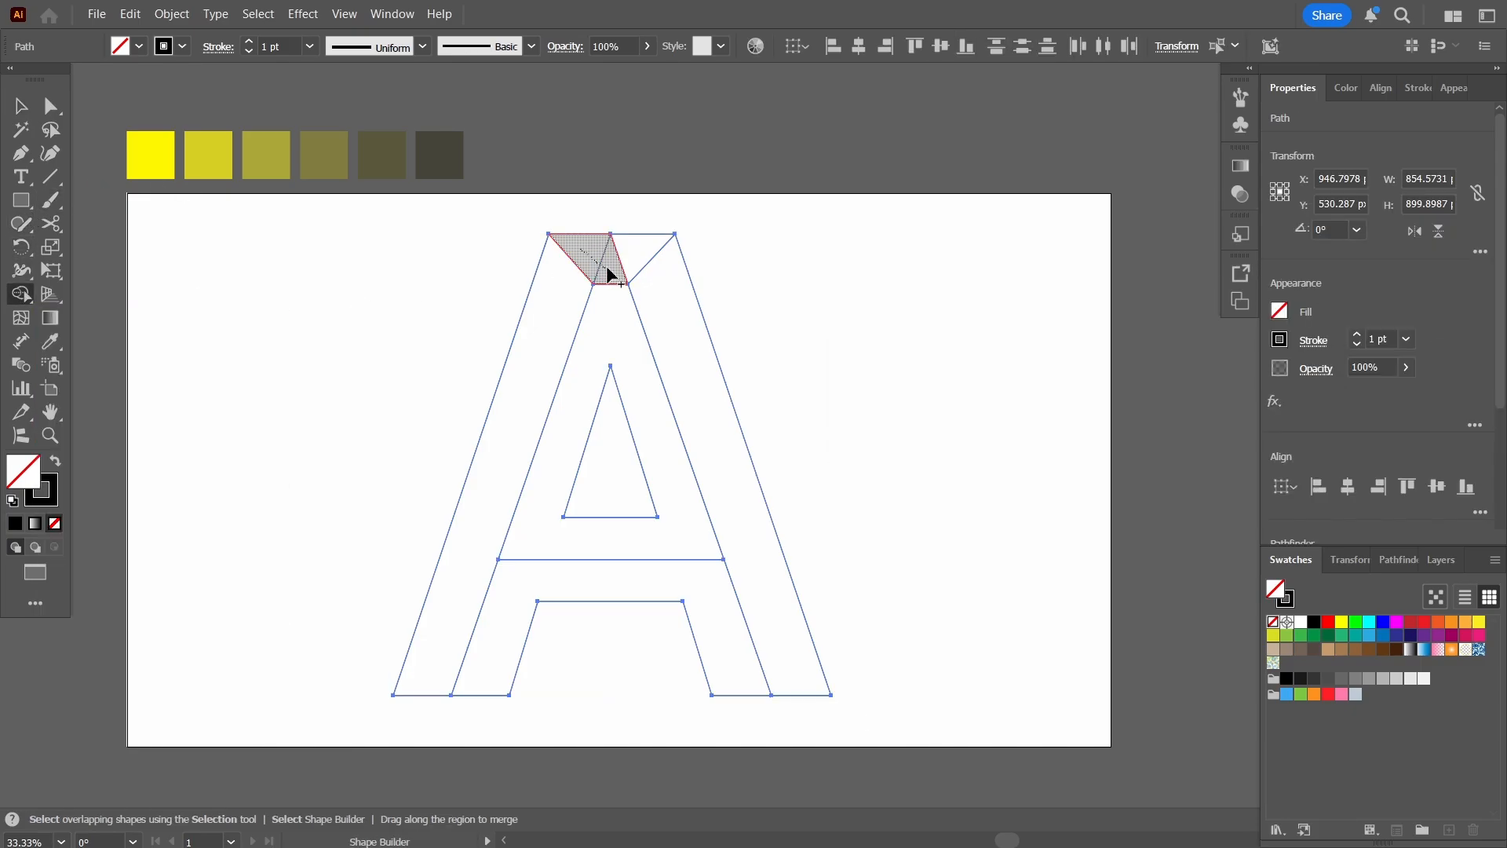
{"action": "left_click_drag", "start_coordinate": [610, 274], "coordinate": [633, 256]}
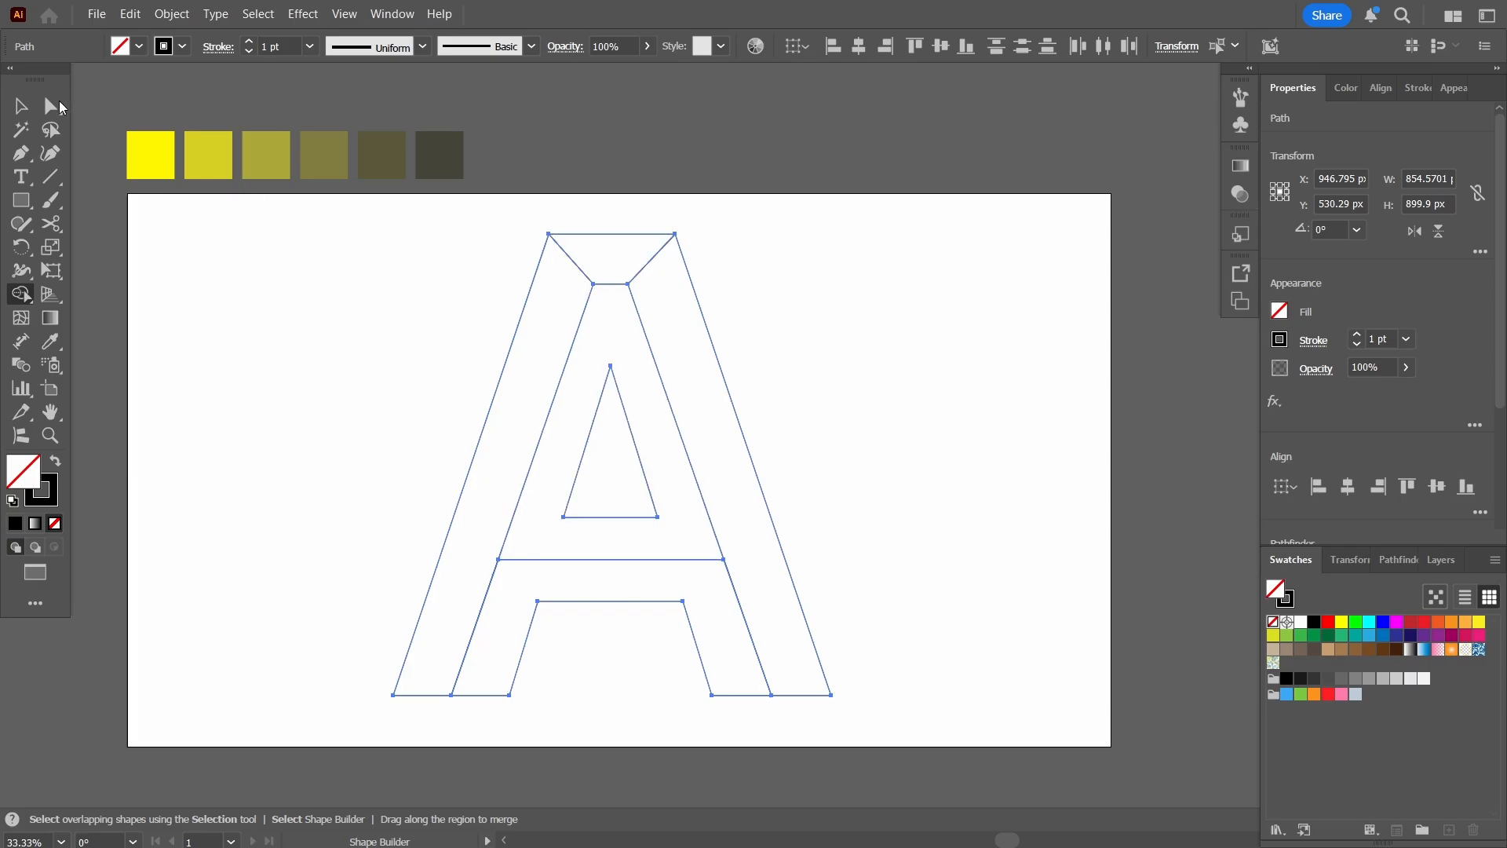
{"action": "left_click", "coordinate": [21, 107]}
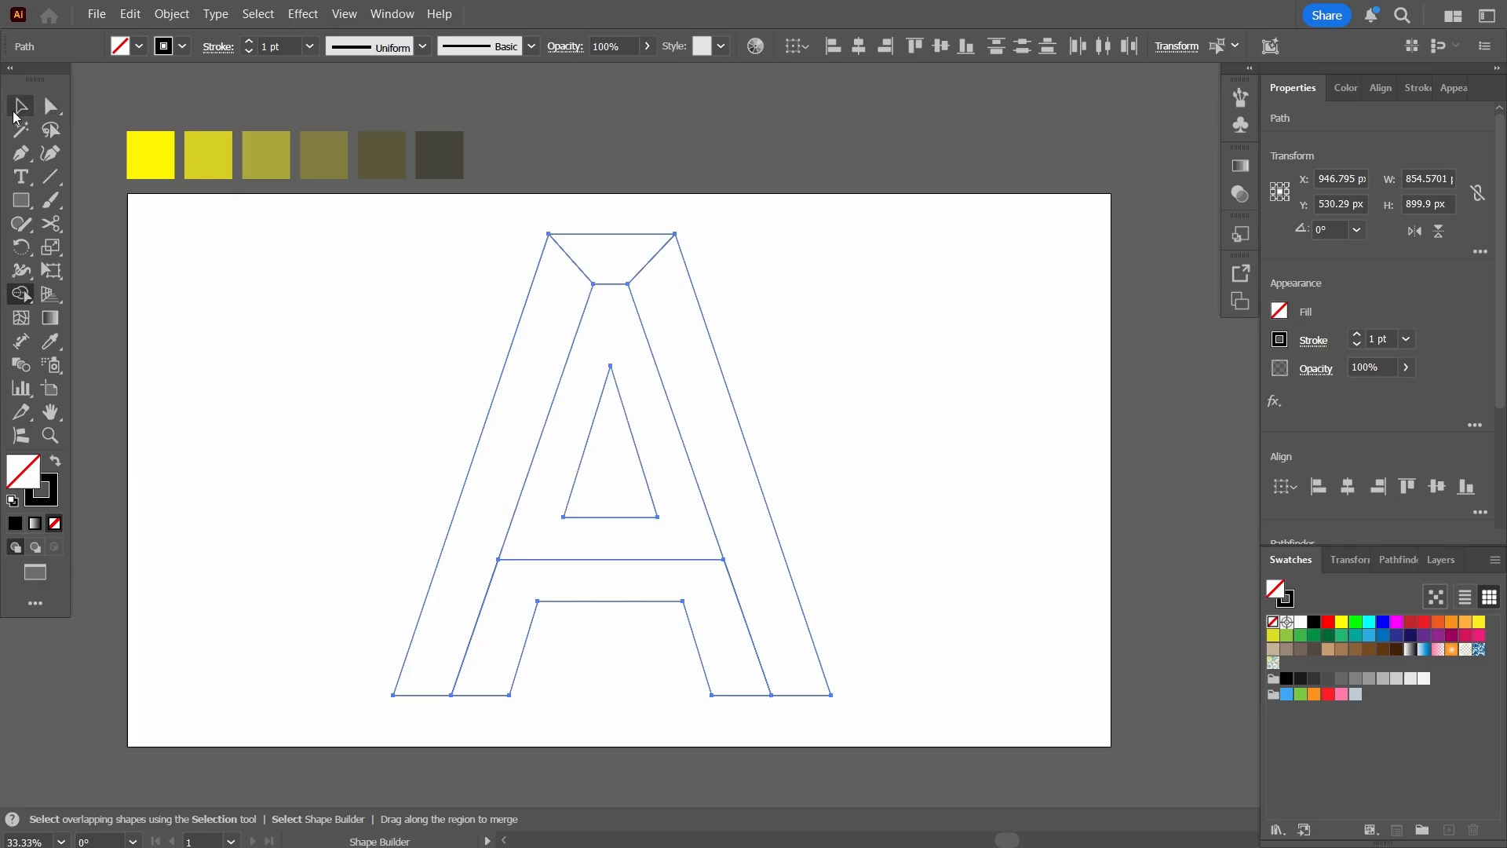
Draw a vertical line about 159 px long from the inner triangle's apex up to the bevel's short lower edge.
{"action": "left_click", "coordinate": [21, 153]}
{"action": "left_click", "coordinate": [329, 323], "text": "ctrl"}
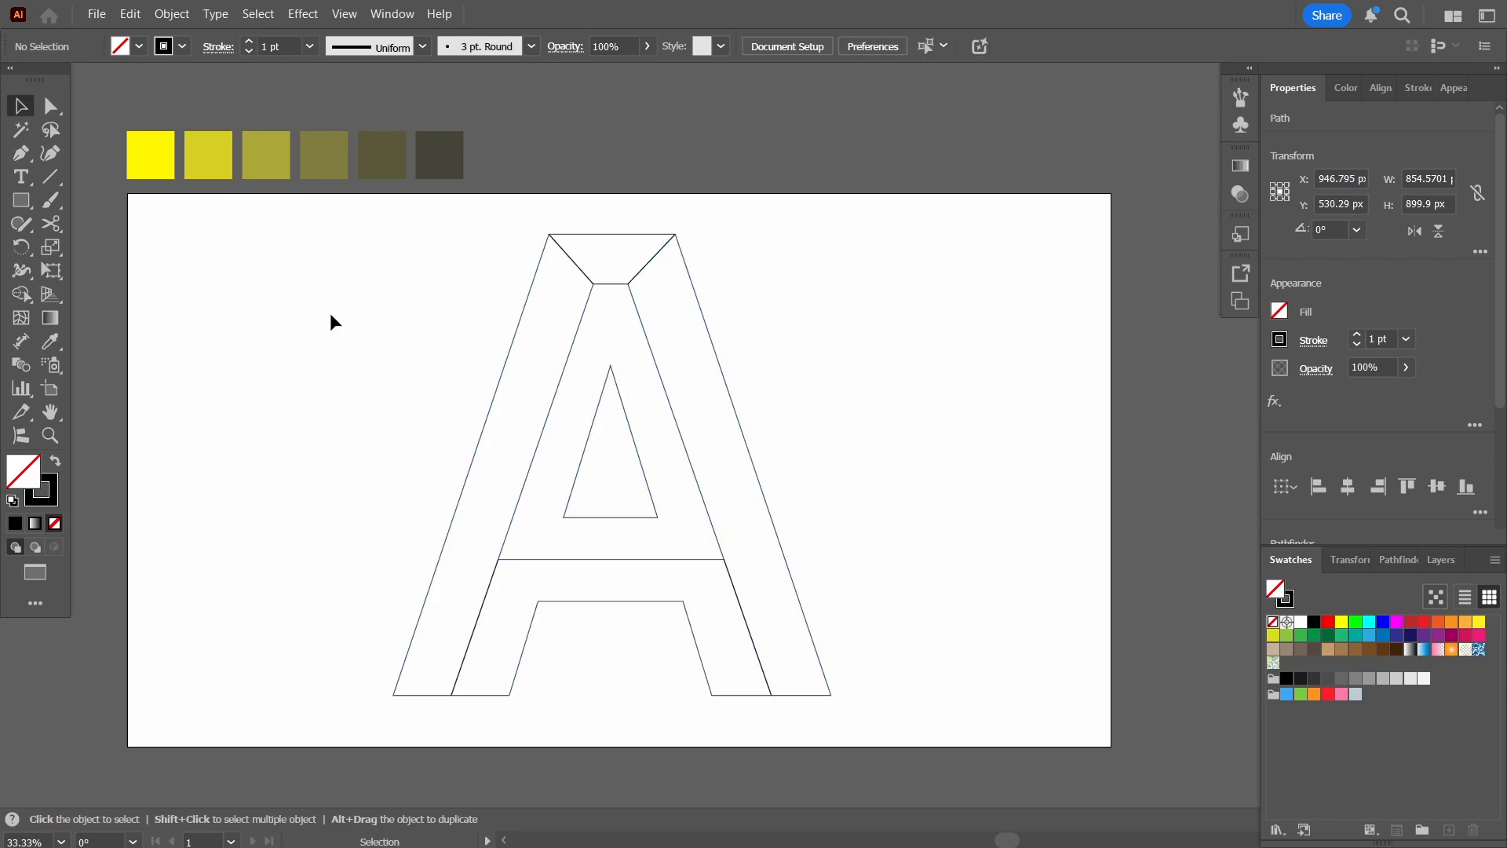
{"action": "left_click", "coordinate": [611, 365]}
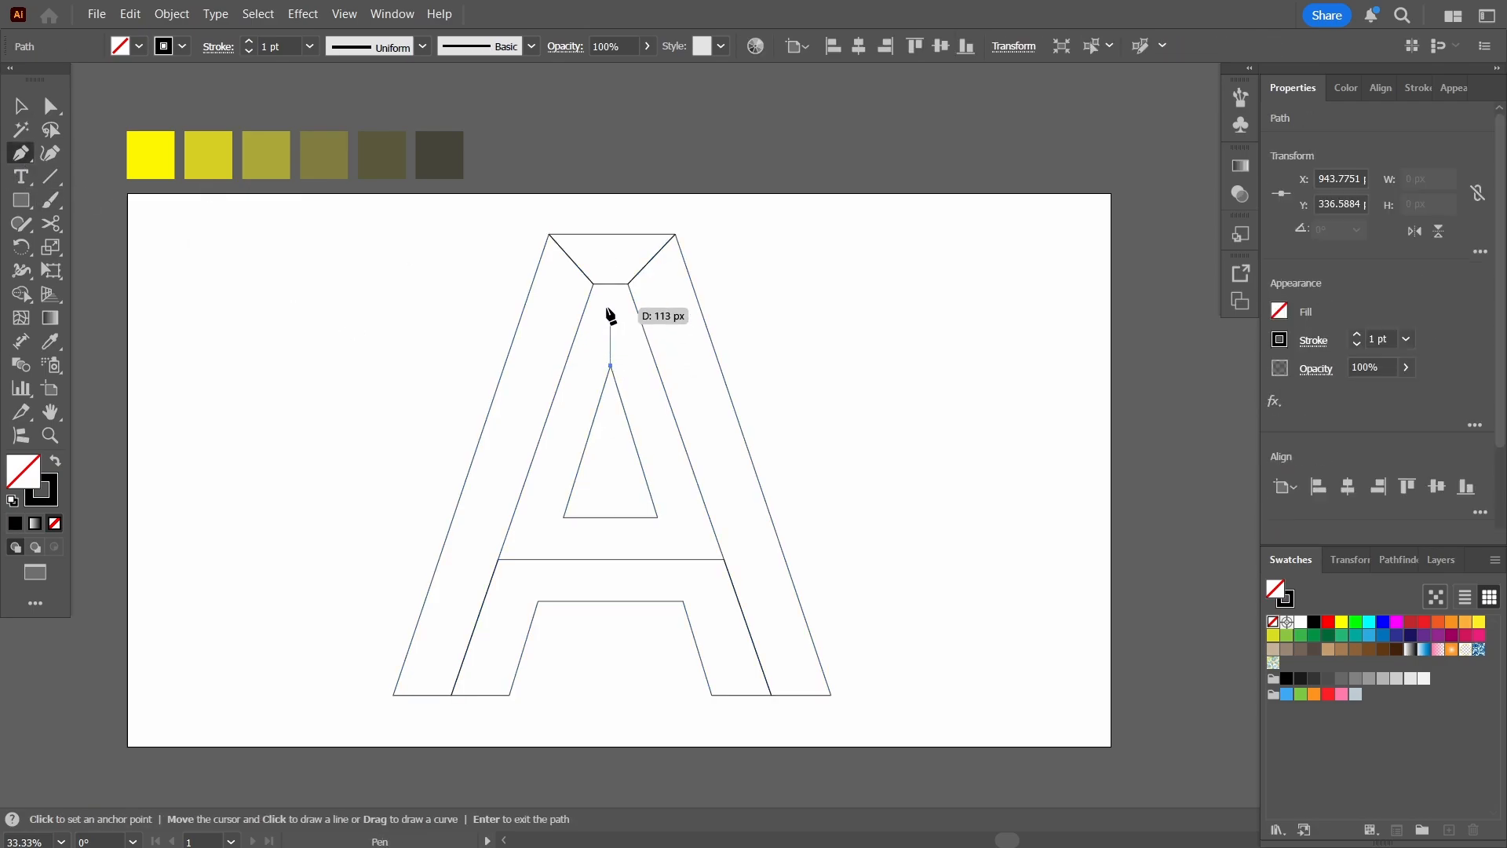
{"action": "left_click", "coordinate": [611, 283]}
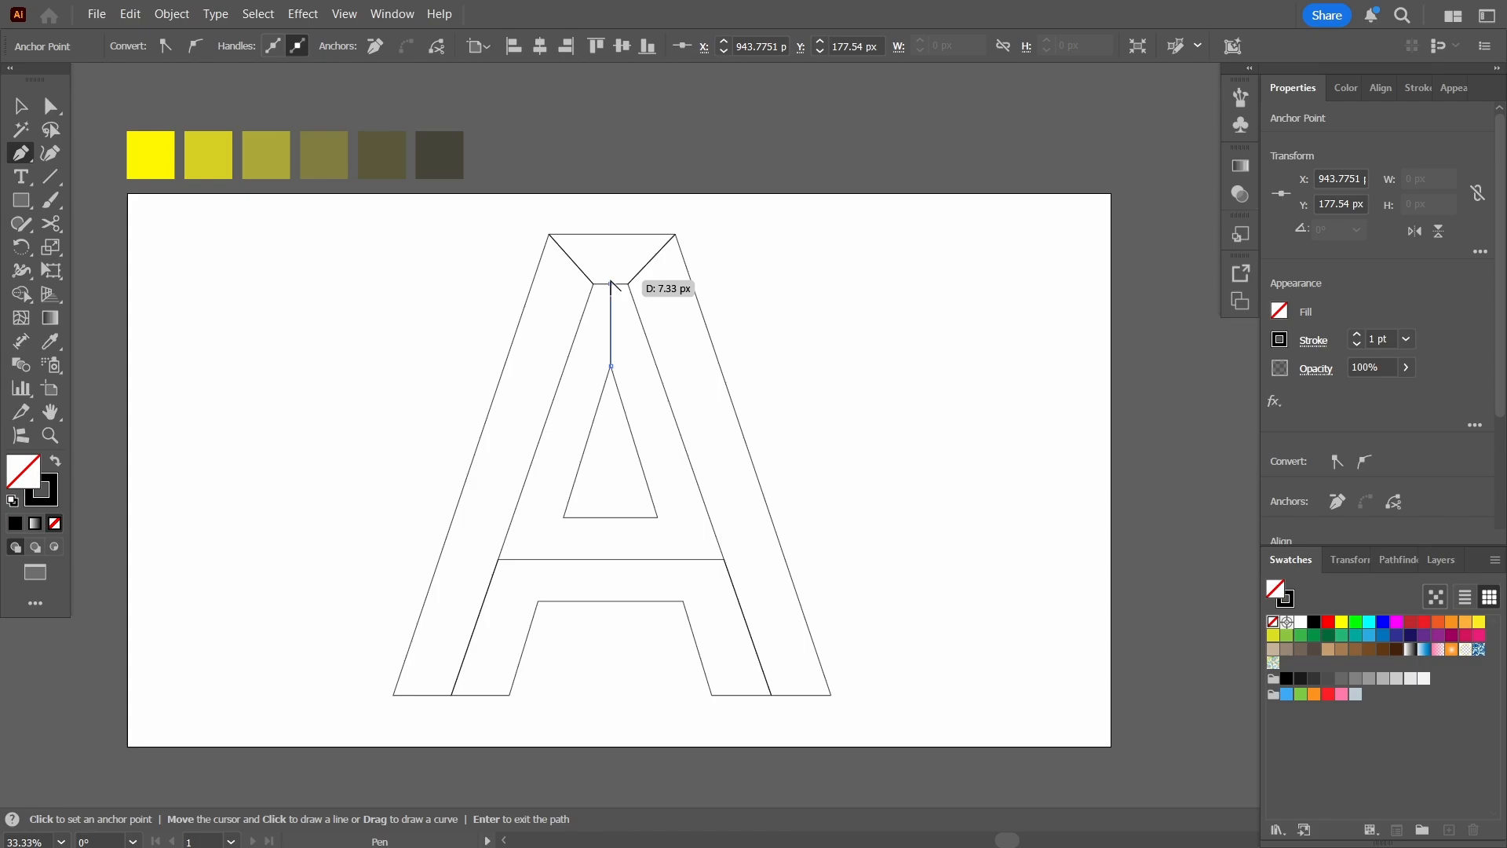
{"action": "scroll", "coordinate": [611, 284], "scroll_direction": "up", "scroll_amount": 3}
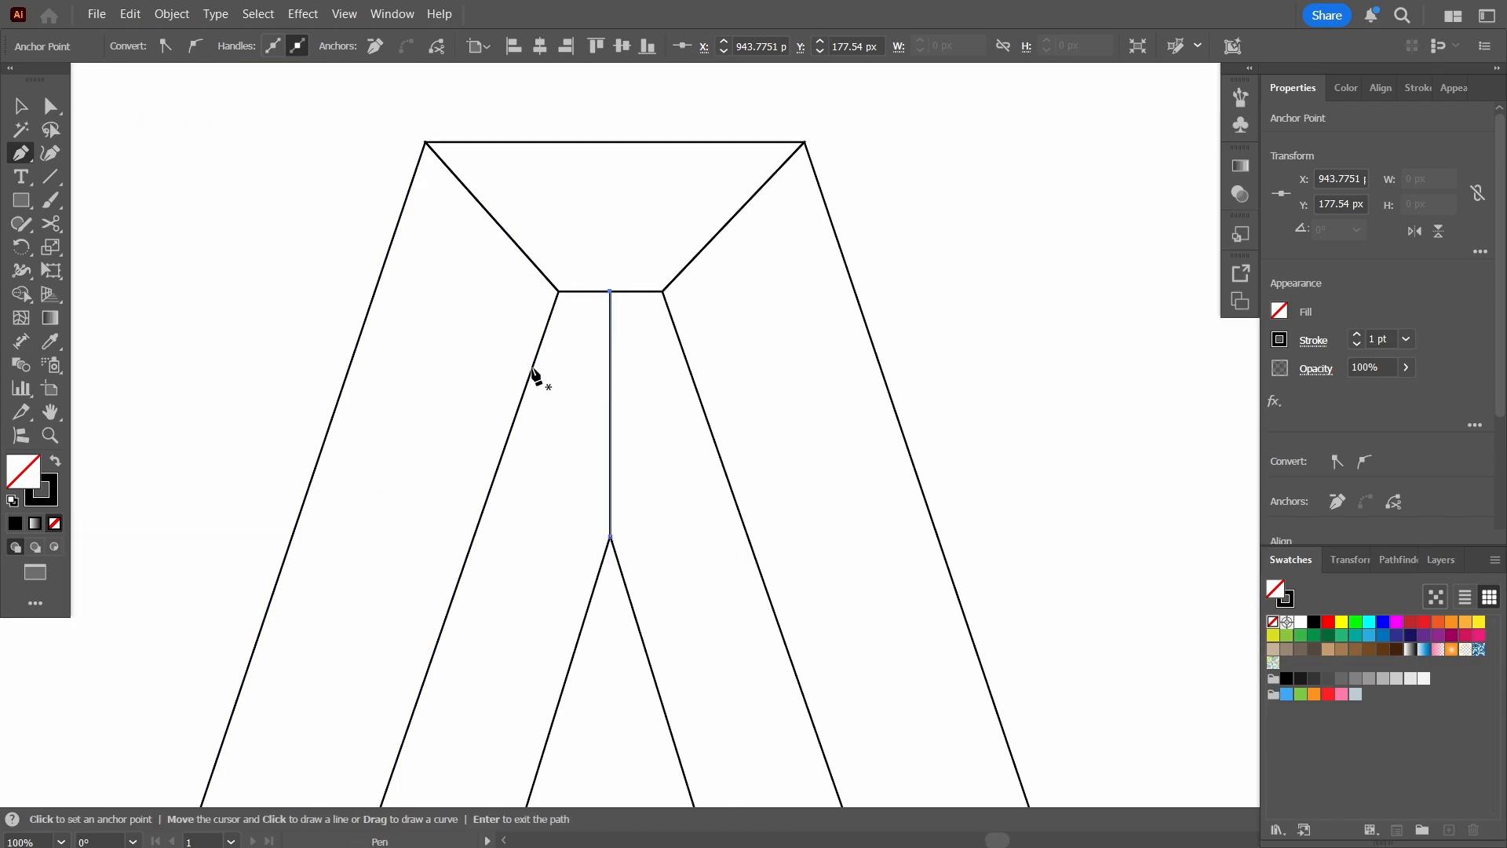
{"action": "left_click", "coordinate": [20, 106]}
{"action": "left_click", "coordinate": [125, 126]}
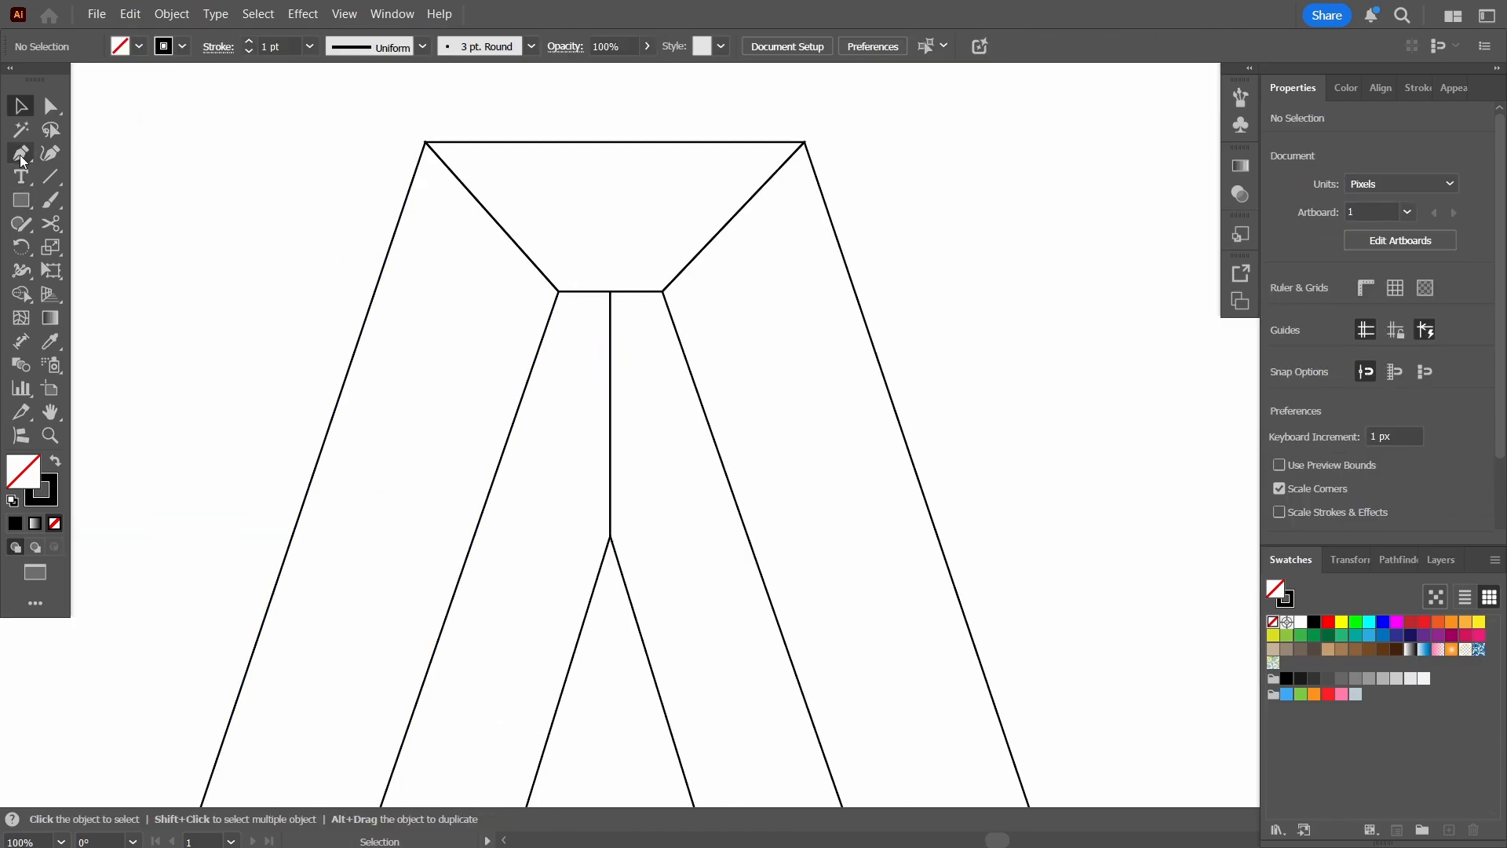
Draw a downward-pointing triangle under the bevel's short edge, about 67 px wide and 44 px deep, with its tip on the vertical line.
{"action": "left_click", "coordinate": [22, 155]}
{"action": "left_click", "coordinate": [559, 291]}
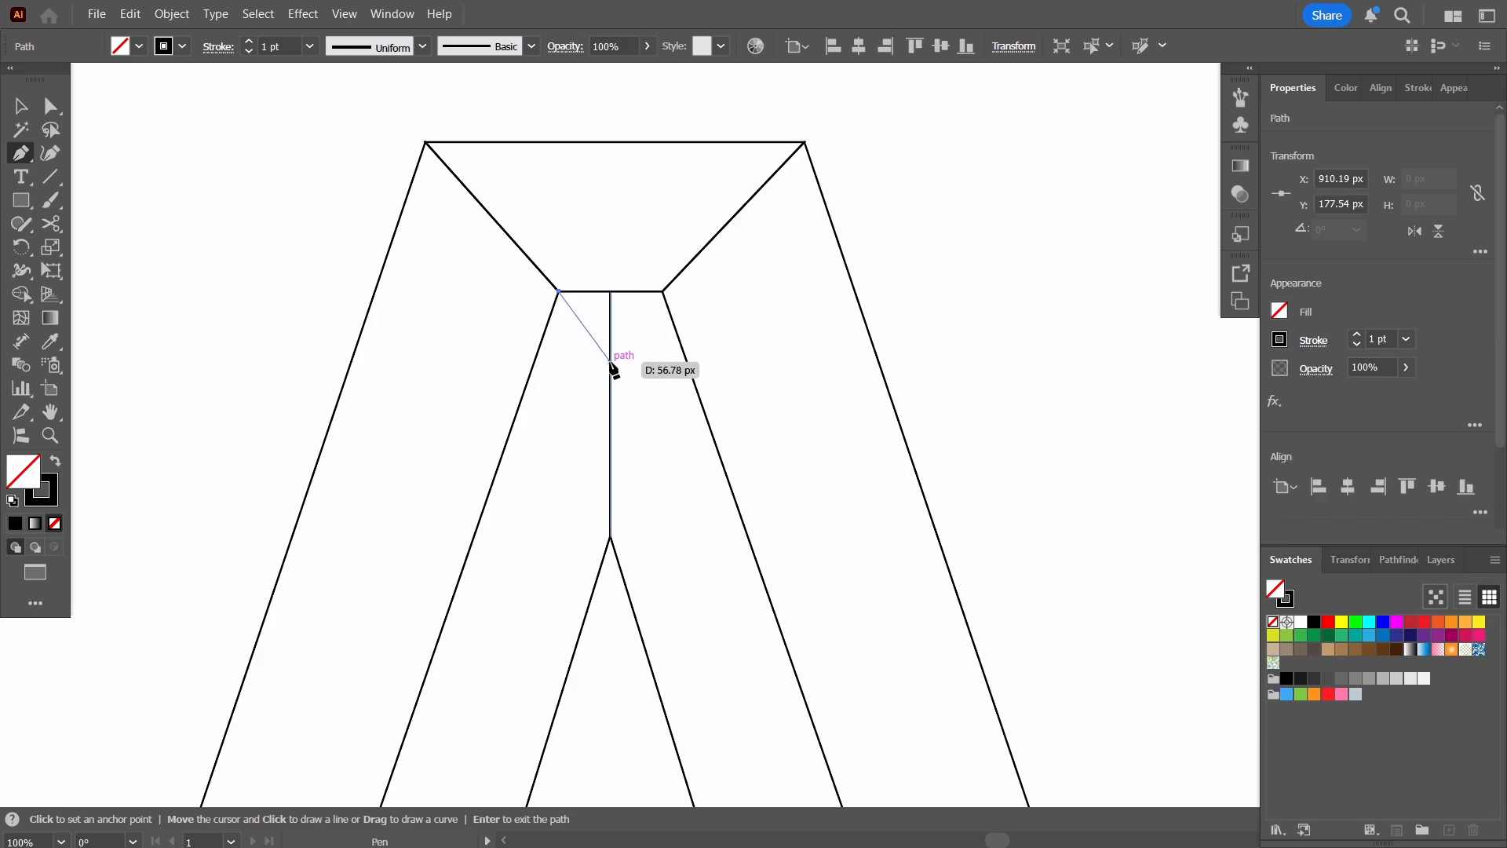
{"action": "left_click", "coordinate": [611, 360]}
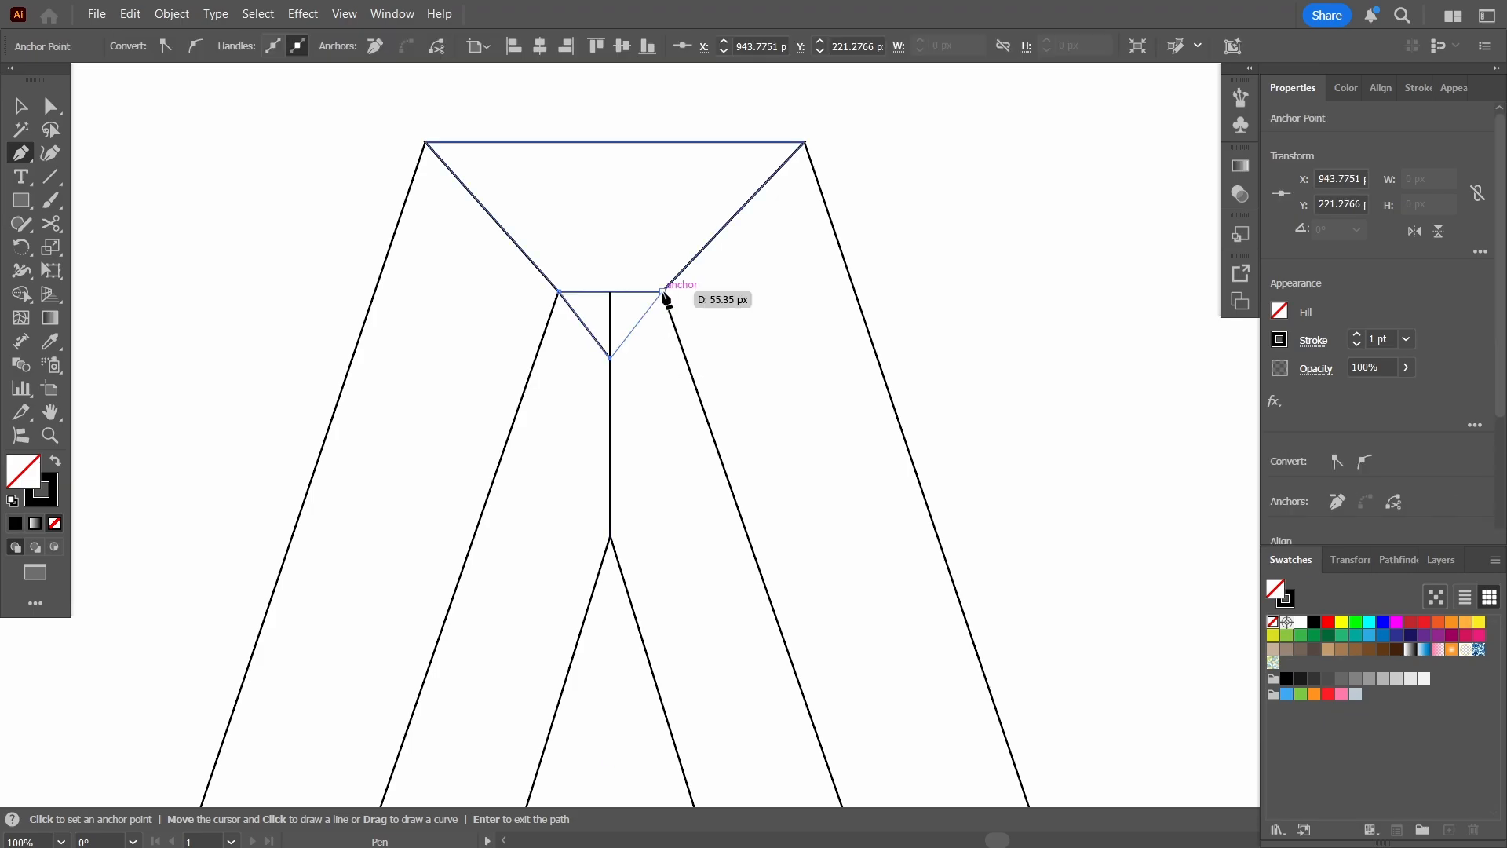
{"action": "left_click", "coordinate": [663, 292]}
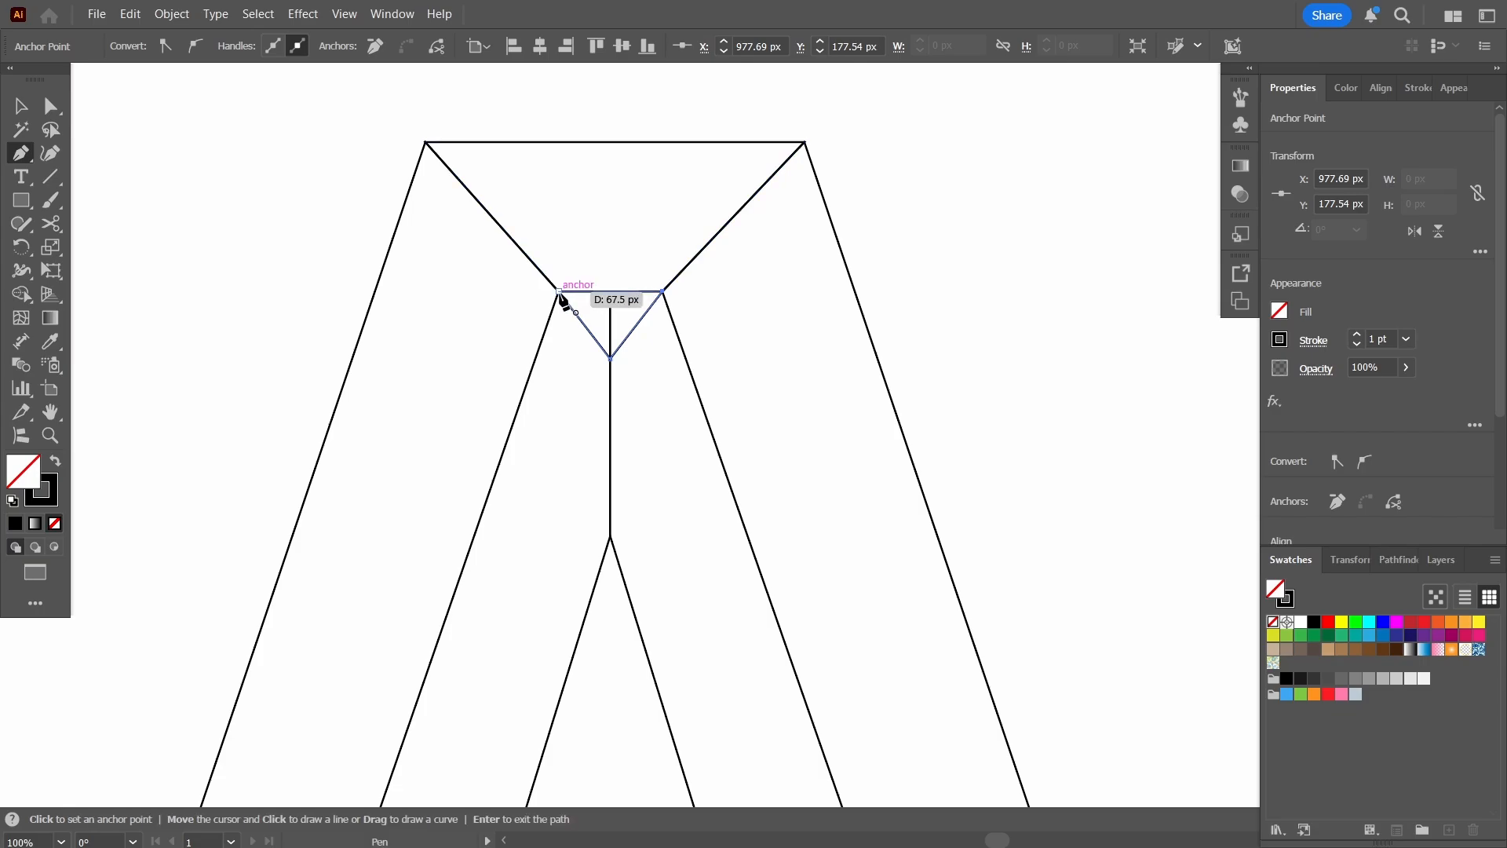
{"action": "left_click", "coordinate": [558, 292]}
{"action": "key", "text": "v"}
{"action": "left_click", "coordinate": [190, 290]}
Select all of the A's paths and merge the two halves of the small triangle below the bevel with Shape Builder.
{"action": "scroll", "coordinate": [190, 291], "scroll_direction": "down", "scroll_amount": 2}
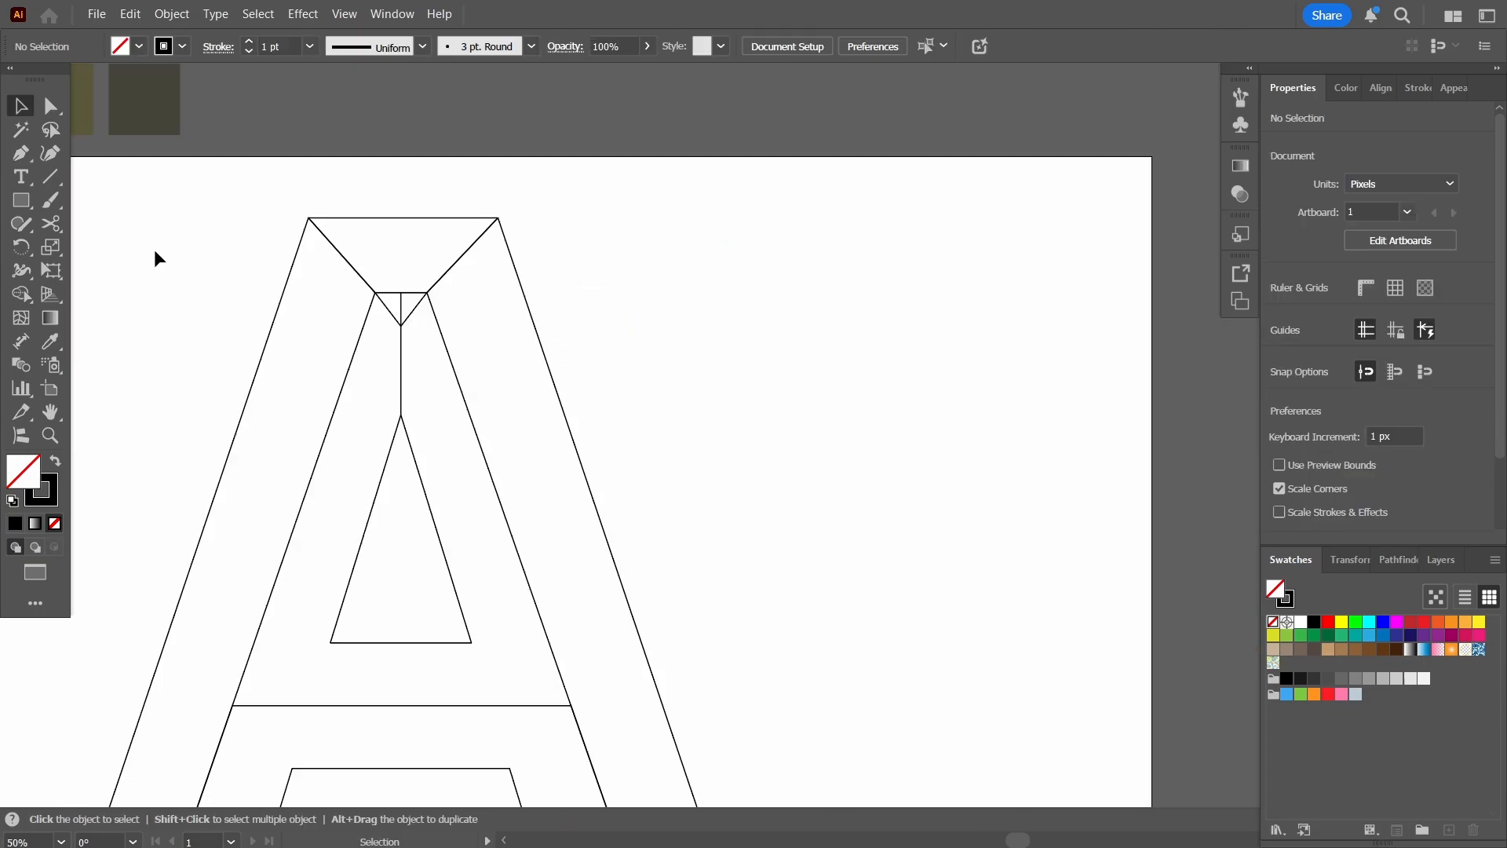
{"action": "left_click_drag", "start_coordinate": [157, 251], "coordinate": [736, 656]}
{"action": "scroll", "coordinate": [314, 192], "scroll_direction": "down", "scroll_amount": 1}
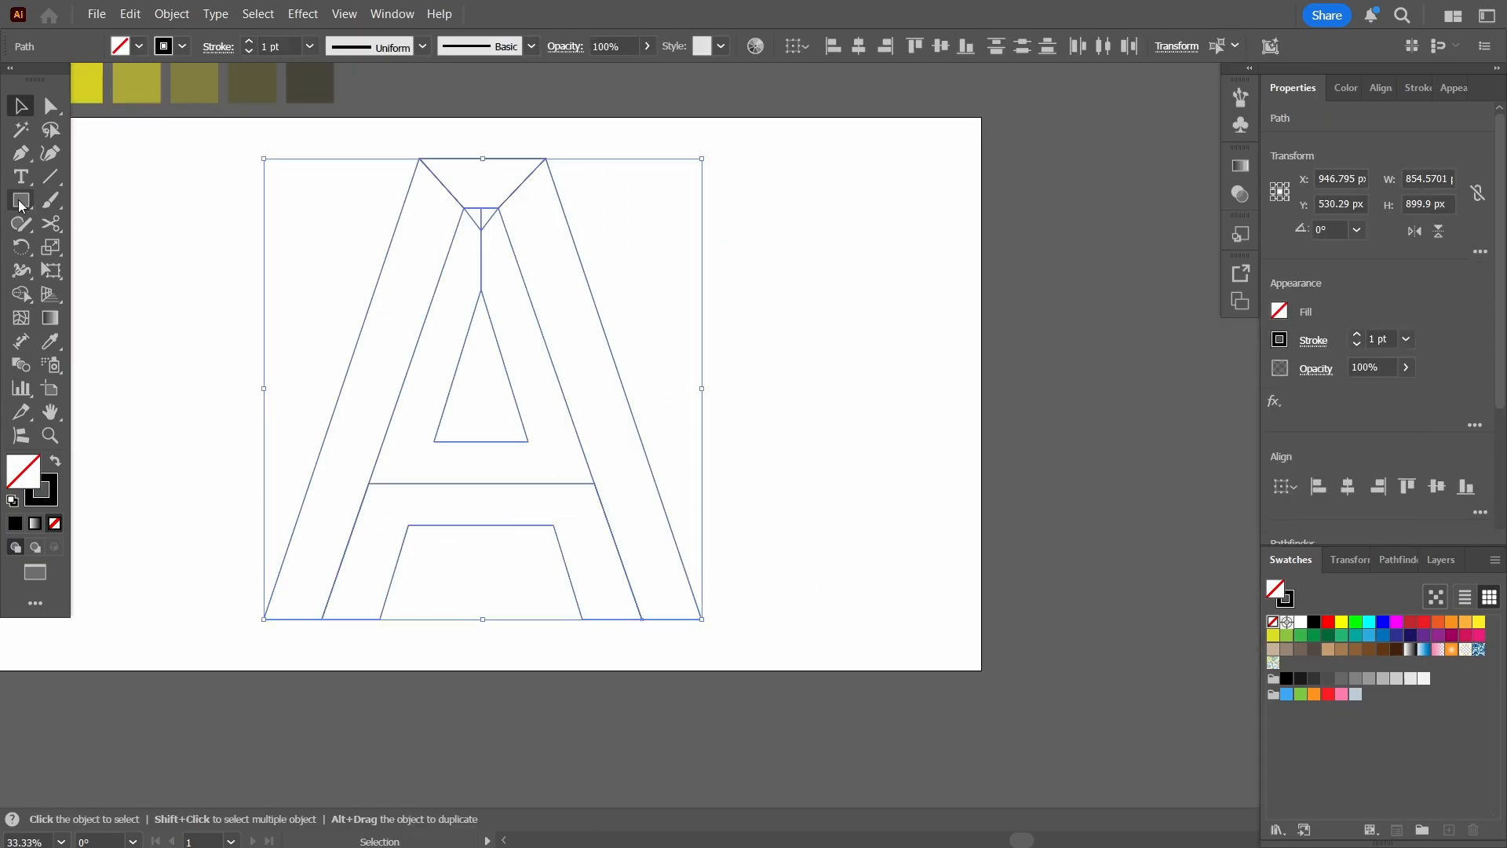
{"action": "left_click", "coordinate": [21, 294]}
{"action": "scroll", "coordinate": [477, 219], "scroll_direction": "up", "scroll_amount": 2}
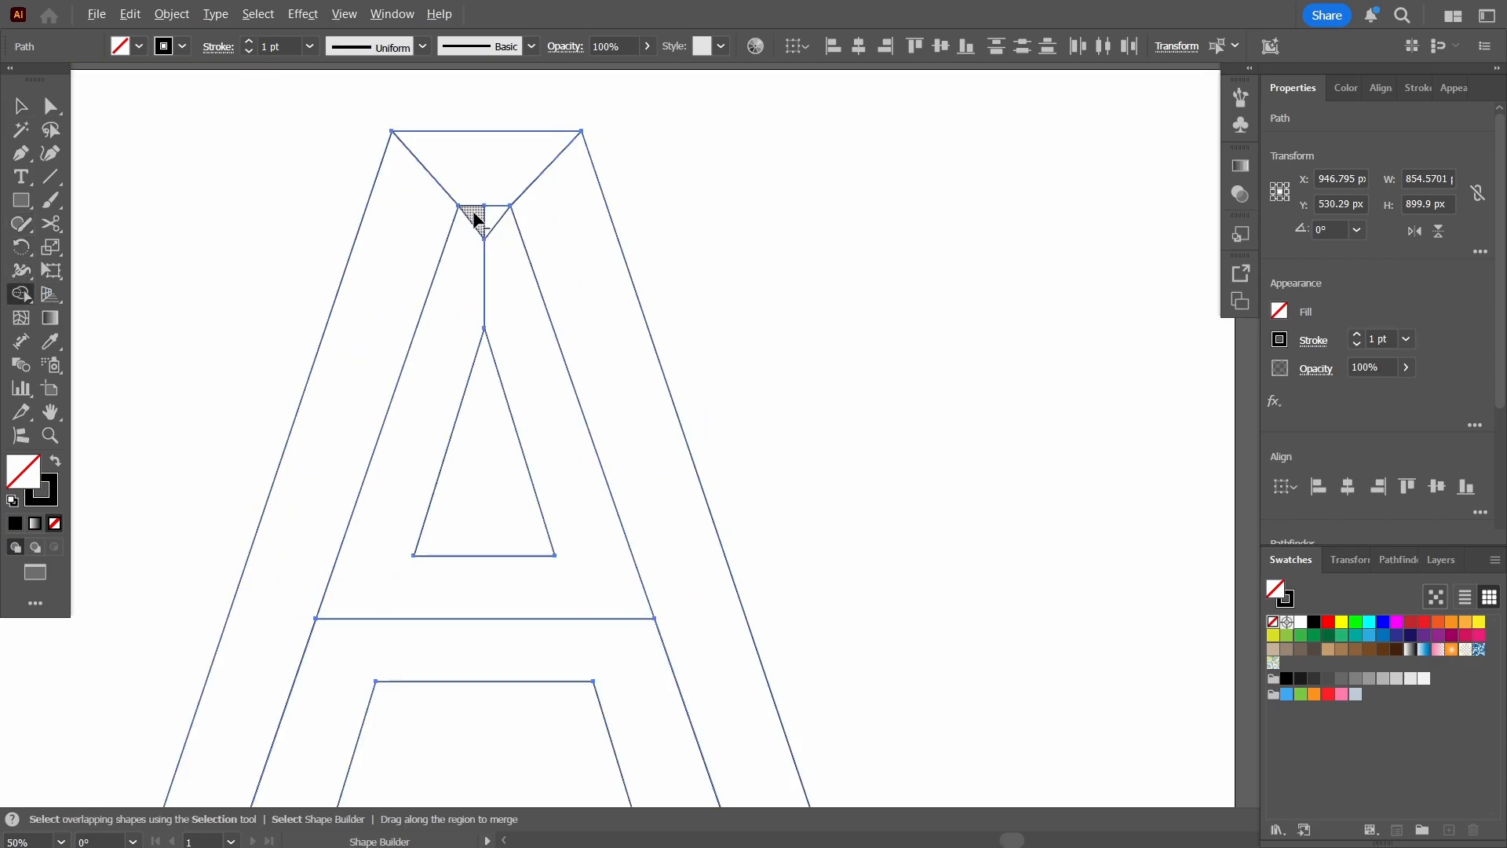
{"action": "left_click_drag", "start_coordinate": [498, 223], "coordinate": [437, 373]}
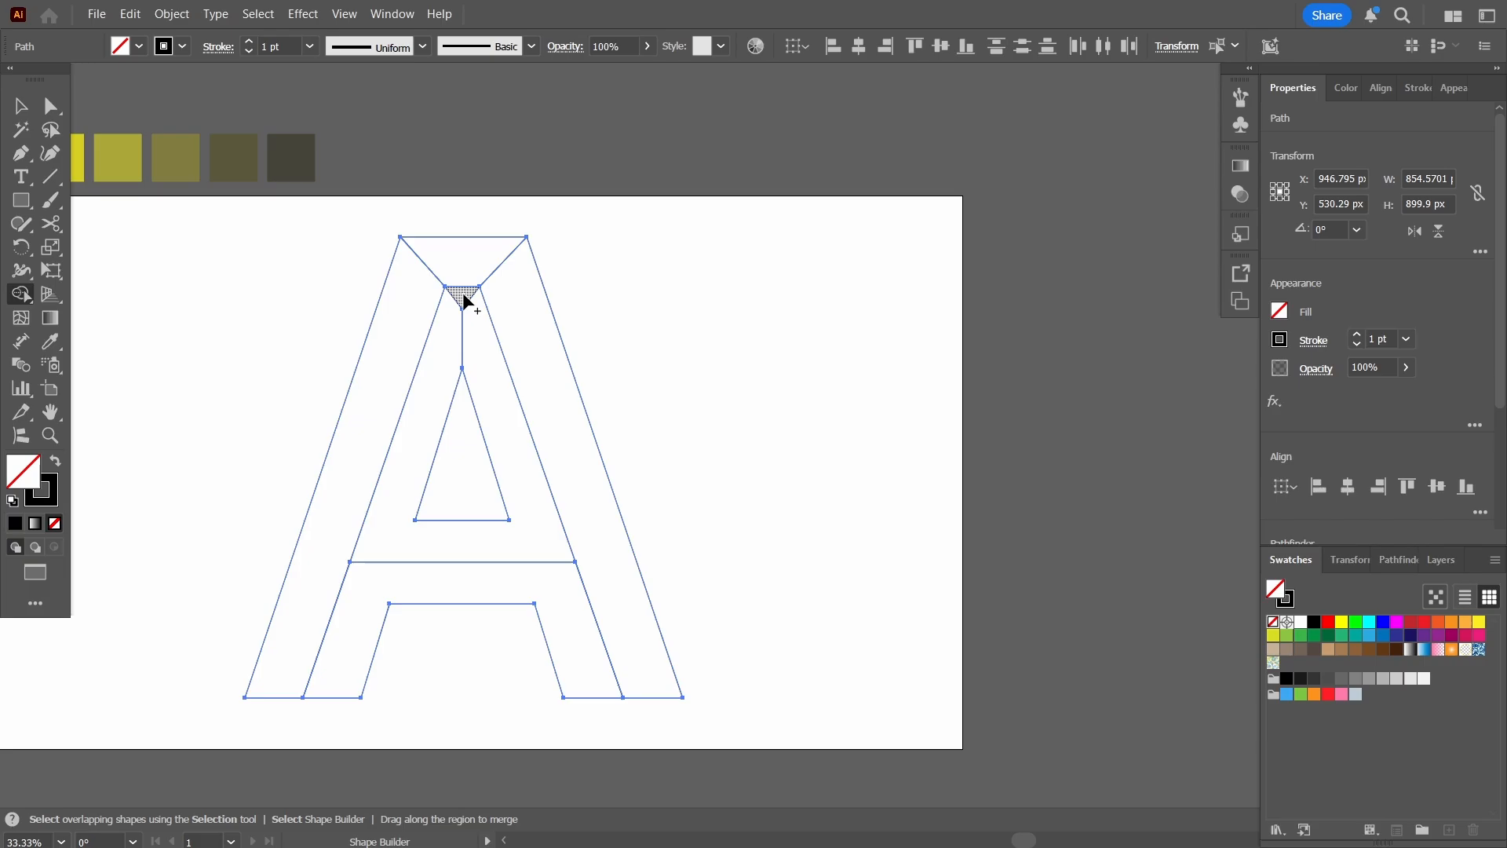
{"action": "left_click_drag", "start_coordinate": [469, 299], "coordinate": [512, 437]}
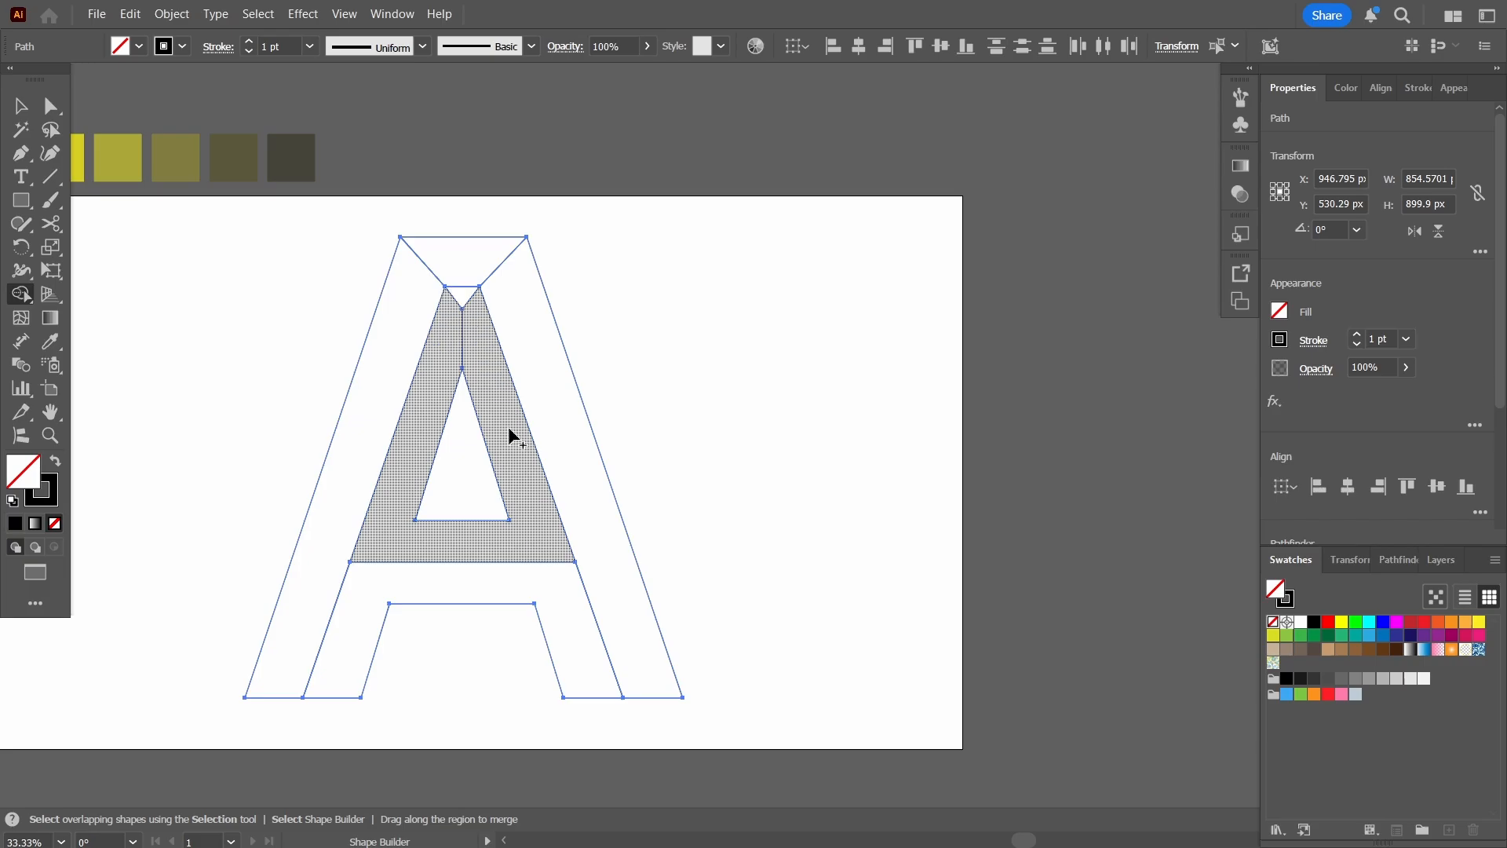
{"action": "key", "text": "v"}
{"action": "scroll", "coordinate": [242, 472], "scroll_direction": "up", "scroll_amount": 1}
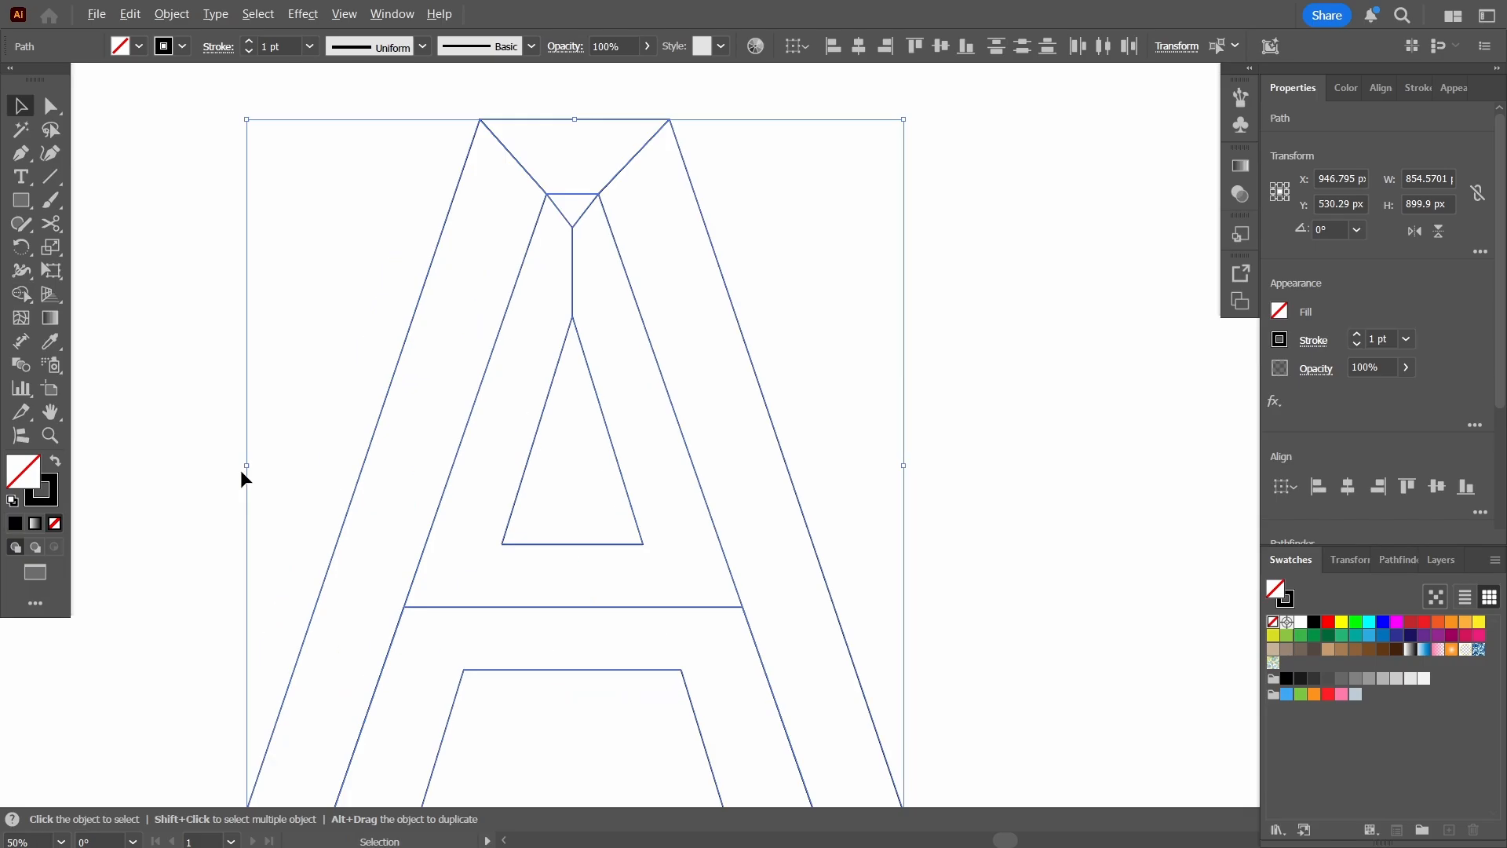
{"action": "left_click", "coordinate": [121, 270]}
Draw diagonals from the inner triangle's two lower corners to the ends of the crossbar's centre line.
{"action": "left_click", "coordinate": [21, 153]}
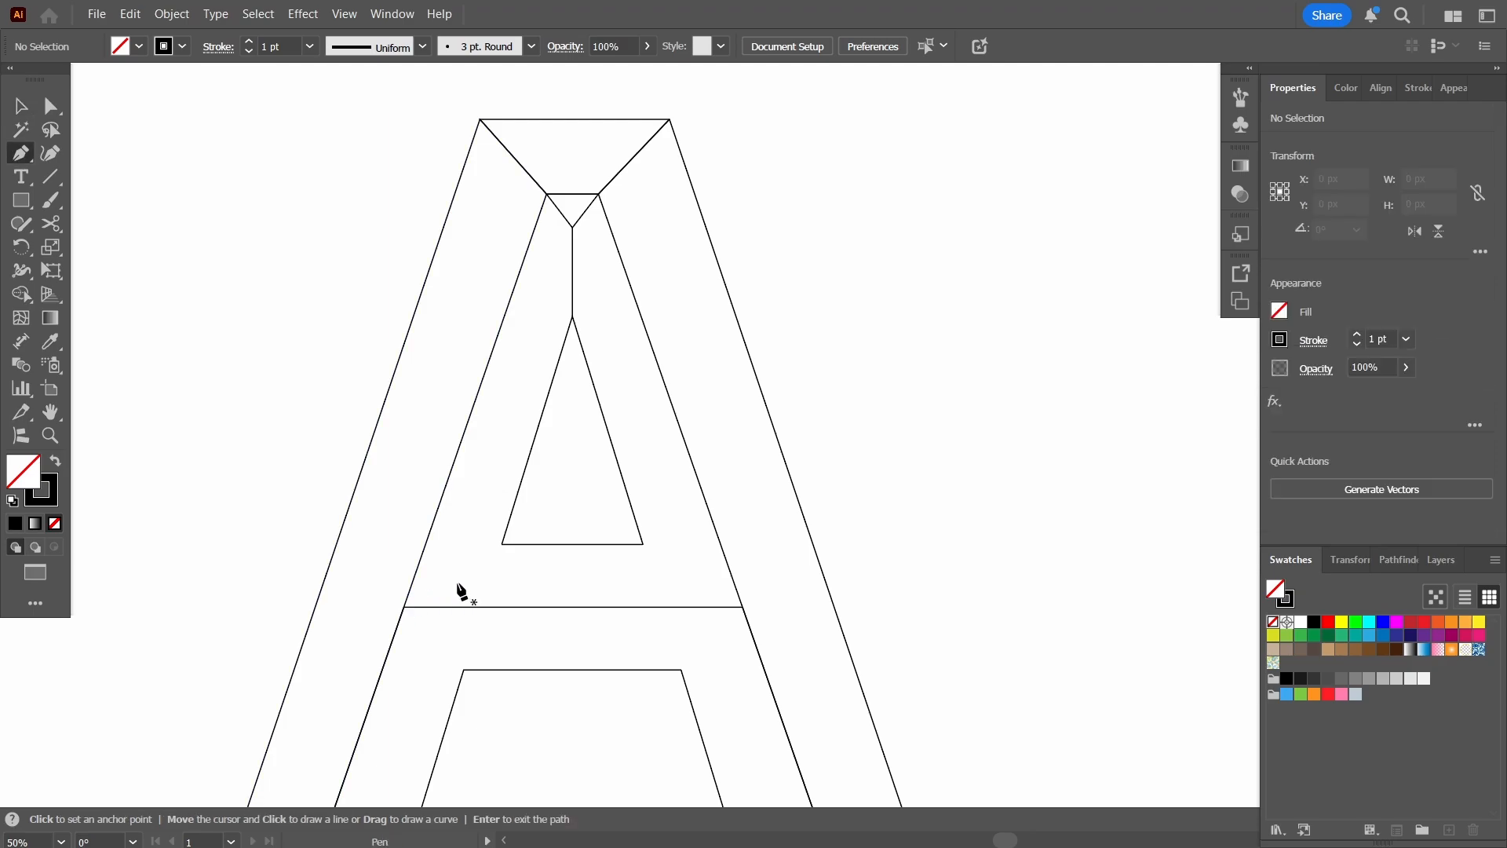
{"action": "left_click", "coordinate": [405, 607]}
{"action": "left_click", "coordinate": [502, 544]}
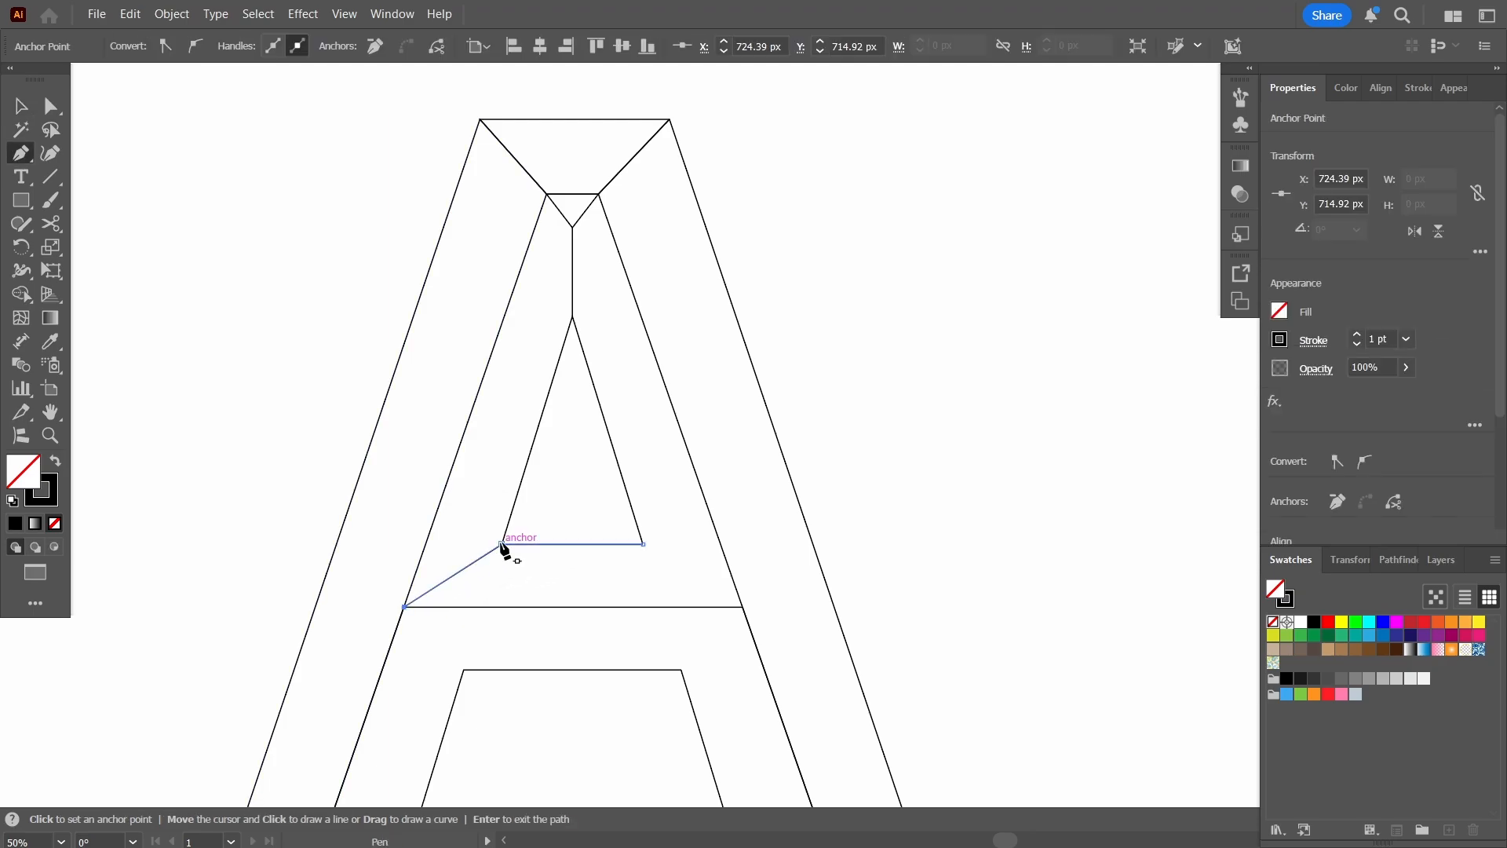
{"action": "left_click", "coordinate": [644, 544]}
{"action": "left_click", "coordinate": [743, 606]}
Draw diagonals about 114 px long from the lower opening's two upper corners to the ends of the crossbar's centre line.
{"action": "left_click", "coordinate": [680, 670]}
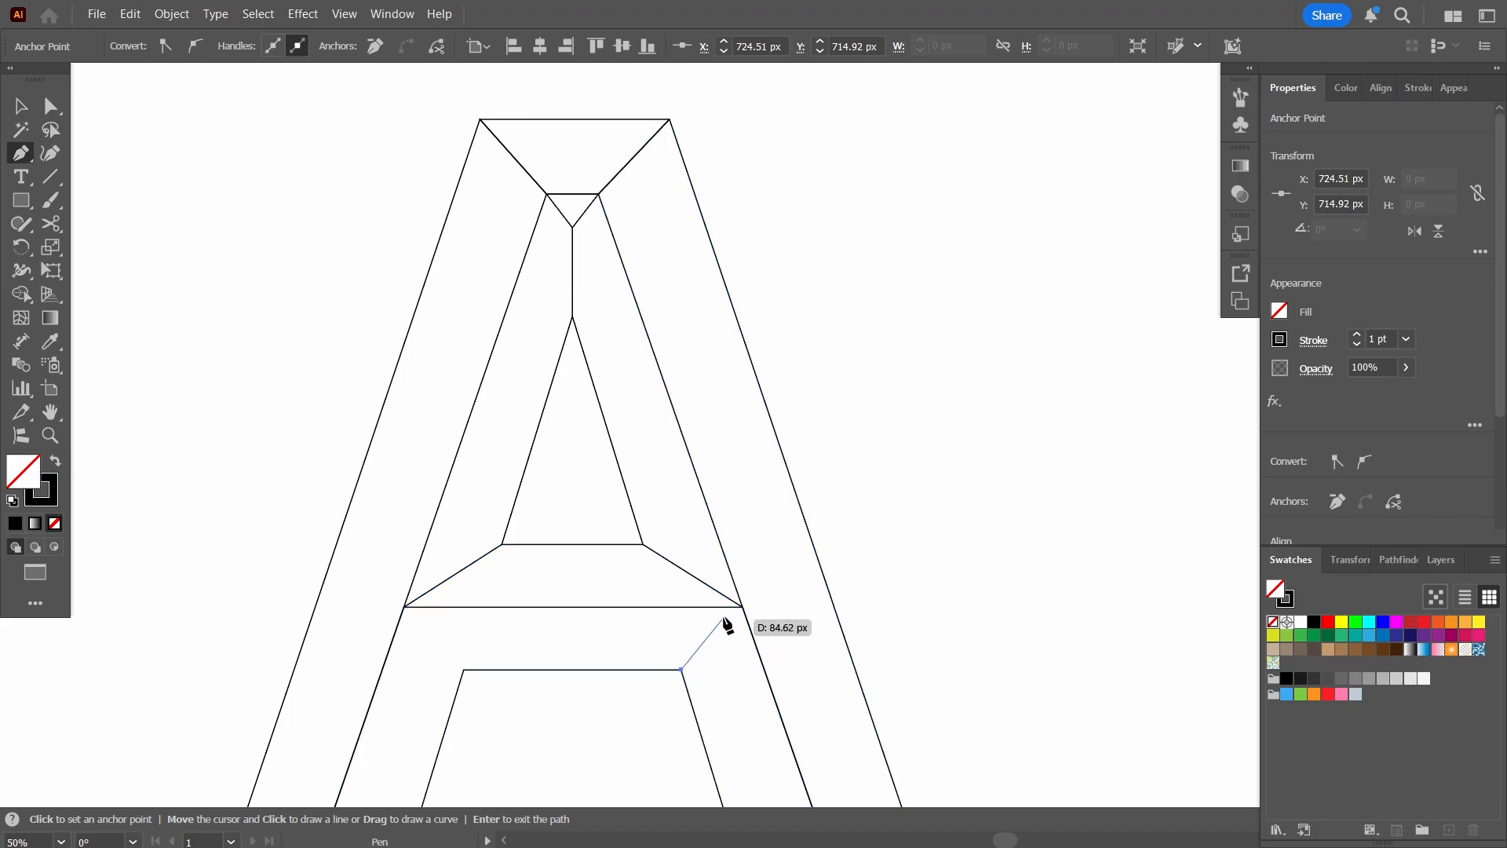
{"action": "left_click", "coordinate": [743, 607]}
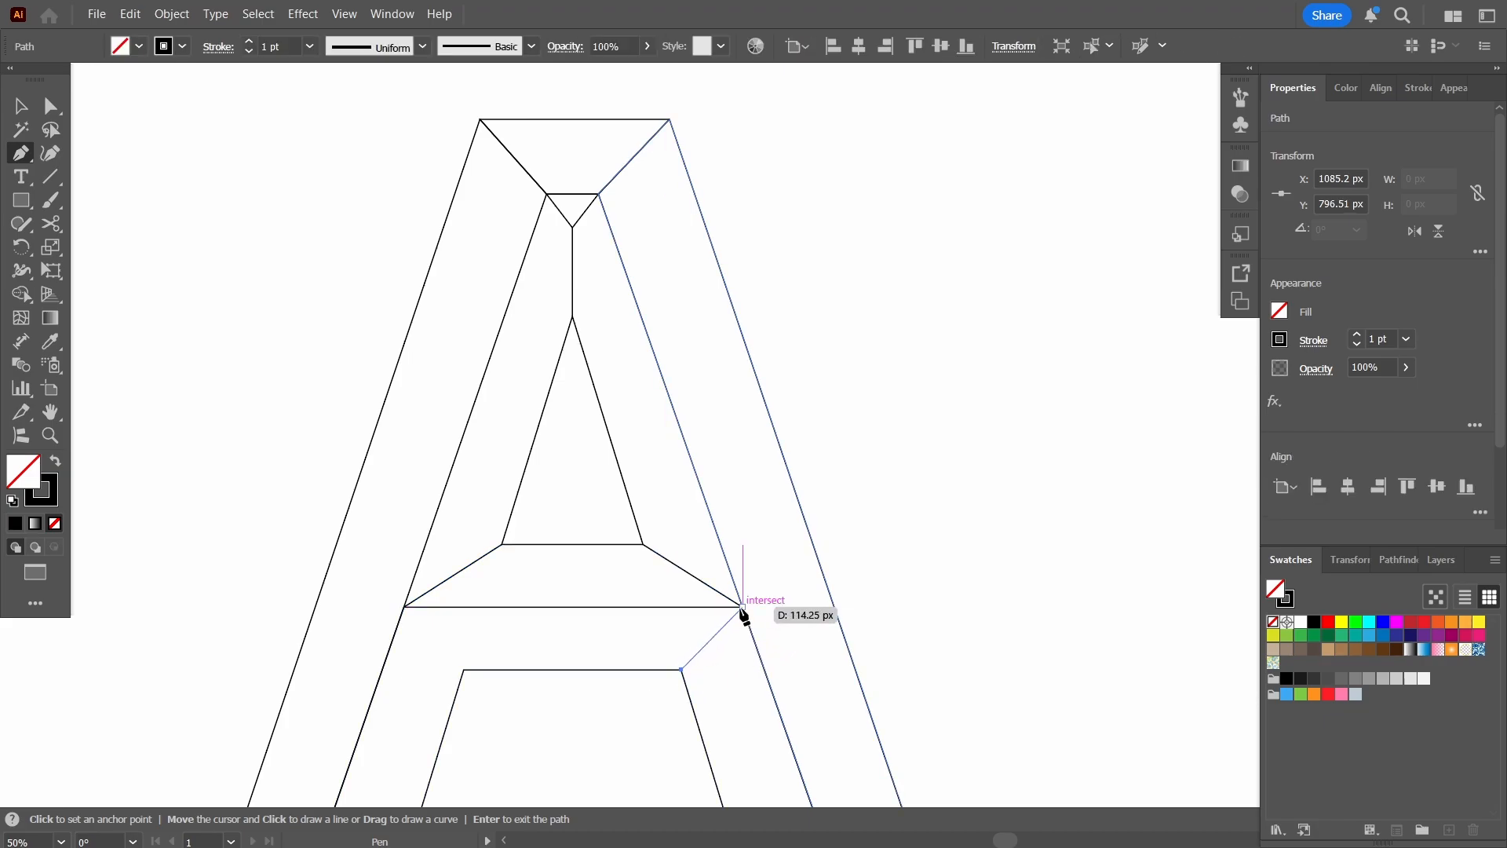
{"action": "left_click", "coordinate": [464, 670]}
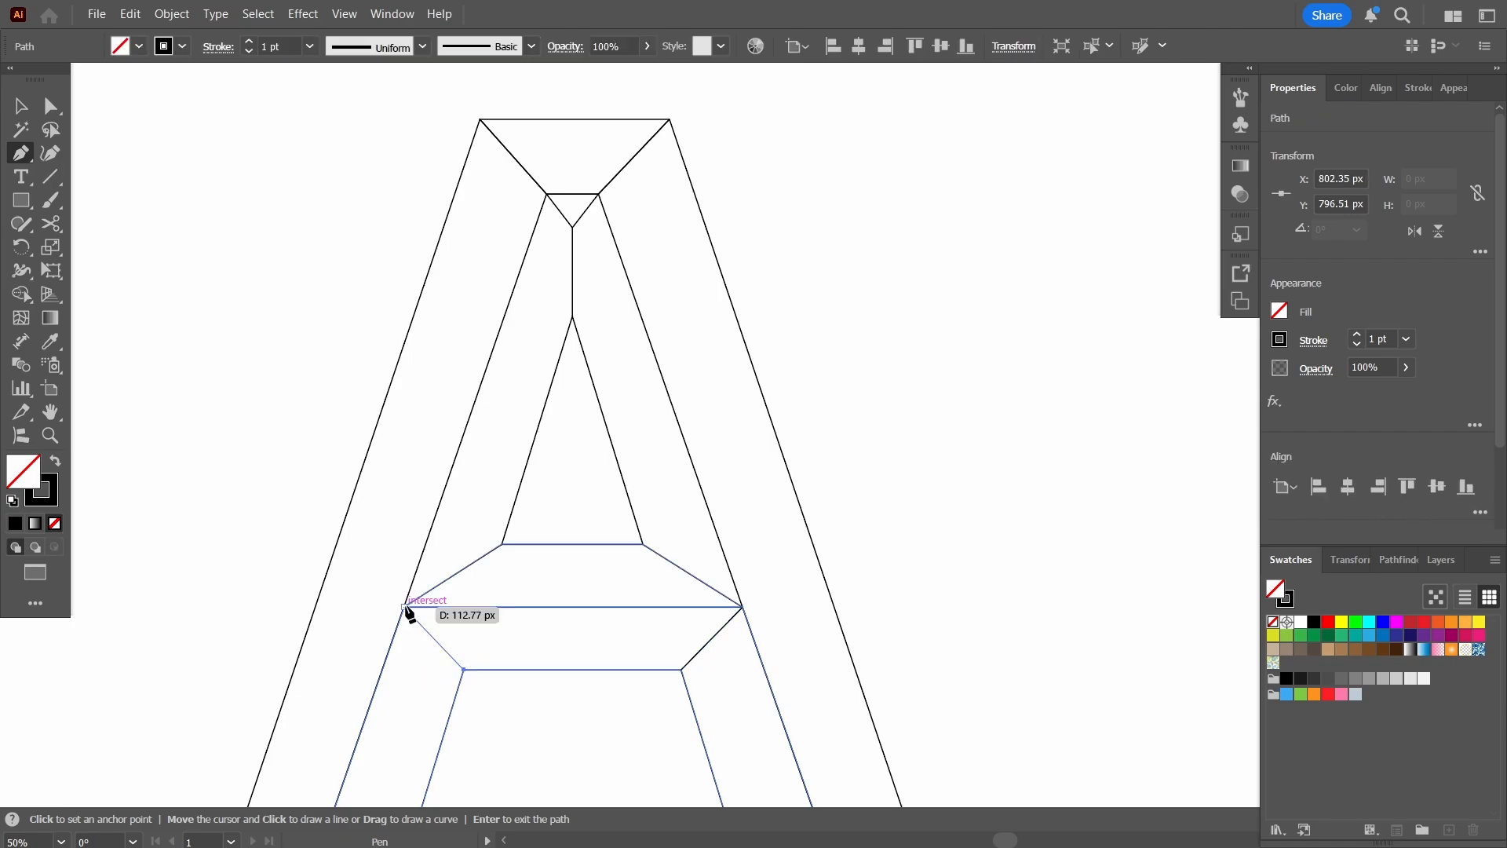
{"action": "left_click", "coordinate": [404, 607]}
{"action": "key", "text": "Return"}
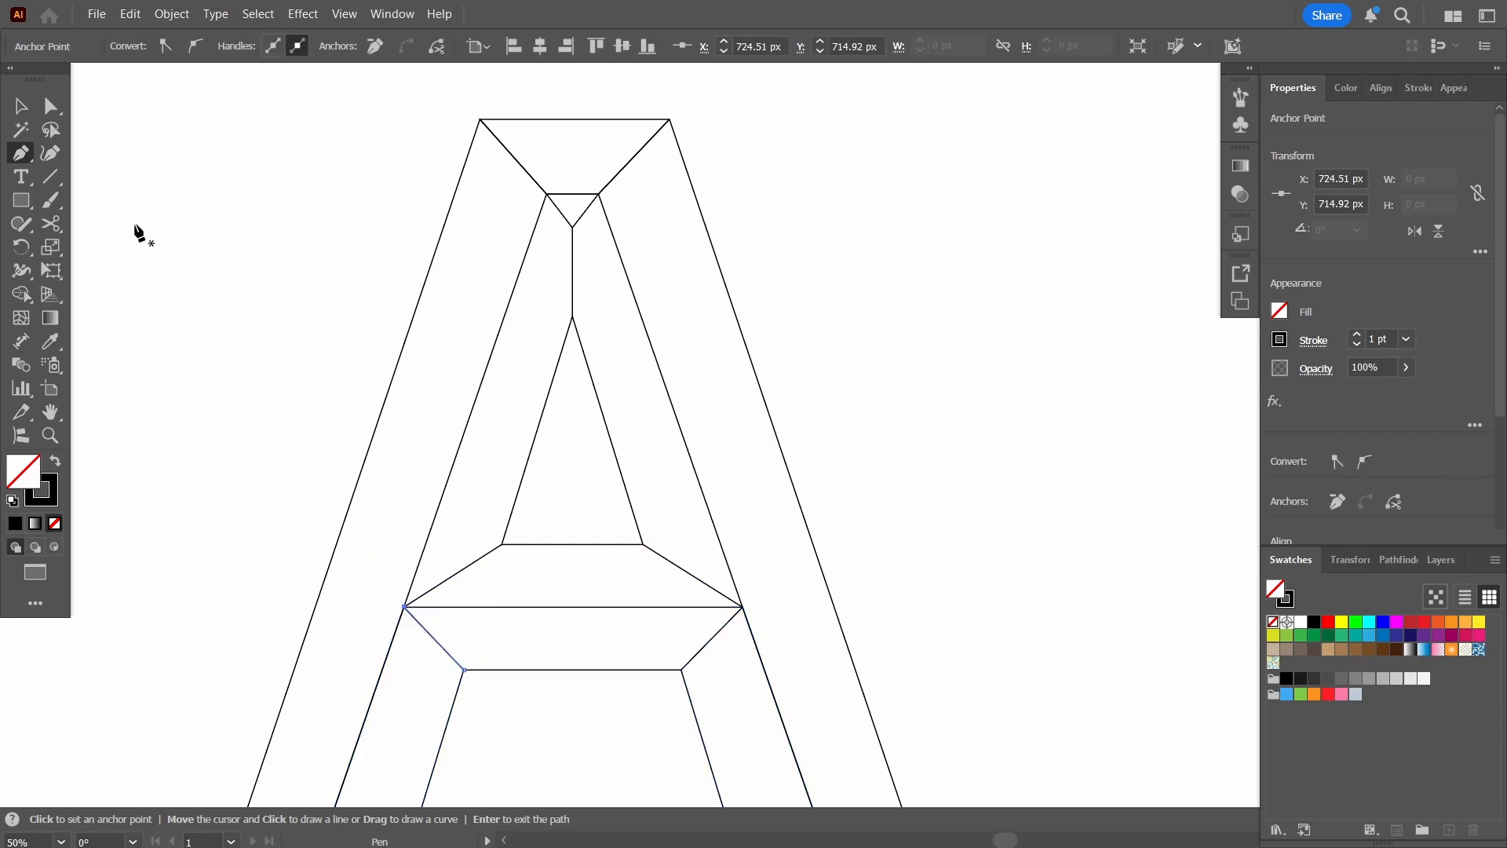
{"action": "key", "text": "v"}
{"action": "left_click", "coordinate": [276, 322]}
Select the whole A and divide it into separate closed facets along its lines with Shape Builder.
{"action": "scroll", "coordinate": [276, 322], "scroll_direction": "down", "scroll_amount": 2, "text": "alt"}
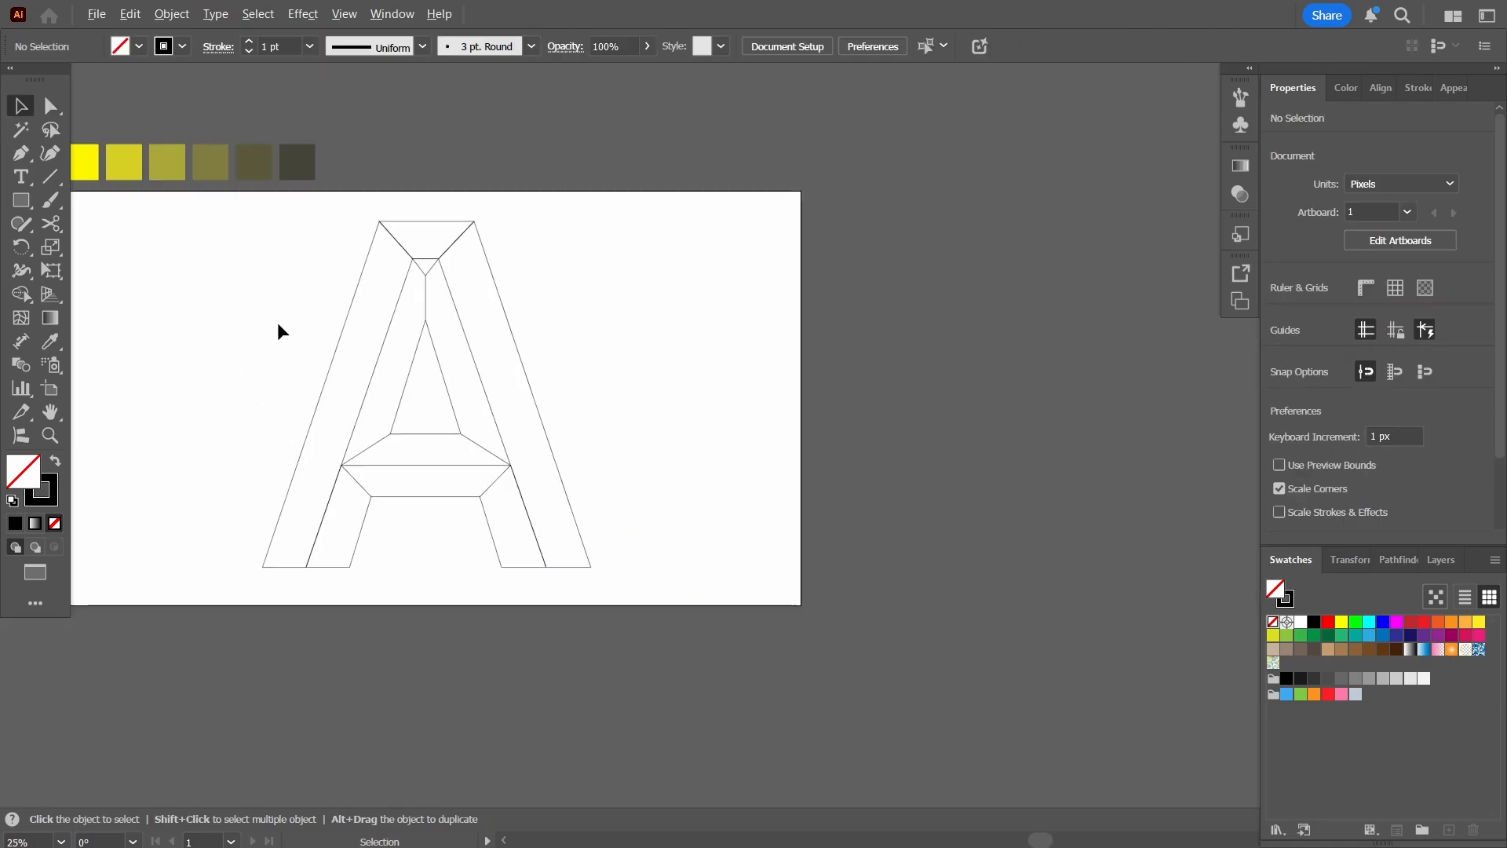
{"action": "left_click_drag", "start_coordinate": [226, 203], "coordinate": [608, 598]}
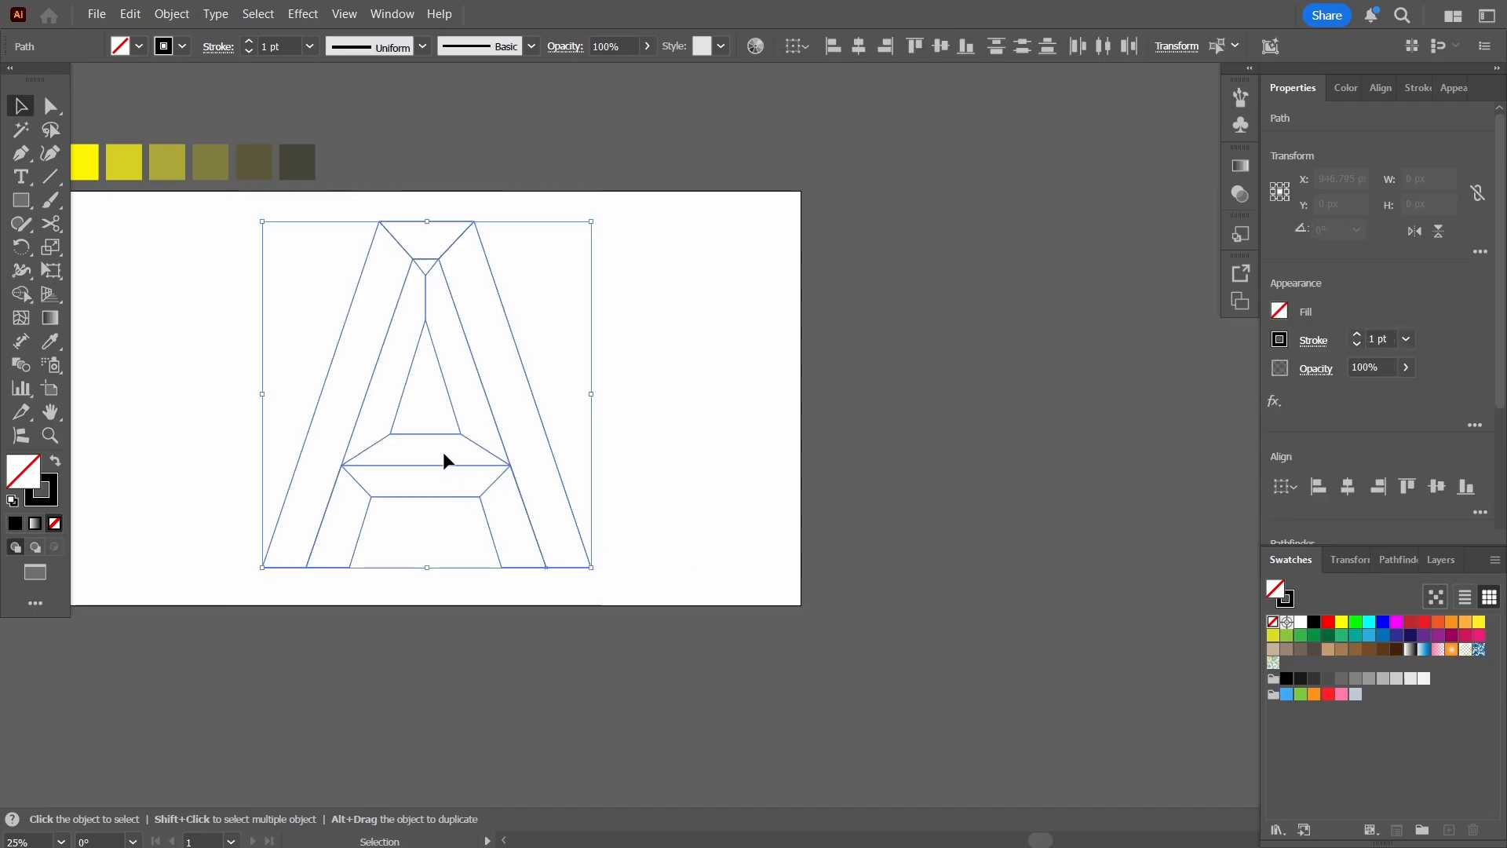
{"action": "scroll", "coordinate": [442, 452], "scroll_direction": "up", "scroll_amount": 1, "text": "alt"}
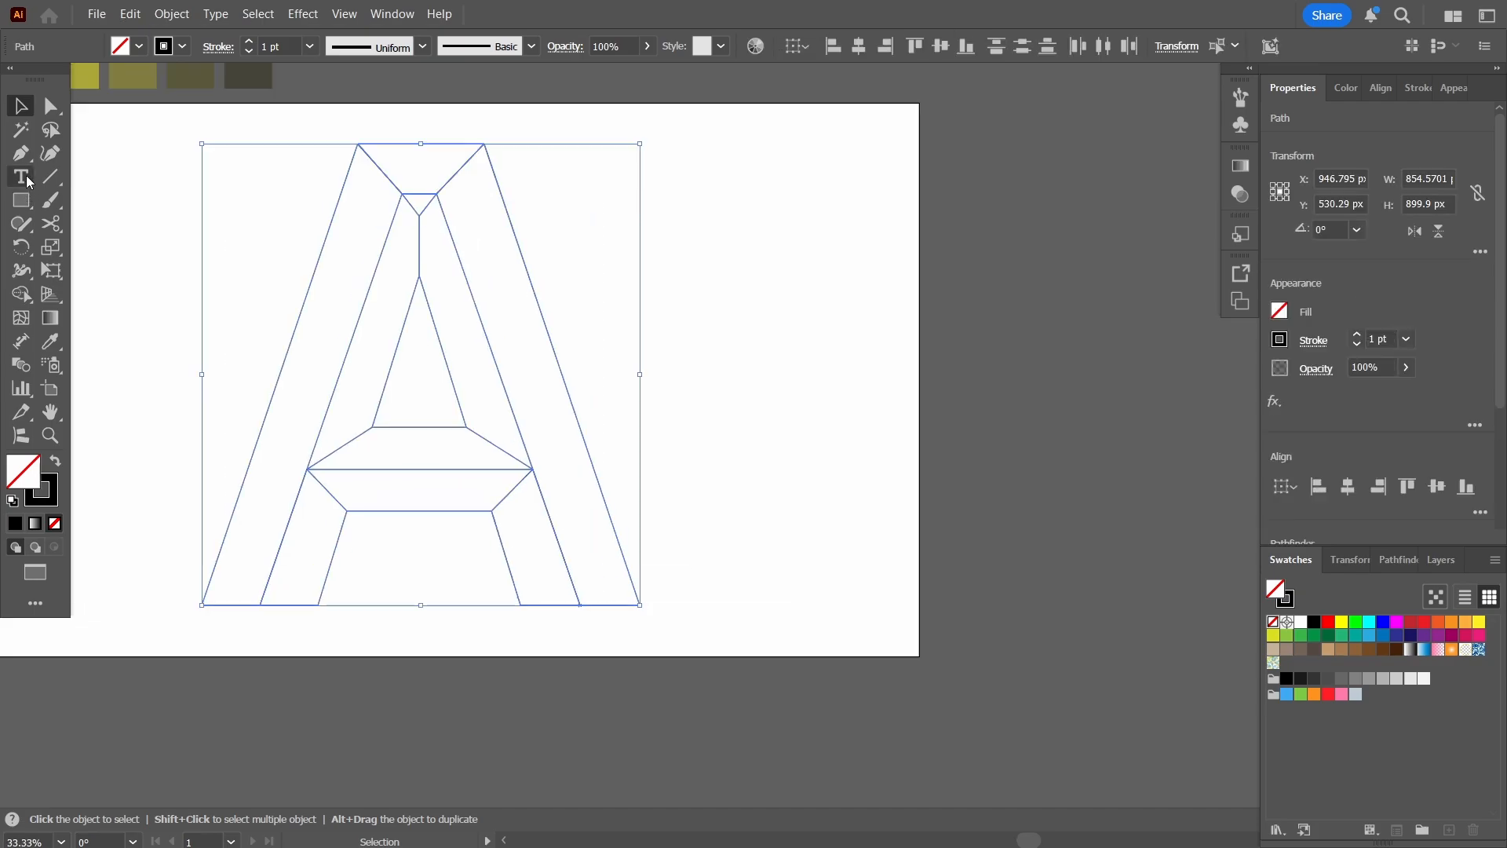
{"action": "left_click", "coordinate": [22, 296]}
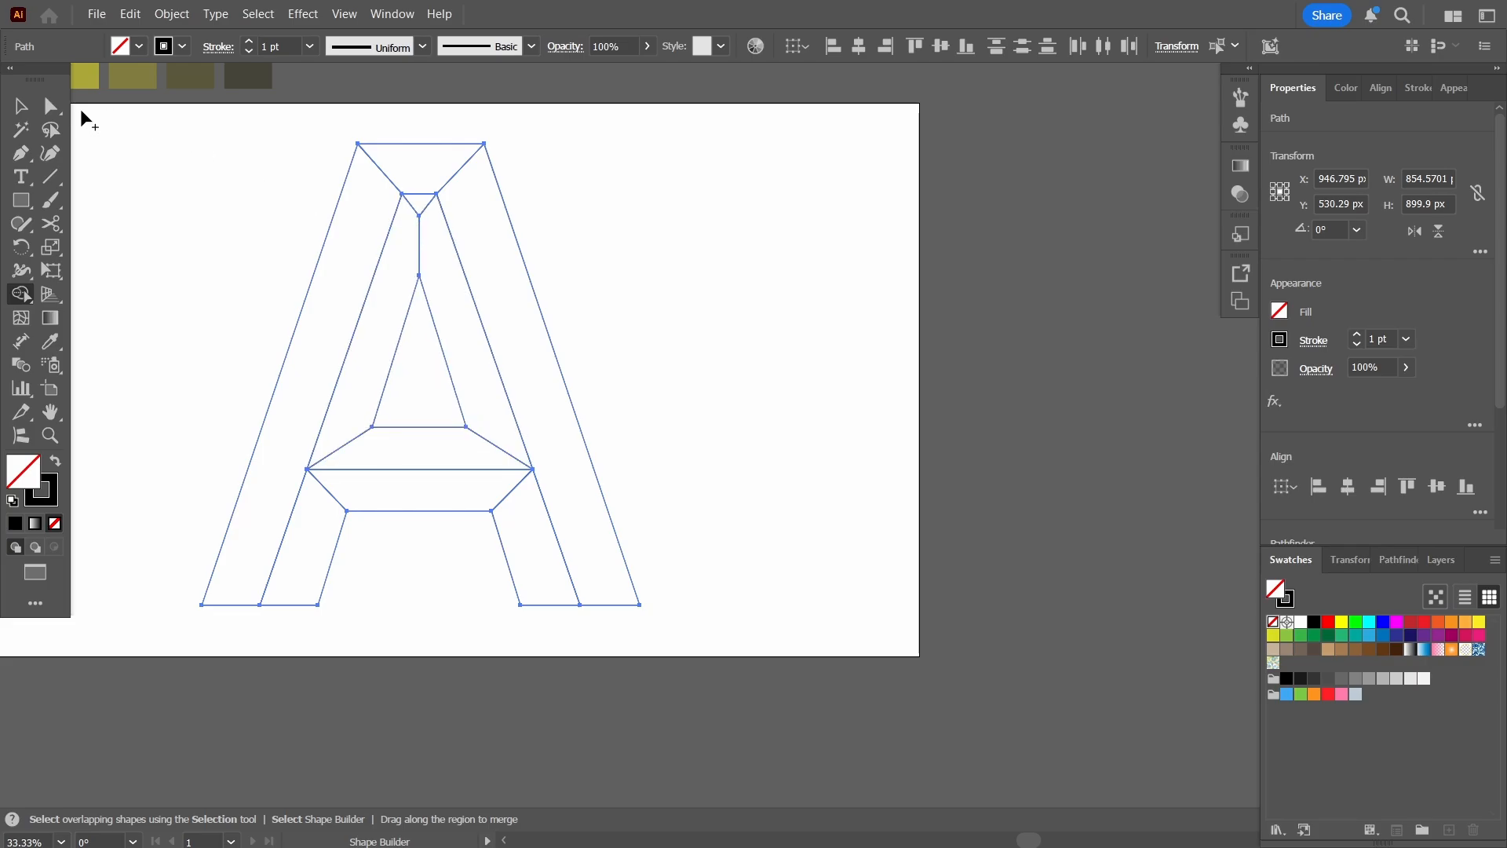
{"action": "left_click", "coordinate": [12, 107]}
{"action": "left_click", "coordinate": [111, 215]}
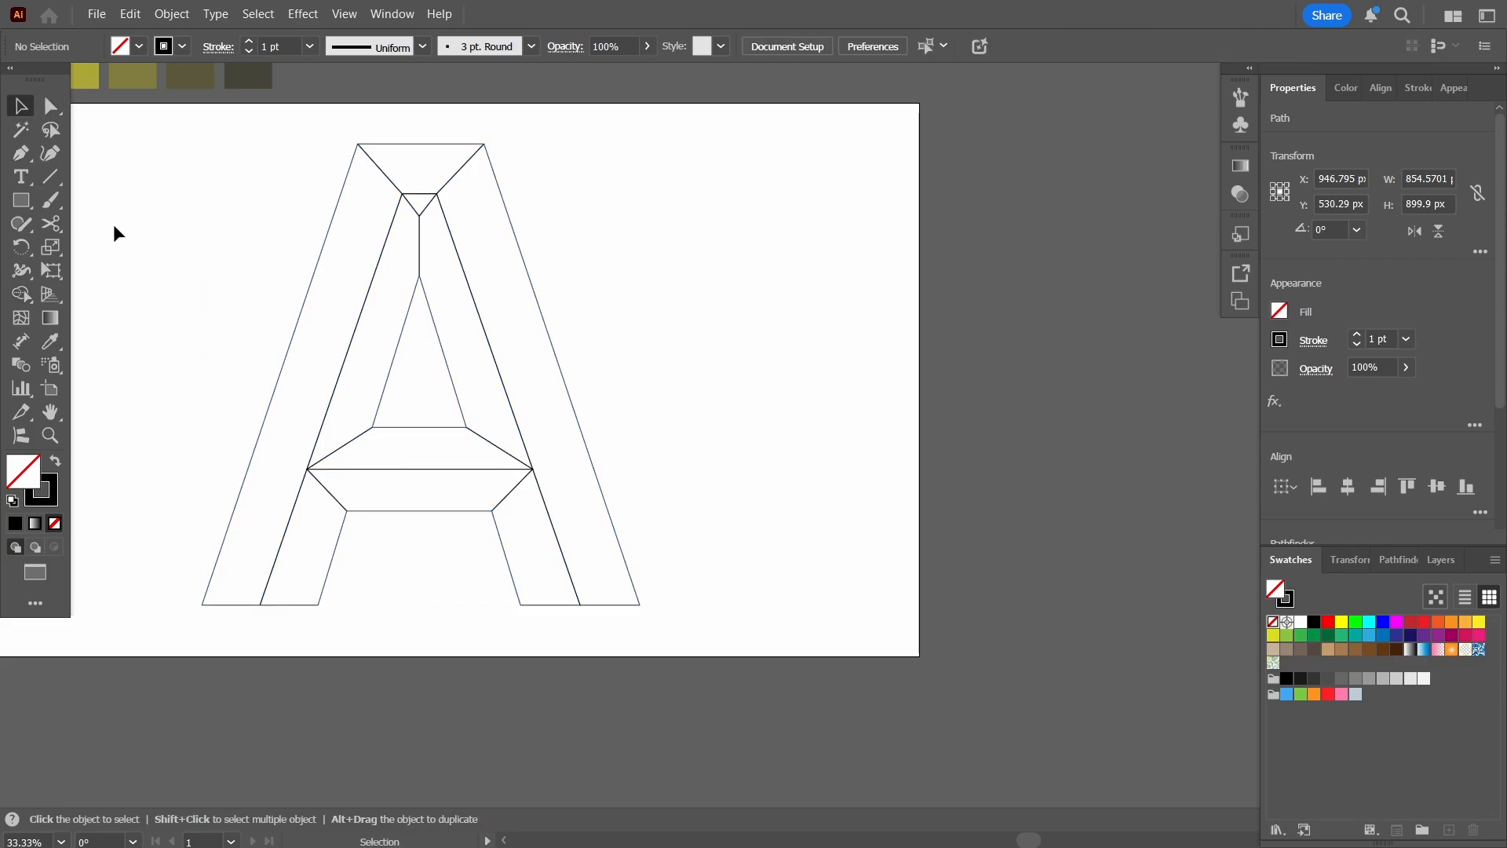
Select the A's leg, top and crossbar facets one after another to check that each is a separate shape.
{"action": "left_click", "coordinate": [448, 153]}
{"action": "left_click", "coordinate": [333, 226]}
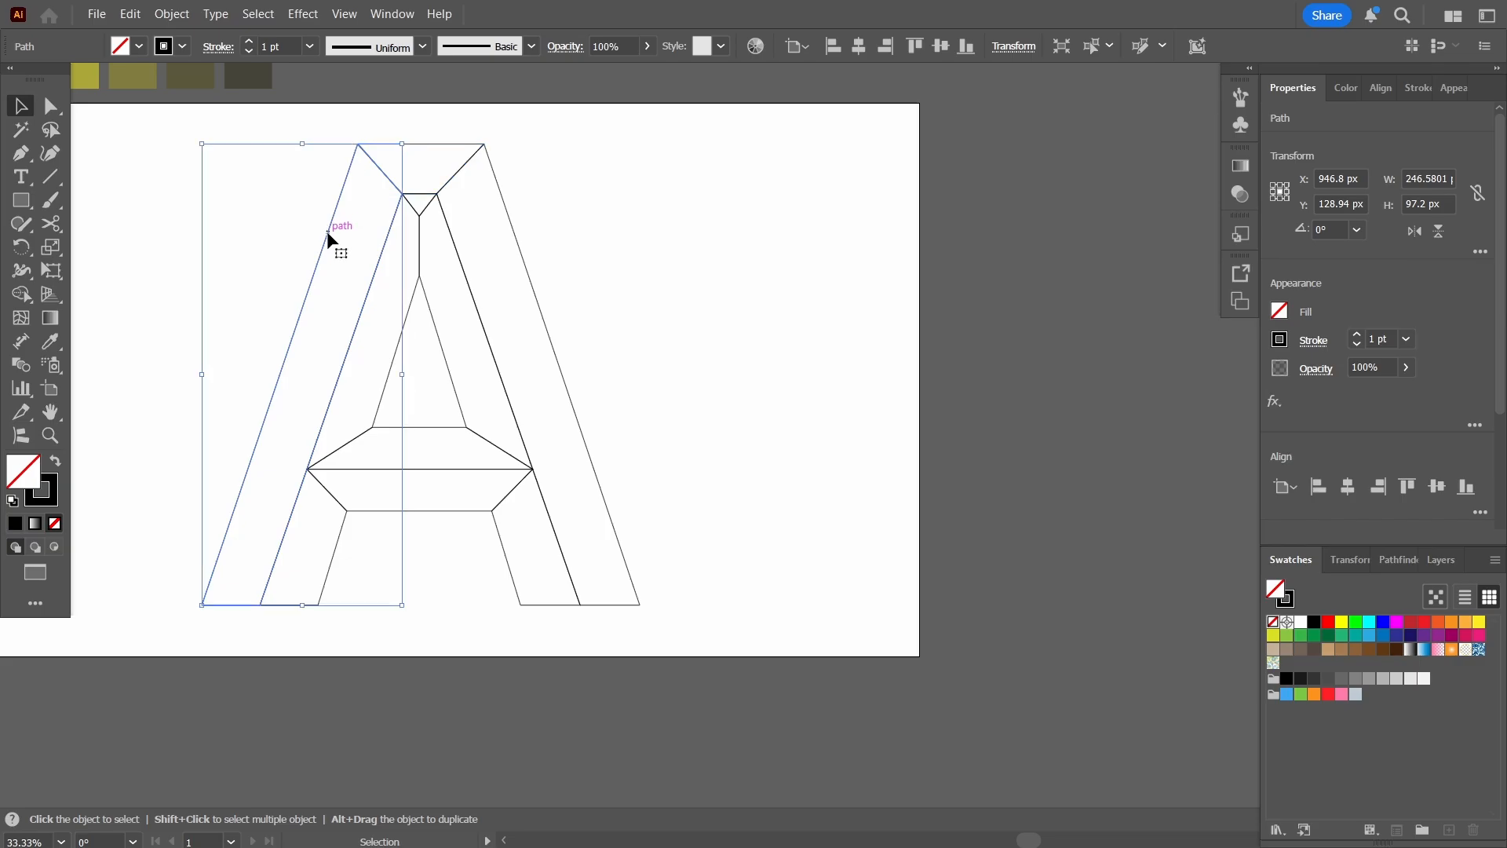
{"action": "left_click", "coordinate": [334, 600]}
{"action": "left_click", "coordinate": [326, 573]}
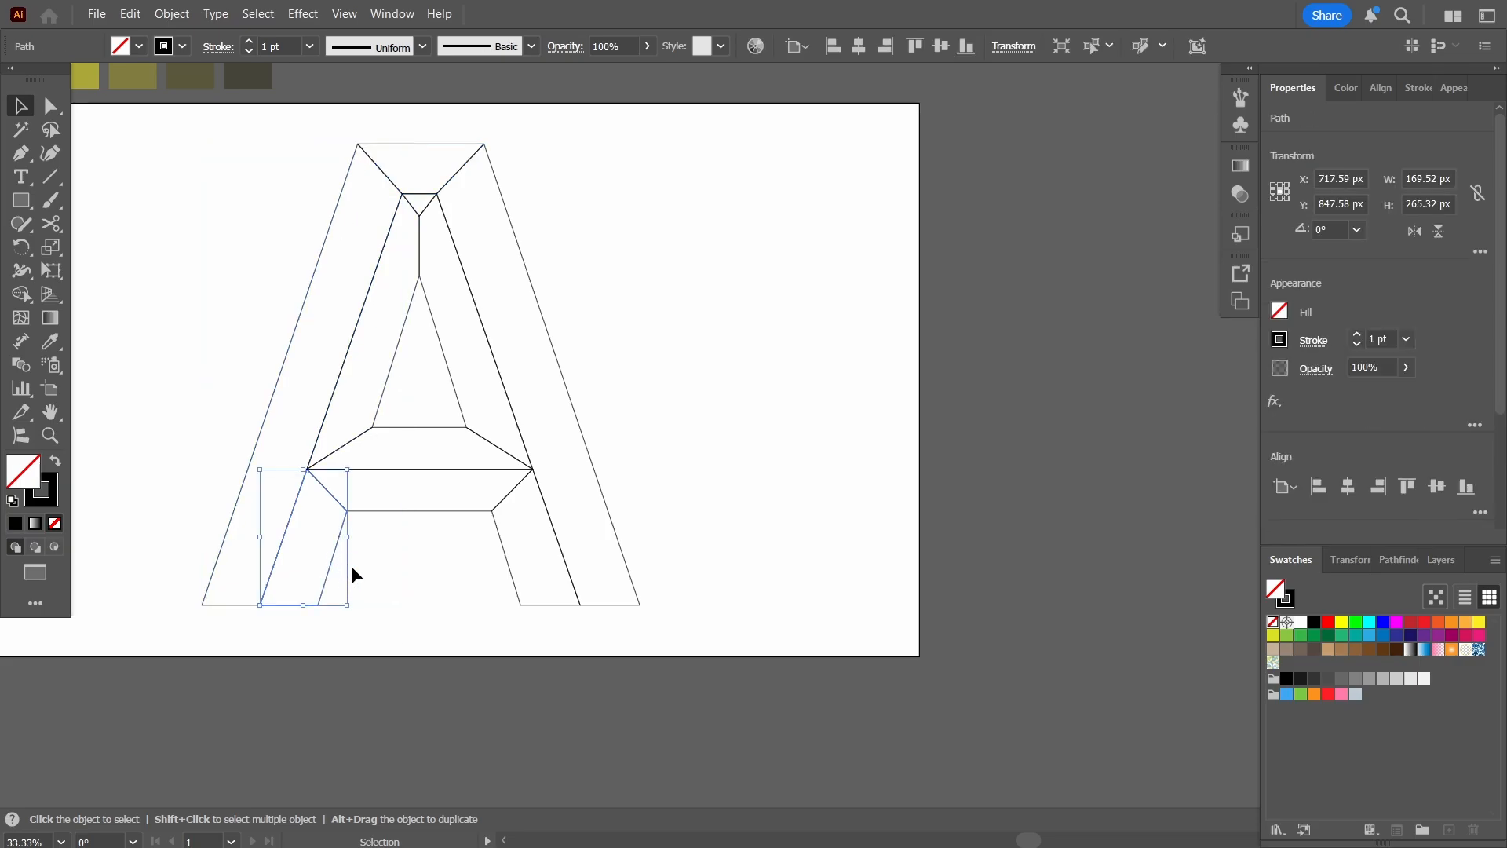
{"action": "left_click", "coordinate": [509, 577]}
{"action": "left_click", "coordinate": [429, 510]}
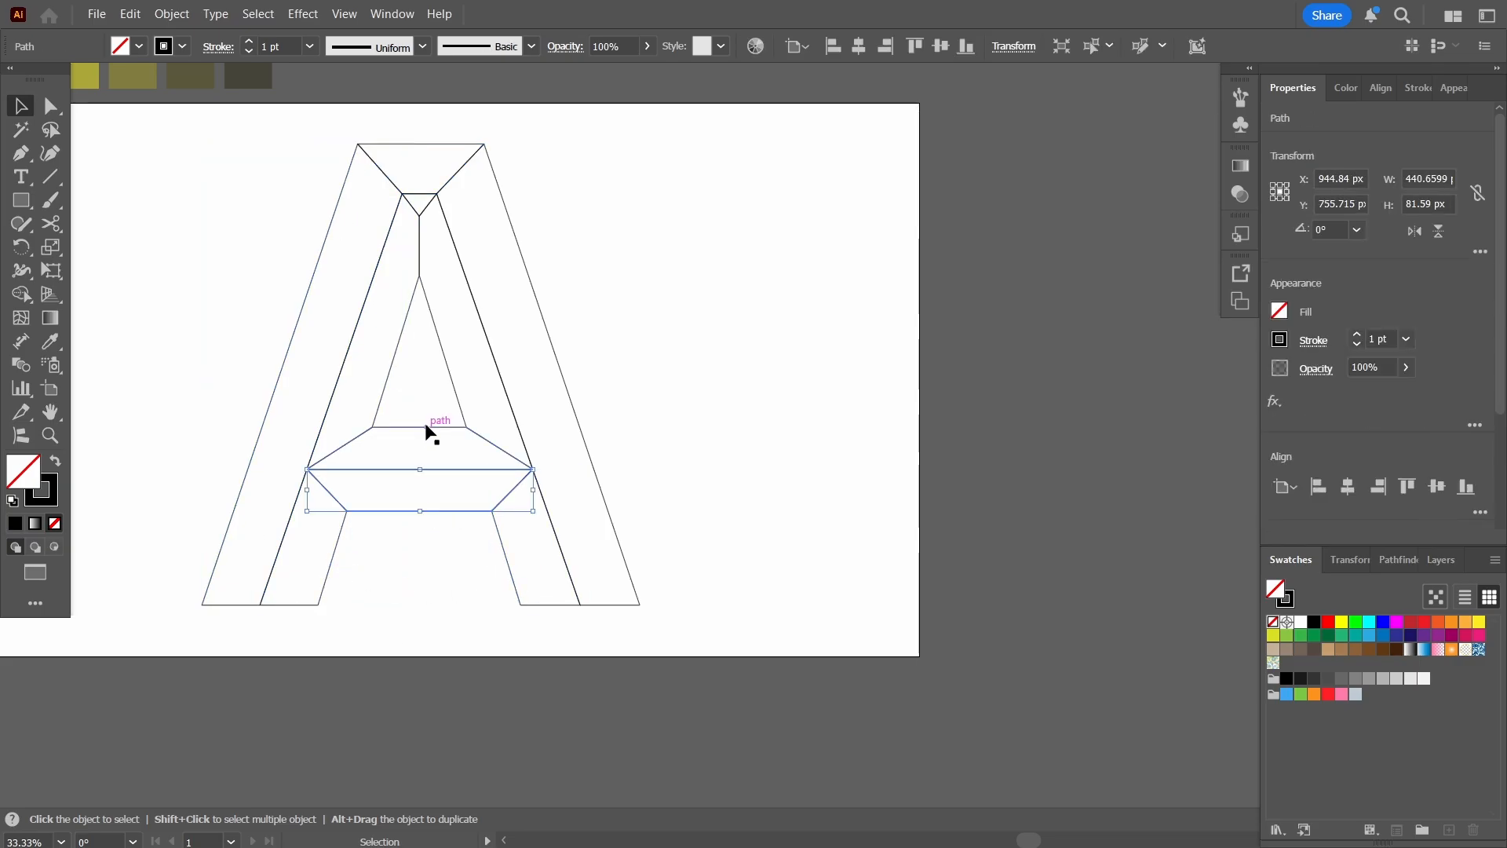
{"action": "left_click", "coordinate": [426, 428]}
{"action": "left_click", "coordinate": [642, 293]}
{"action": "left_click_drag", "start_coordinate": [642, 292], "coordinate": [705, 309]}
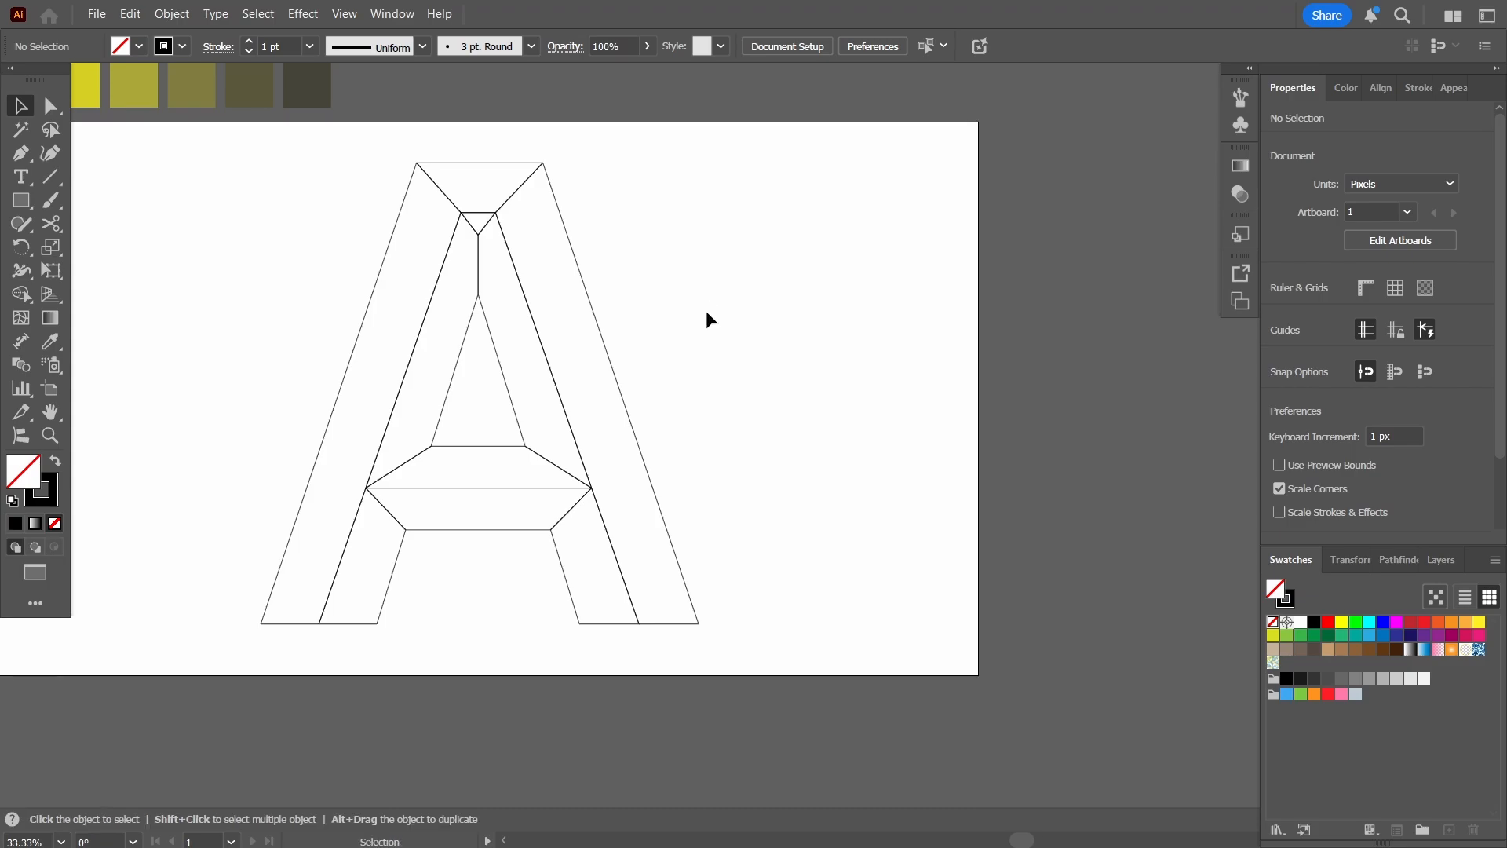
{"action": "left_click_drag", "start_coordinate": [689, 233], "coordinate": [777, 270]}
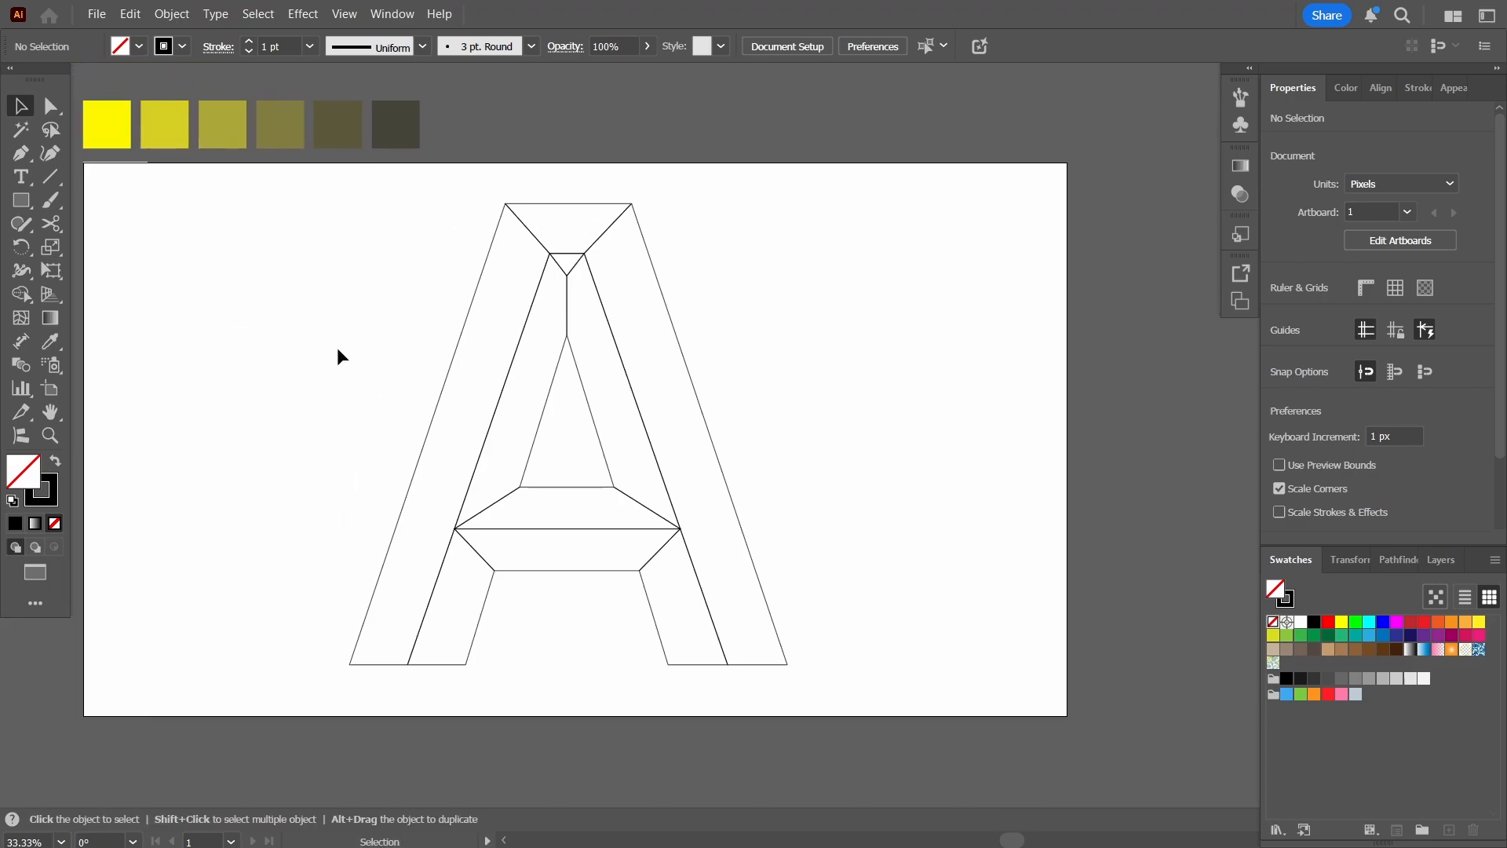
Paint two black arrows slanting down to the right toward the A's left side to mark the light direction.
{"action": "key", "text": "b"}
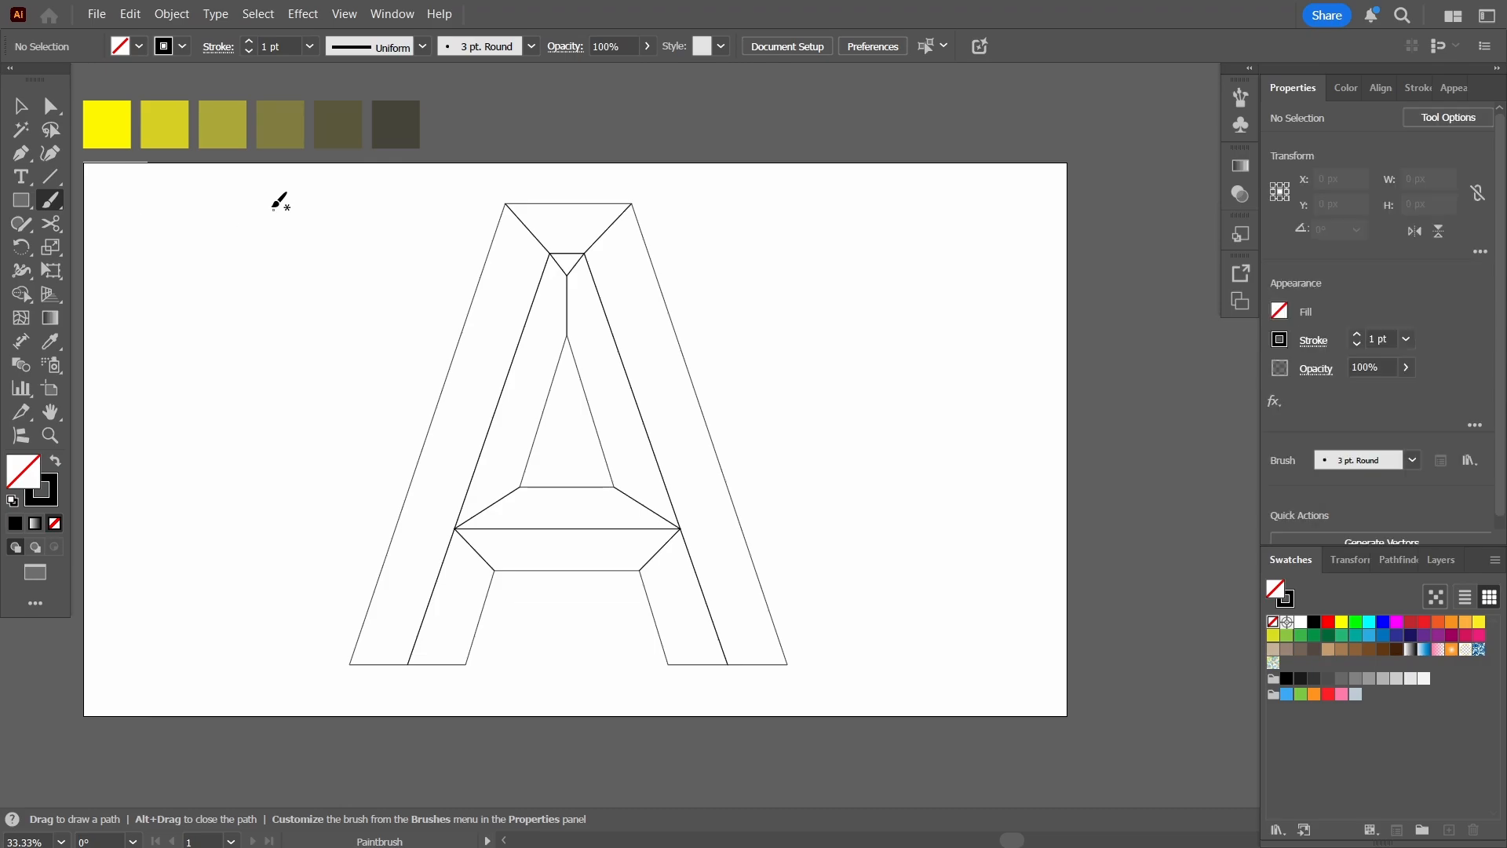
{"action": "left_click_drag", "start_coordinate": [271, 204], "coordinate": [378, 303]}
{"action": "left_click_drag", "start_coordinate": [231, 280], "coordinate": [394, 393]}
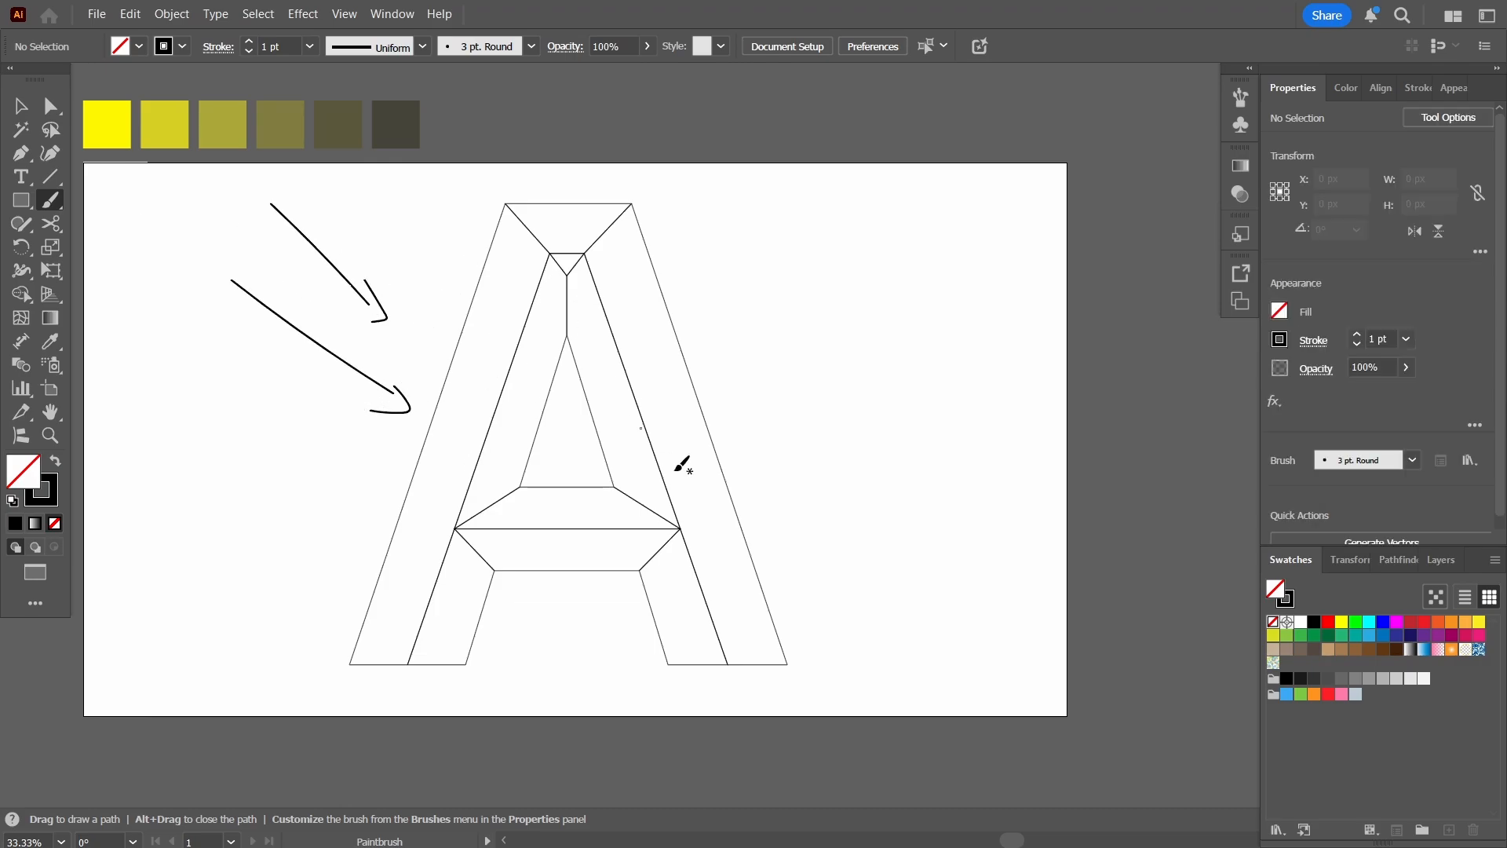
Delete the two light-direction arrows beside the A.
{"action": "key", "text": "v"}
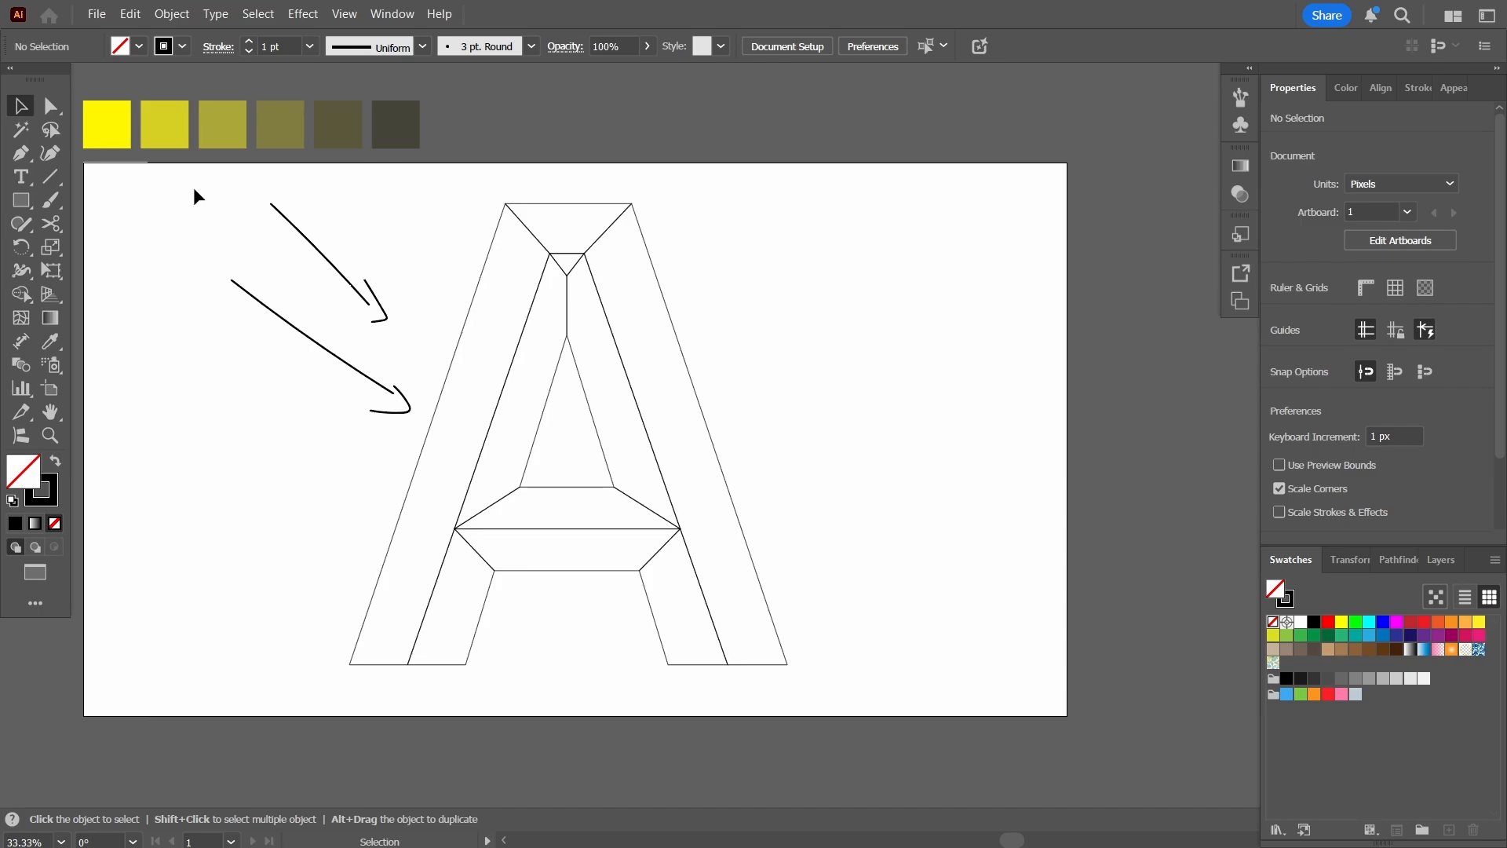
{"action": "left_click_drag", "start_coordinate": [193, 187], "coordinate": [351, 393]}
{"action": "key", "text": "Delete"}
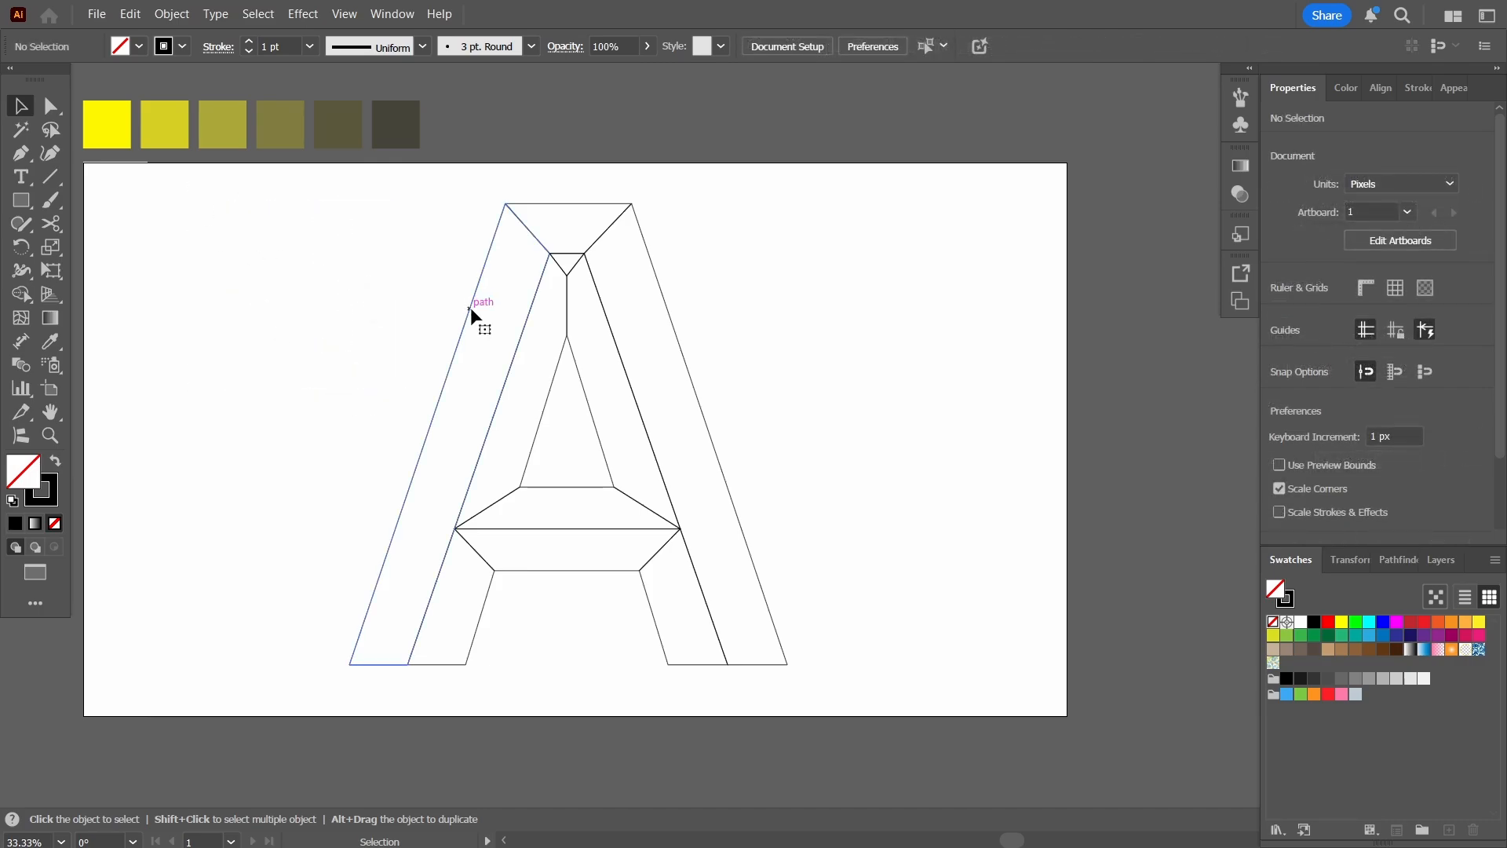
Fill the left leg's outer facet and the crossbar's upper facet with the brightest yellow swatch, without a stroke.
{"action": "left_click", "coordinate": [469, 307]}
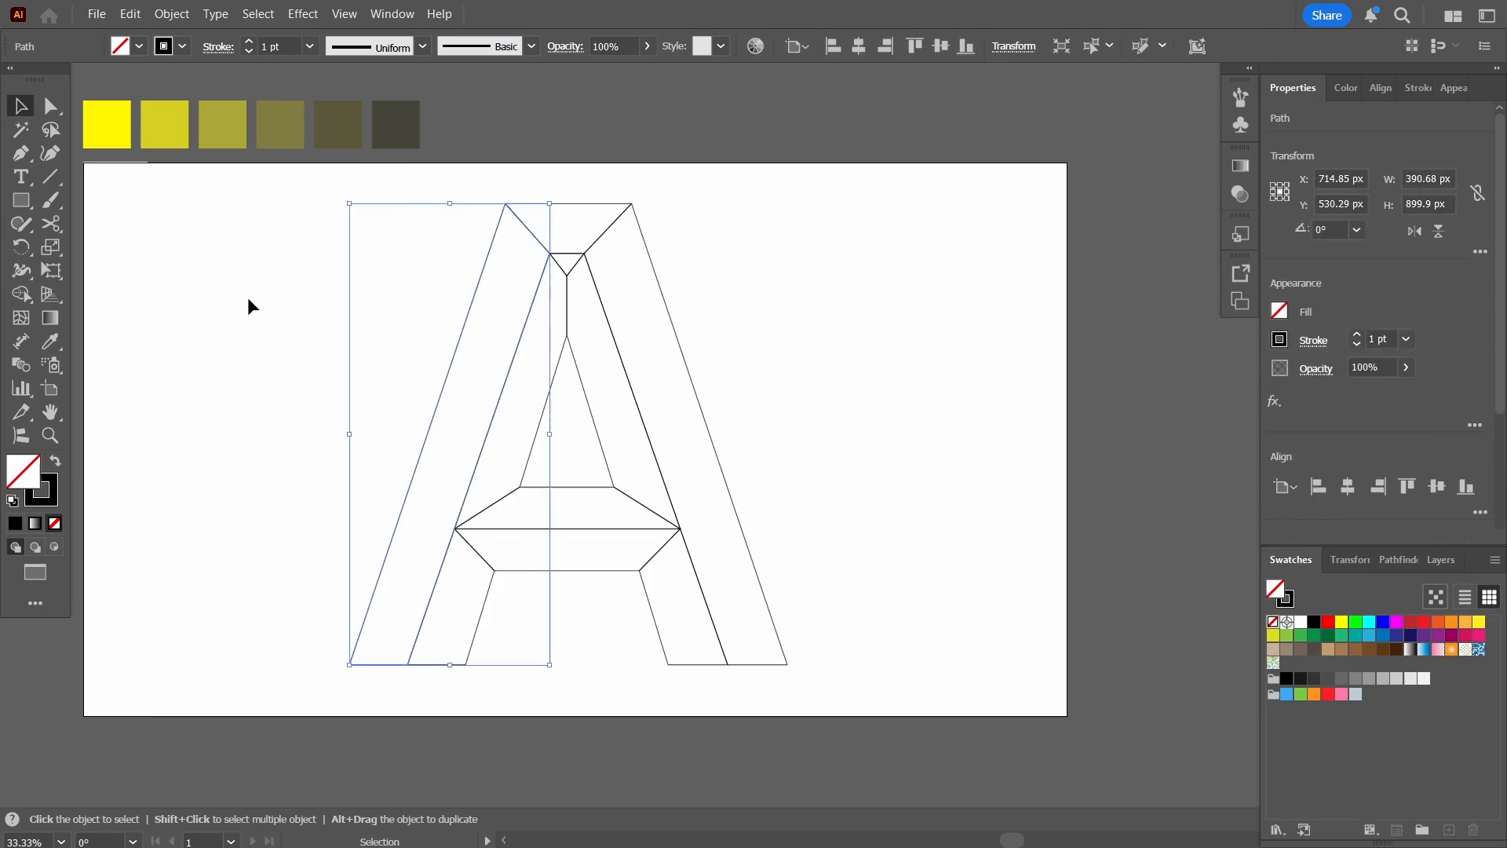
{"action": "left_click", "coordinate": [55, 342]}
{"action": "left_click", "coordinate": [122, 120]}
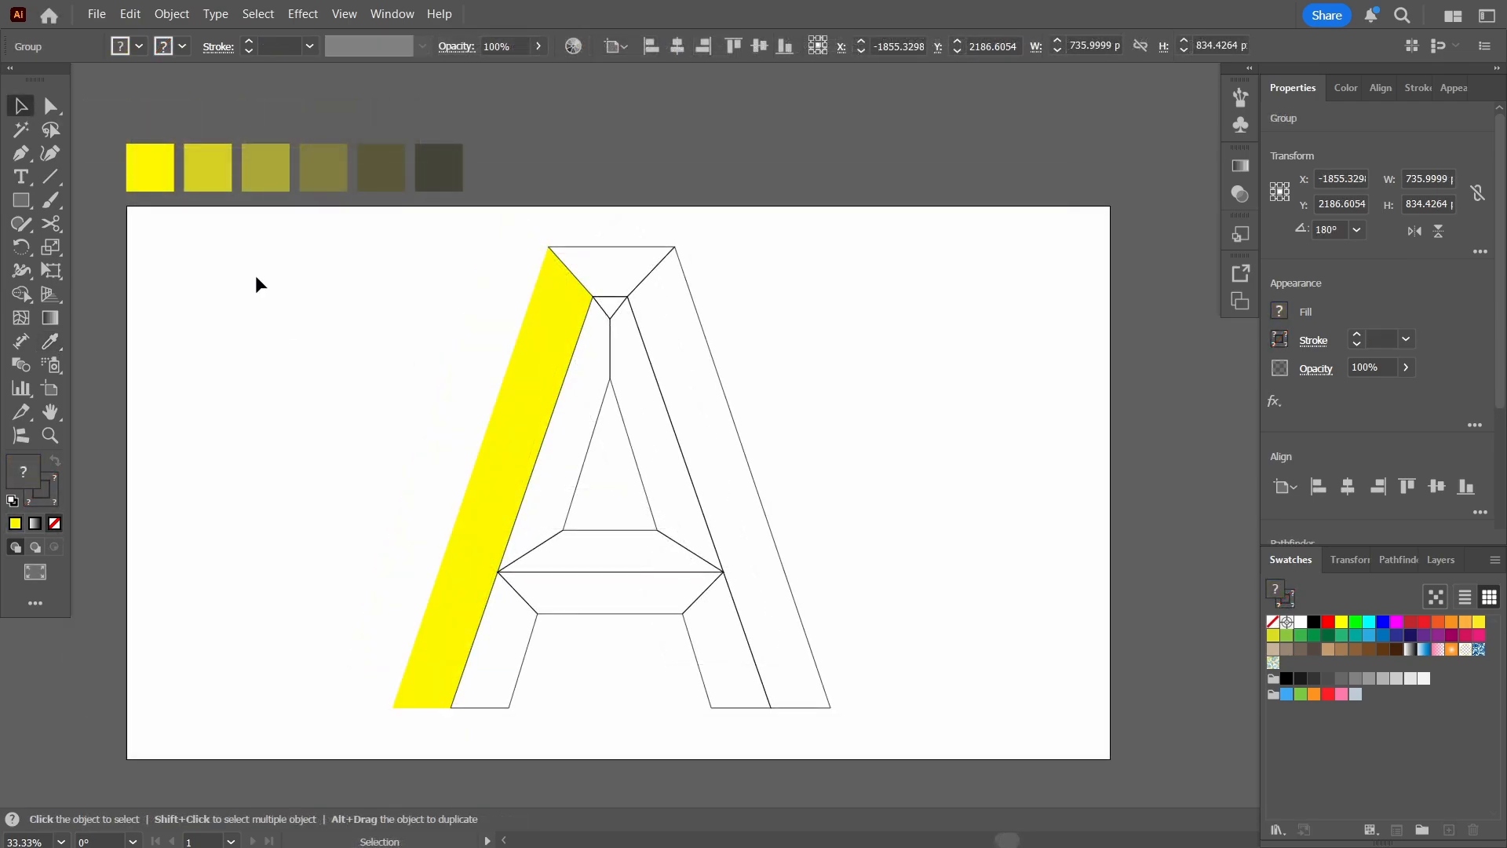
{"action": "left_click", "coordinate": [590, 536]}
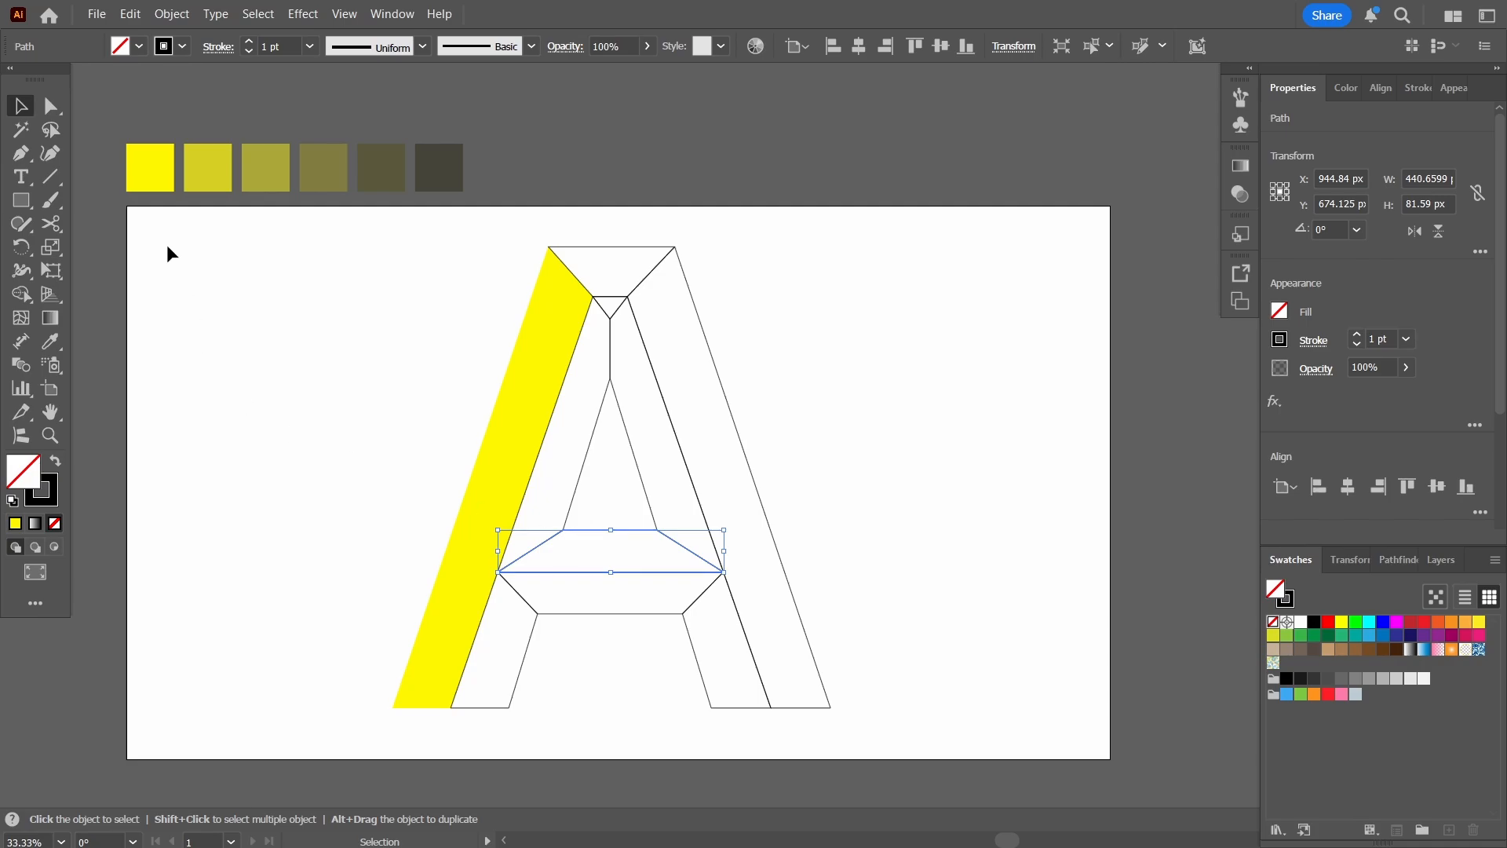
{"action": "key", "text": "i"}
{"action": "left_click", "coordinate": [150, 170]}
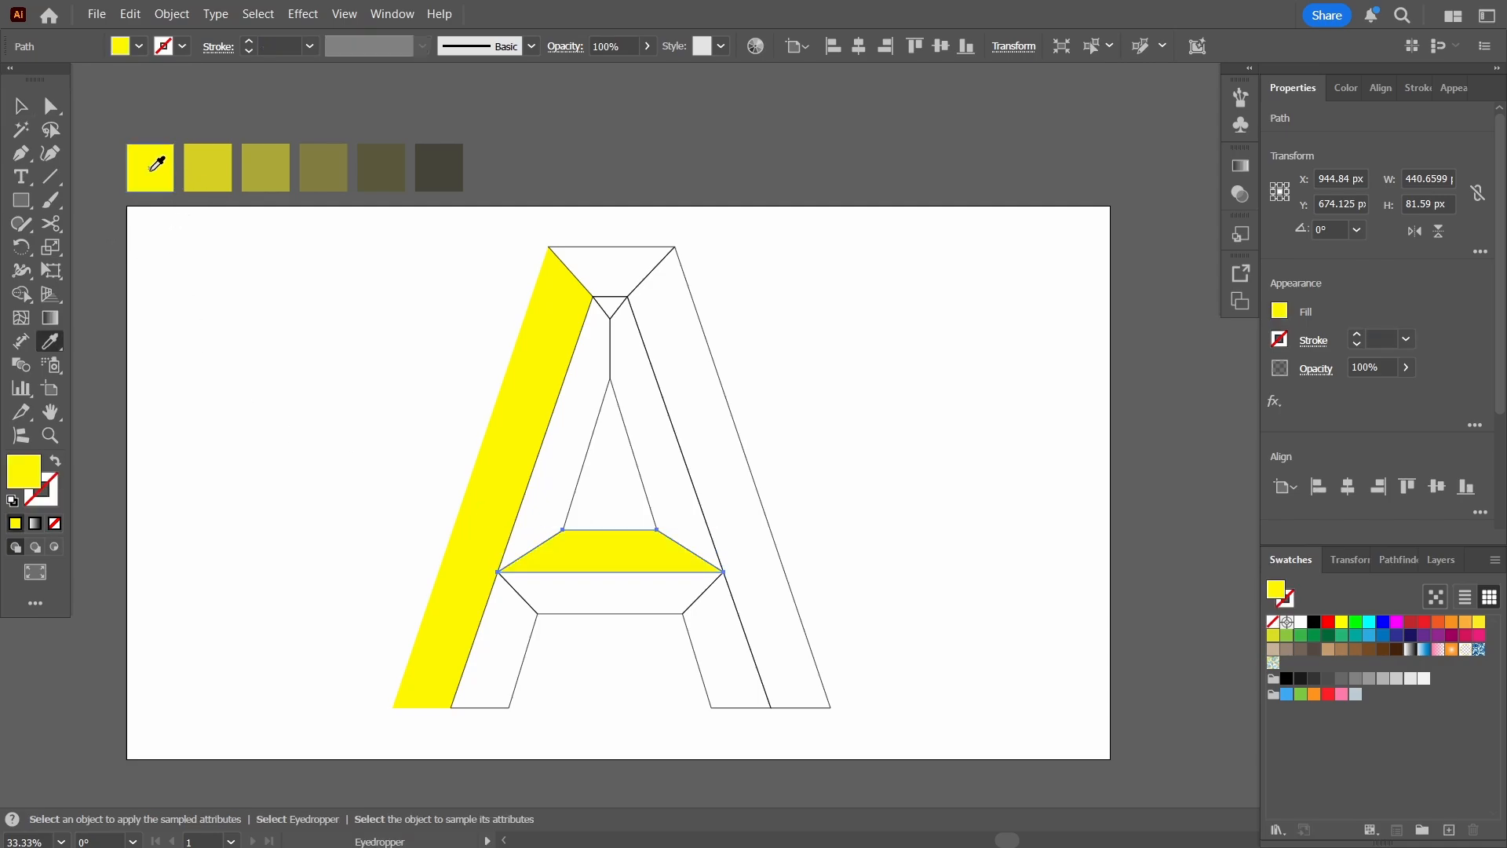
{"action": "key", "text": "v"}
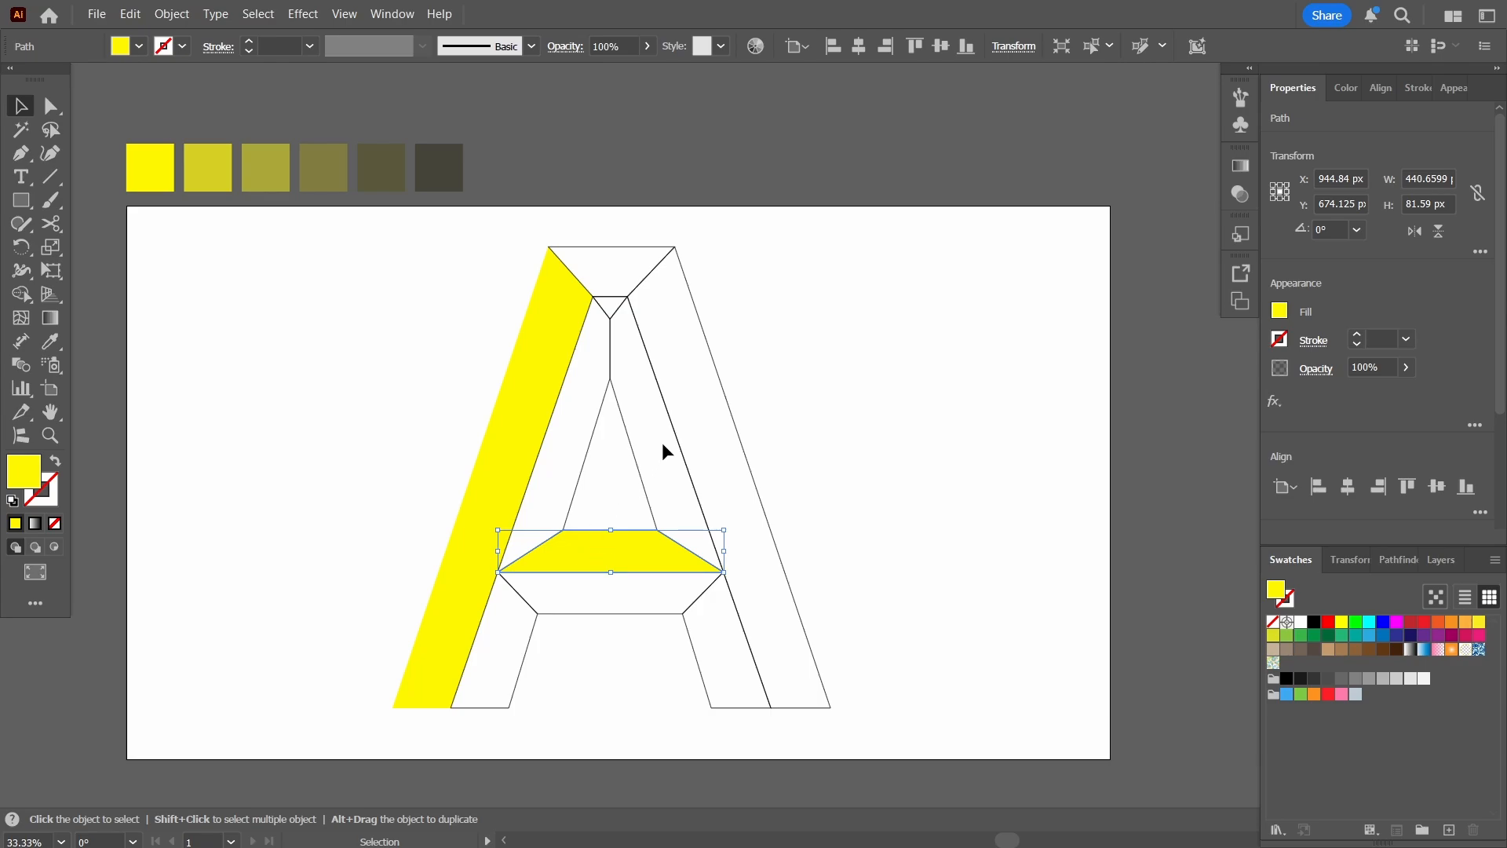
Fill the right leg's inner facets with the second swatch's colour and the A's top facet with the third's.
{"action": "left_click", "coordinate": [638, 471]}
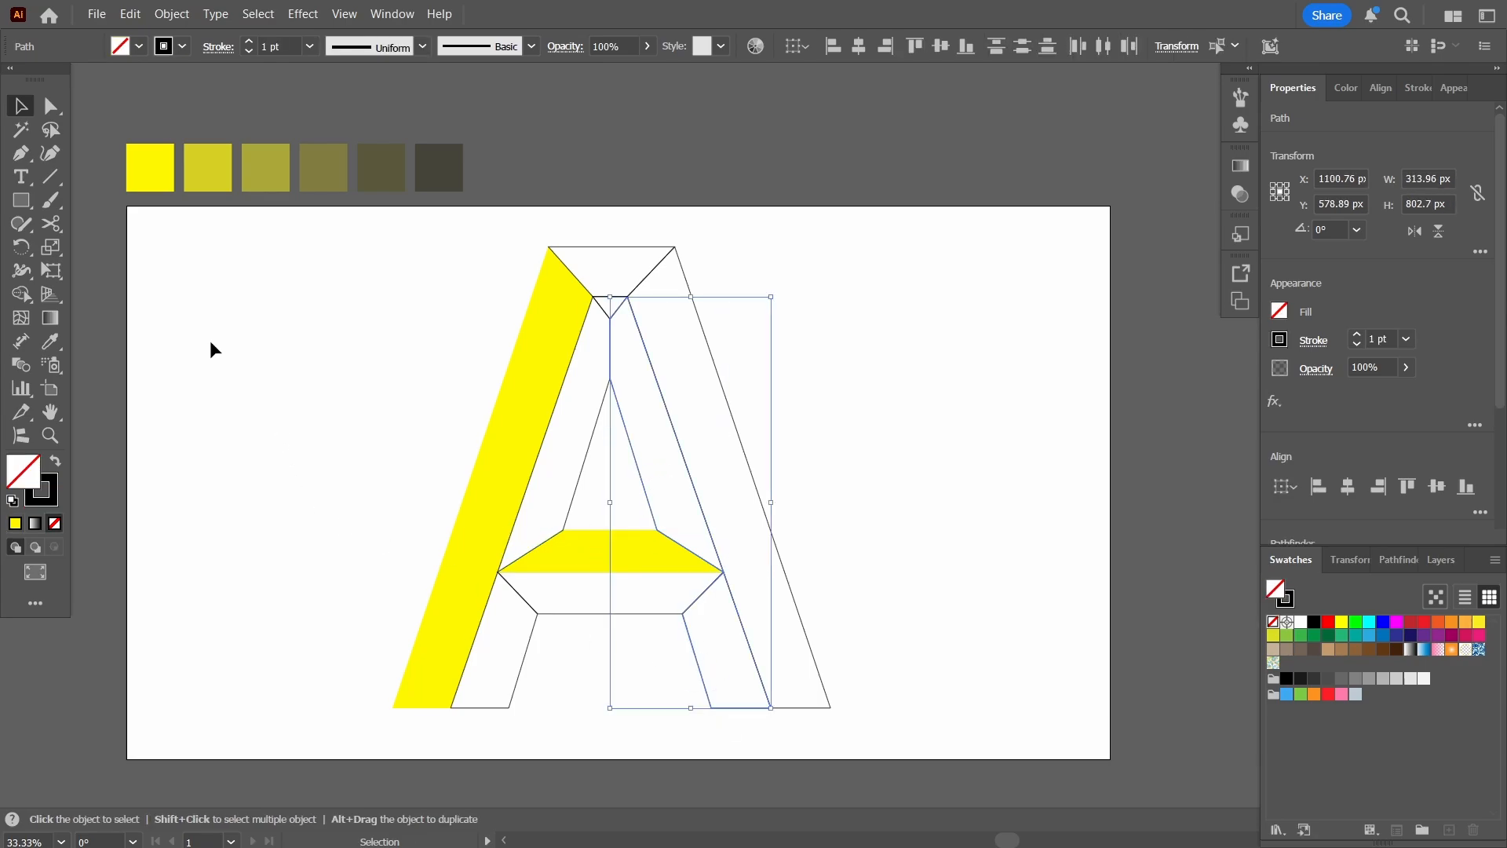
{"action": "key", "text": "i"}
{"action": "left_click", "coordinate": [221, 170]}
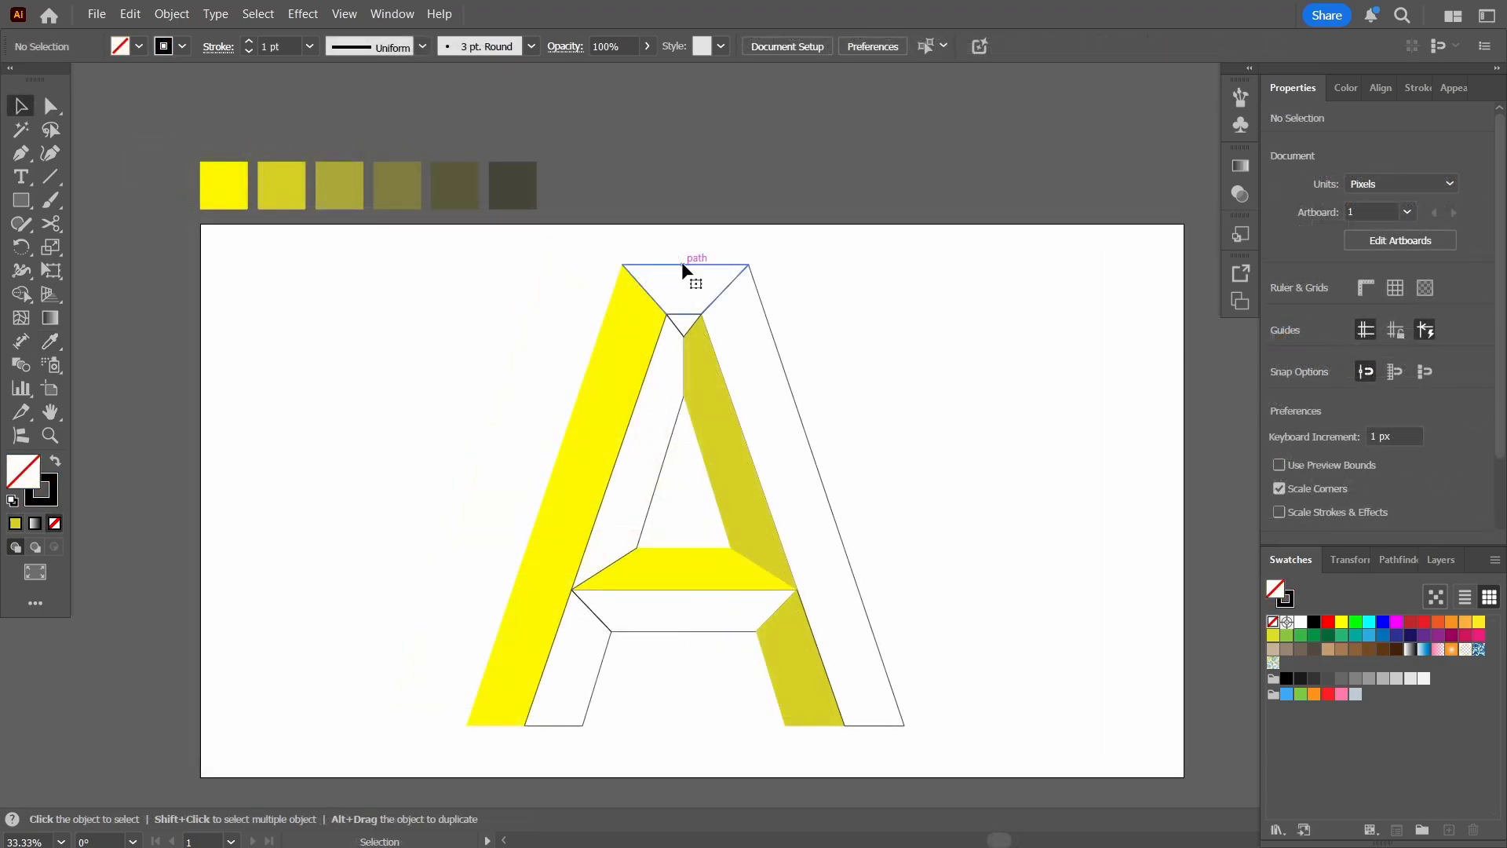
{"action": "left_click", "coordinate": [682, 264]}
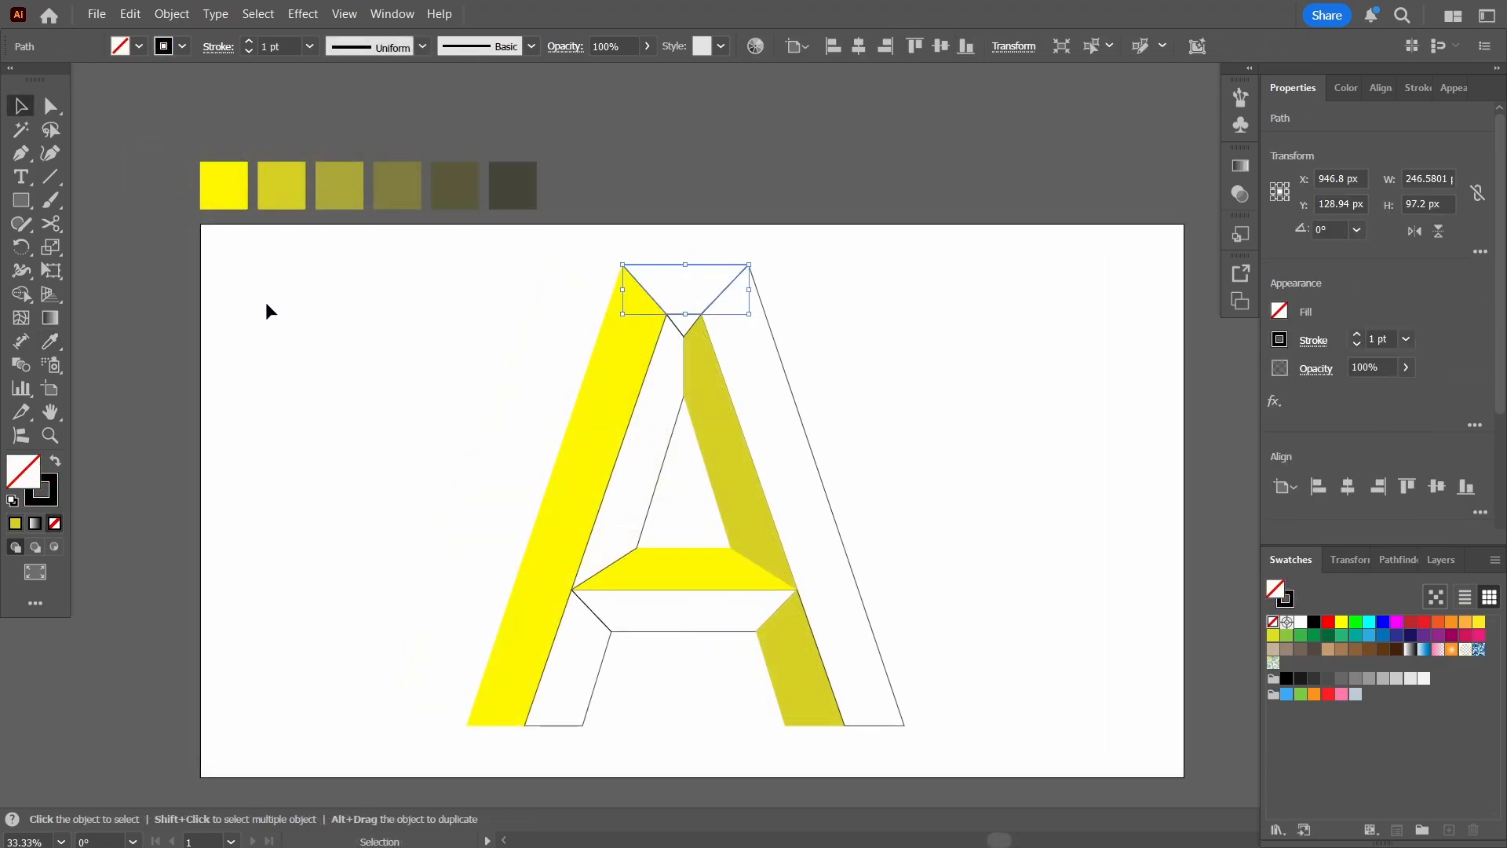
{"action": "key", "text": "i"}
{"action": "left_click", "coordinate": [339, 185]}
{"action": "key", "text": "v"}
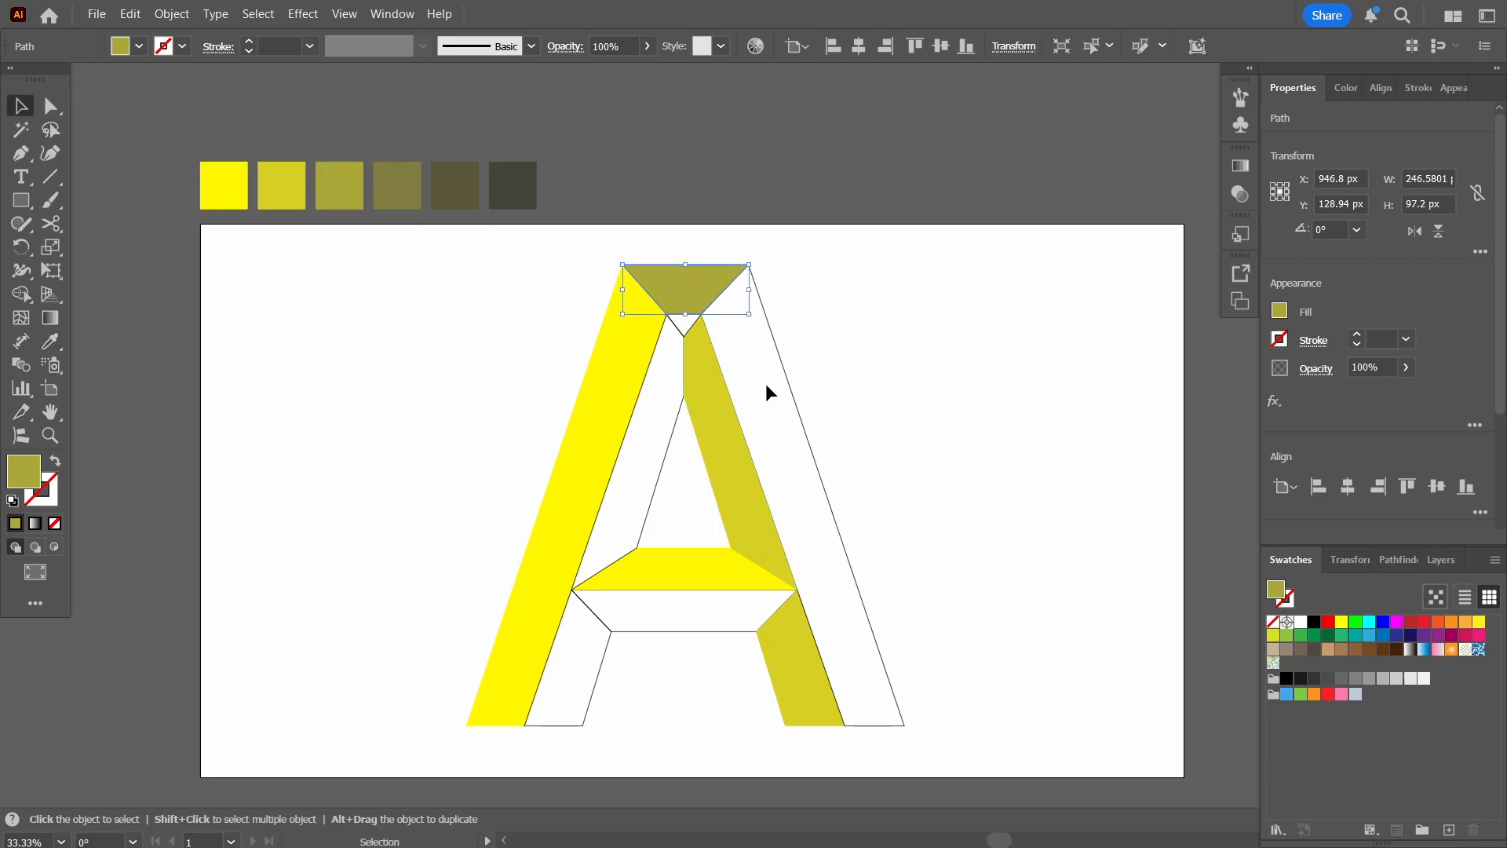
Fill the right leg's outer facet and the left leg's two inner facets with the fourth swatch's olive colour.
{"action": "left_click", "coordinate": [794, 405]}
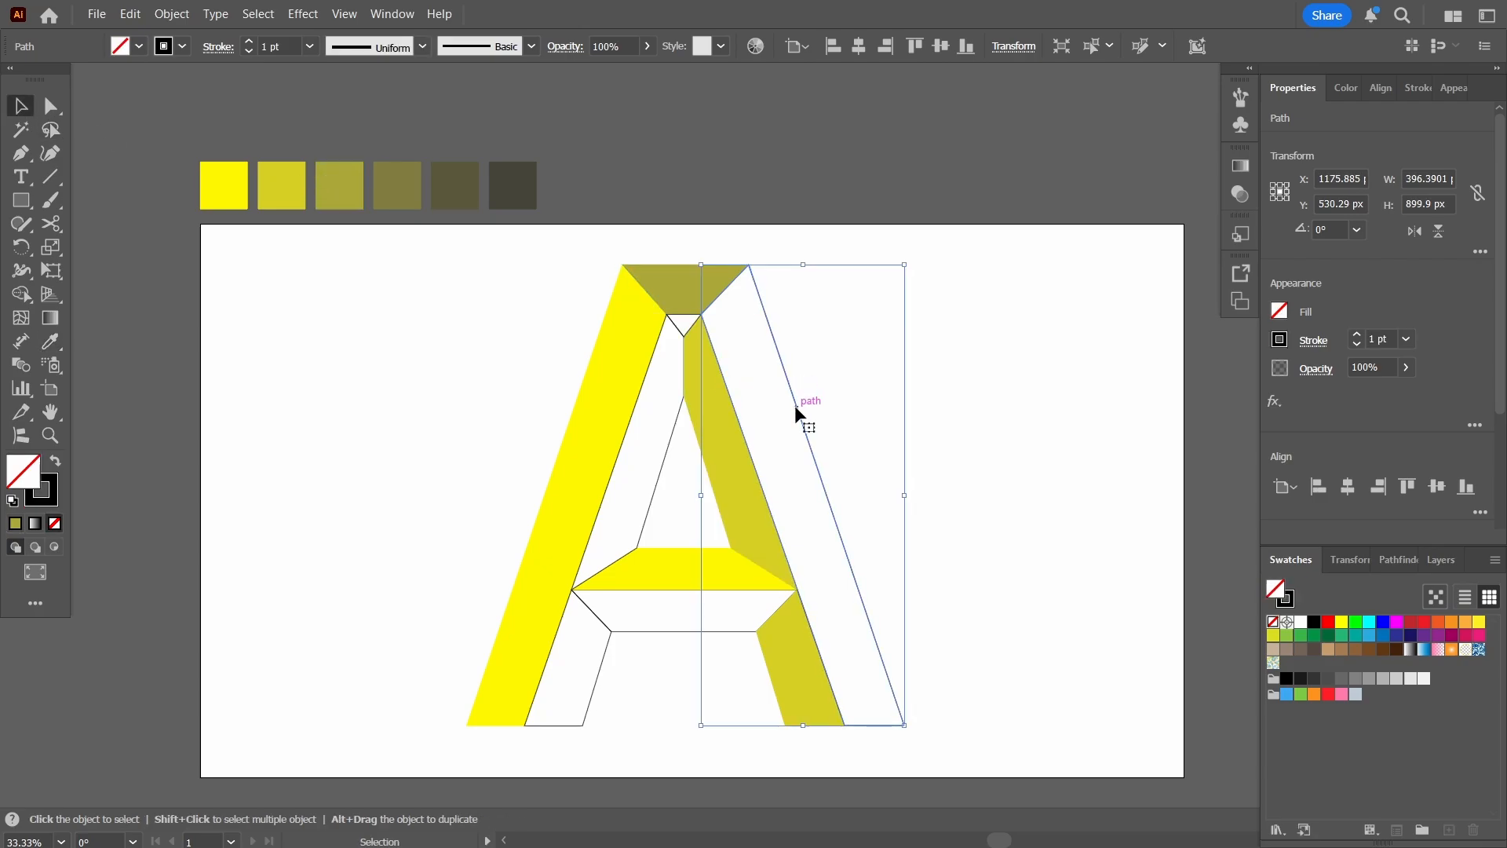
{"action": "left_click", "coordinate": [643, 511], "text": "shift"}
{"action": "left_click", "coordinate": [548, 723], "text": "shift"}
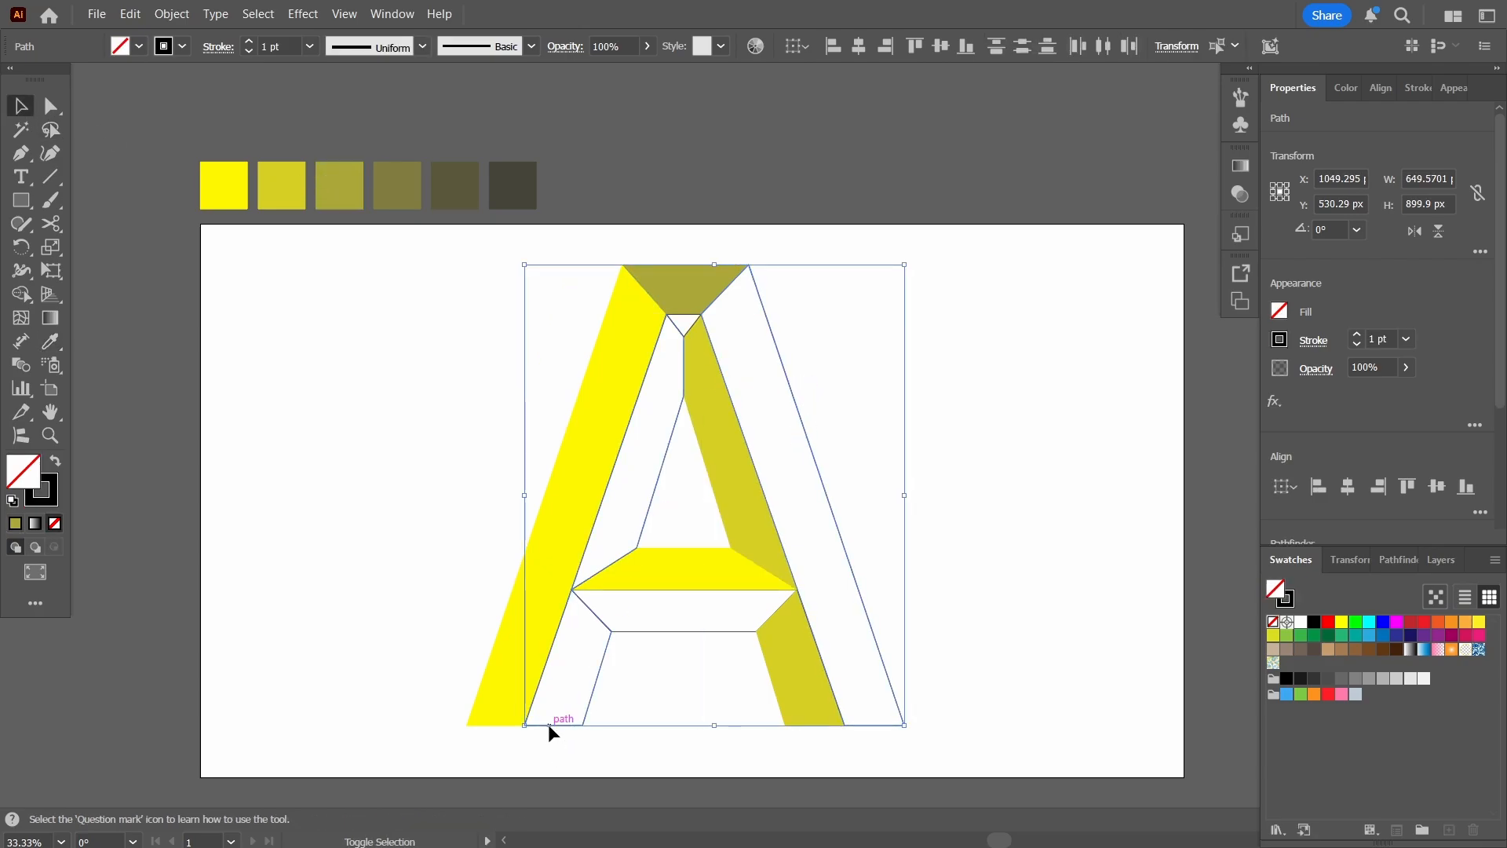
{"action": "left_click", "coordinate": [49, 340]}
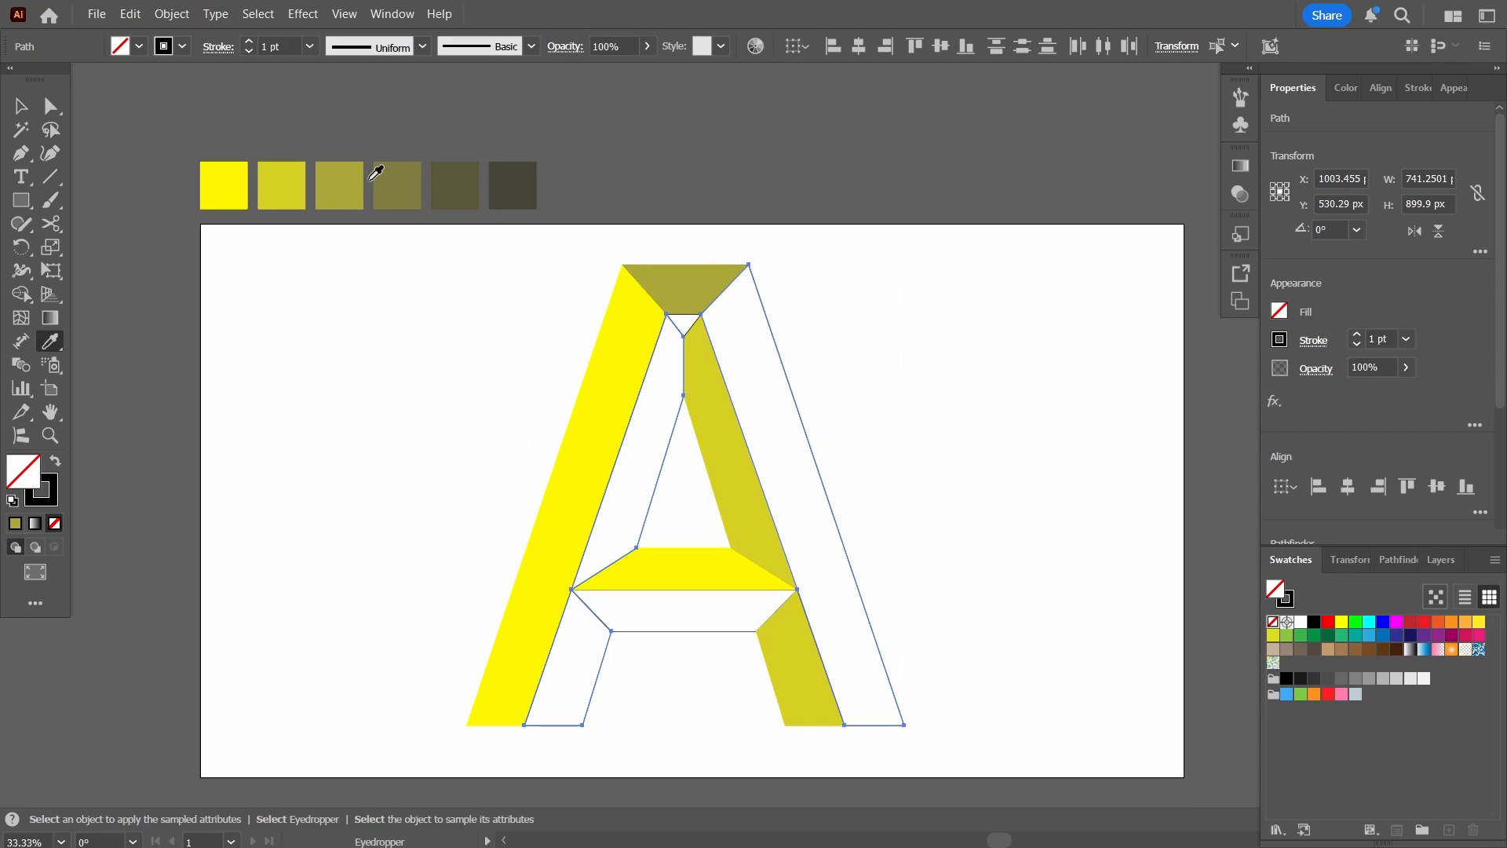
{"action": "left_click", "coordinate": [399, 174]}
{"action": "key", "text": "v"}
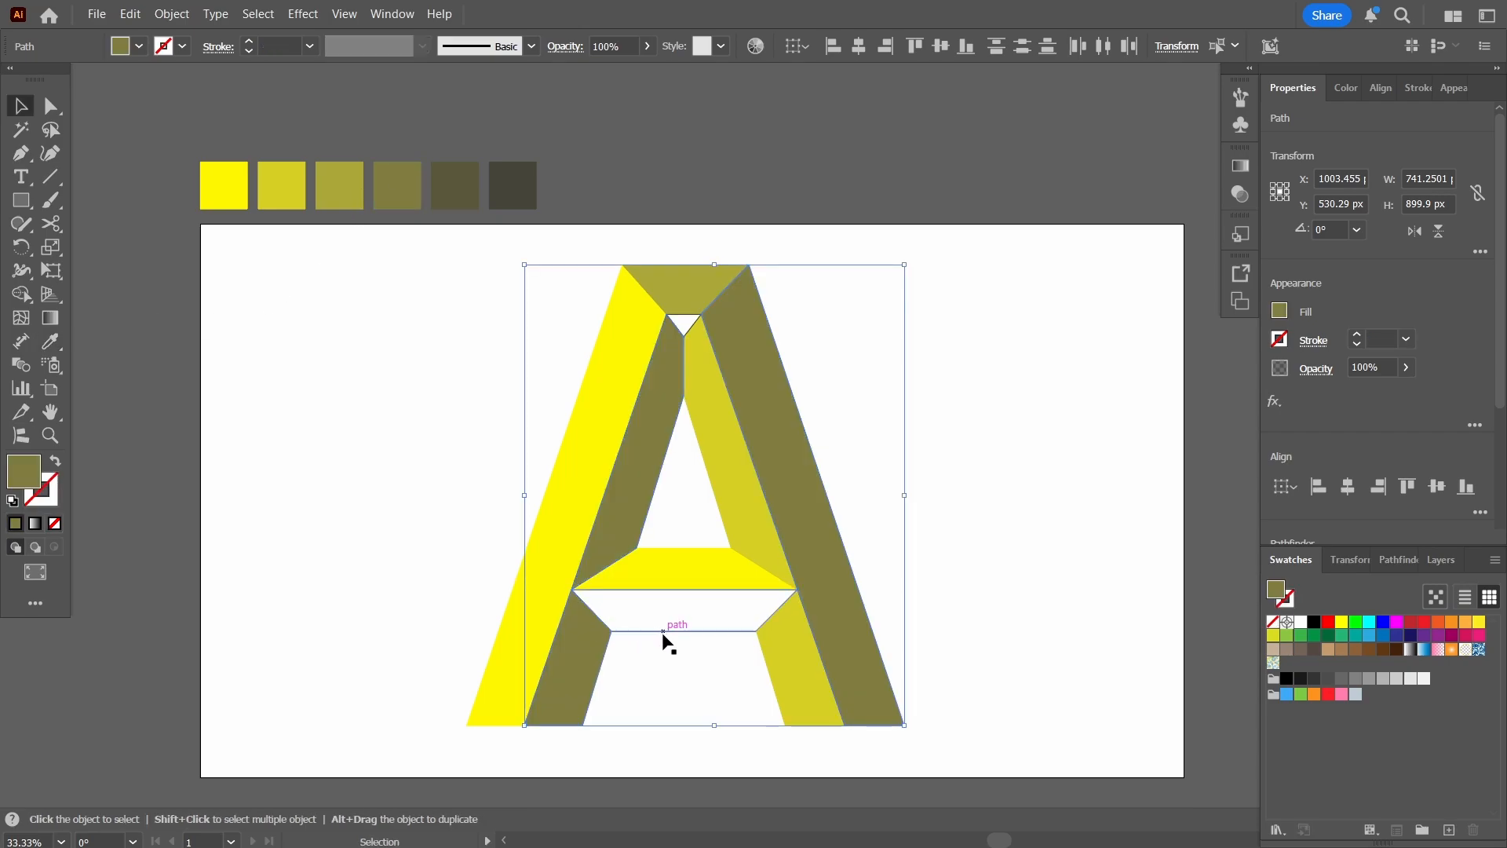
Fill the crossbar's lower facet and the small triangle below the top facet with the fifth swatch's dark olive.
{"action": "left_click", "coordinate": [668, 631]}
{"action": "left_click", "coordinate": [689, 315], "text": "shift"}
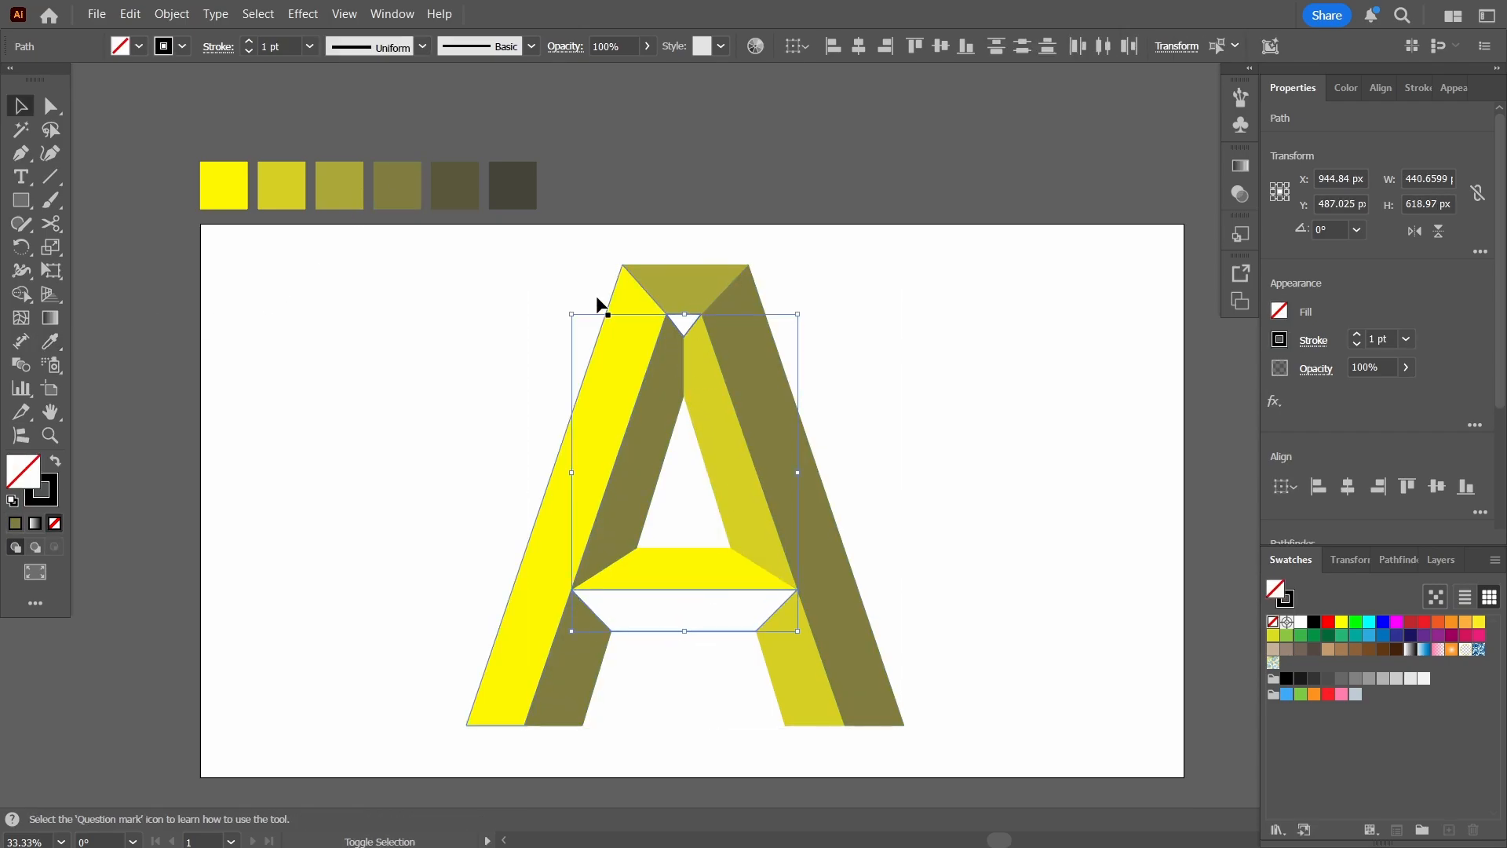
{"action": "key", "text": "i"}
{"action": "left_click", "coordinate": [456, 185]}
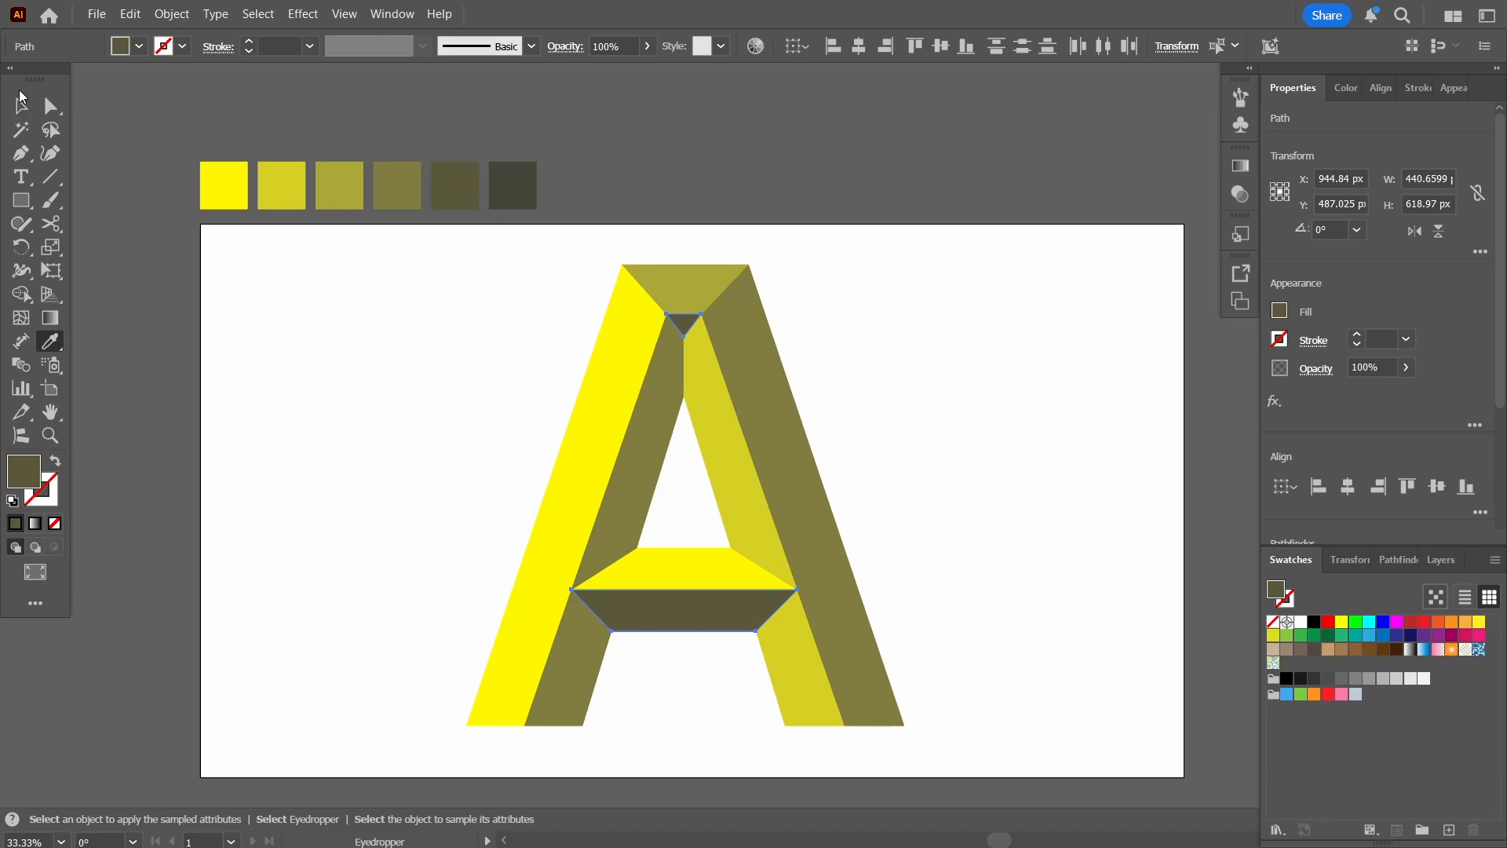
{"action": "key", "text": "v"}
{"action": "left_click", "coordinate": [320, 399]}
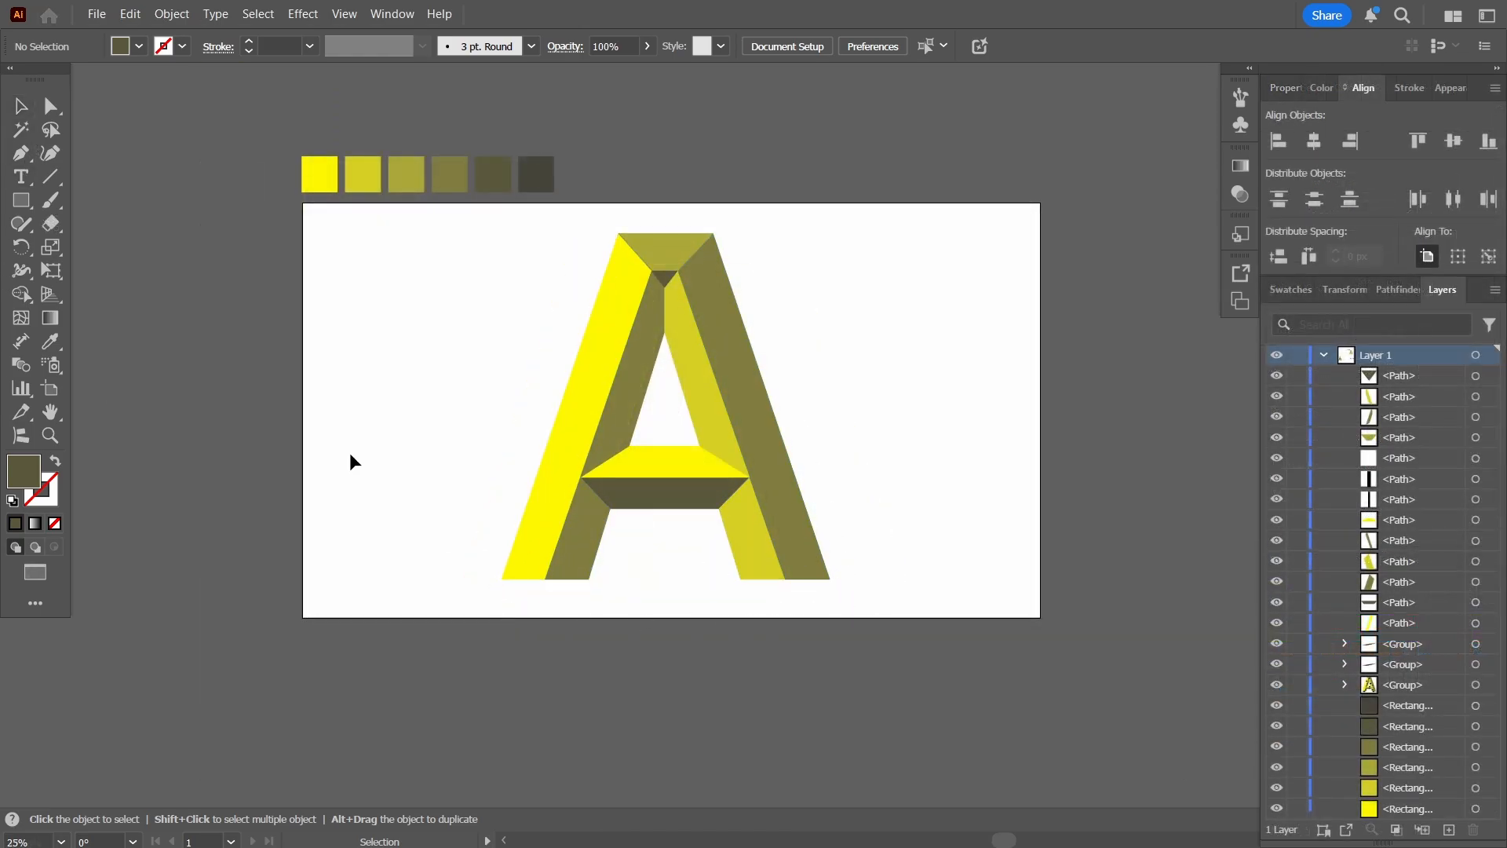
Draw a closed dark olive triangle about 227 px wide and 58 px high across the left leg's foot, with its apex on the facet line.
{"action": "scroll", "coordinate": [350, 452], "scroll_direction": "up", "scroll_amount": 1}
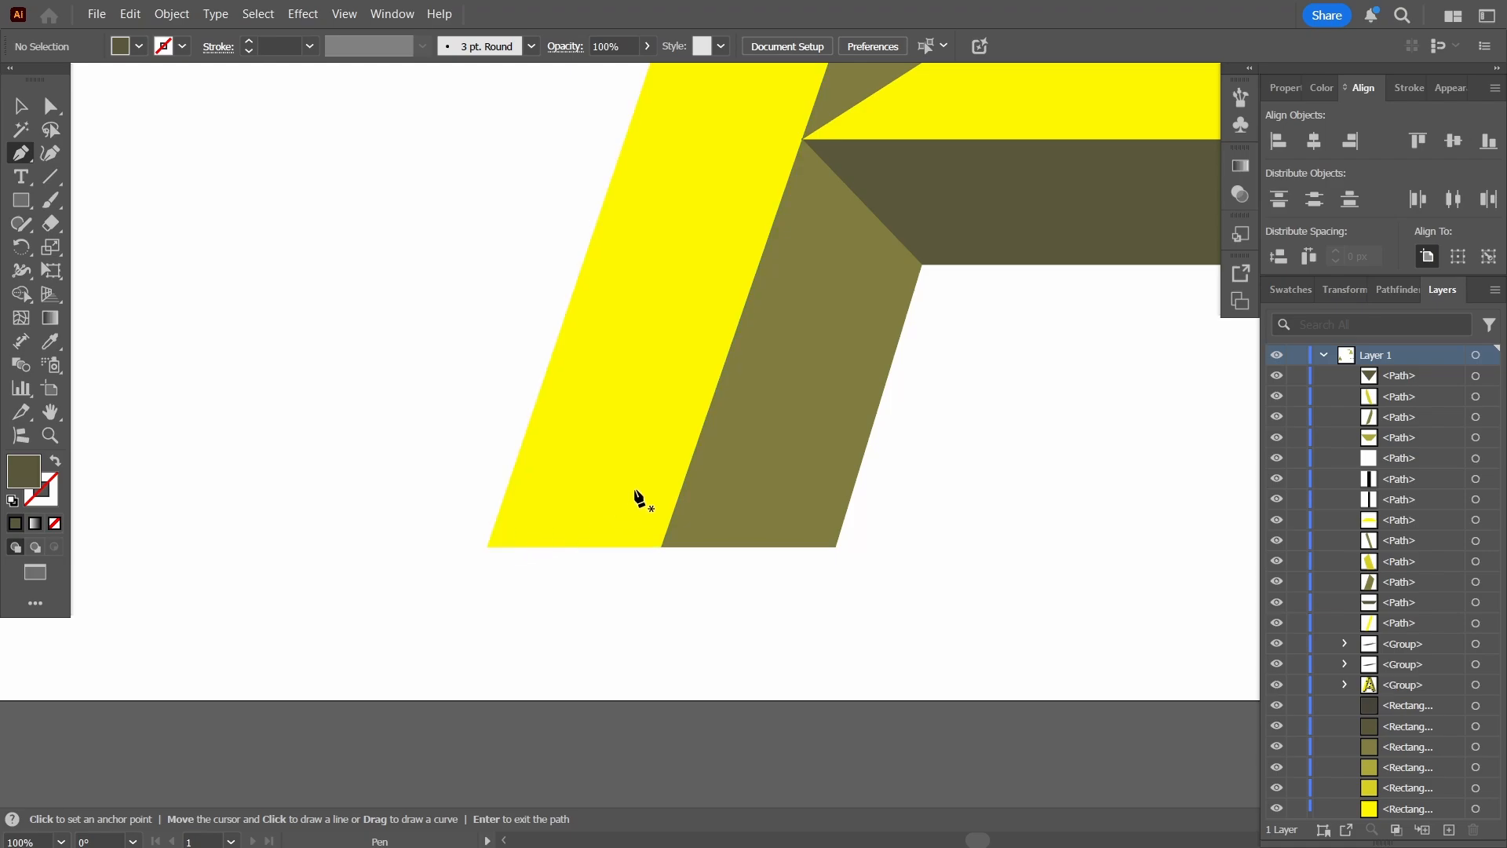
{"action": "left_click_drag", "start_coordinate": [690, 459], "coordinate": [636, 494]}
{"action": "left_click", "coordinate": [488, 547]}
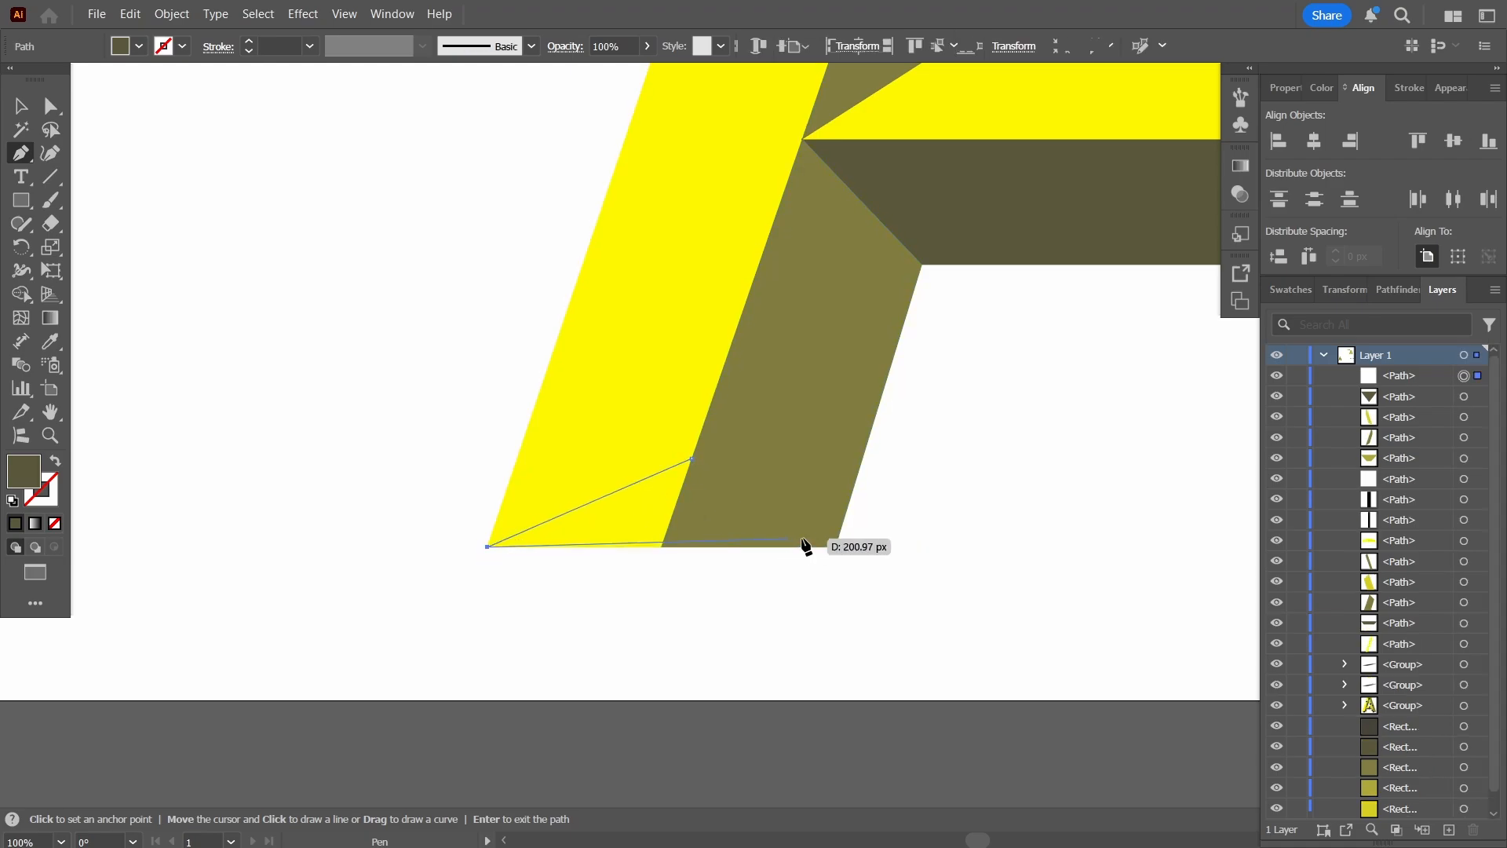
{"action": "left_click", "coordinate": [835, 547]}
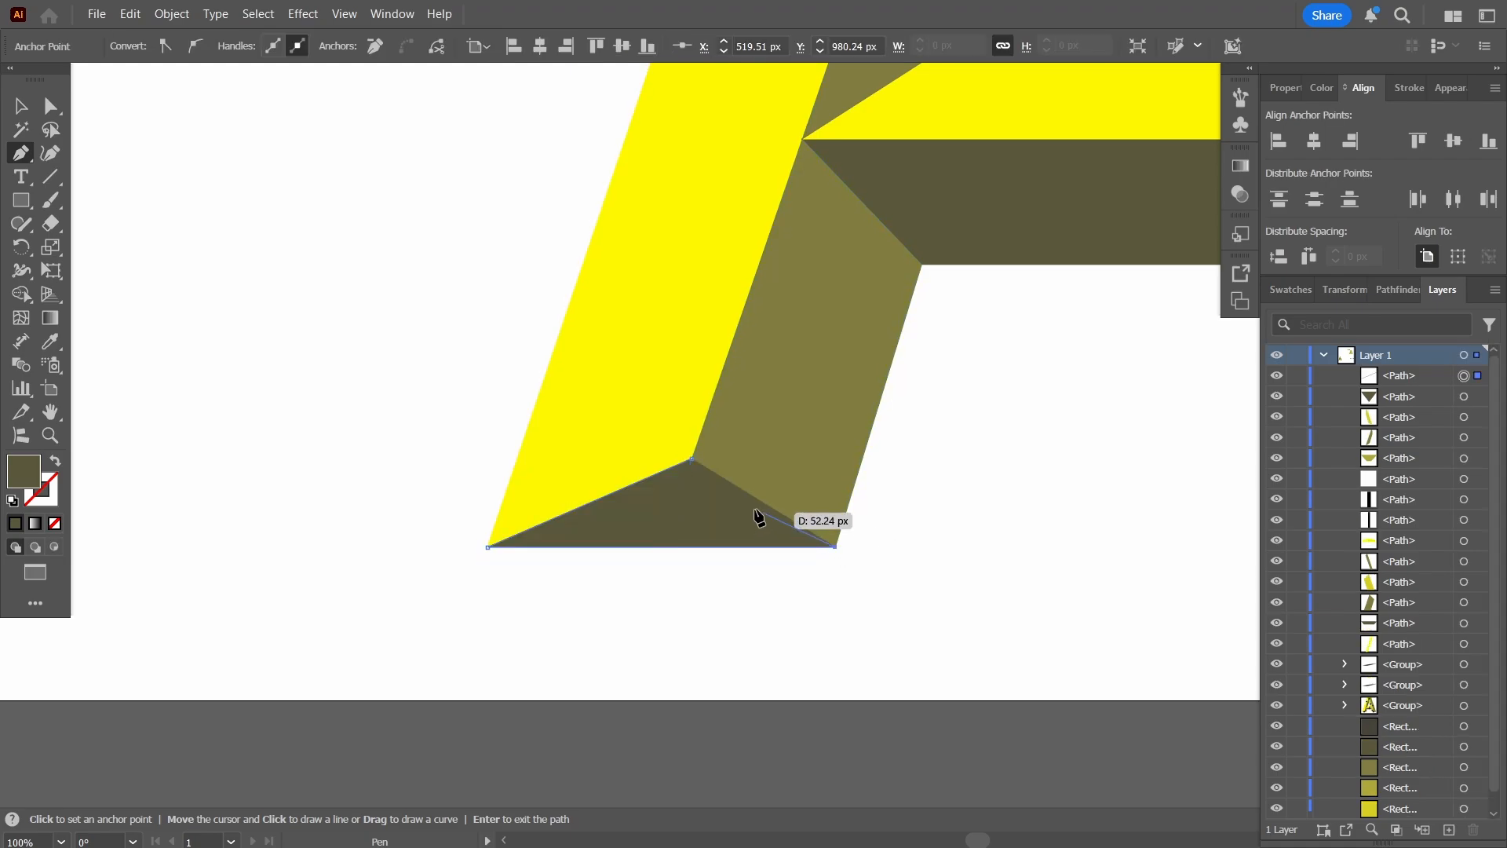
{"action": "left_click", "coordinate": [692, 460]}
{"action": "key", "text": "v"}
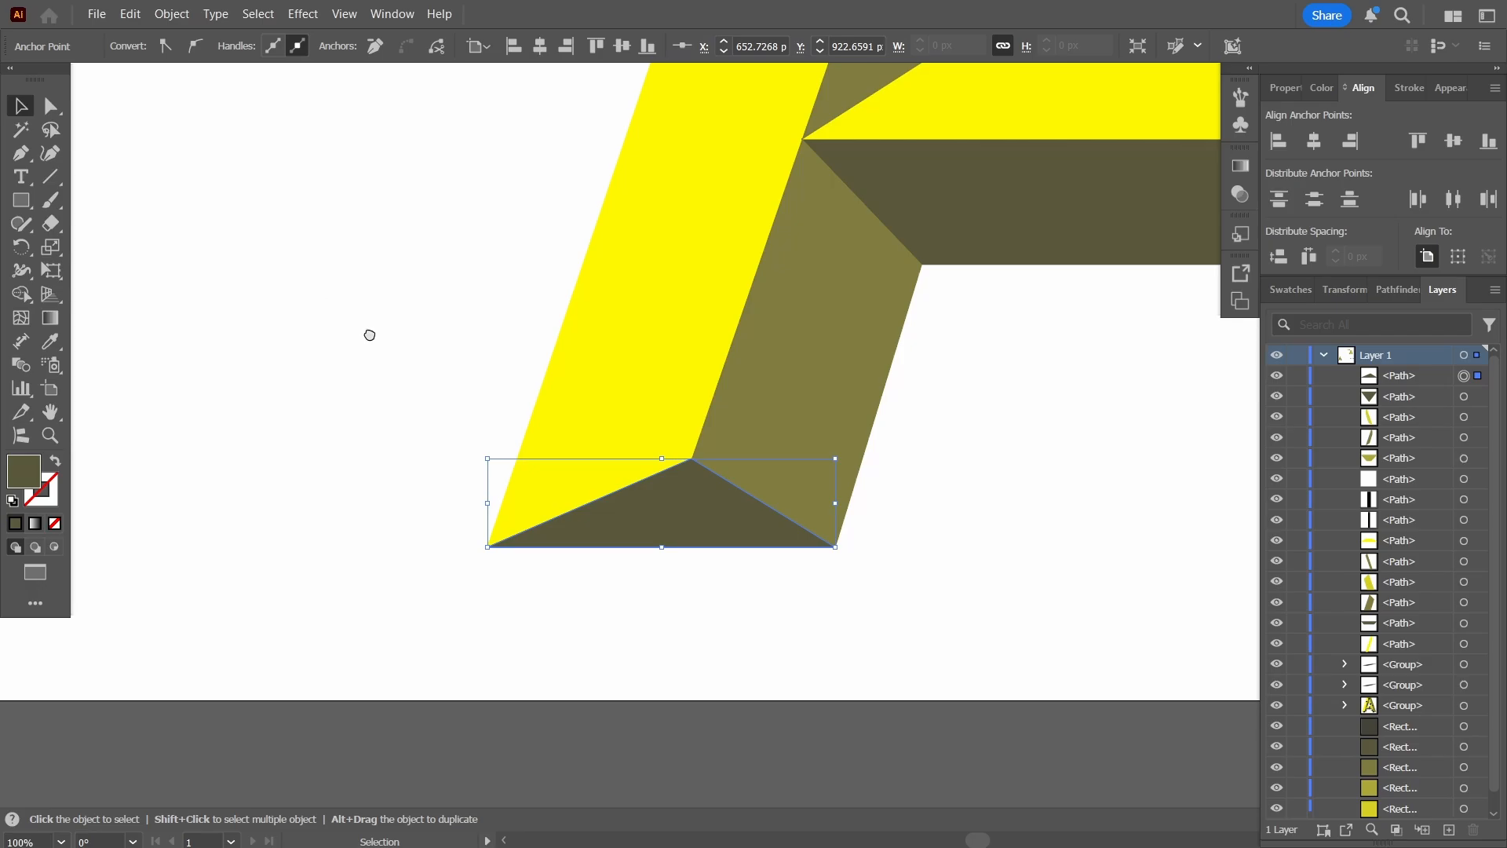
Copy the foot triangle, paste it in front and flip the copy horizontally.
{"action": "left_click_drag", "start_coordinate": [370, 336], "coordinate": [134, 356]}
{"action": "right_click", "coordinate": [259, 548]}
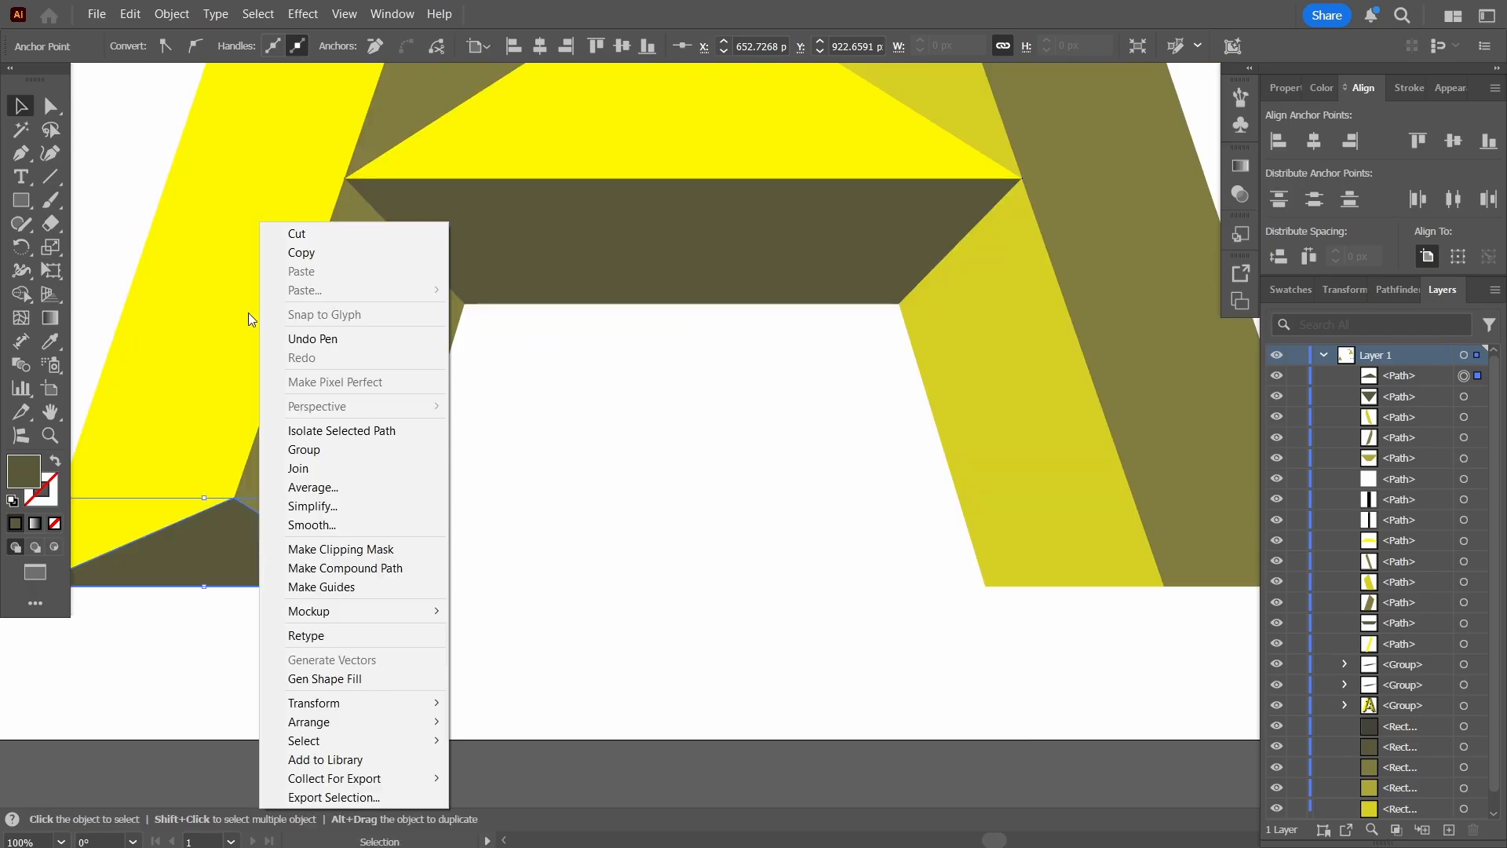
{"action": "left_click", "coordinate": [303, 252]}
{"action": "right_click", "coordinate": [275, 577]}
{"action": "mouse_move", "coordinate": [394, 294]}
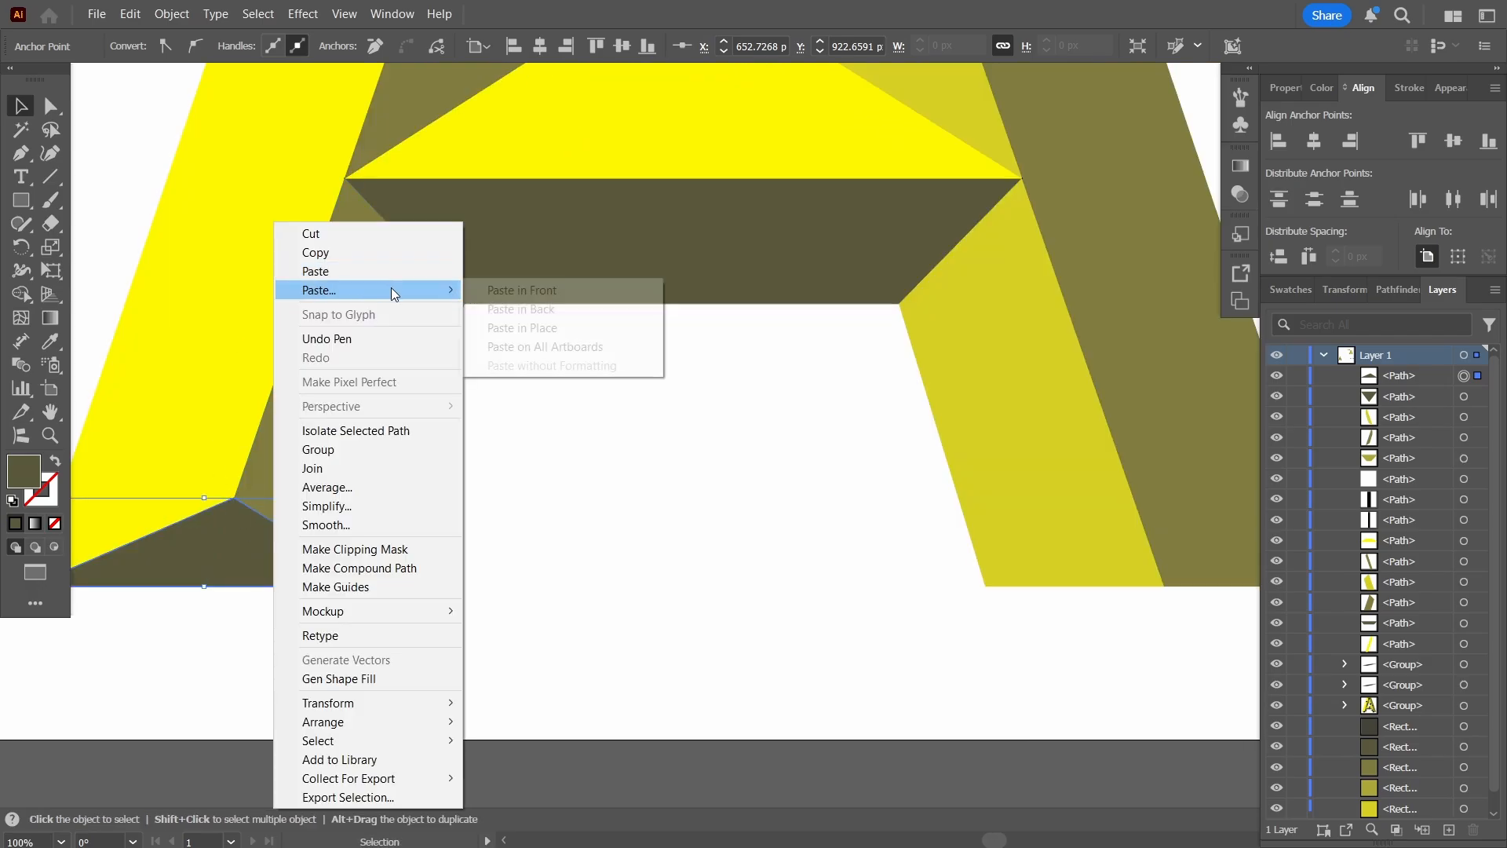
{"action": "left_click", "coordinate": [524, 290]}
{"action": "left_click", "coordinate": [1281, 87]}
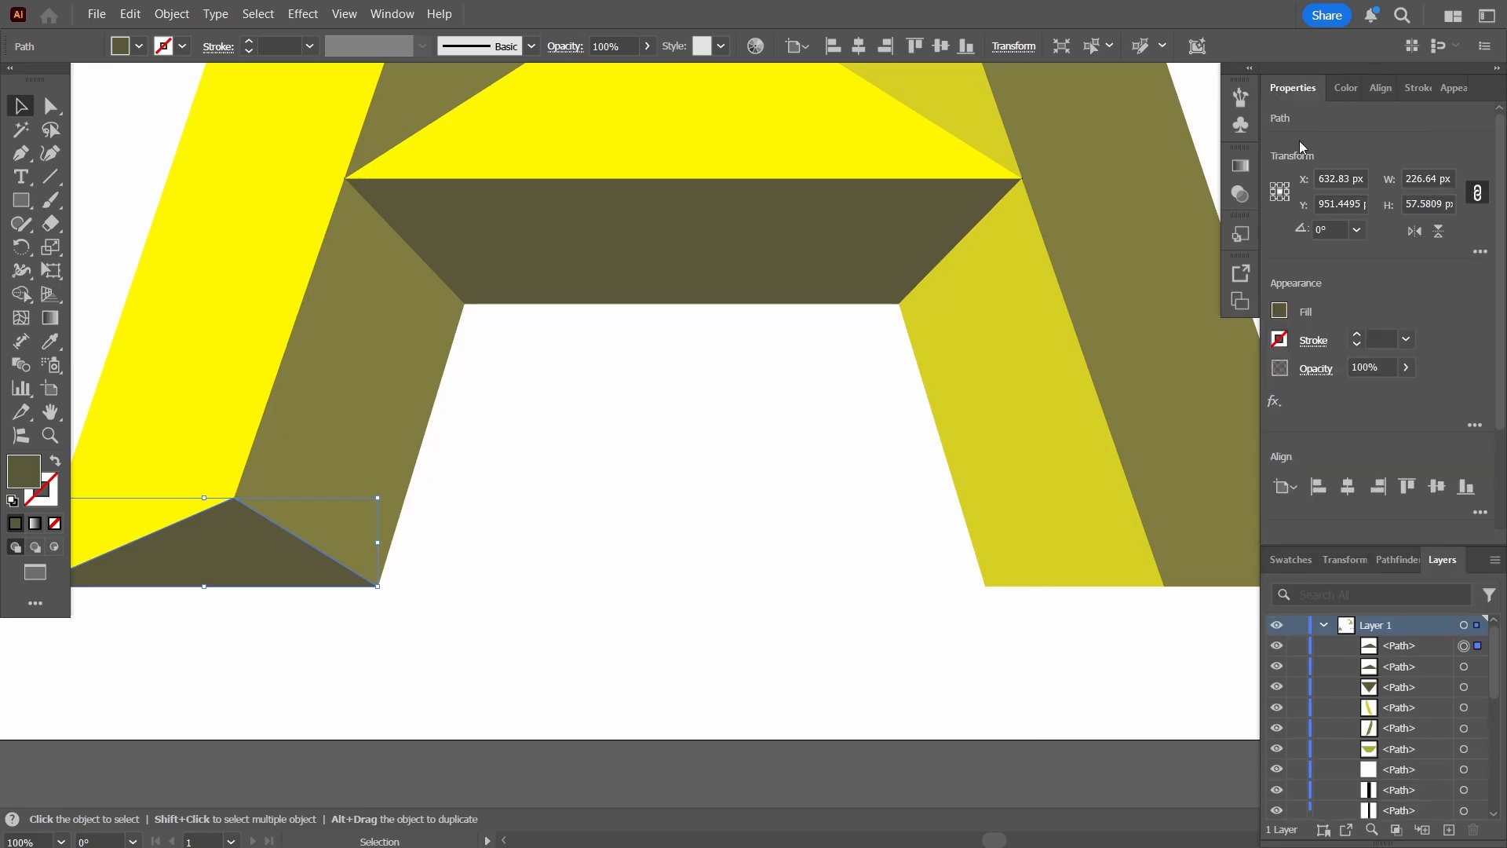
{"action": "left_click", "coordinate": [1420, 234]}
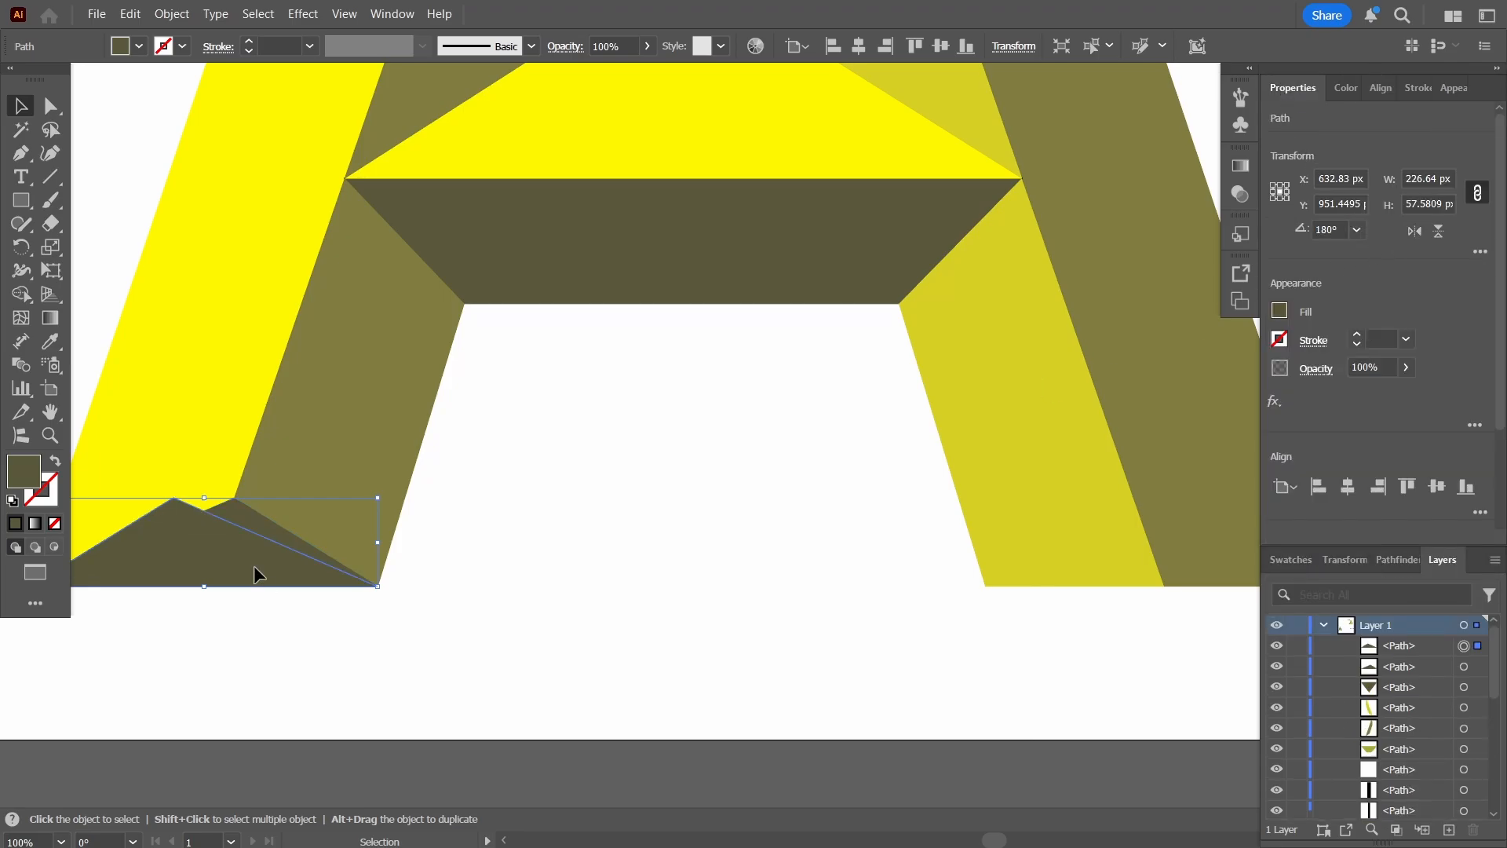
Move the flipped triangle horizontally onto the right leg's foot, matching its left corner to the leg's inner lower corner.
{"action": "left_click_drag", "start_coordinate": [254, 574], "coordinate": [1146, 573]}
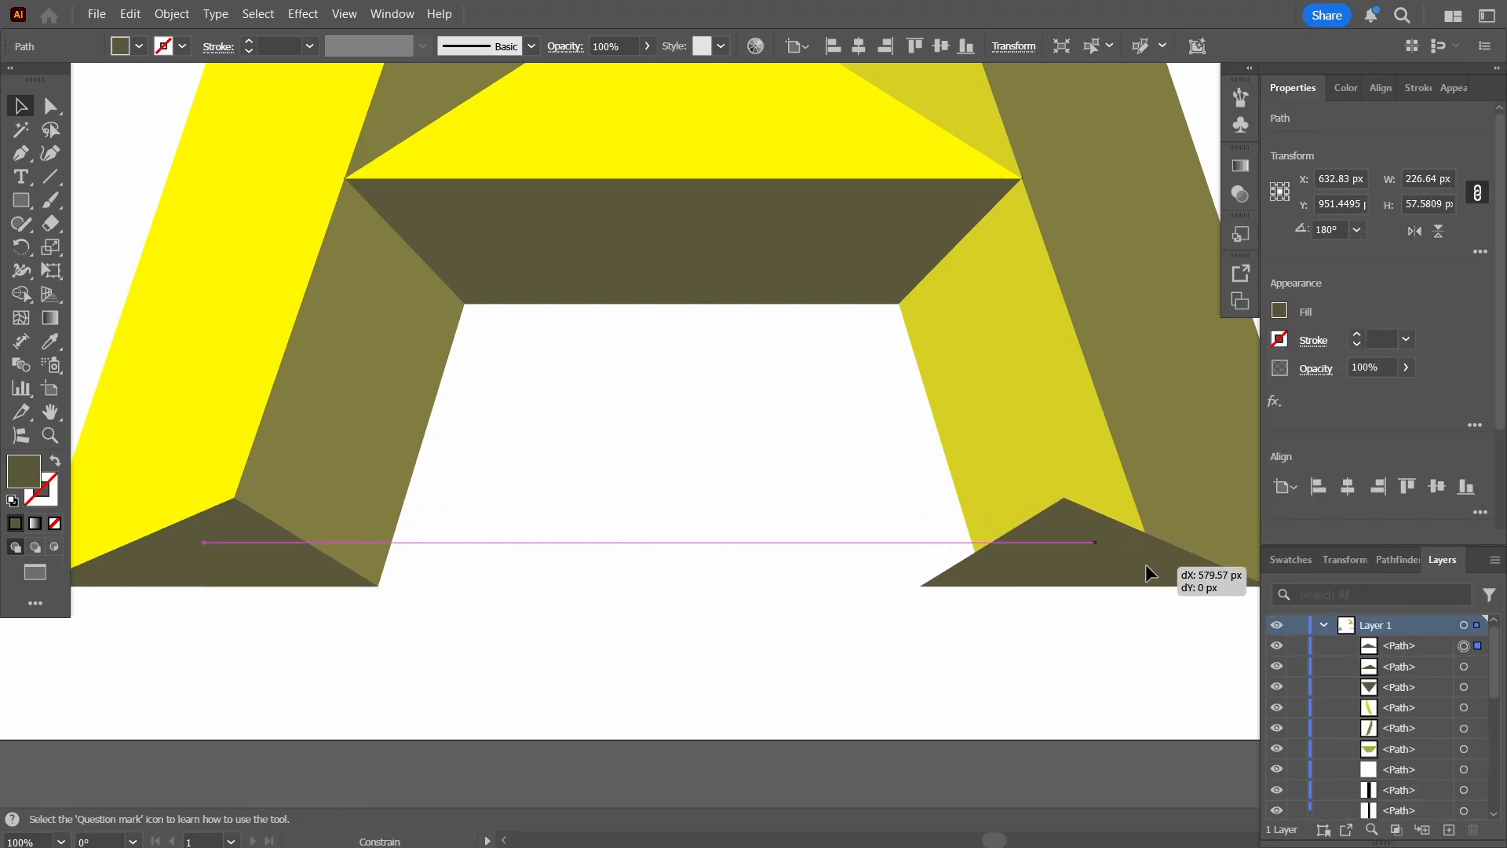
{"action": "left_click_drag", "start_coordinate": [1146, 573], "coordinate": [1189, 573]}
{"action": "left_click_drag", "start_coordinate": [730, 556], "coordinate": [749, 556]}
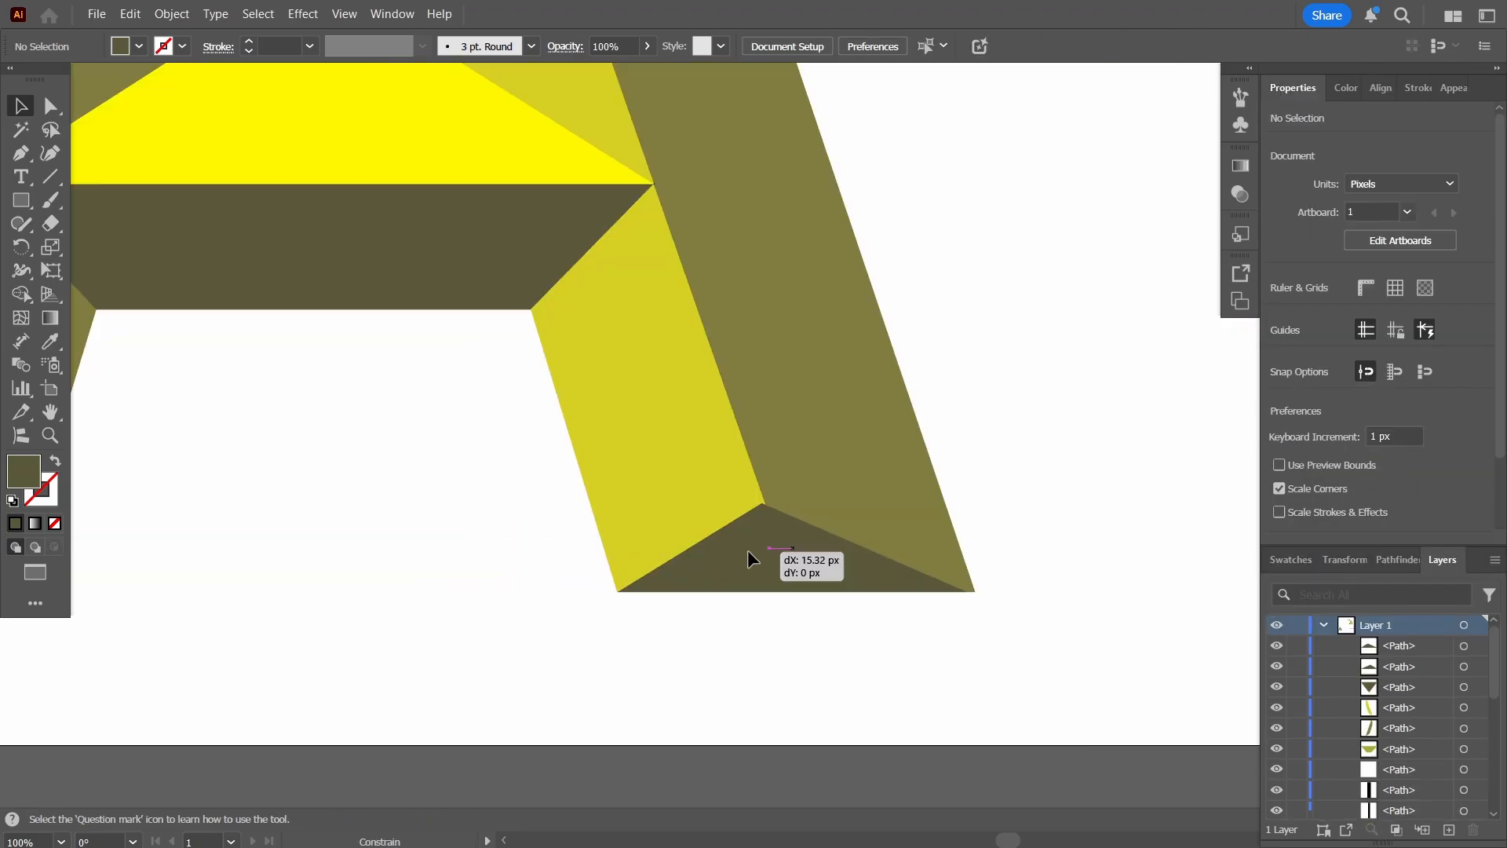
{"action": "left_click_drag", "start_coordinate": [375, 578], "coordinate": [868, 562]}
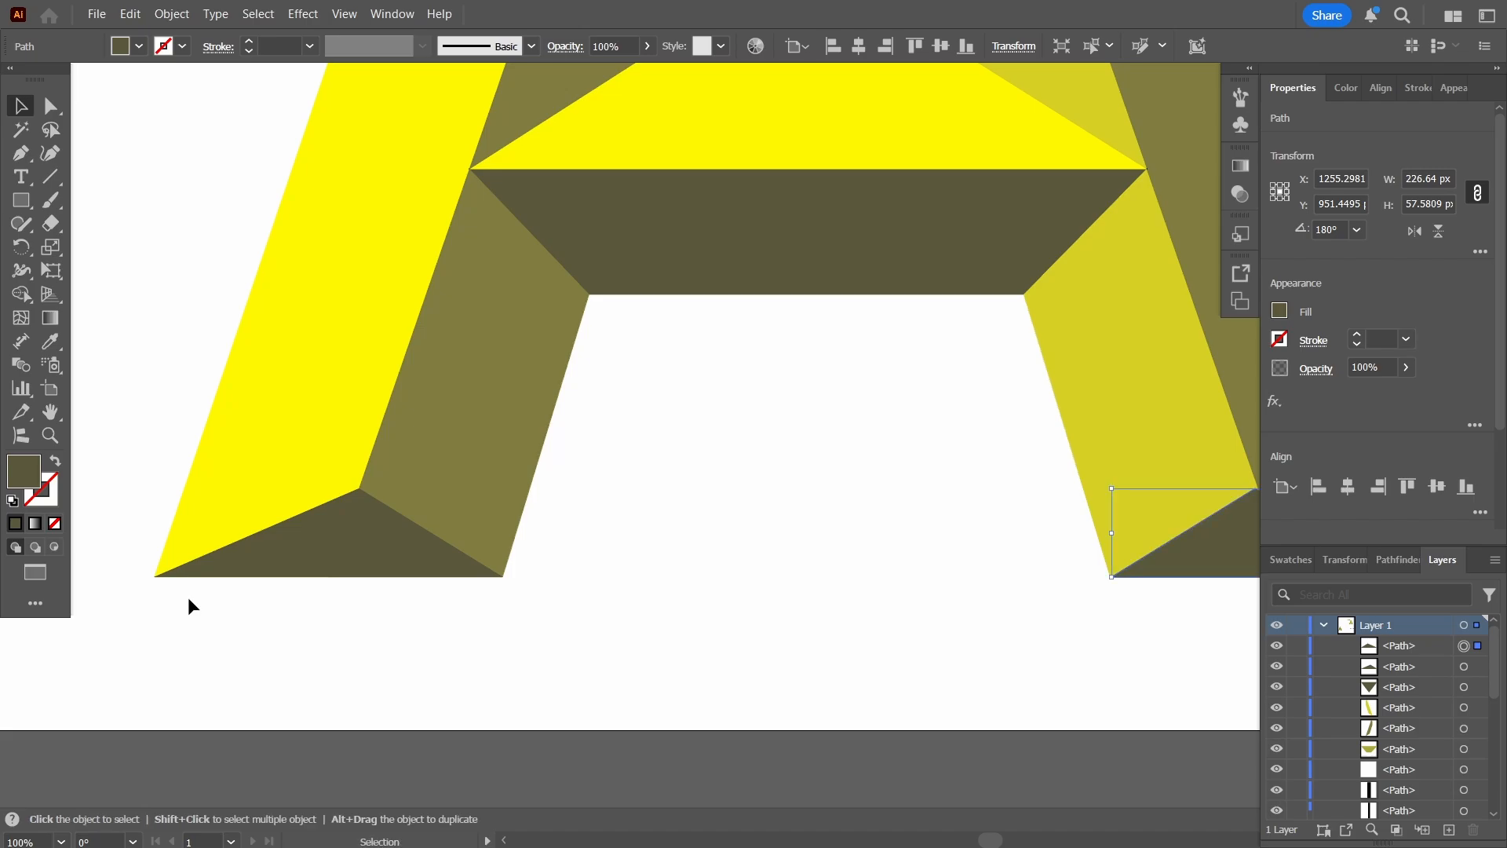
Snap the right foot triangle's inner lower corner onto the leg's inner corner and its apex onto the line between the facets.
{"action": "scroll", "coordinate": [192, 606], "scroll_direction": "up", "scroll_amount": 3}
{"action": "left_click_drag", "start_coordinate": [566, 571], "coordinate": [565, 571]}
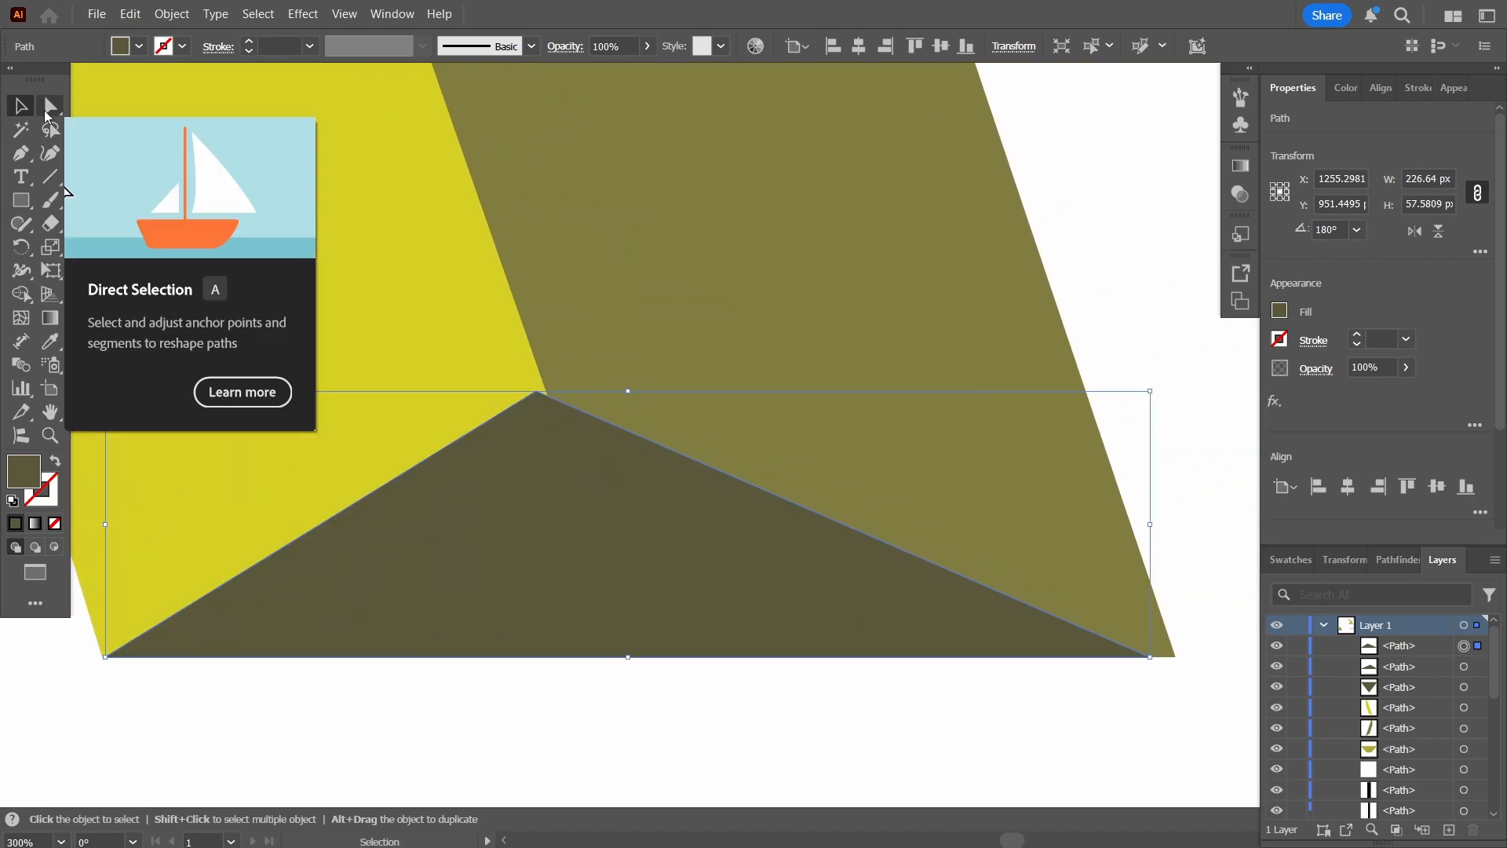
{"action": "left_click", "coordinate": [50, 105]}
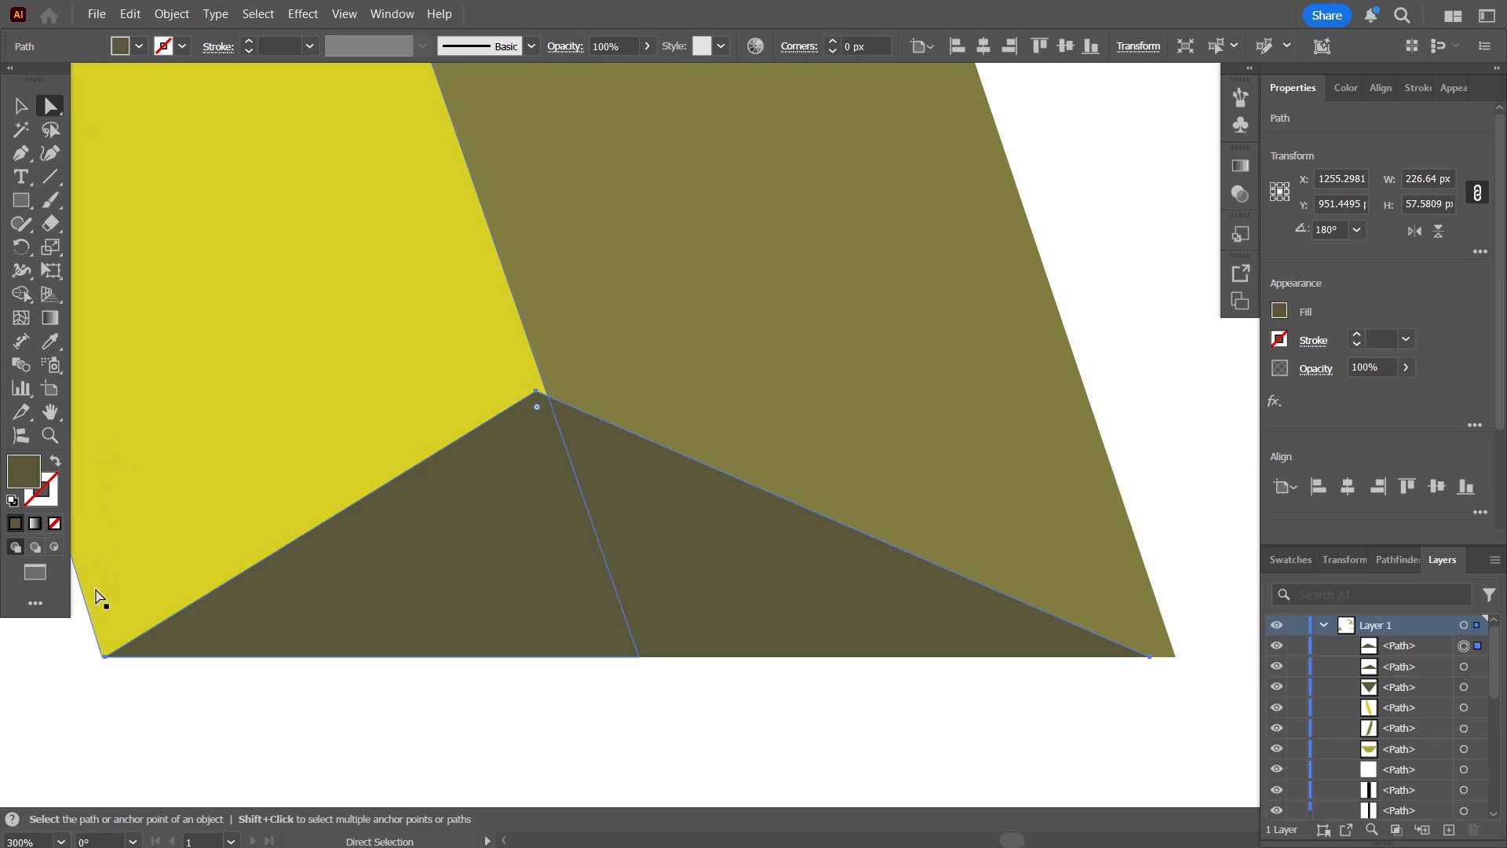
{"action": "scroll", "coordinate": [107, 659], "scroll_direction": "up", "scroll_amount": 3}
{"action": "left_click", "coordinate": [100, 654]}
{"action": "left_click_drag", "start_coordinate": [99, 654], "coordinate": [93, 655]}
{"action": "scroll", "coordinate": [221, 666], "scroll_direction": "down", "scroll_amount": 1}
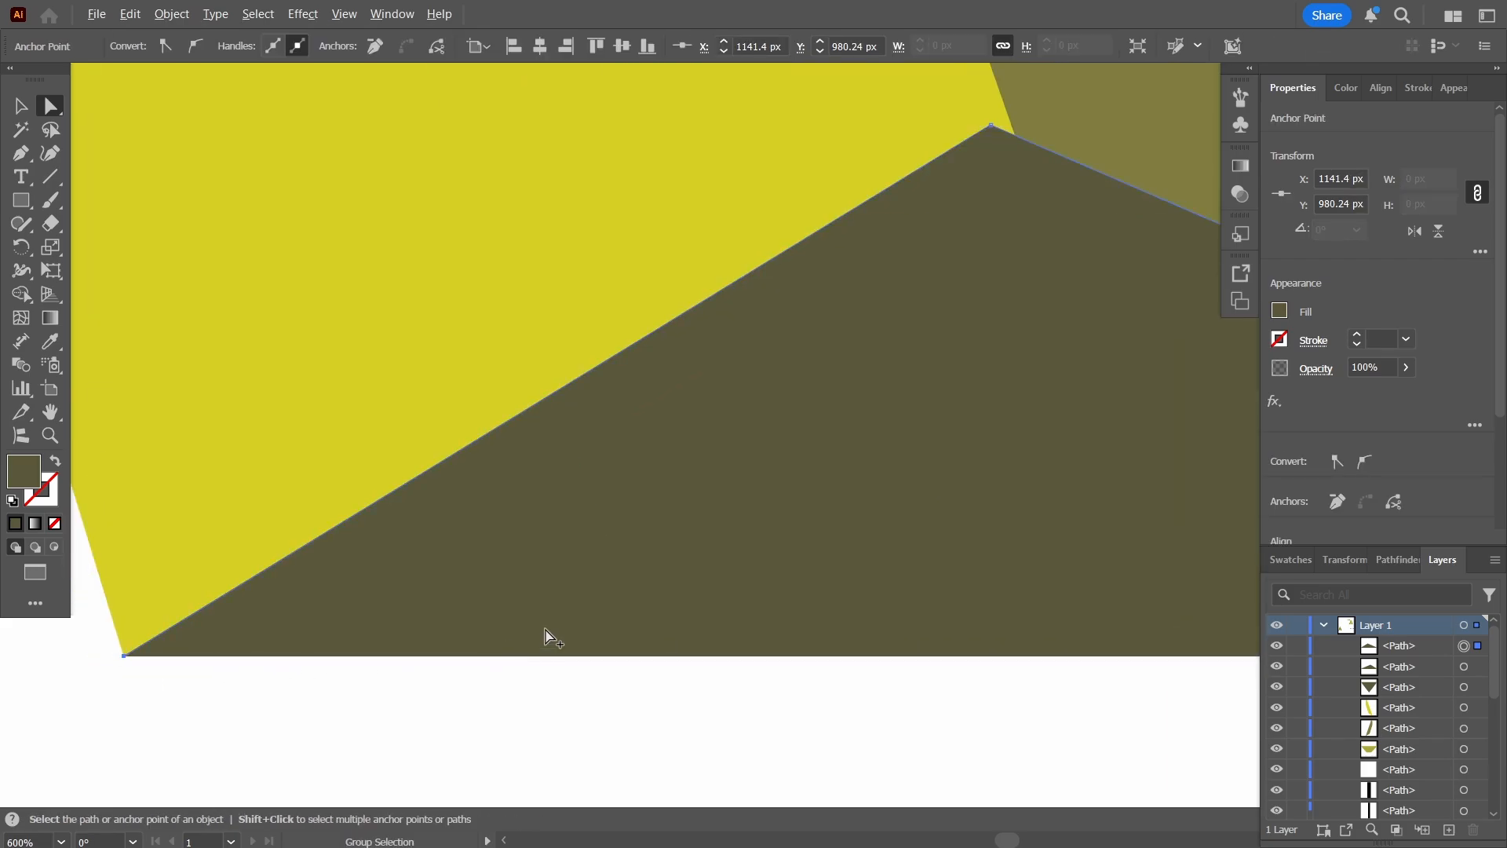
{"action": "left_click", "coordinate": [333, 326]}
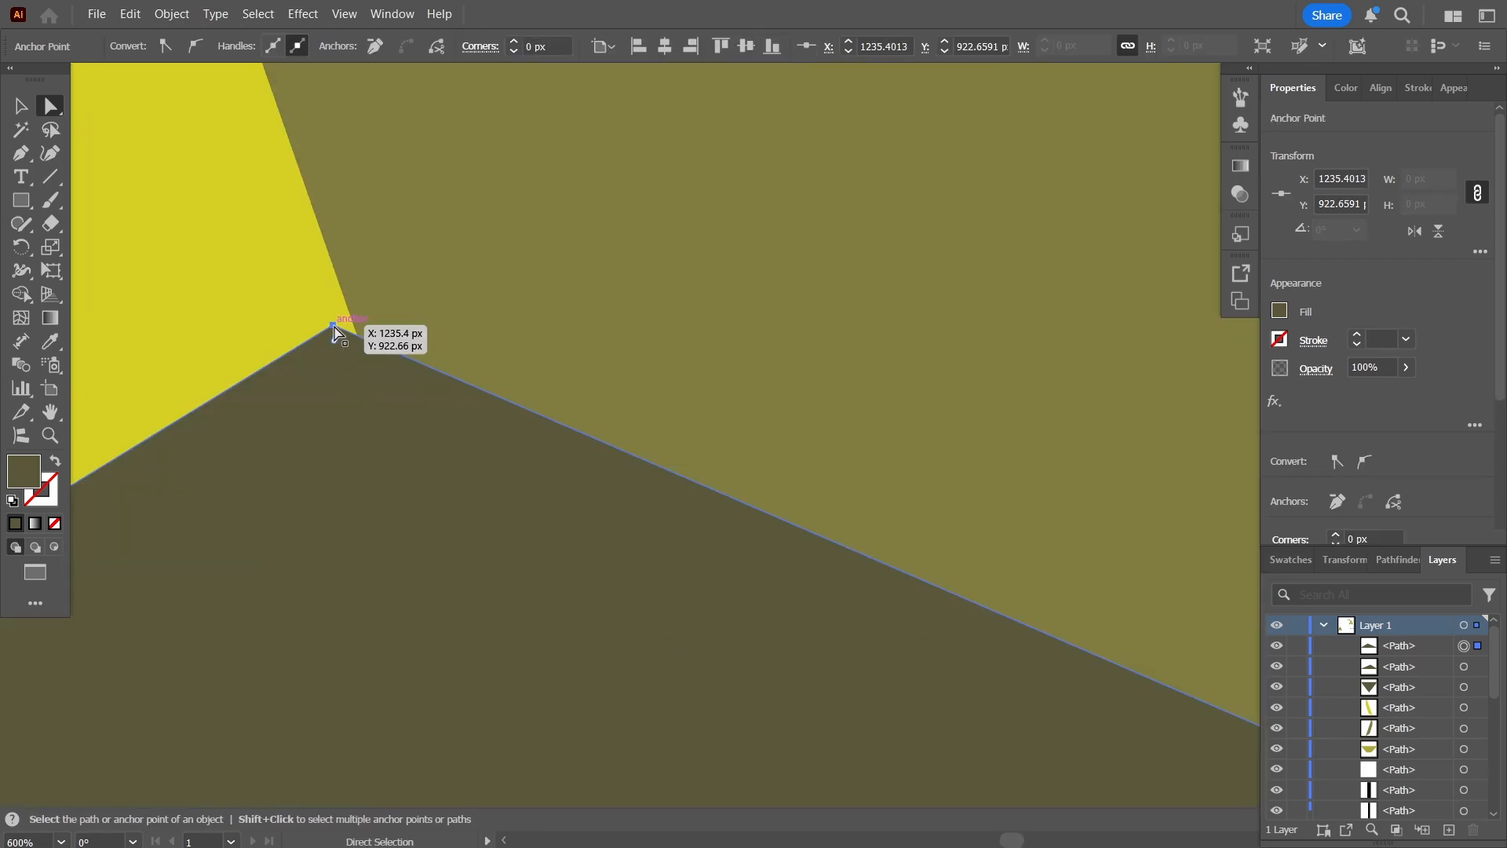
{"action": "left_click_drag", "start_coordinate": [338, 326], "coordinate": [350, 332]}
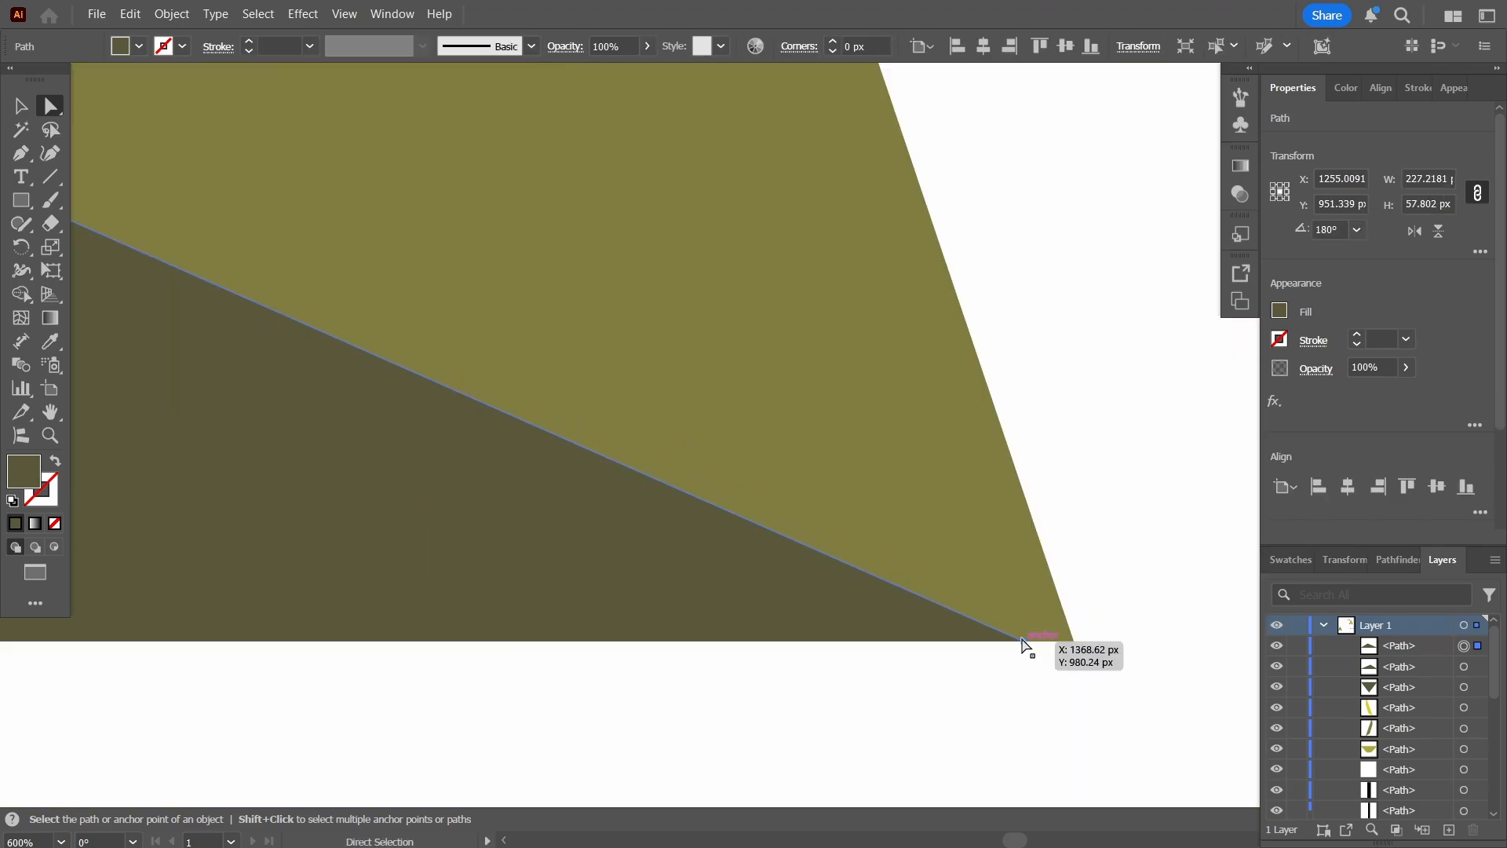
Extend the right foot triangle's outer lower corner horizontally to the leg's outer corner and deselect the shape.
{"action": "left_click", "coordinate": [1022, 643]}
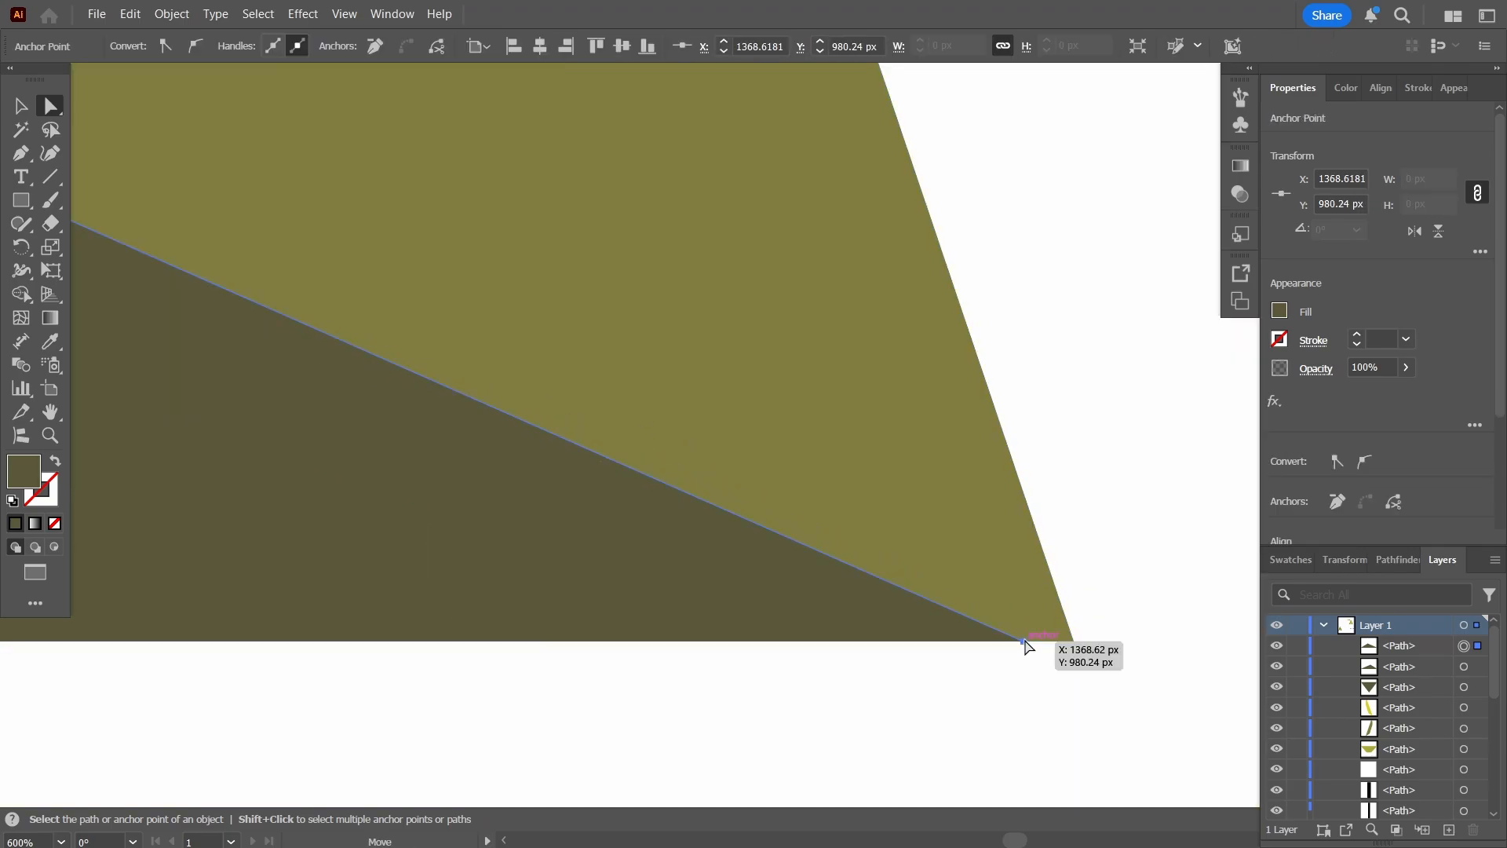
{"action": "left_click_drag", "start_coordinate": [1028, 641], "coordinate": [1073, 642]}
{"action": "key", "text": "ctrl+minus"}
{"action": "key", "text": "ctrl+minus"}
{"action": "key", "text": "ctrl+minus"}
{"action": "key", "text": "ctrl+minus"}
{"action": "key", "text": "ctrl+minus"}
{"action": "key", "text": "ctrl+minus"}
{"action": "key", "text": "ctrl+minus"}
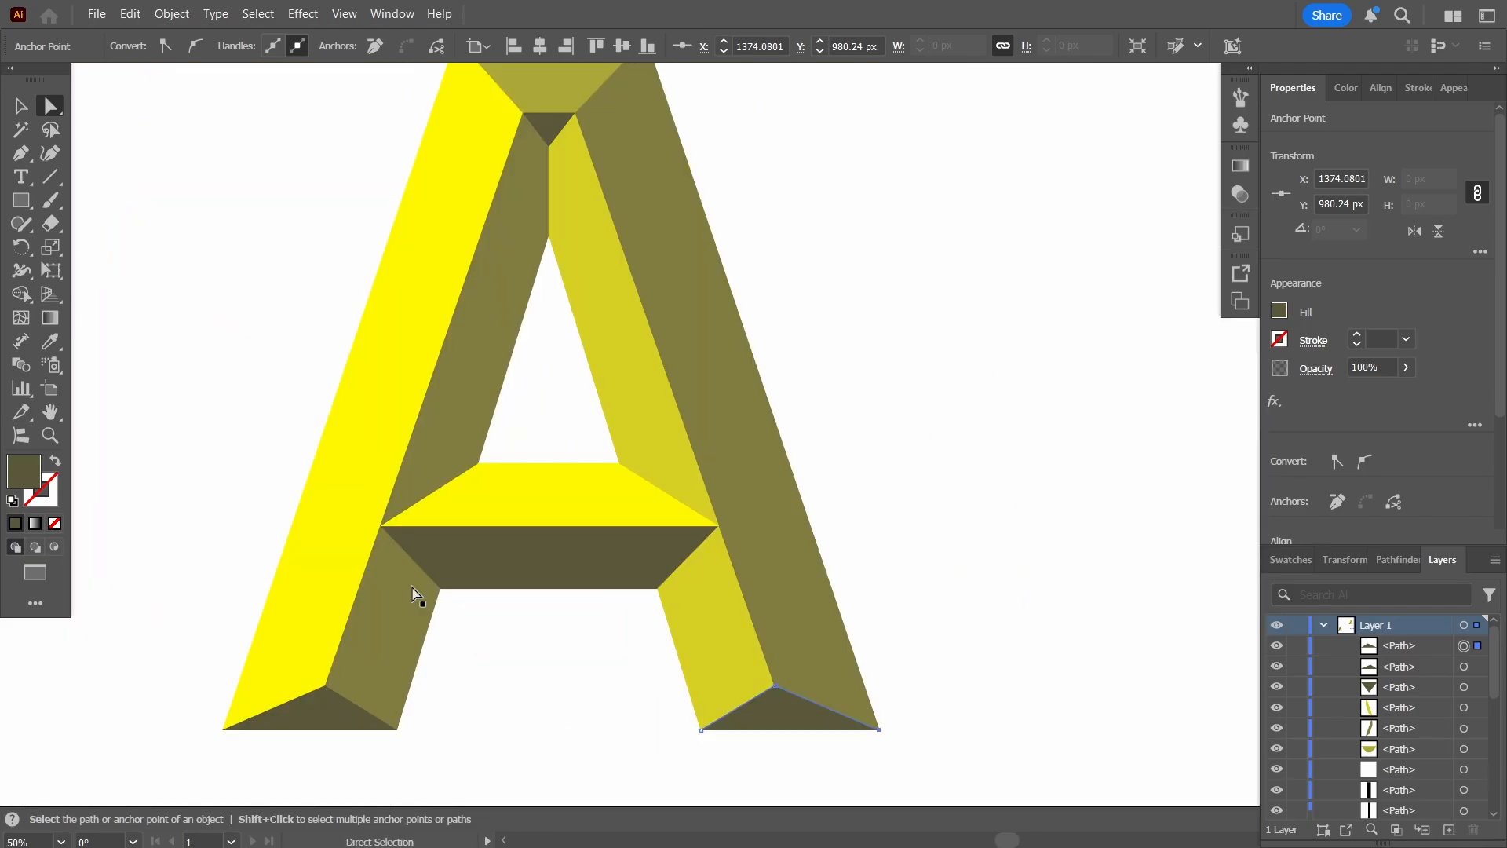
{"action": "left_click", "coordinate": [20, 108]}
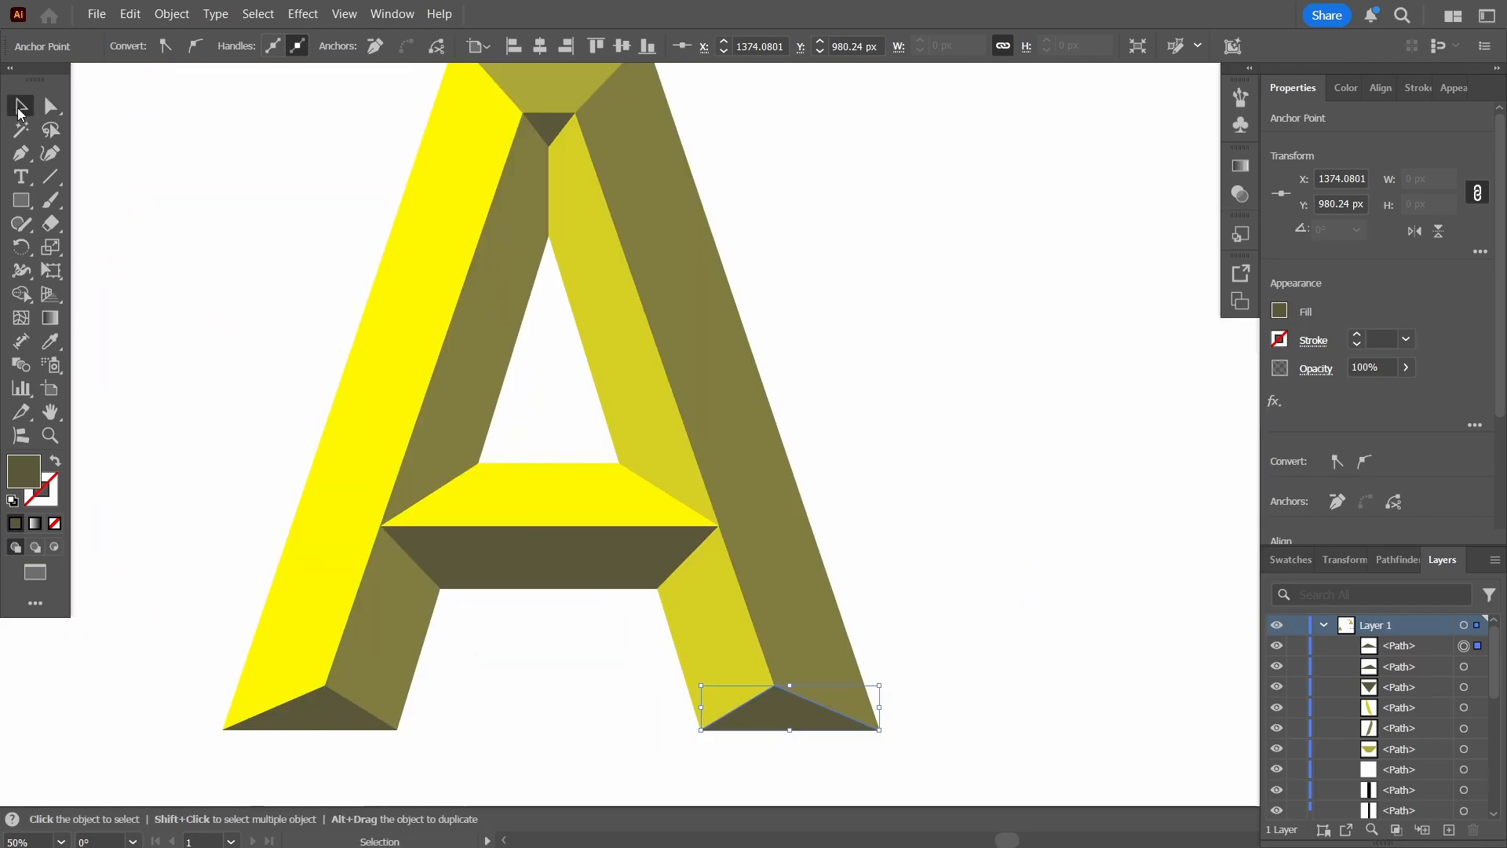
{"action": "left_click", "coordinate": [297, 319]}
{"action": "key", "text": "ctrl+minus"}
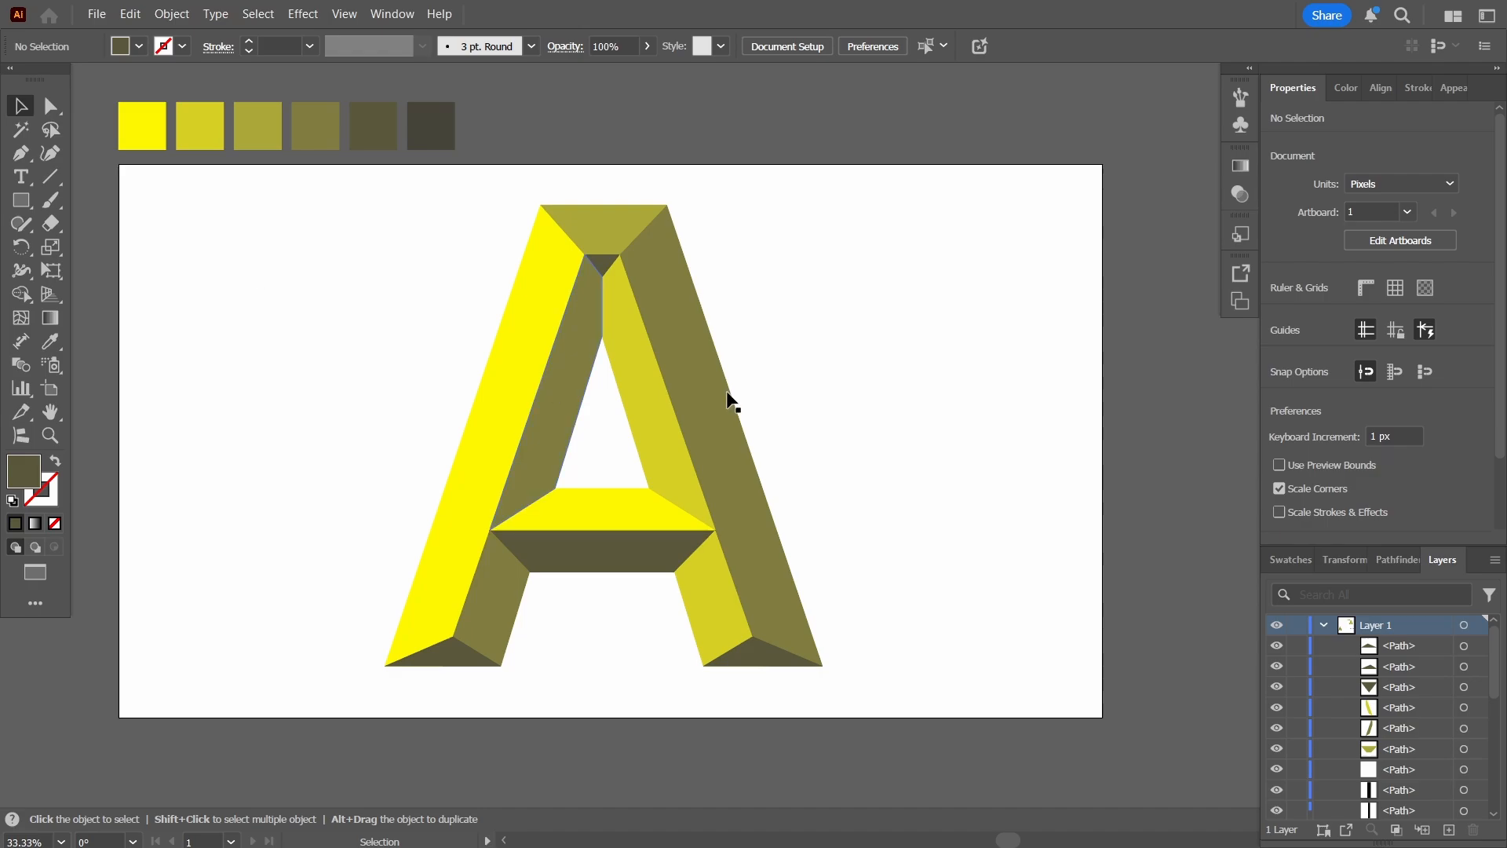
Create a 1920 by 1080 px background rectangle.
{"action": "key", "text": "m"}
{"action": "left_click", "coordinate": [397, 363]}
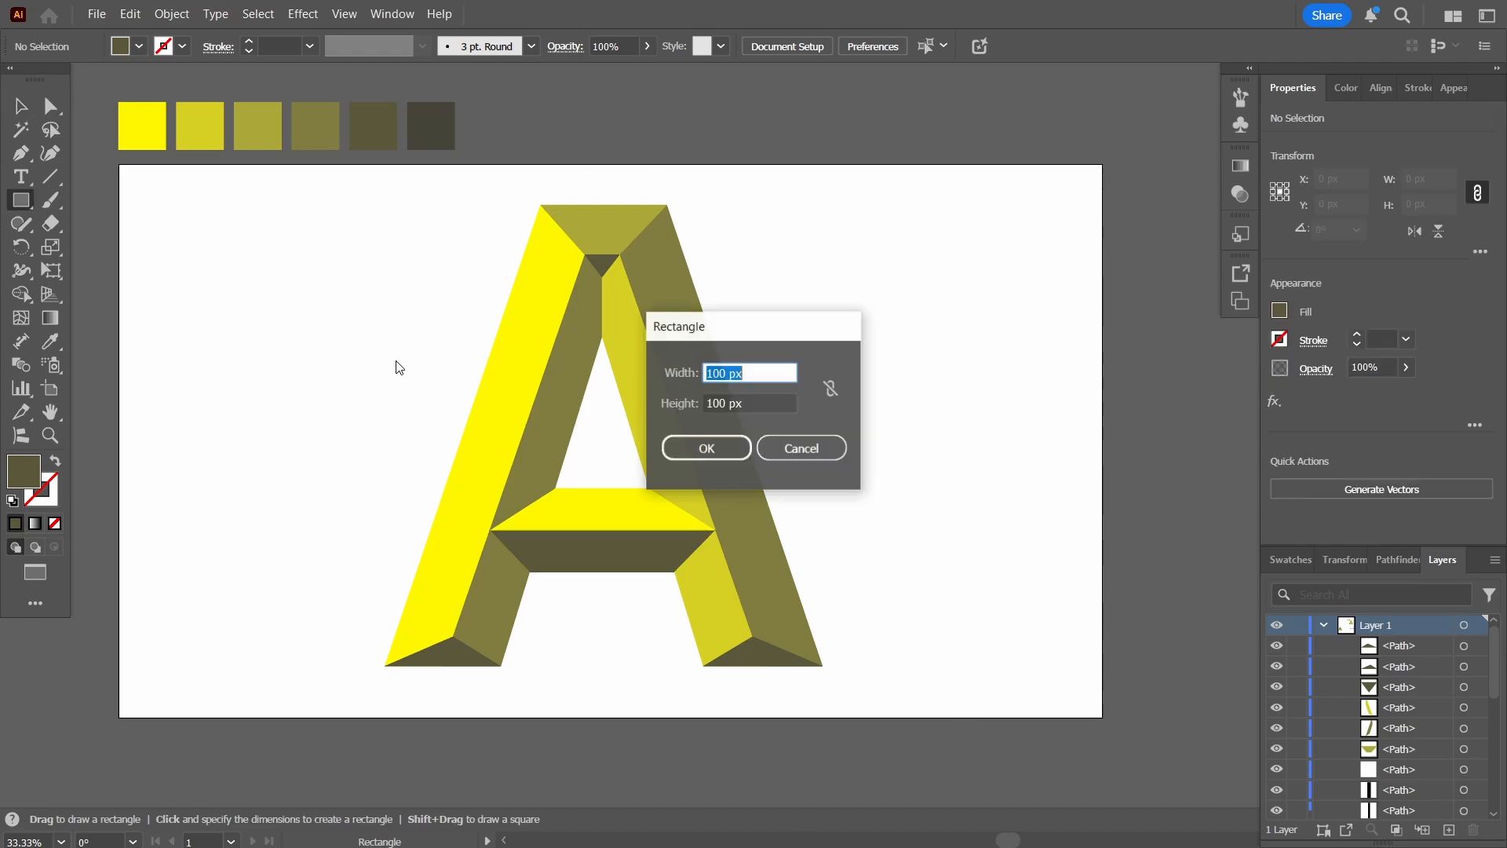
{"action": "type", "text": "1920"}
{"action": "key", "text": "Tab"}
{"action": "type", "text": "1"}
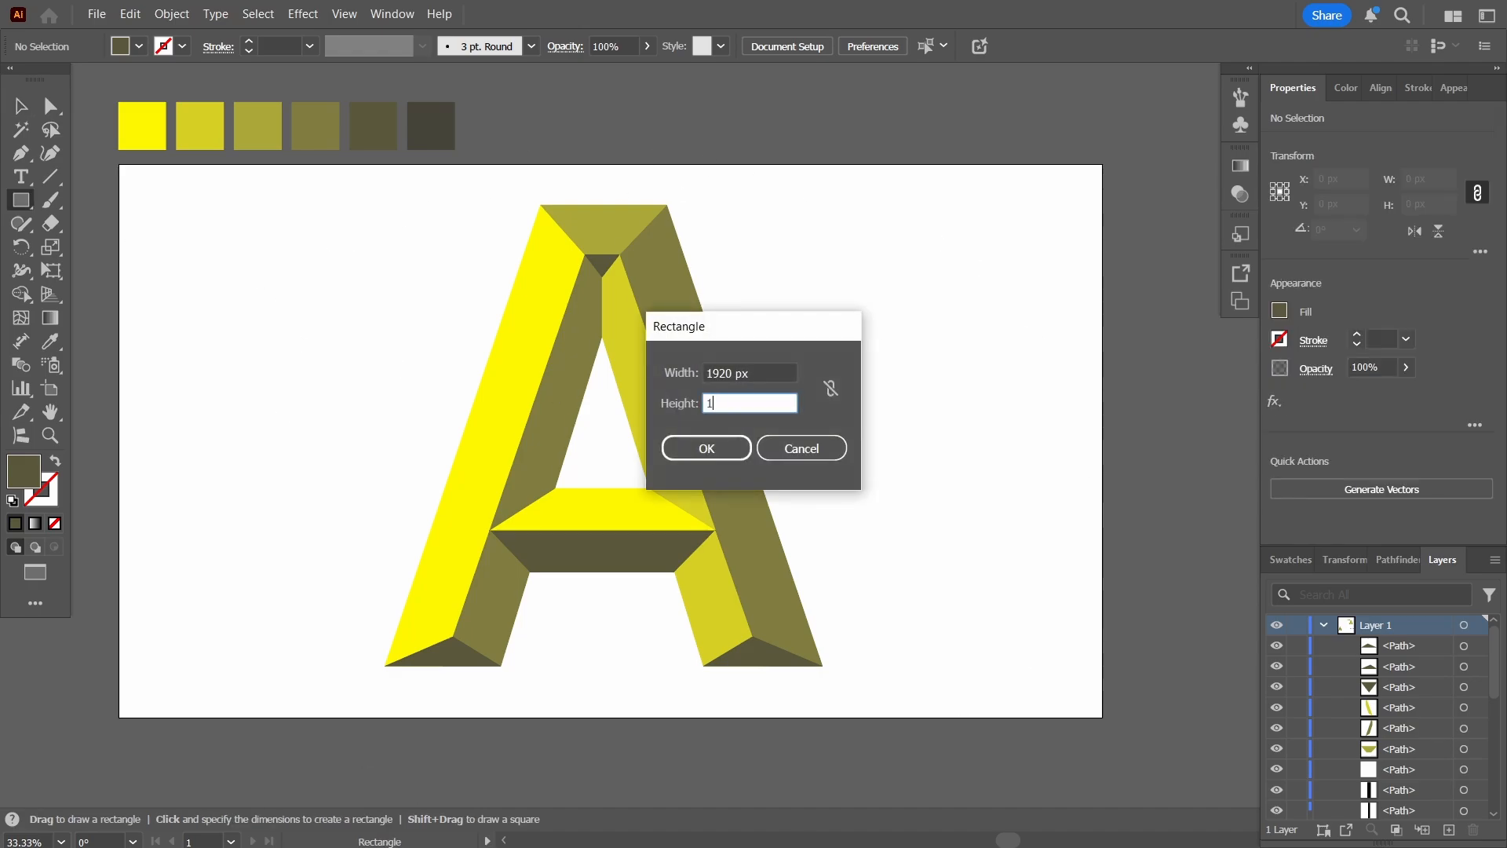
{"action": "key", "text": "Return"}
{"action": "key", "text": "v"}
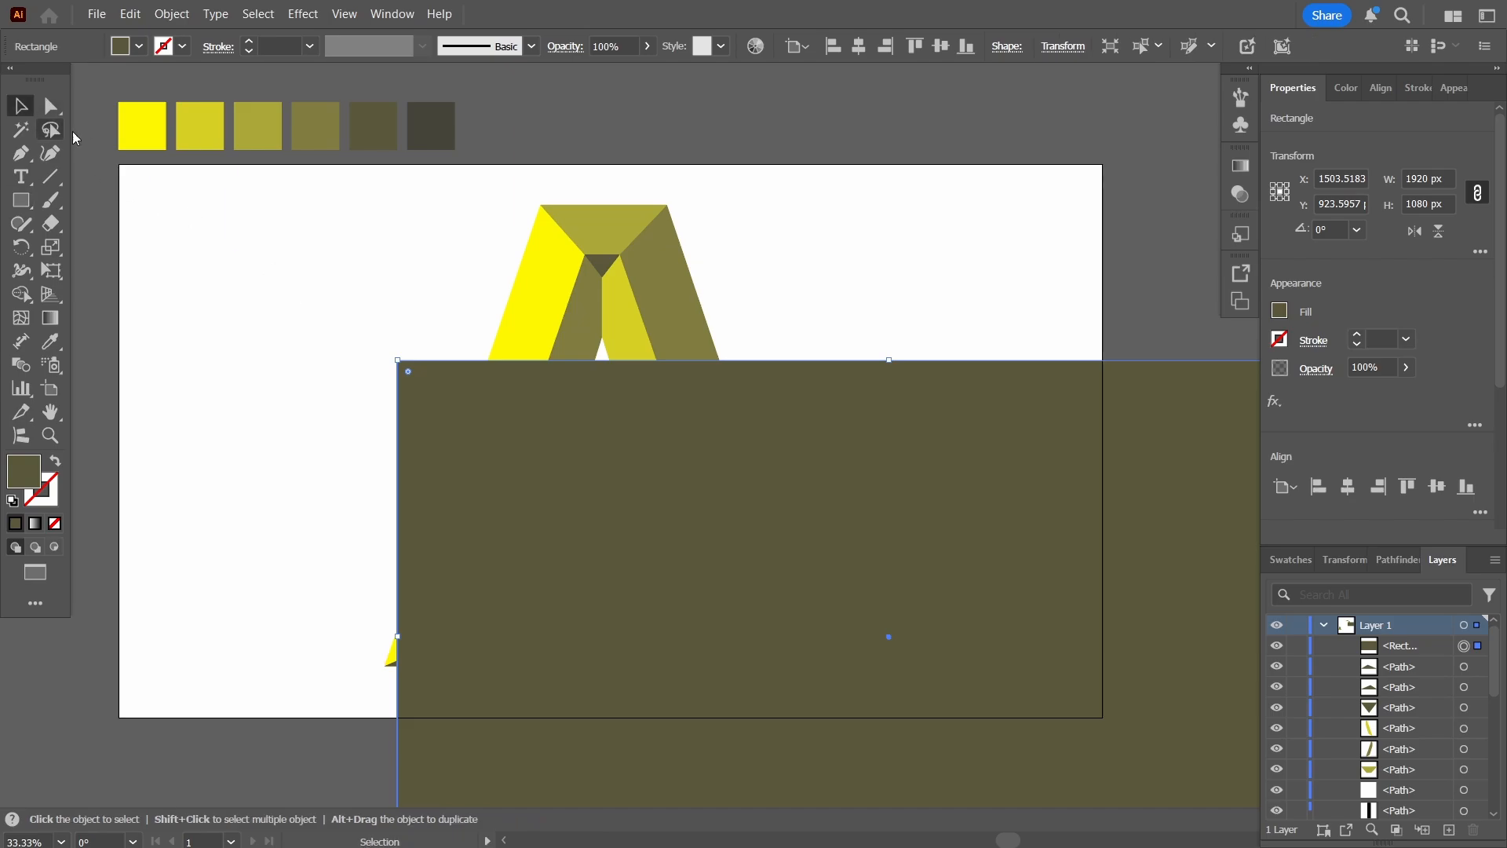
Centre the rectangle horizontally and vertically on the artboard and send it behind the letter.
{"action": "left_click", "coordinate": [1374, 86]}
{"action": "left_click", "coordinate": [1314, 141]}
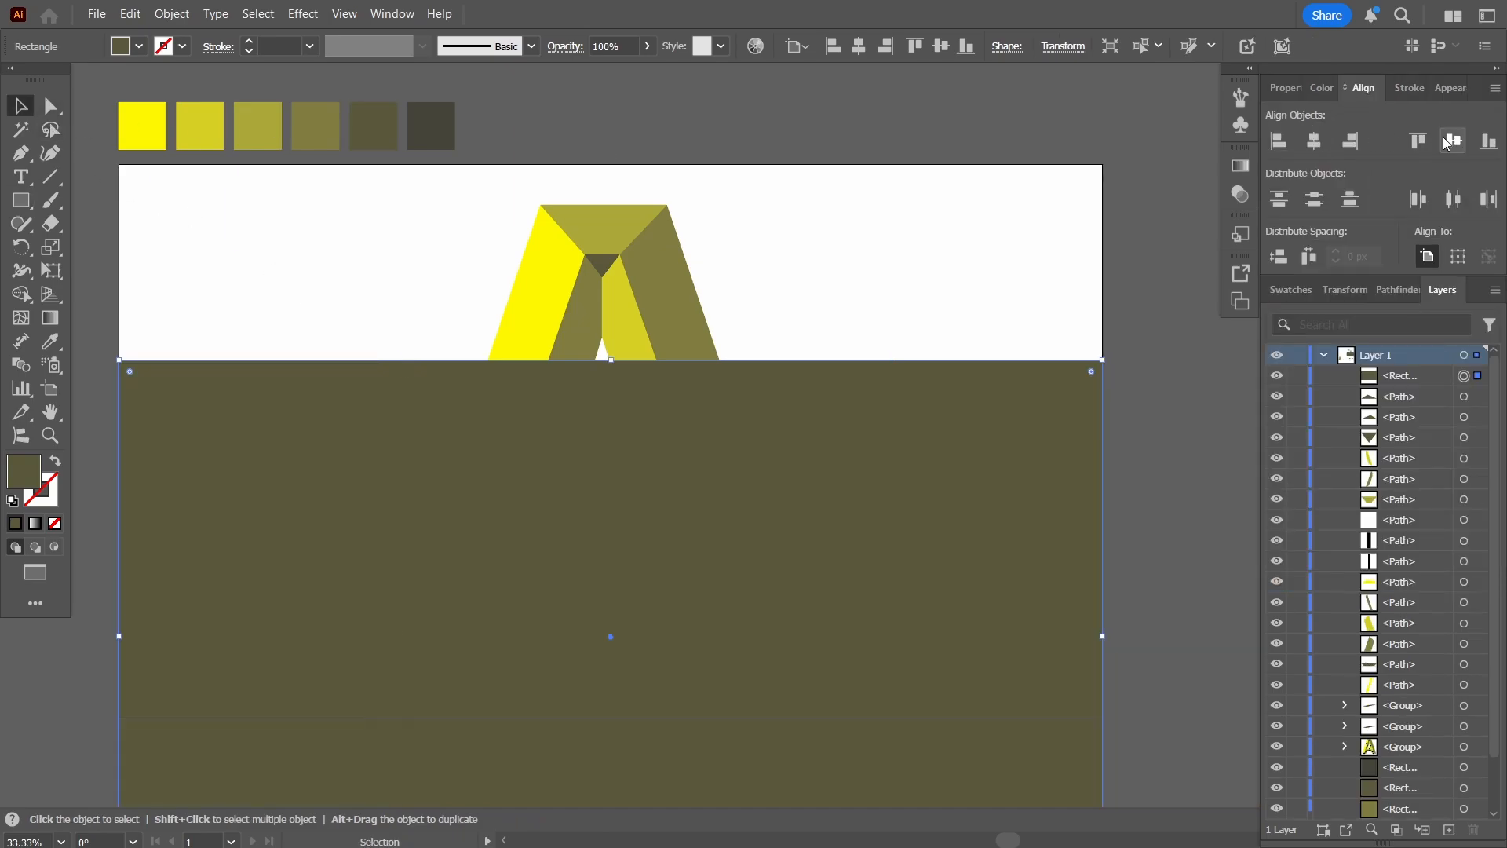
{"action": "left_click", "coordinate": [1443, 145]}
{"action": "key", "text": "ctrl+shift+bracketleft"}
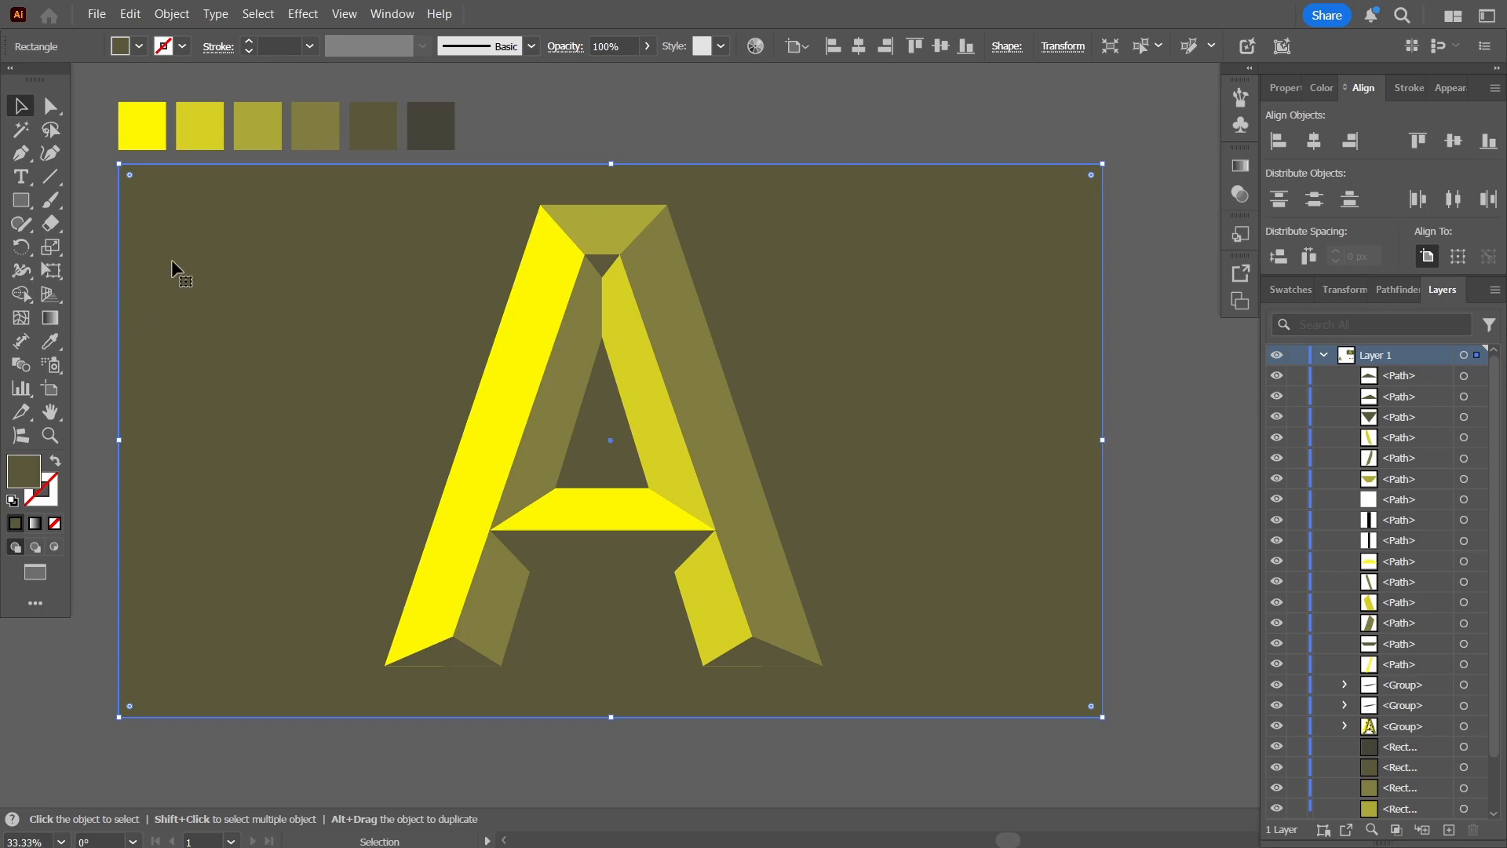
Fill the background rectangle with the sixth swatch's darkest olive and deselect it.
{"action": "key", "text": "i"}
{"action": "left_click", "coordinate": [431, 123]}
{"action": "left_click", "coordinate": [29, 104]}
{"action": "left_click", "coordinate": [666, 104]}
{"action": "key", "text": "space"}
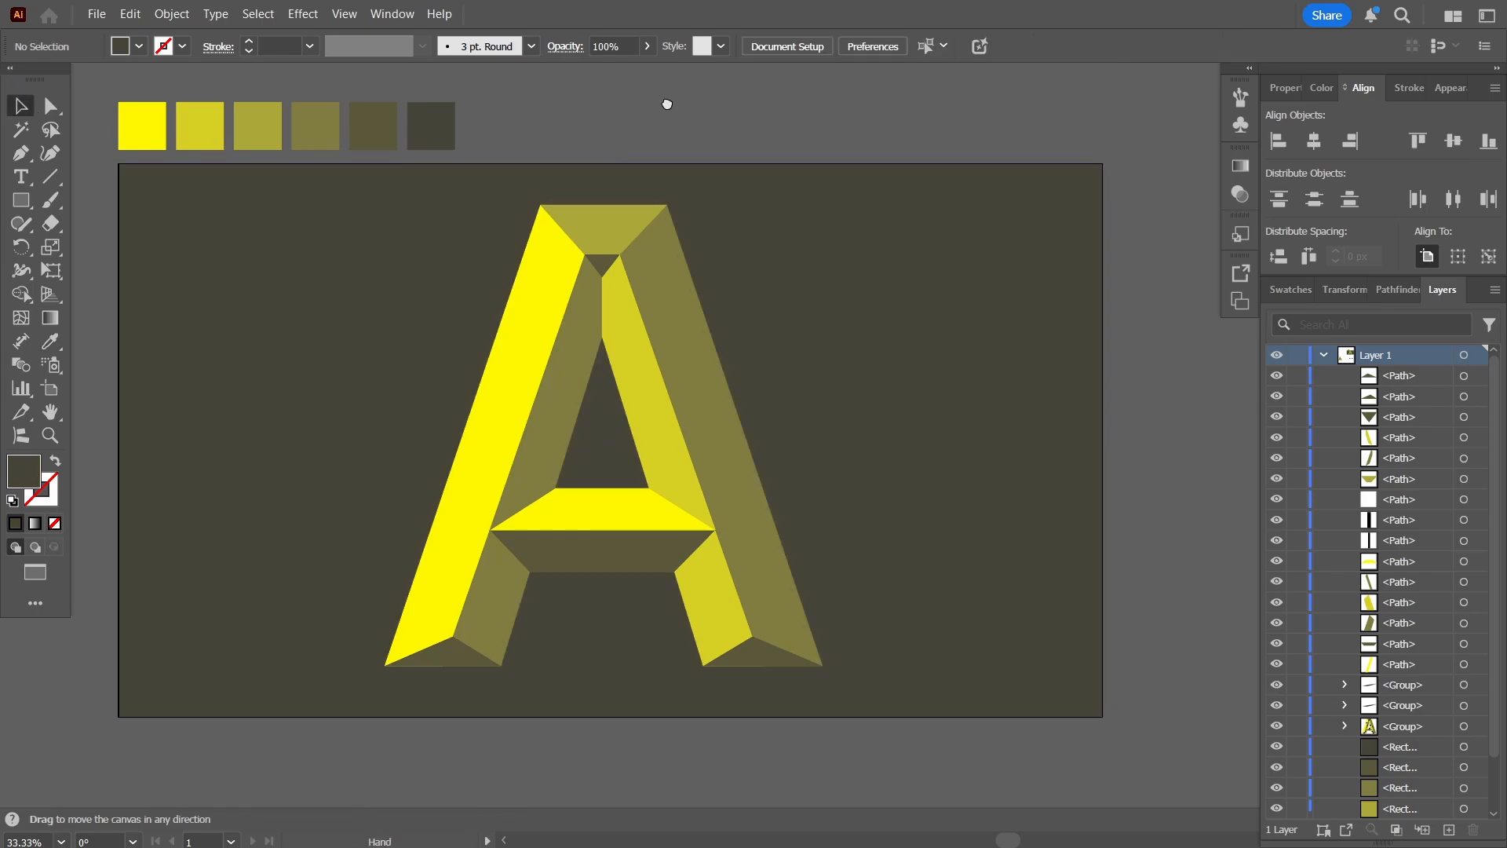
{"action": "left_click_drag", "start_coordinate": [667, 103], "coordinate": [729, 131]}
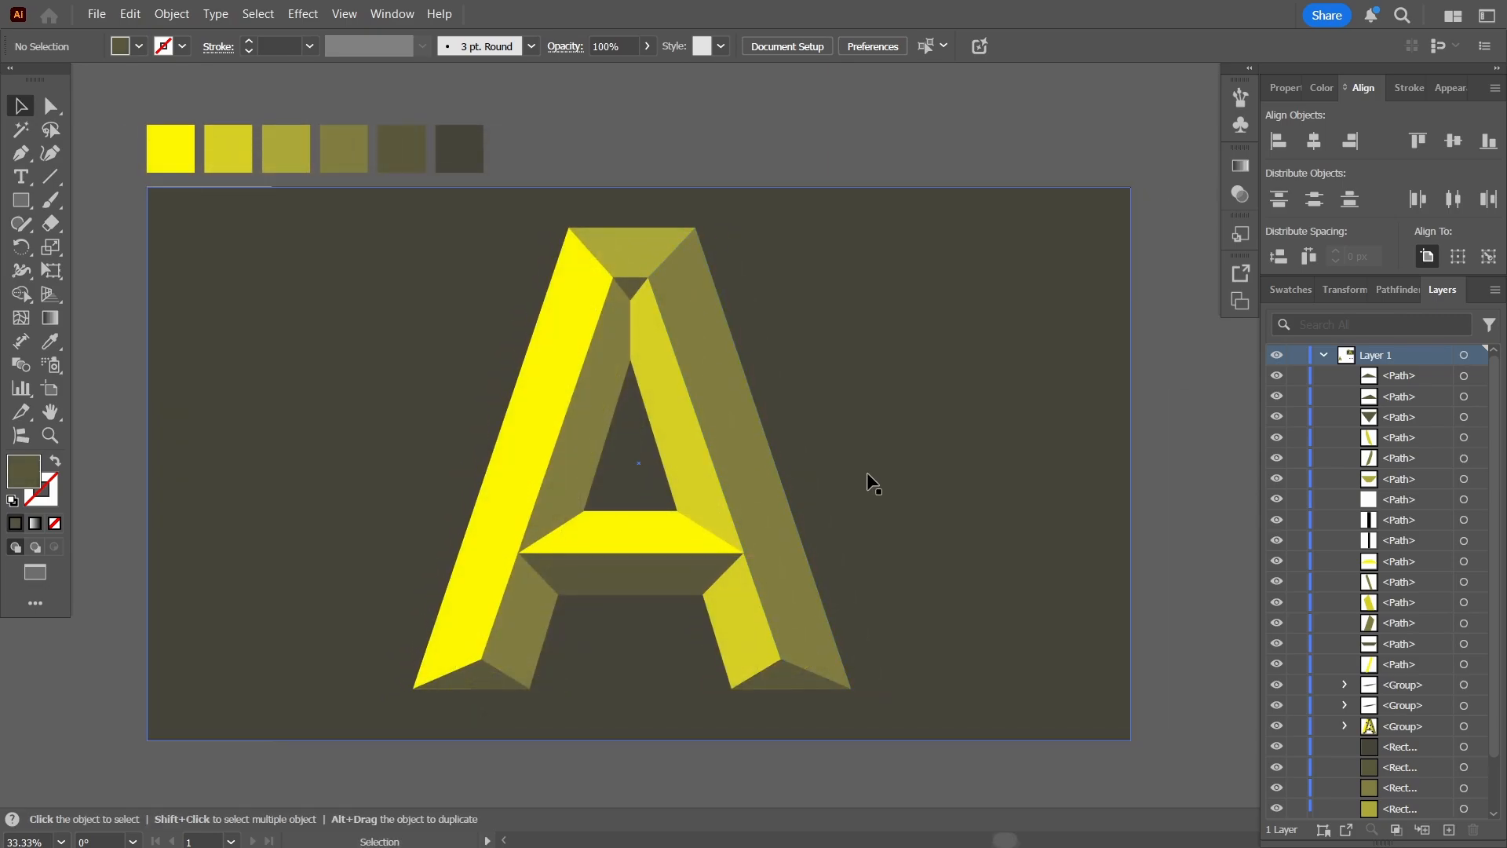
Fill the background rectangle with the first swatch's bright yellow and mute that fill to #e8df34.
{"action": "left_click", "coordinate": [275, 242]}
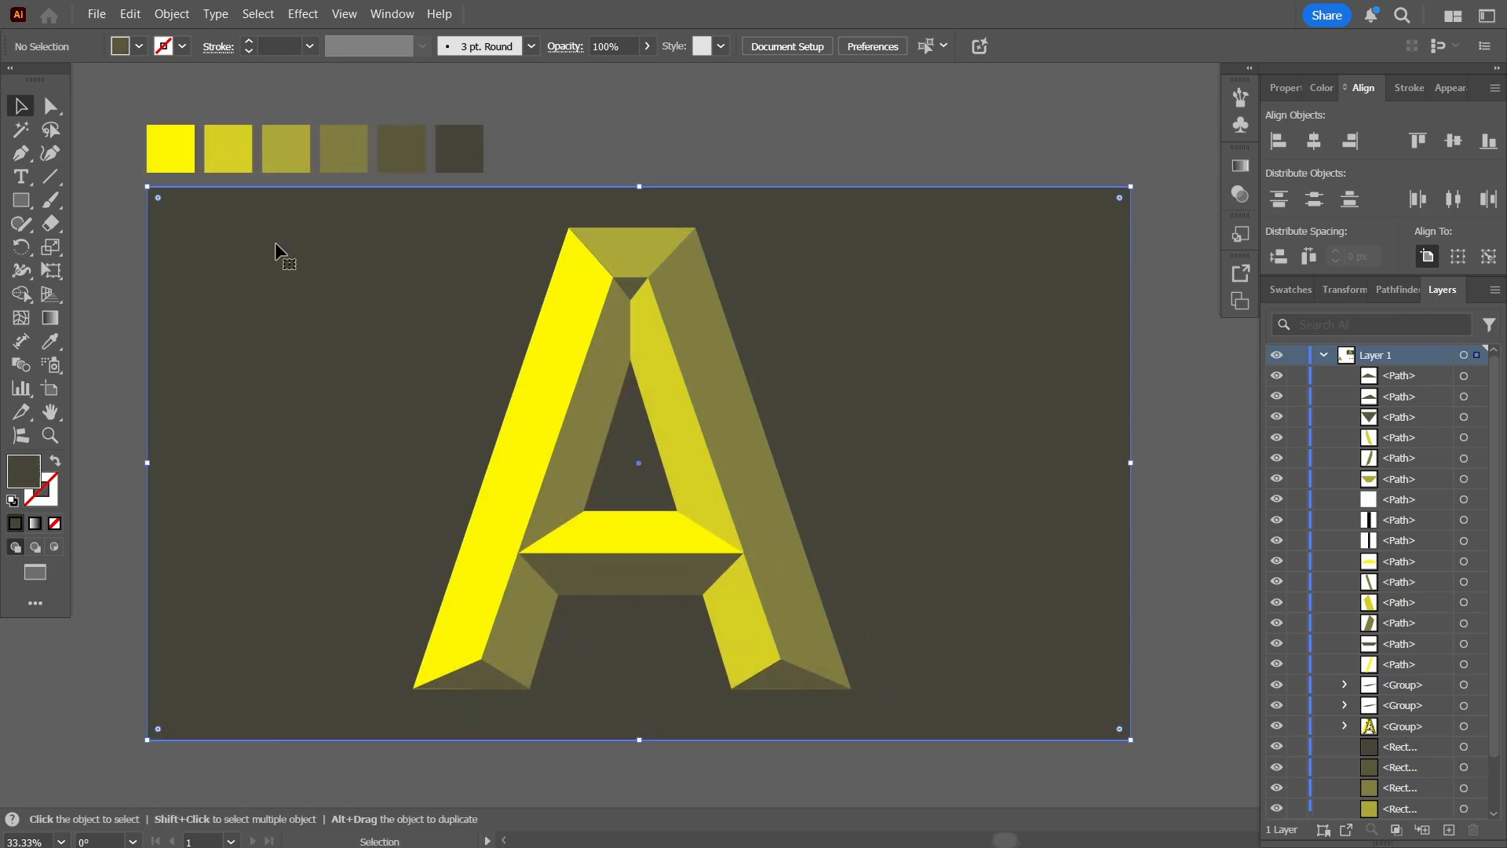
{"action": "left_click", "coordinate": [50, 341]}
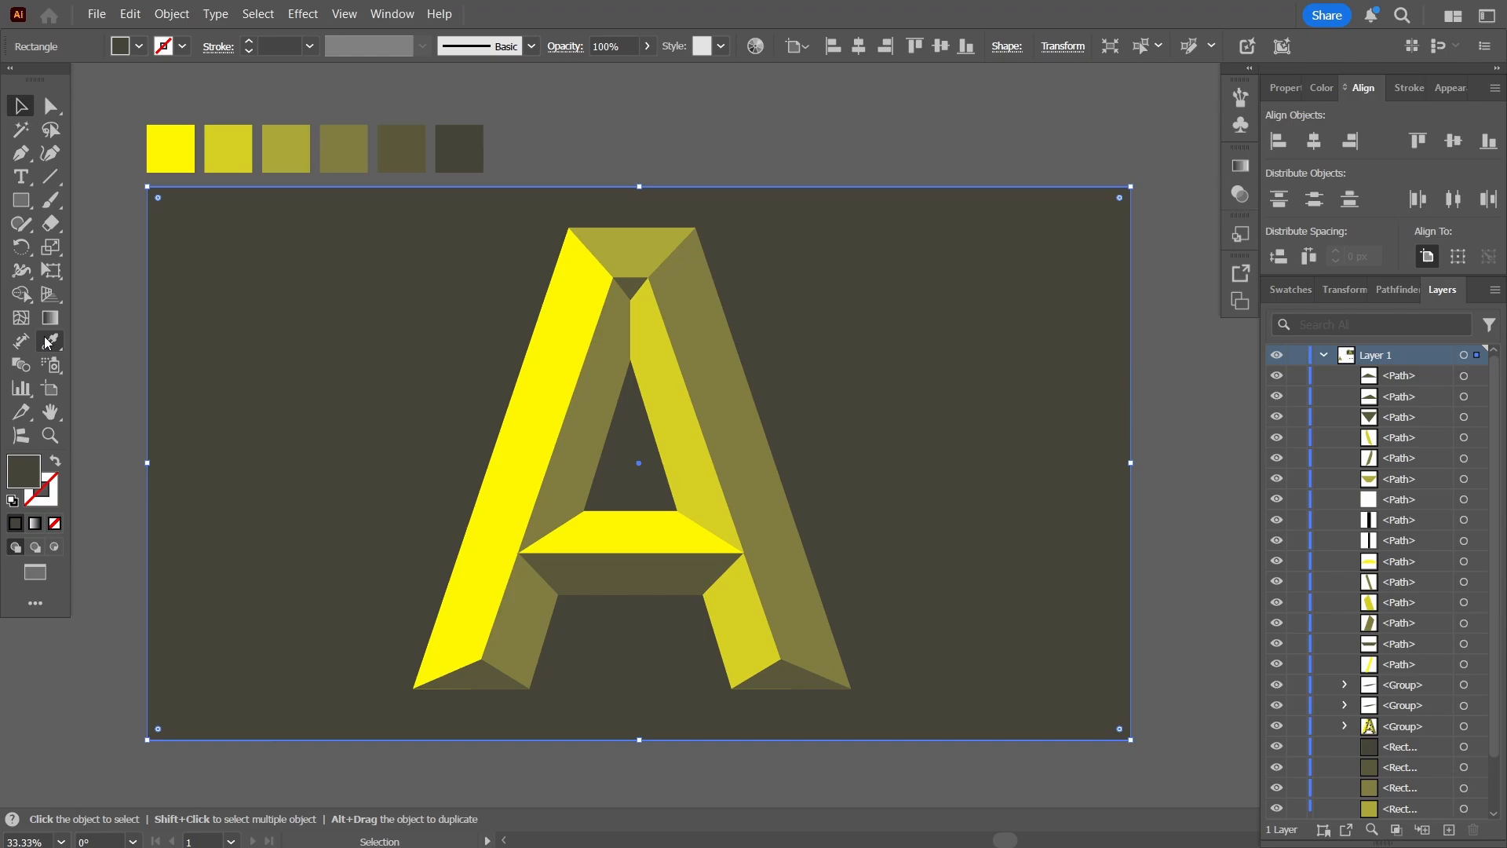
{"action": "left_click", "coordinate": [170, 145]}
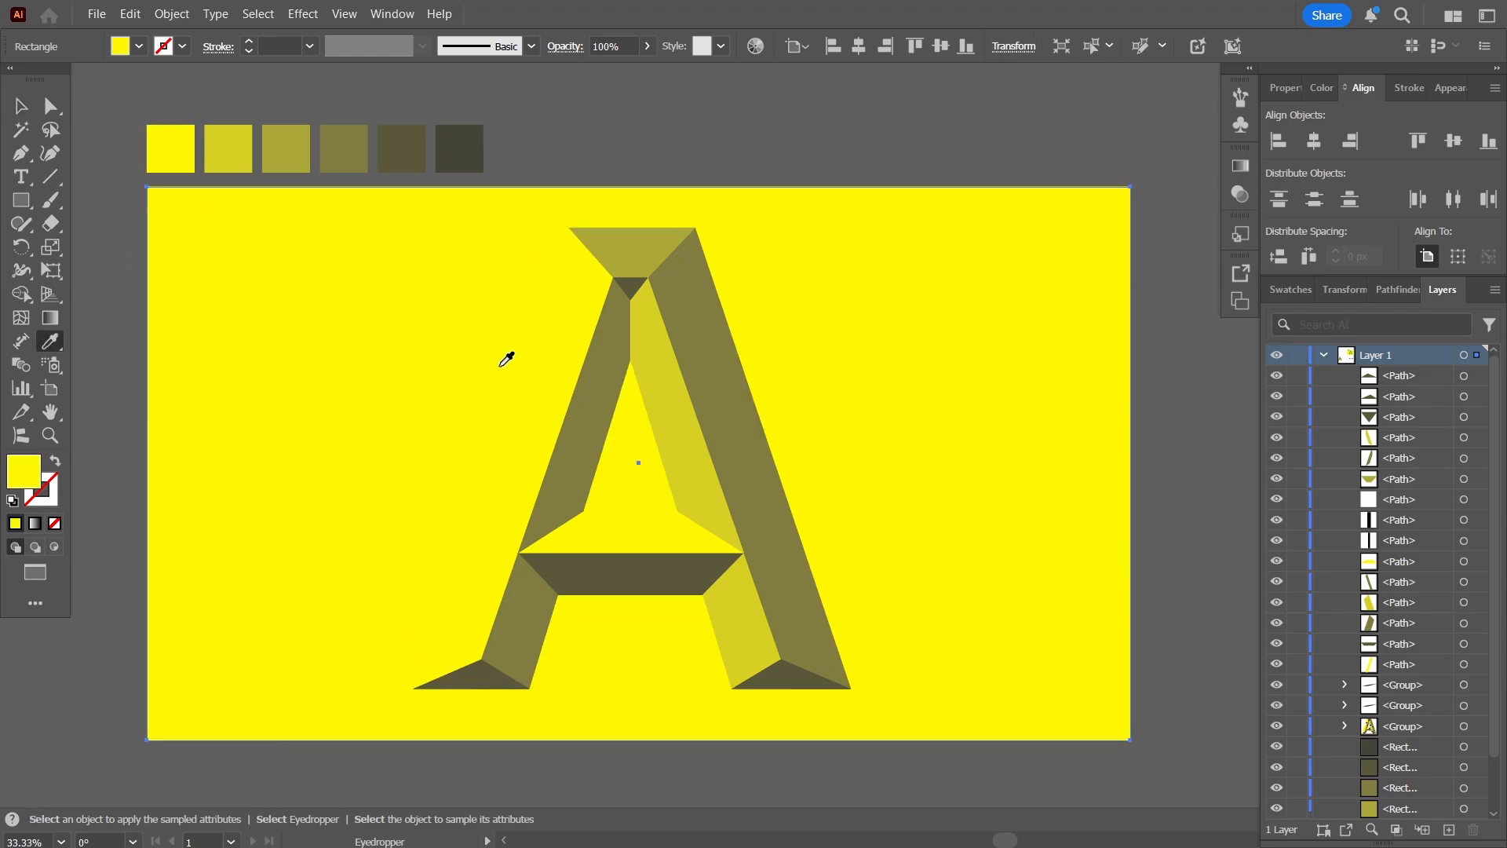
{"action": "key", "text": "v"}
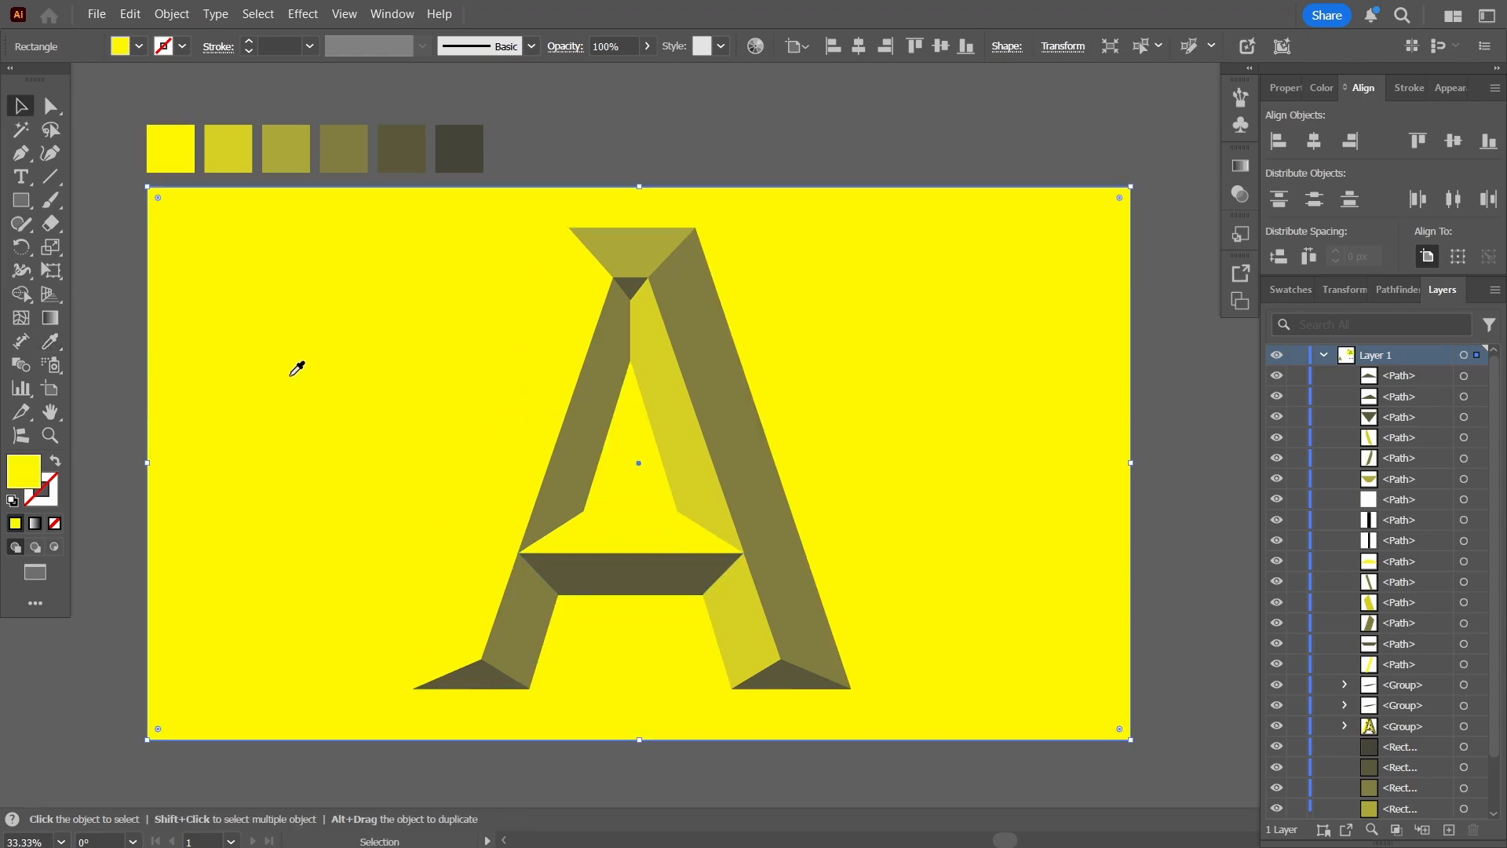
{"action": "double_click", "coordinate": [24, 471]}
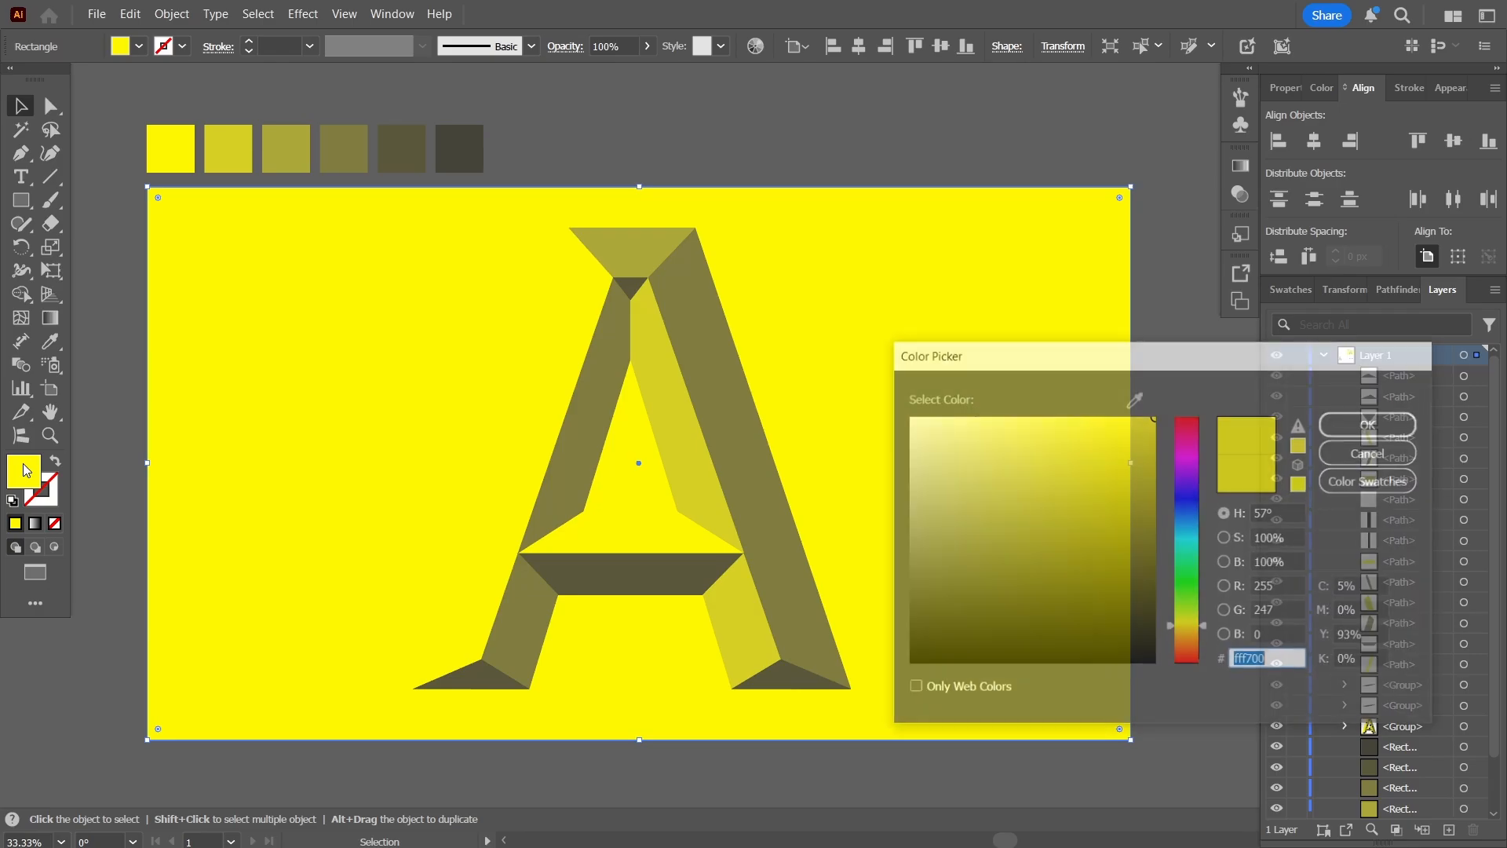
{"action": "mouse_move", "coordinate": [1149, 427]}
{"action": "left_mouse_down"}
{"action": "mouse_move", "coordinate": [1141, 445]}
{"action": "mouse_move", "coordinate": [1097, 403]}
{"action": "mouse_move", "coordinate": [1101, 437]}
{"action": "left_mouse_up"}
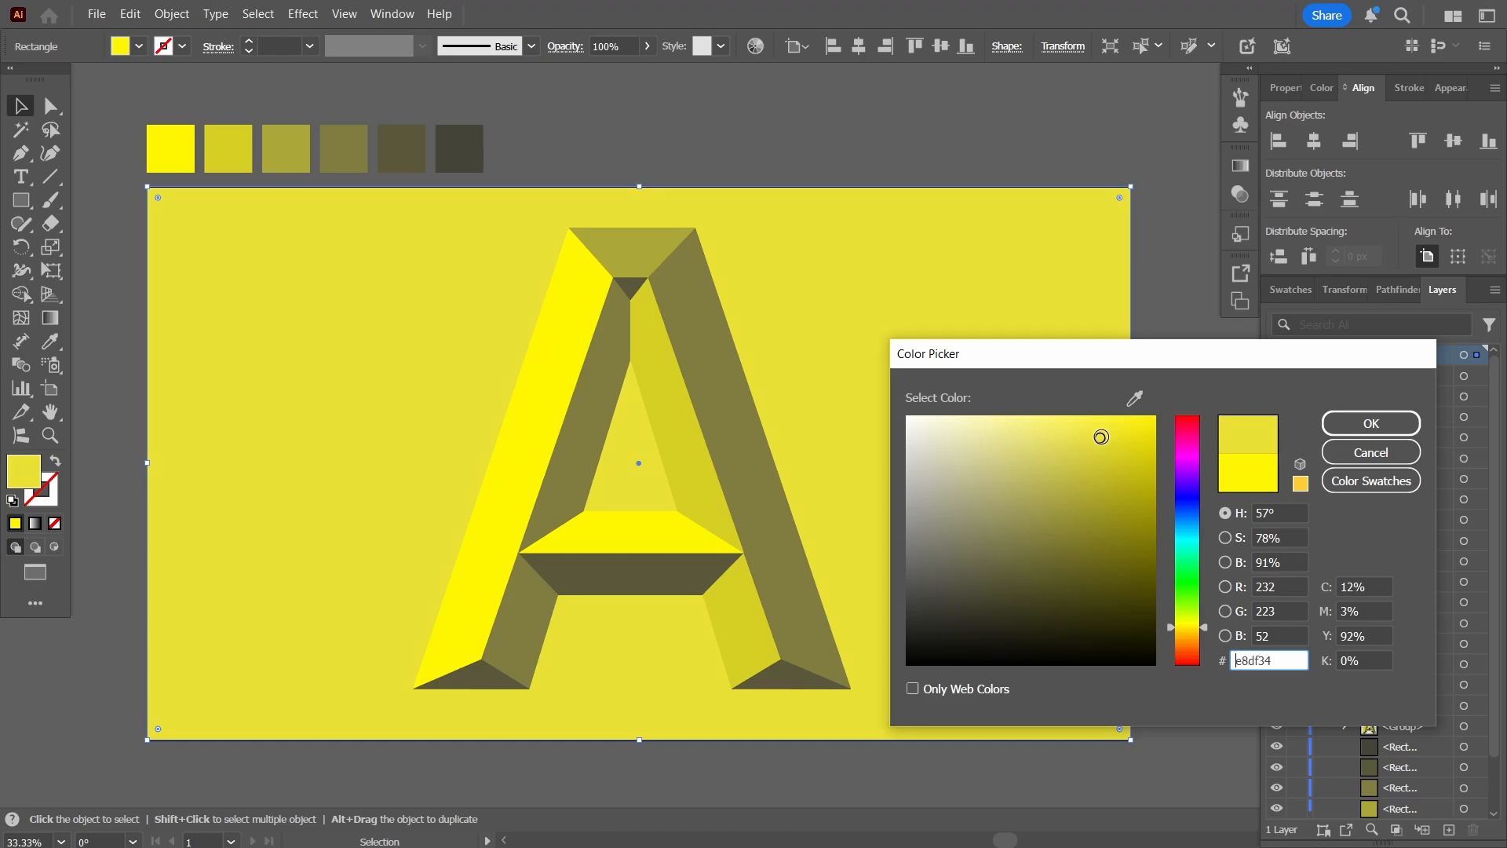
{"action": "left_click", "coordinate": [1385, 424]}
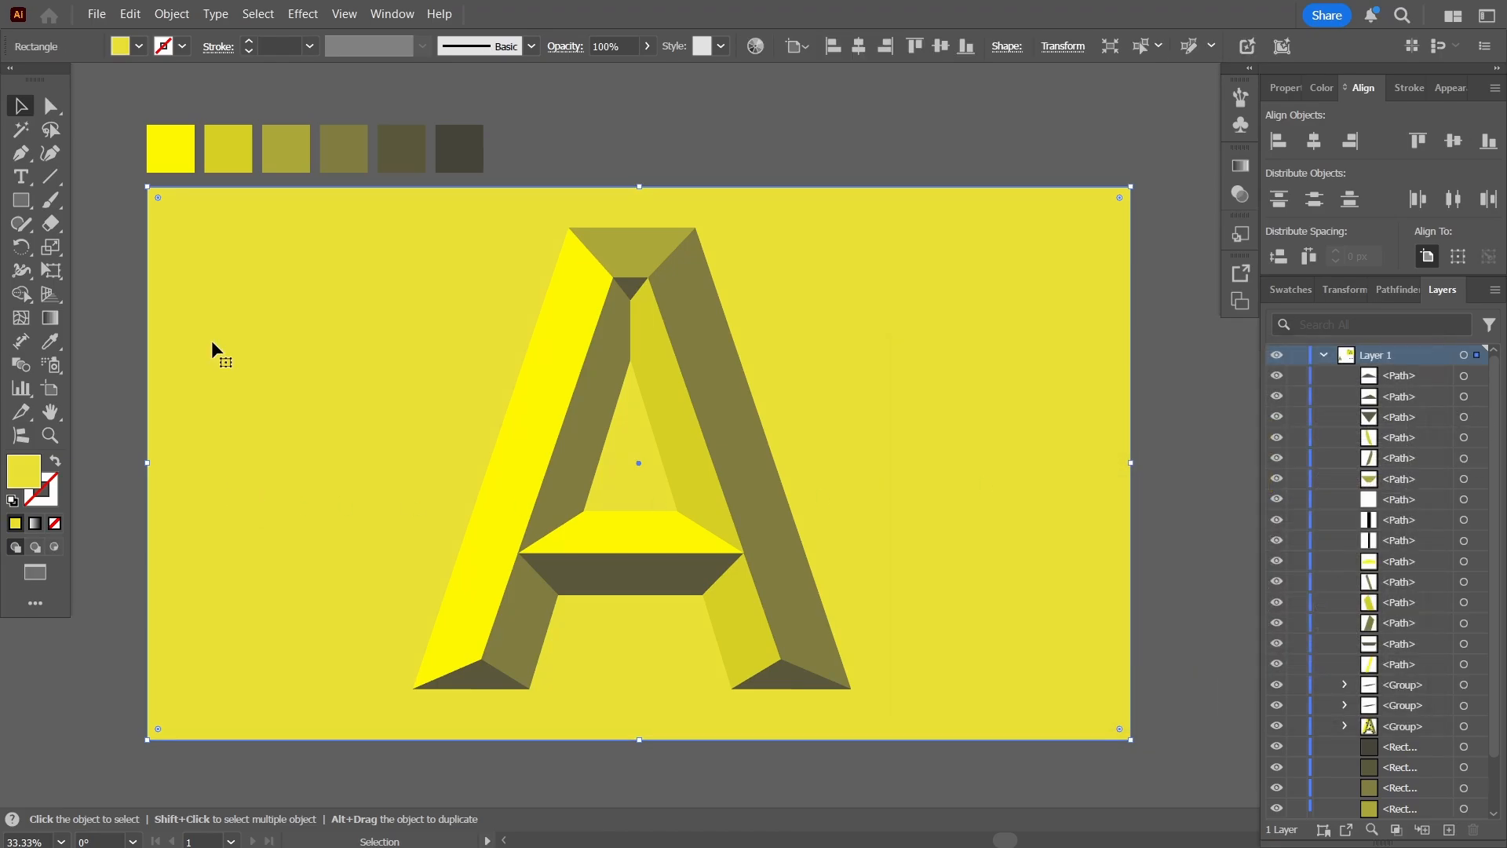
Lock the background rectangle and group all of the letter's facets.
{"action": "key", "text": "ctrl+shift+a"}
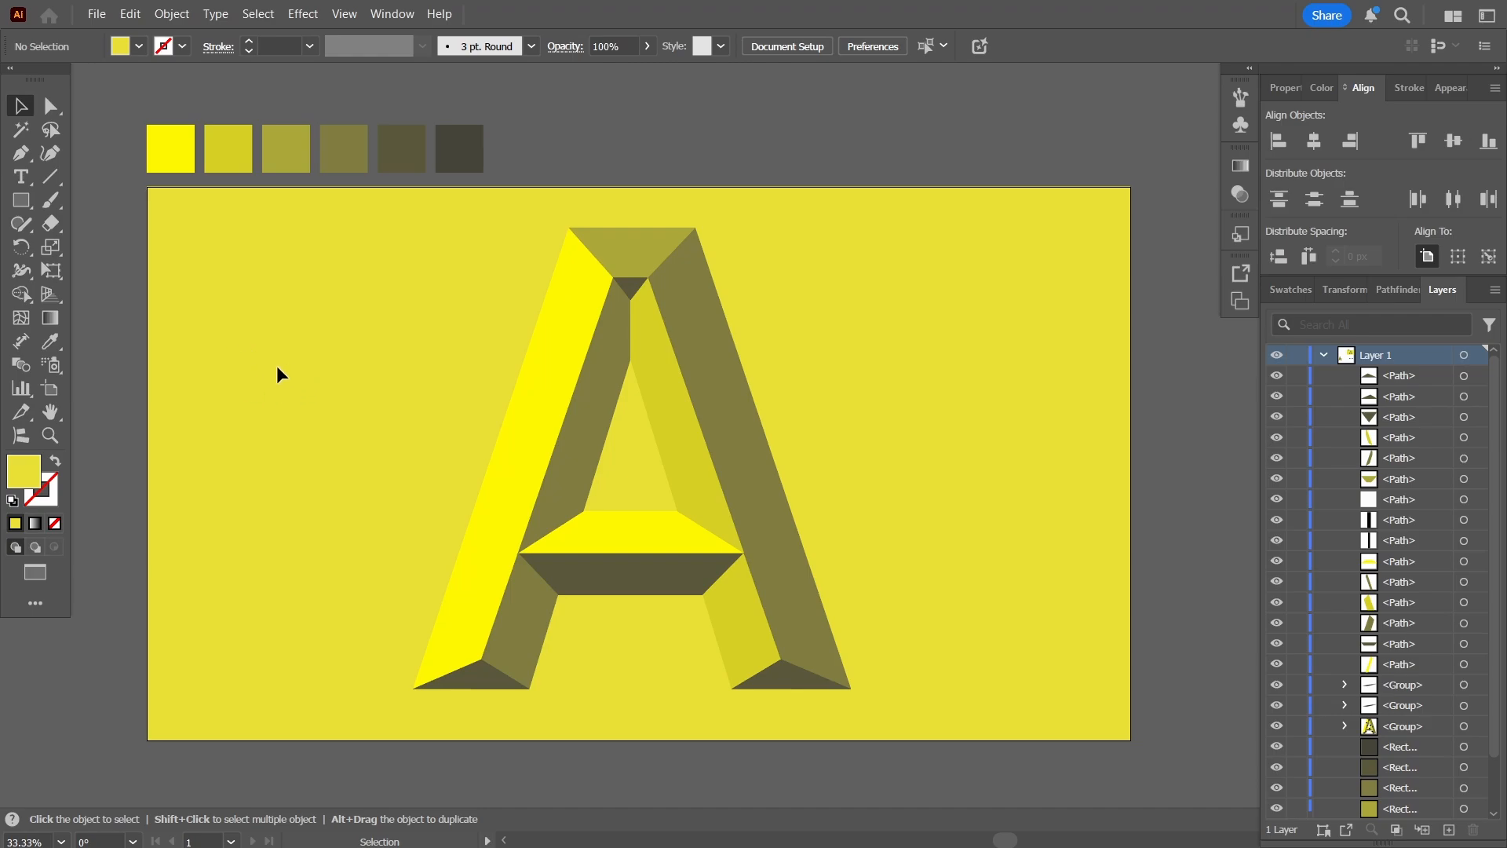
{"action": "left_click_drag", "start_coordinate": [837, 680], "coordinate": [896, 699]}
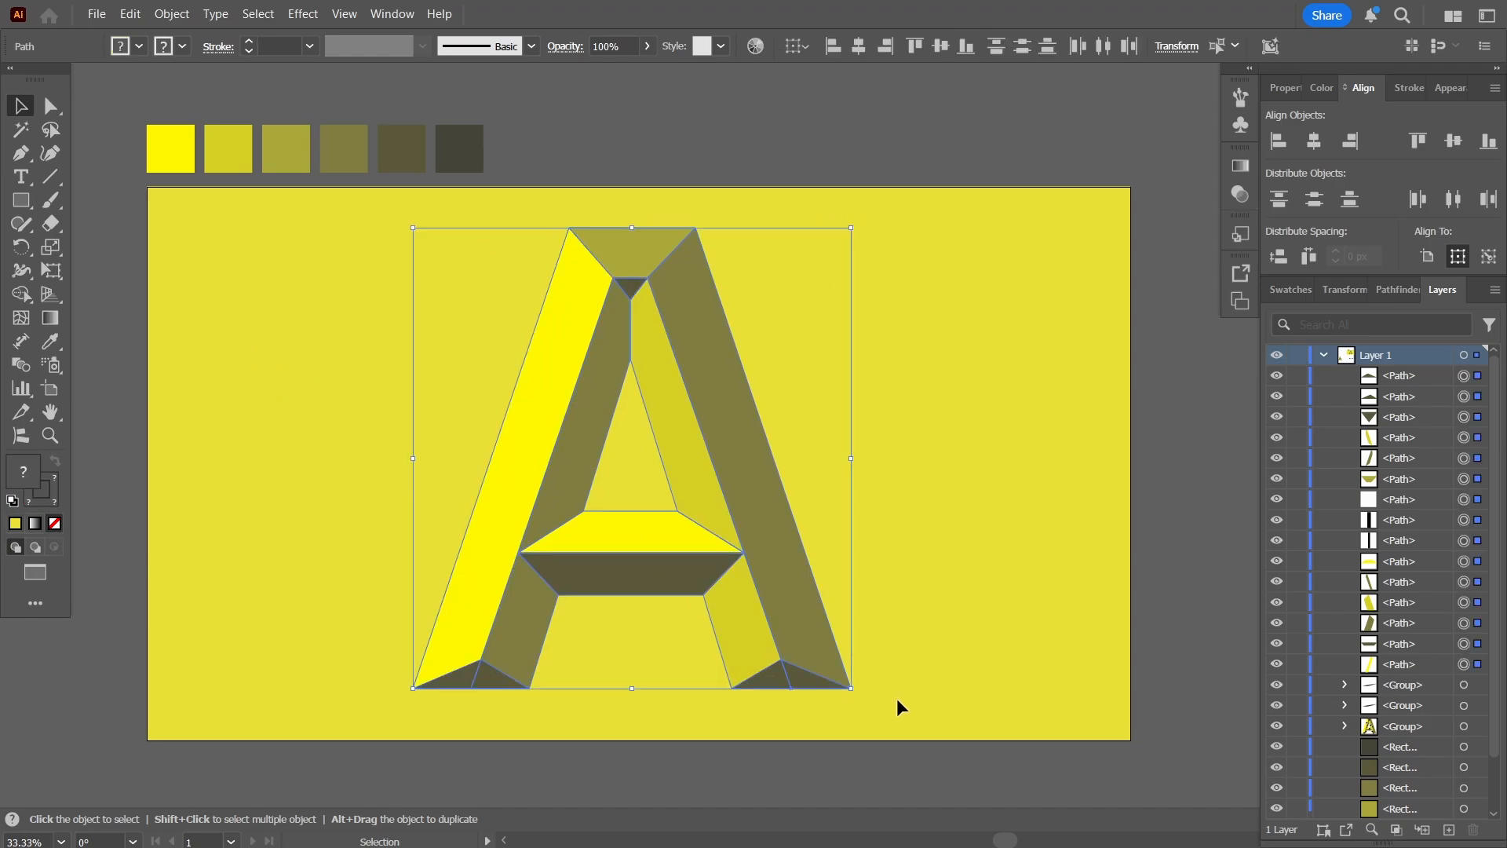
{"action": "key", "text": "ctrl+g"}
{"action": "key", "text": "ctrl+shift+a"}
{"action": "mouse_move", "coordinate": [554, 441]}
{"action": "left_mouse_down"}
{"action": "mouse_move", "coordinate": [622, 438]}
{"action": "mouse_move", "coordinate": [559, 423]}
{"action": "left_mouse_up"}
{"action": "key", "text": "ctrl+z"}
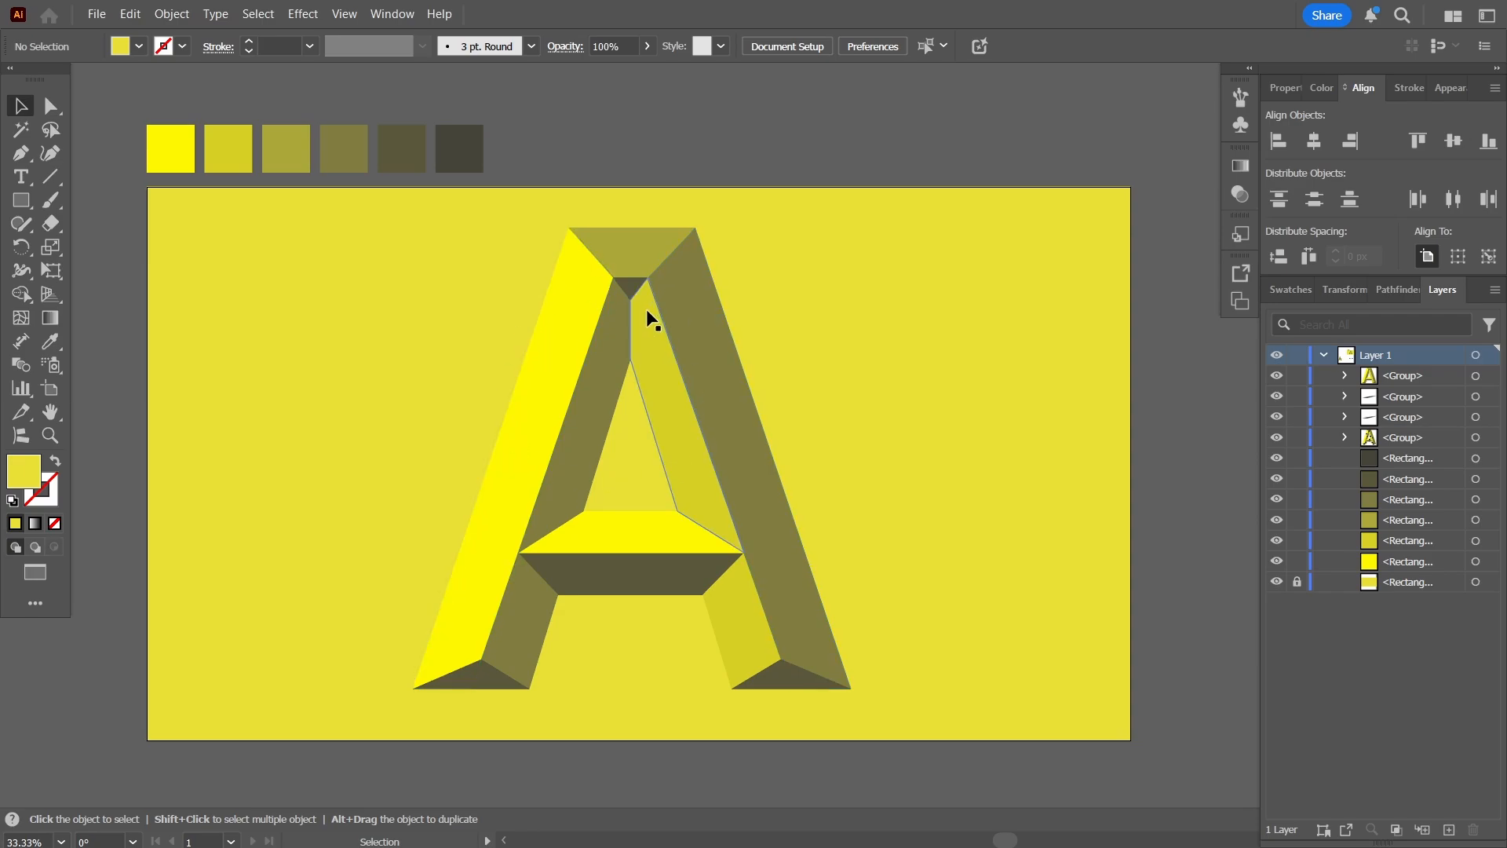
Open the artistic Film Grain effect for the grouped letter.
{"action": "left_click", "coordinate": [562, 313]}
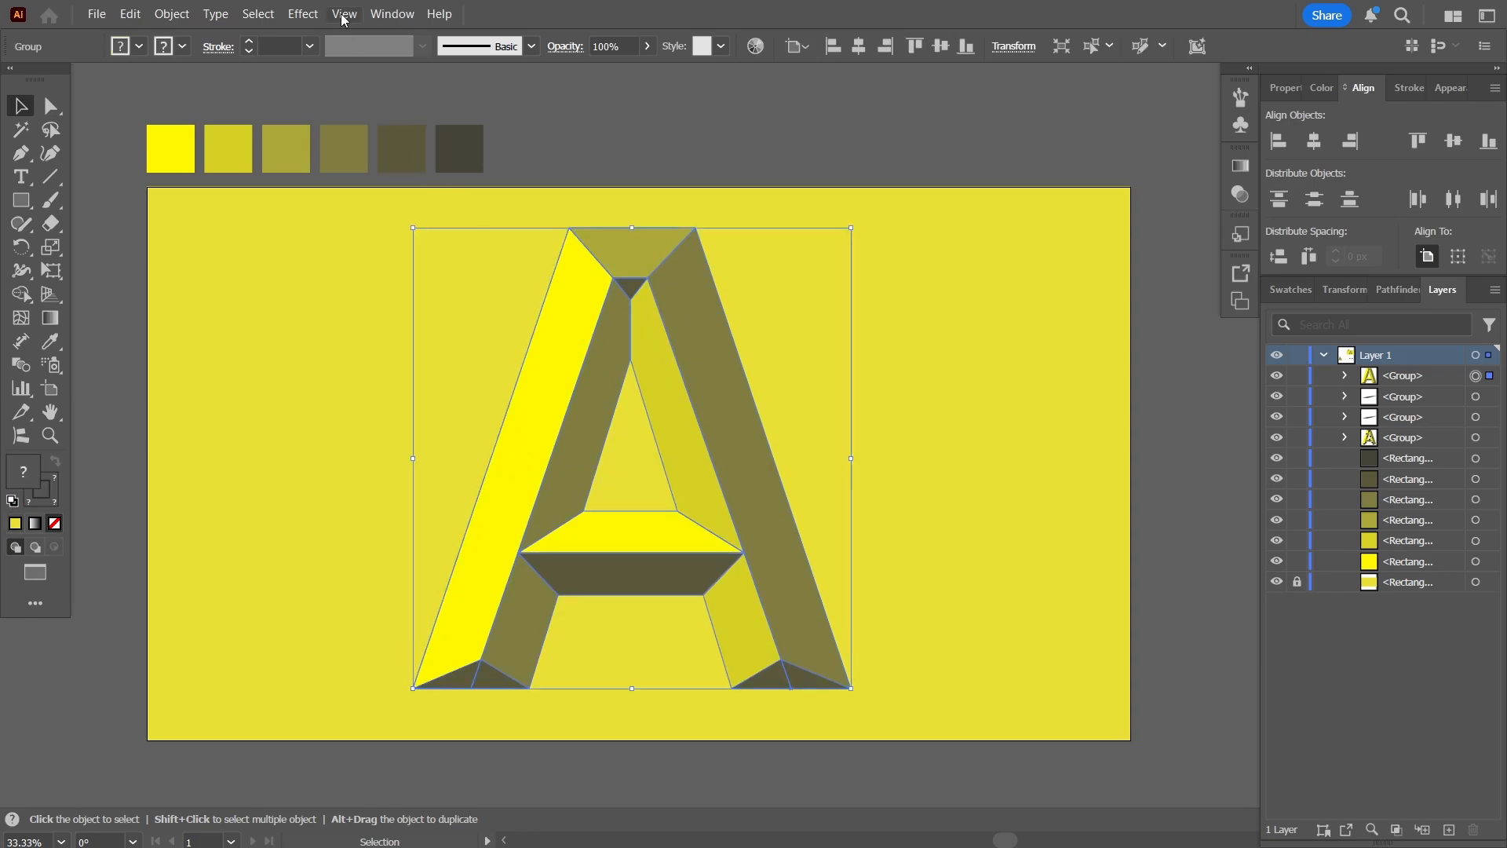
{"action": "left_click", "coordinate": [303, 14]}
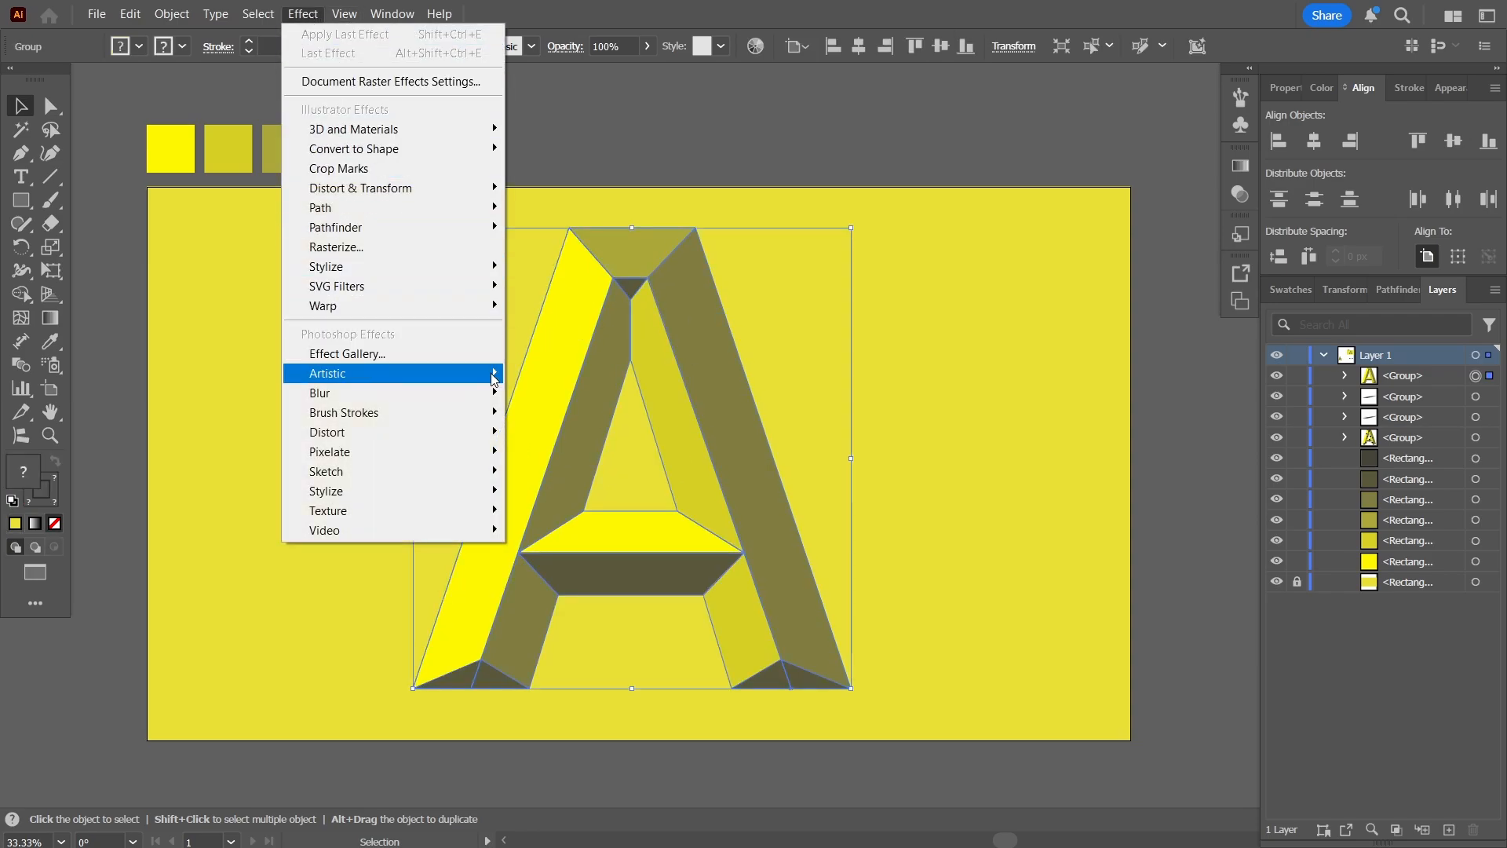
{"action": "mouse_move", "coordinate": [495, 379]}
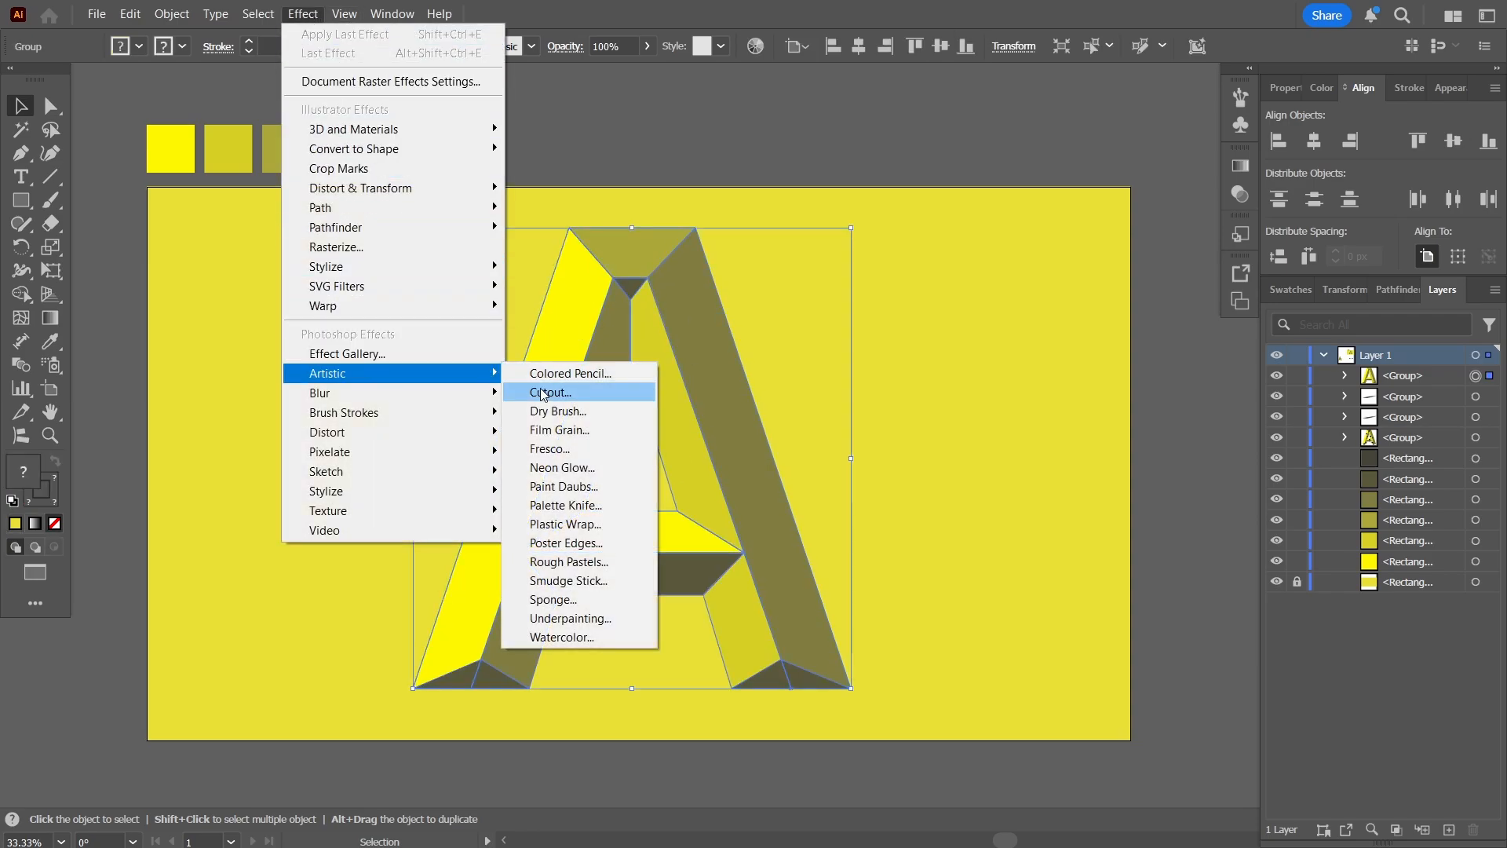
{"action": "left_click", "coordinate": [576, 431]}
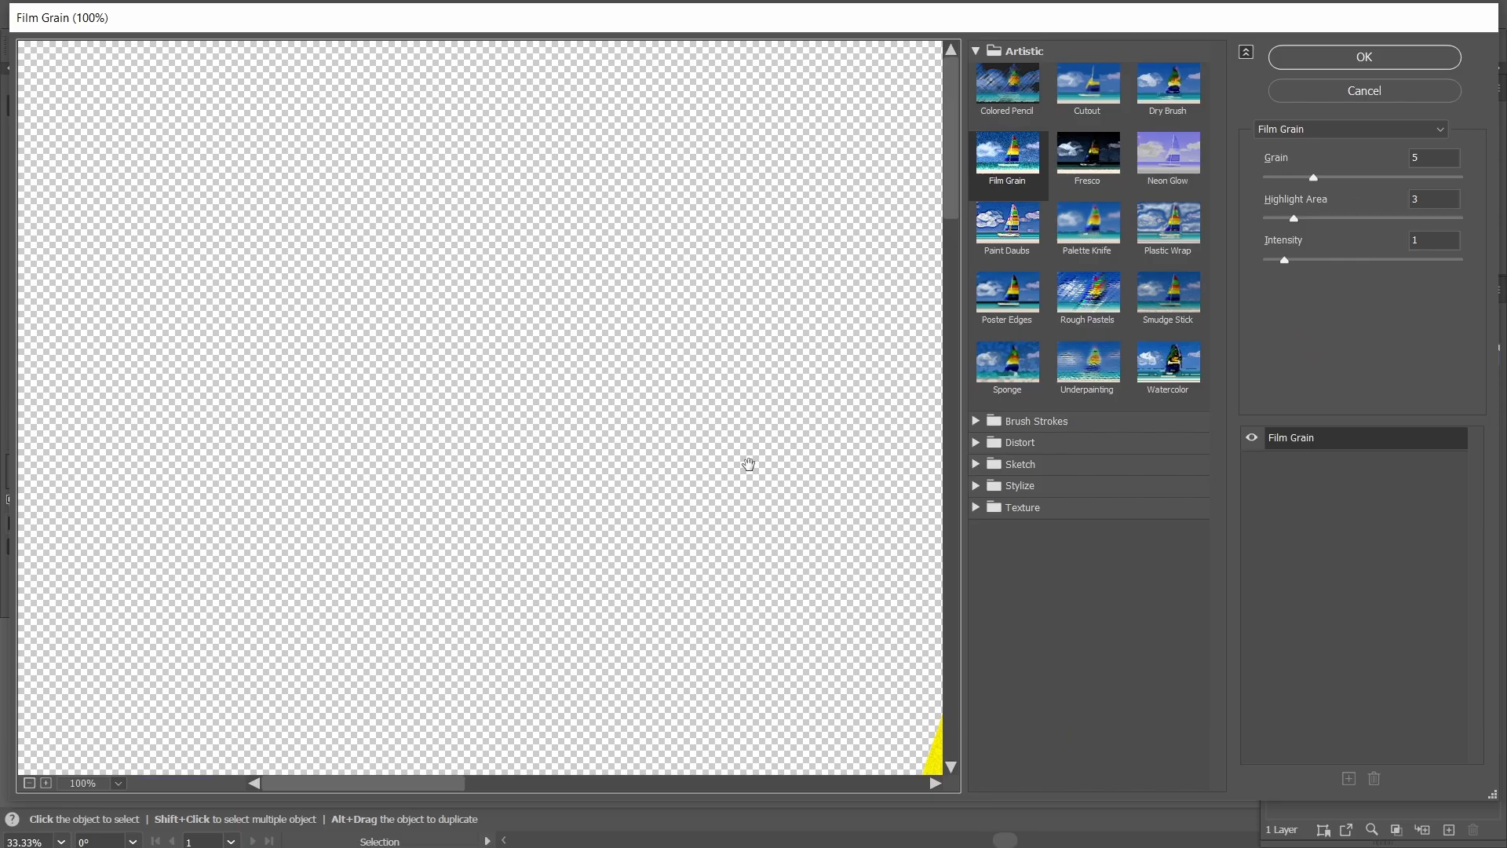
Examine the Film Grain preview on the letter's upper facets, then on the letter as a whole at reduced magnification.
{"action": "left_click_drag", "start_coordinate": [748, 464], "coordinate": [363, 323]}
{"action": "left_click_drag", "start_coordinate": [474, 390], "coordinate": [246, 317]}
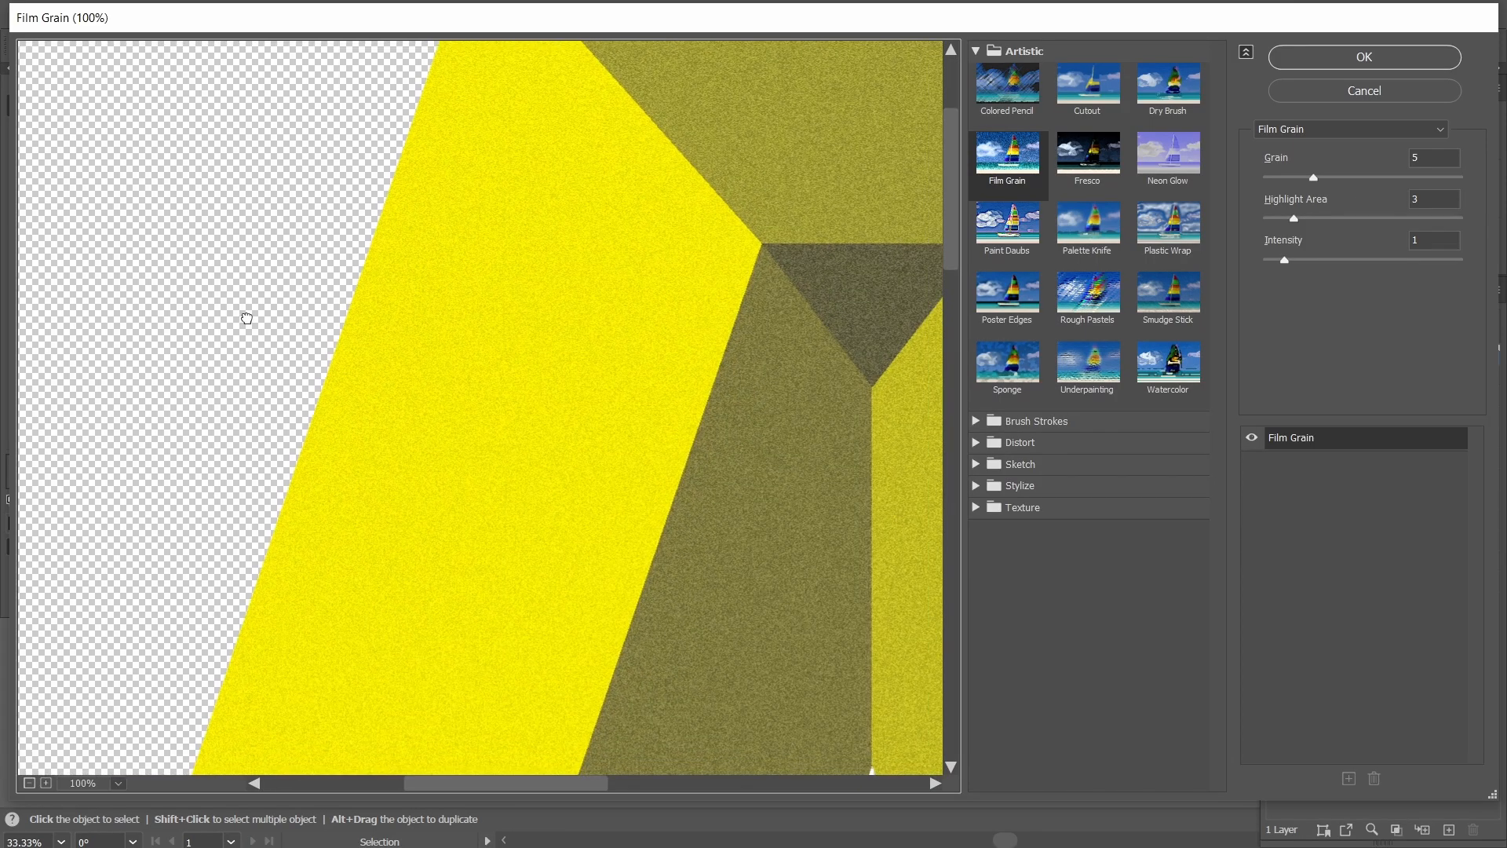
{"action": "left_click_drag", "start_coordinate": [605, 397], "coordinate": [463, 393]}
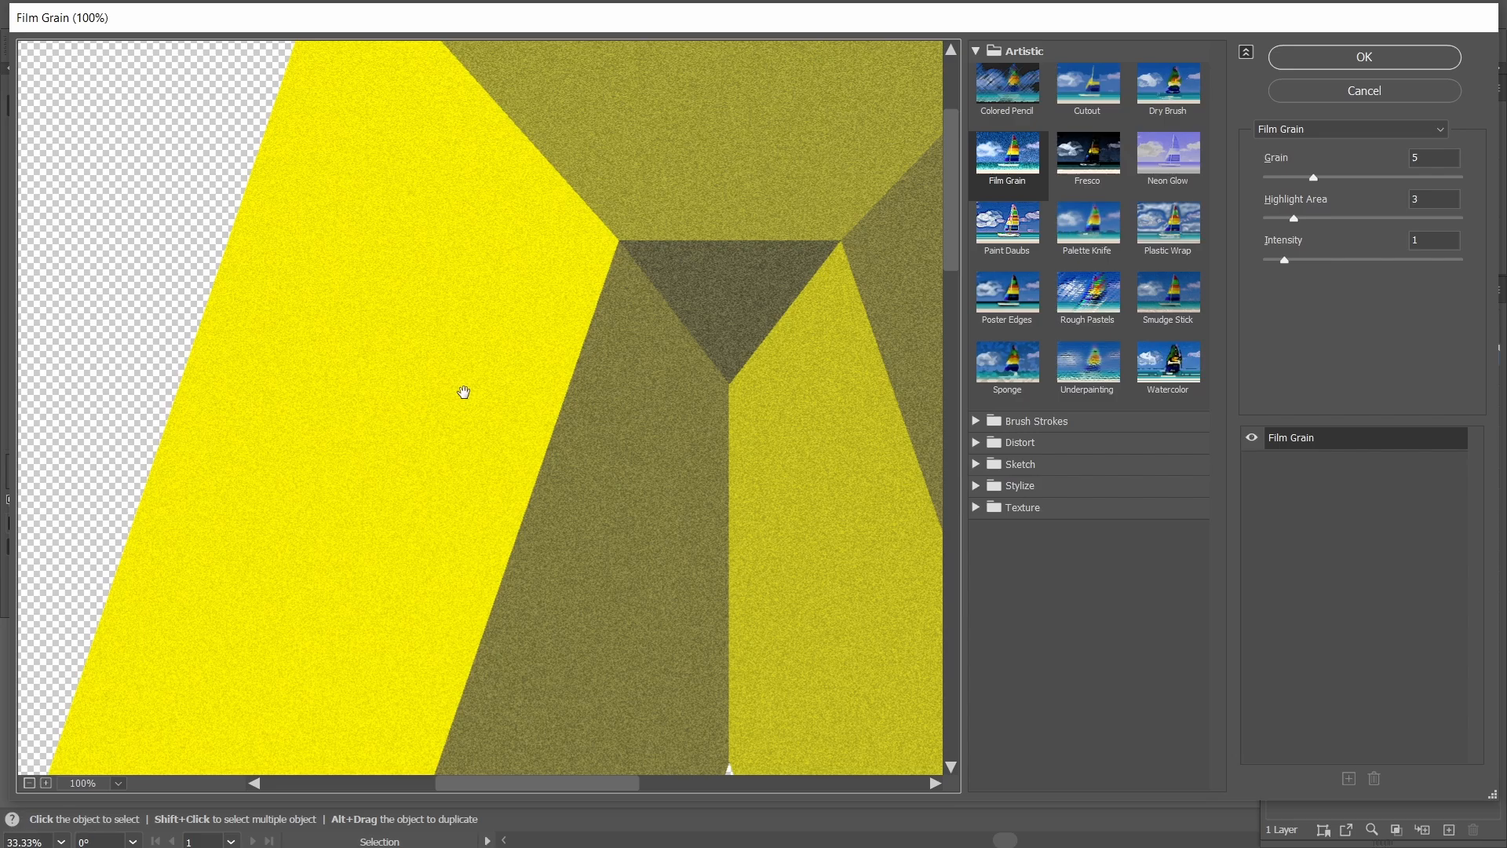
{"action": "left_click", "coordinate": [499, 376], "text": "alt"}
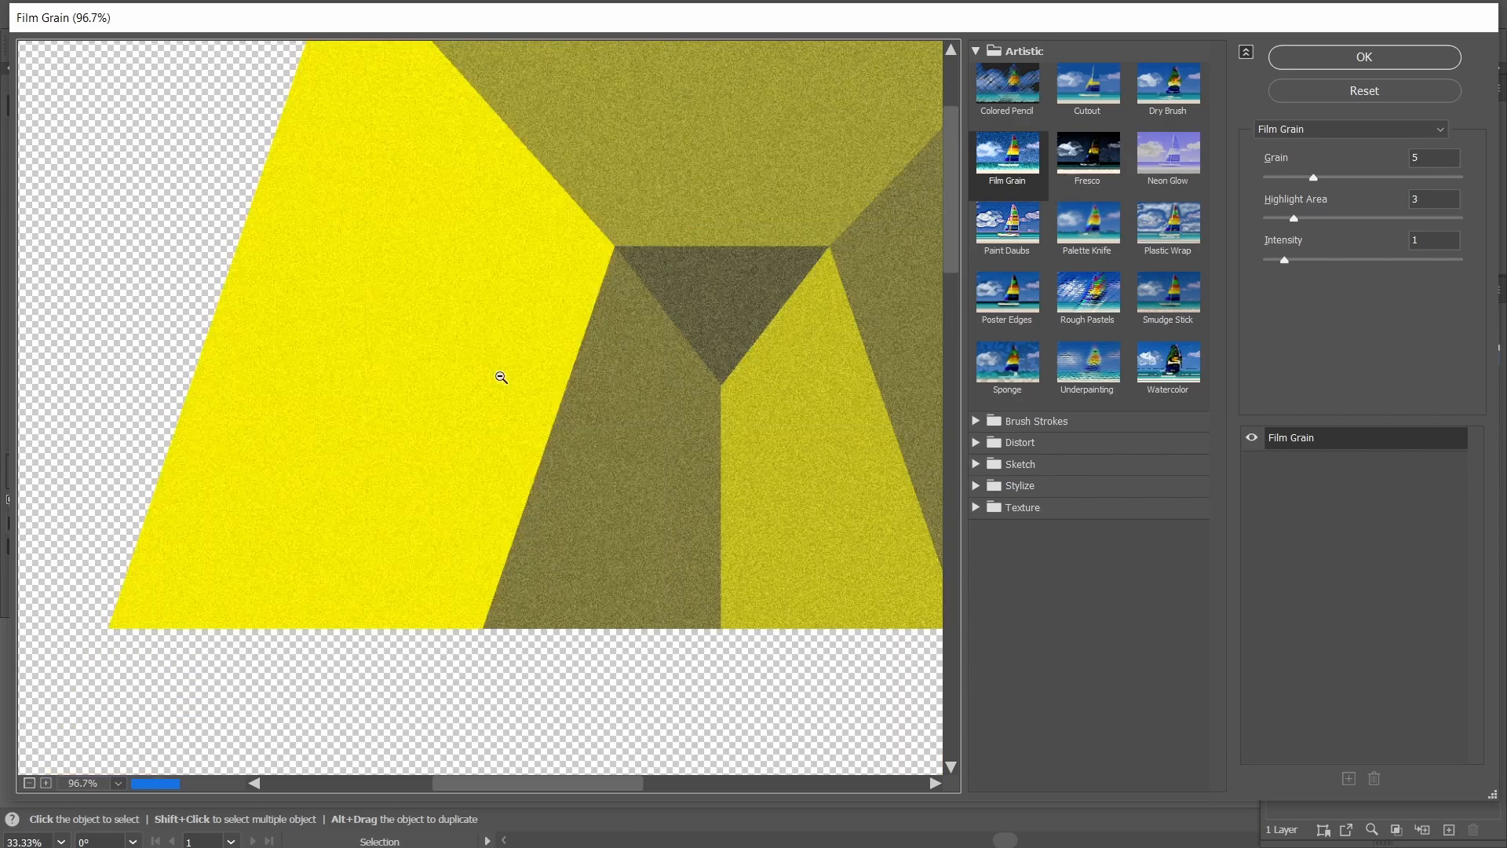
{"action": "left_click", "coordinate": [501, 376], "text": "alt"}
{"action": "left_click", "coordinate": [421, 493], "text": "alt"}
{"action": "left_click", "coordinate": [421, 493], "text": "alt"}
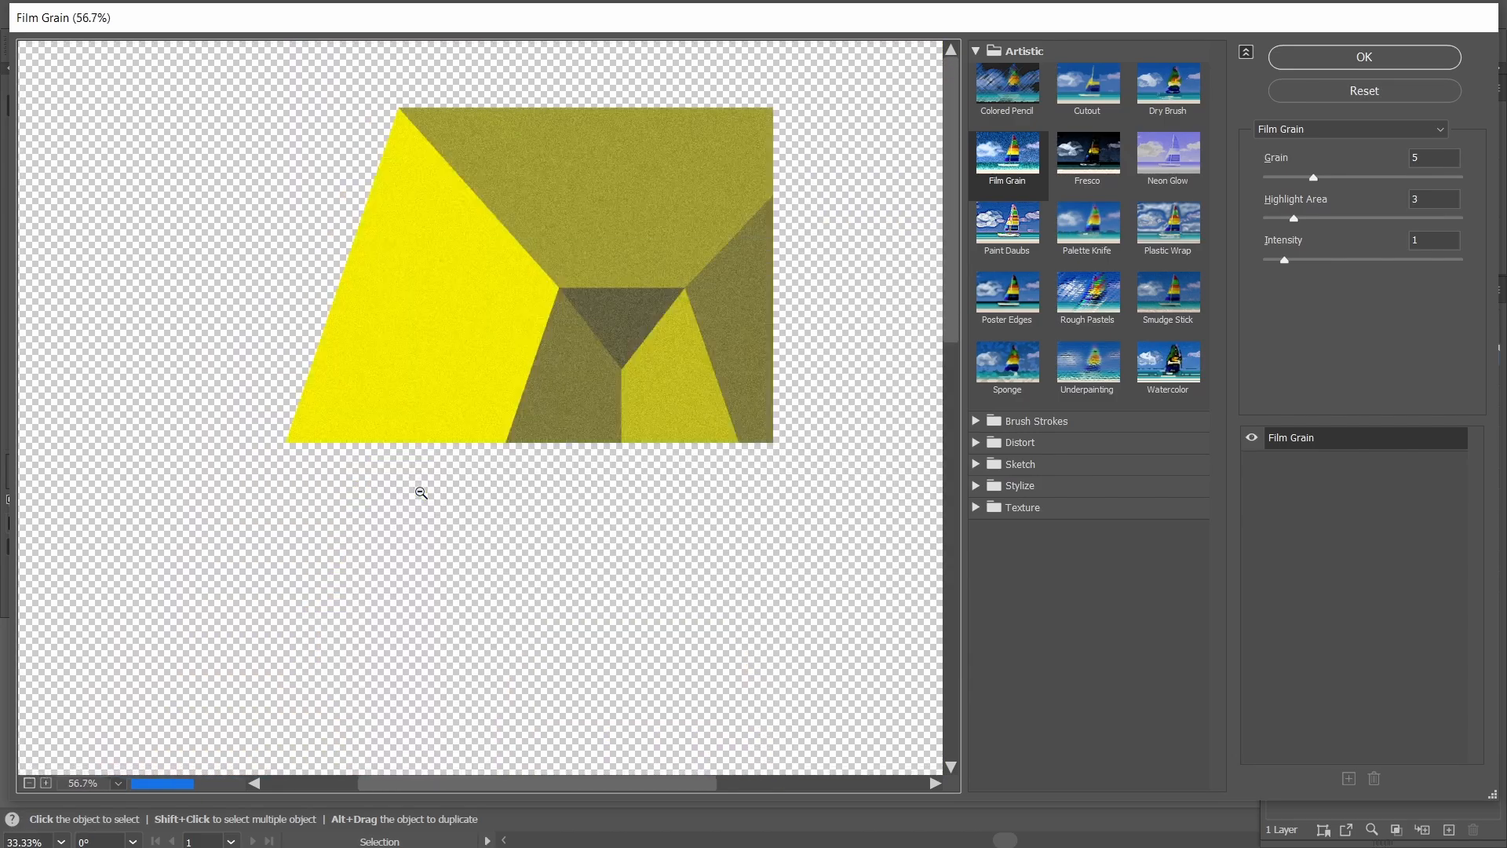
{"action": "left_click", "coordinate": [421, 493], "text": "alt"}
{"action": "left_click", "coordinate": [421, 493], "text": "alt"}
{"action": "left_click", "coordinate": [422, 493], "text": "alt"}
{"action": "left_click", "coordinate": [421, 493], "text": "alt"}
{"action": "left_click", "coordinate": [421, 493], "text": "alt"}
{"action": "left_click", "coordinate": [421, 493], "text": "alt"}
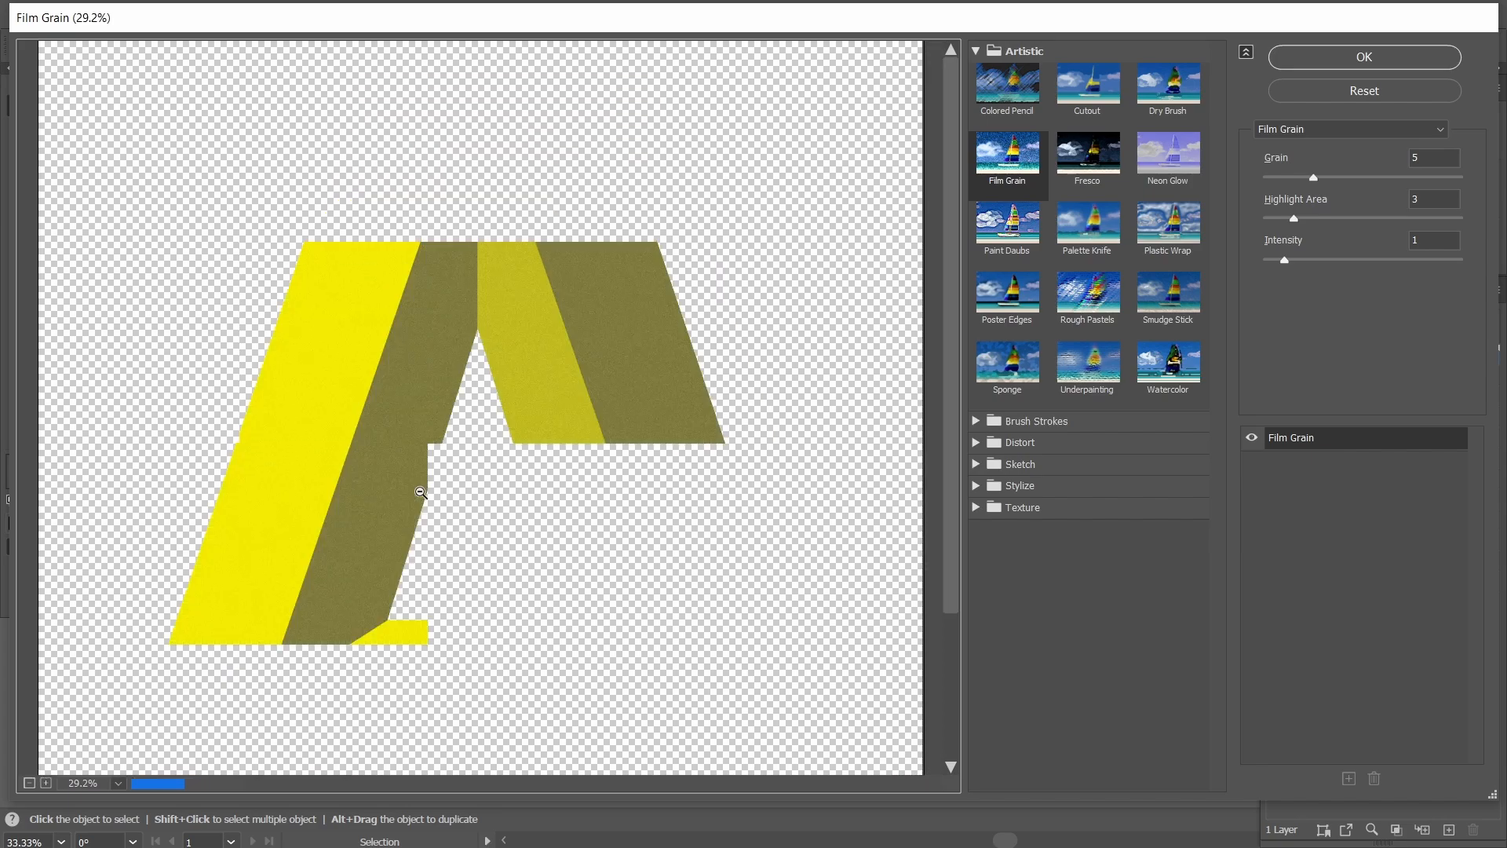
{"action": "left_click", "coordinate": [421, 493], "text": "alt"}
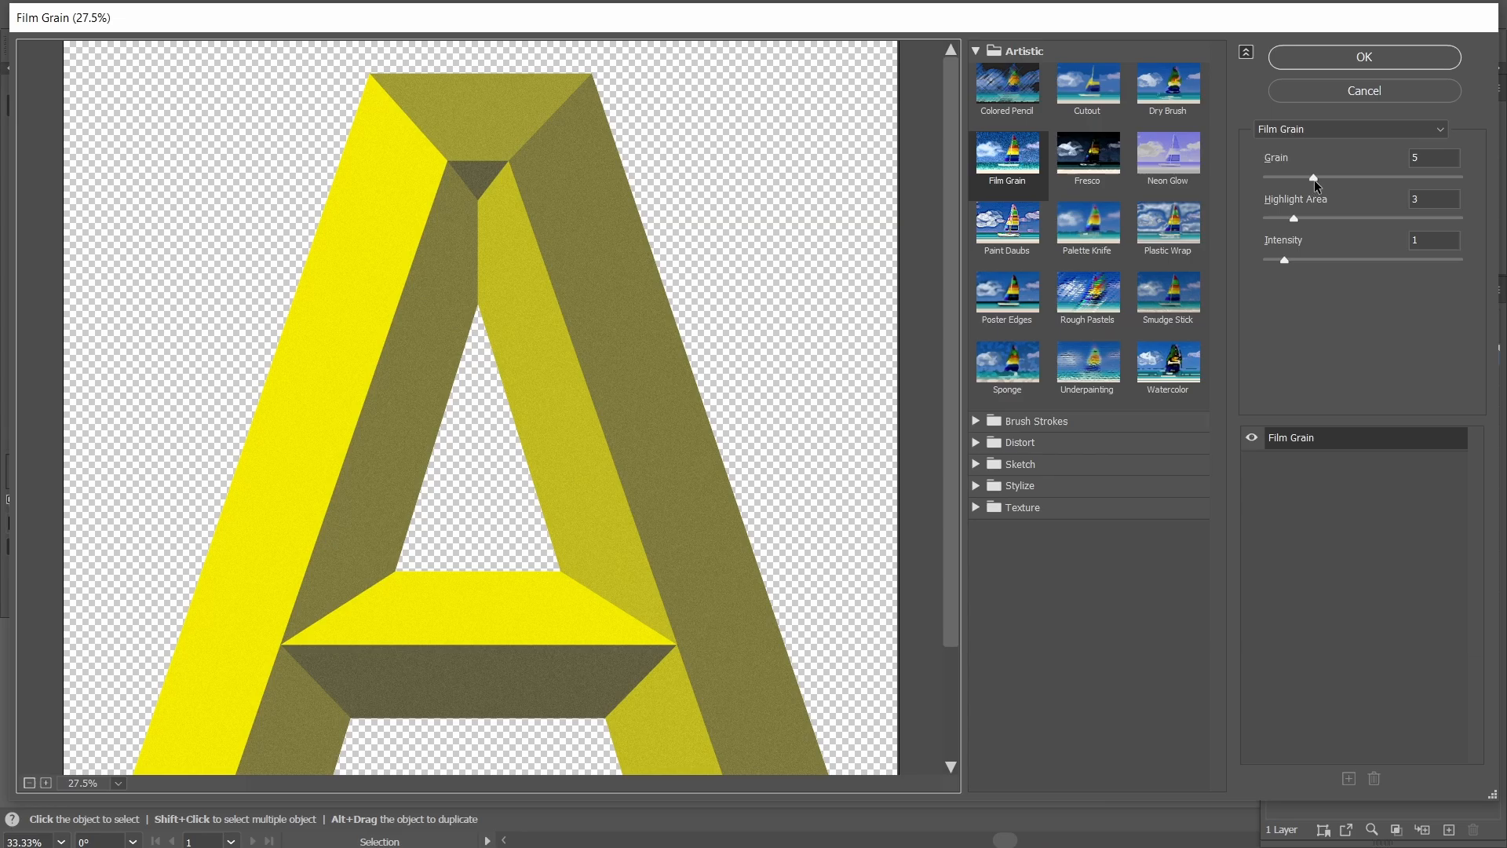
Try Film Grain with grain 10, and with grain 5, highlight area 6 and intensity 4.
{"action": "left_click_drag", "start_coordinate": [1314, 181], "coordinate": [1360, 176]}
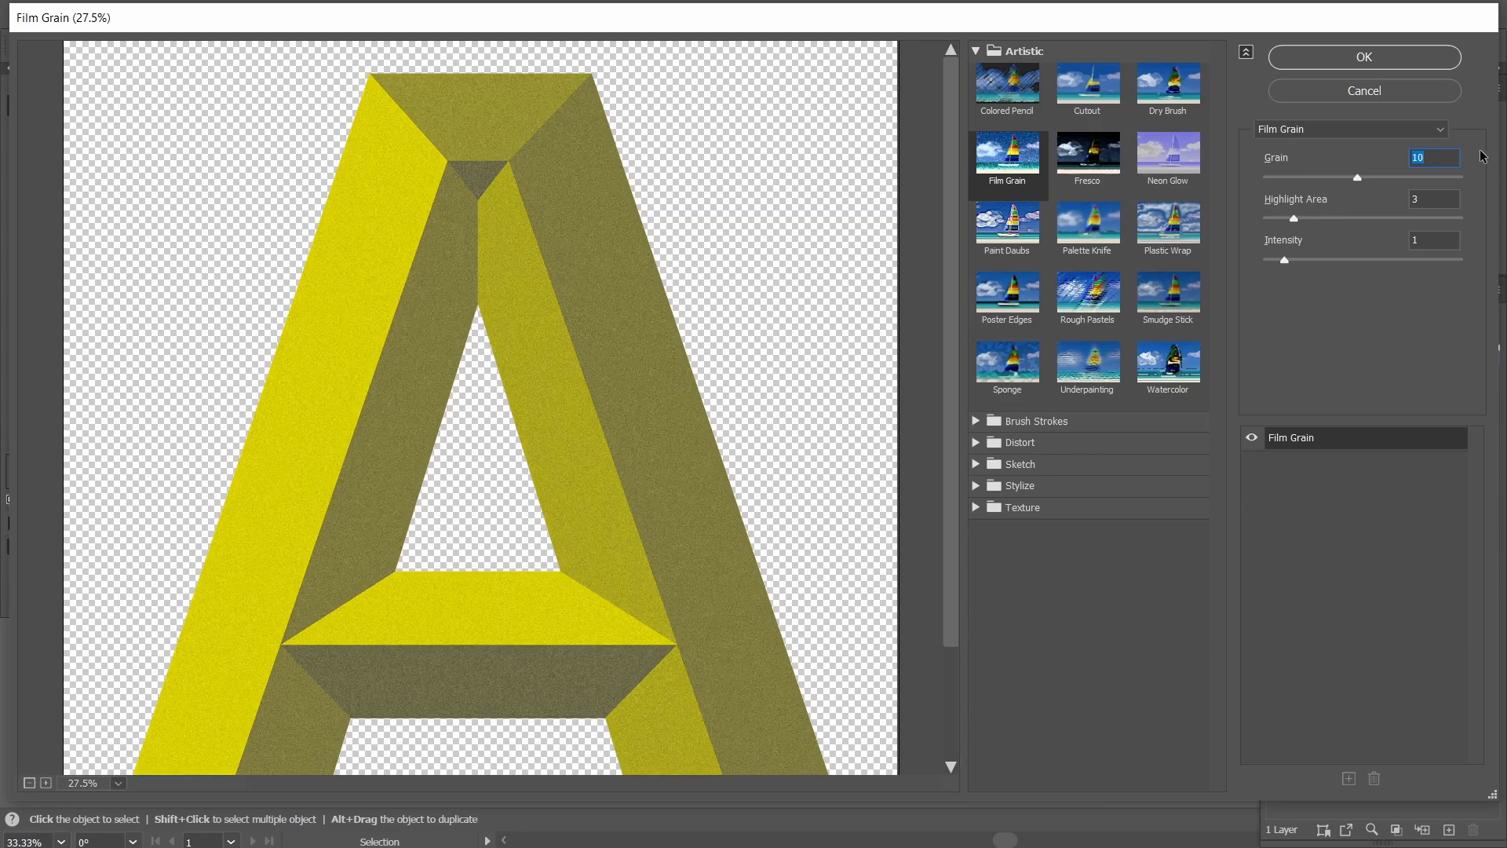
{"action": "left_click_drag", "start_coordinate": [1356, 178], "coordinate": [1333, 261]}
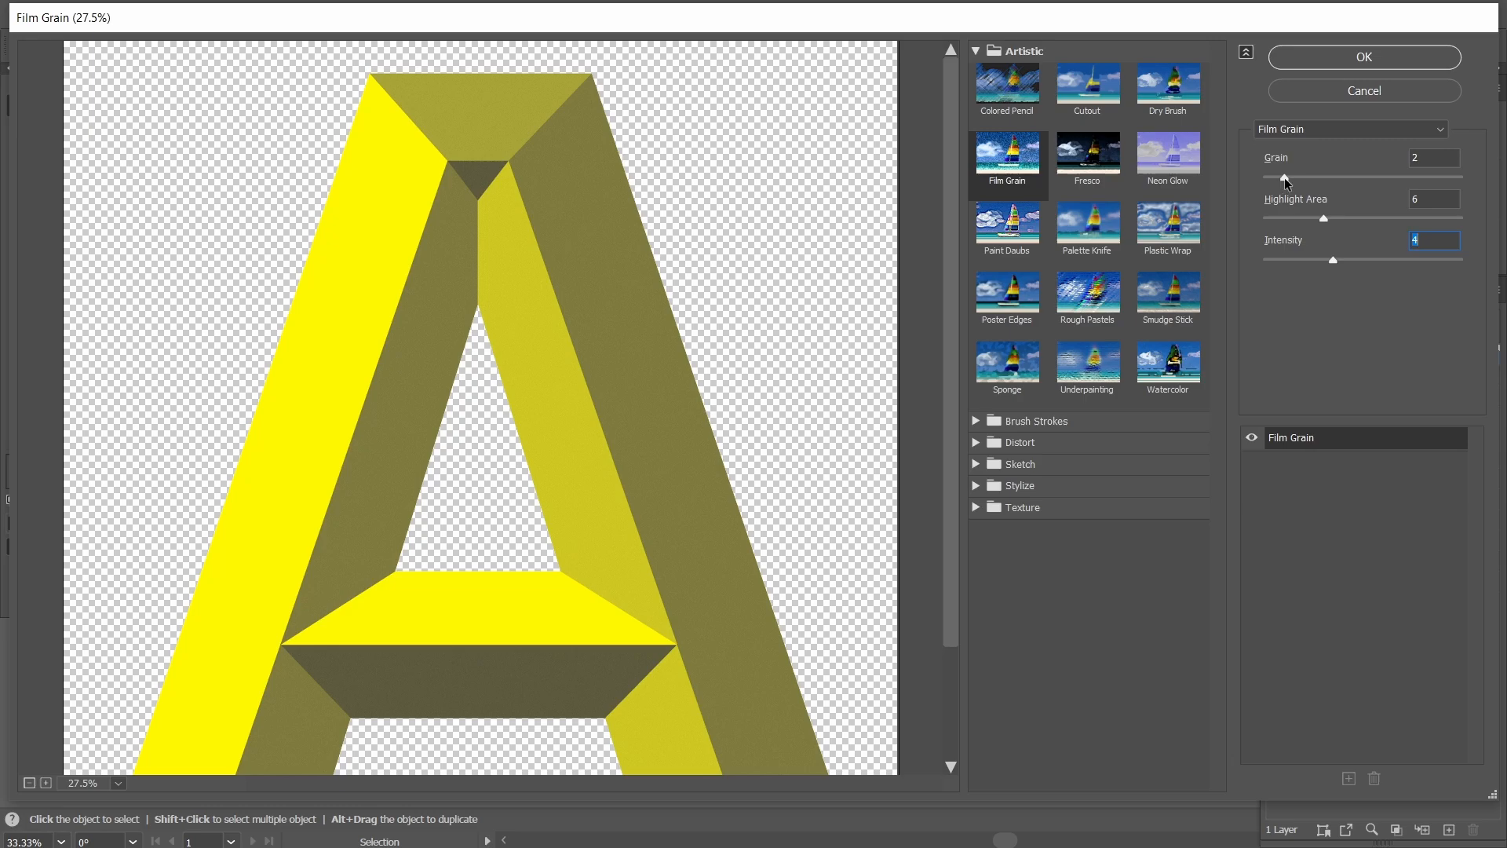
{"action": "left_click_drag", "start_coordinate": [1284, 179], "coordinate": [1314, 181]}
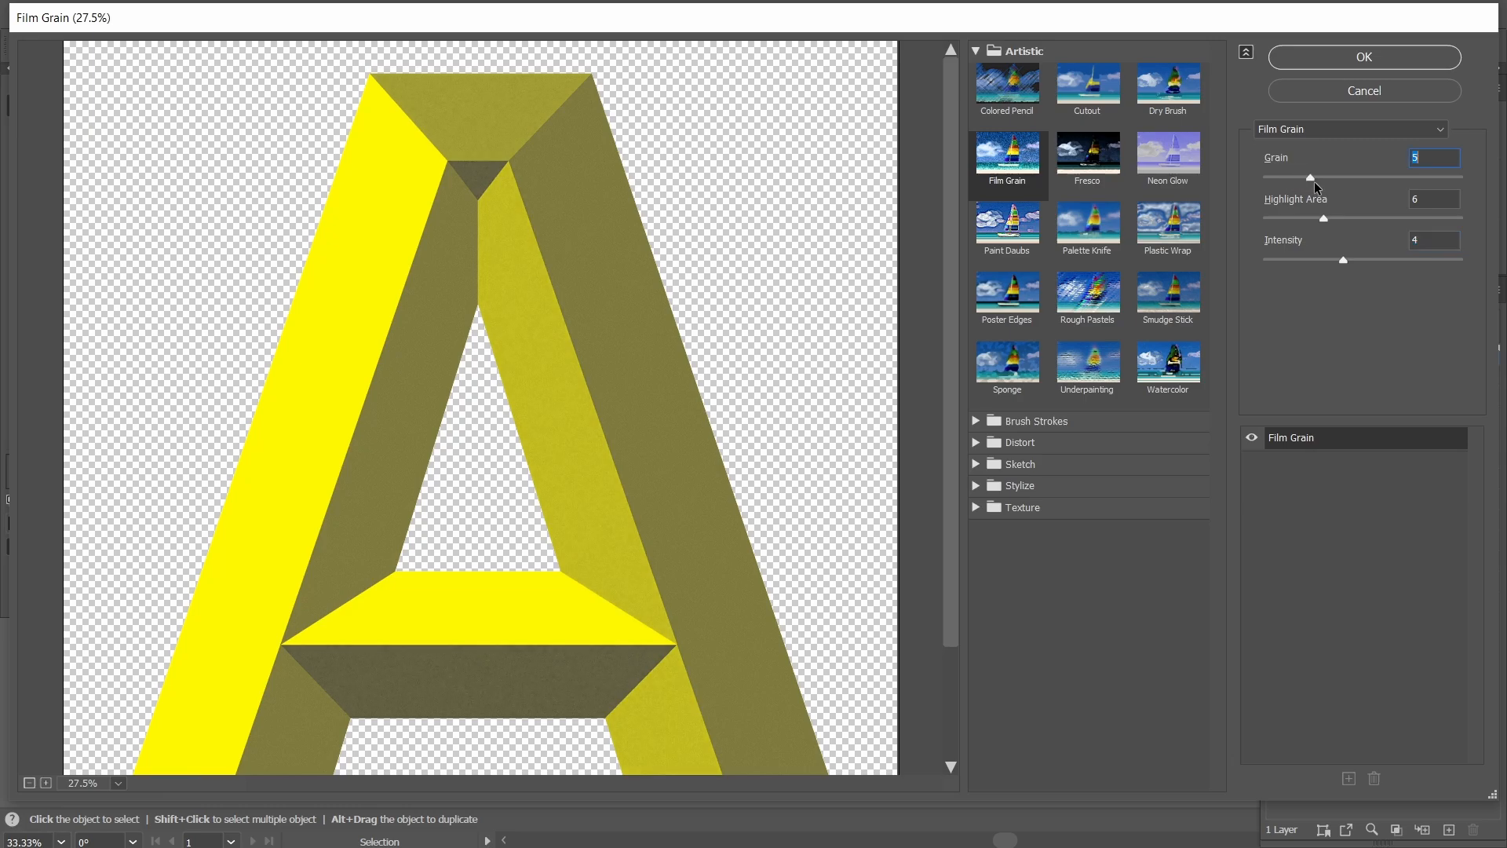
Set the Film Grain effect to grain 7 and intensity 10 with a larger highlight area, and apply it to the letter.
{"action": "scroll", "coordinate": [486, 225], "scroll_direction": "up", "scroll_amount": 2}
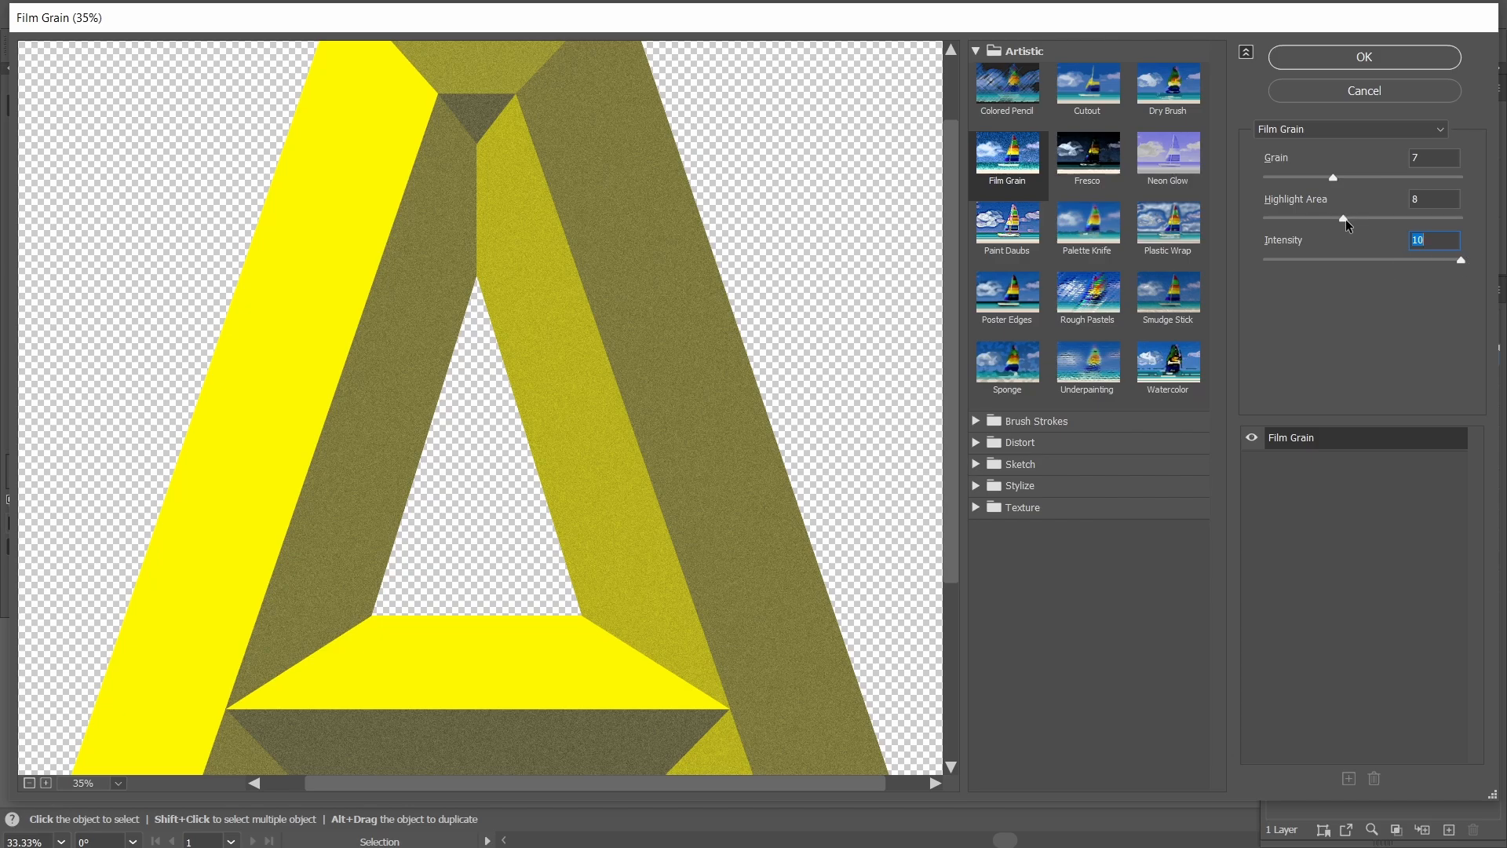
{"action": "left_click", "coordinate": [1345, 177]}
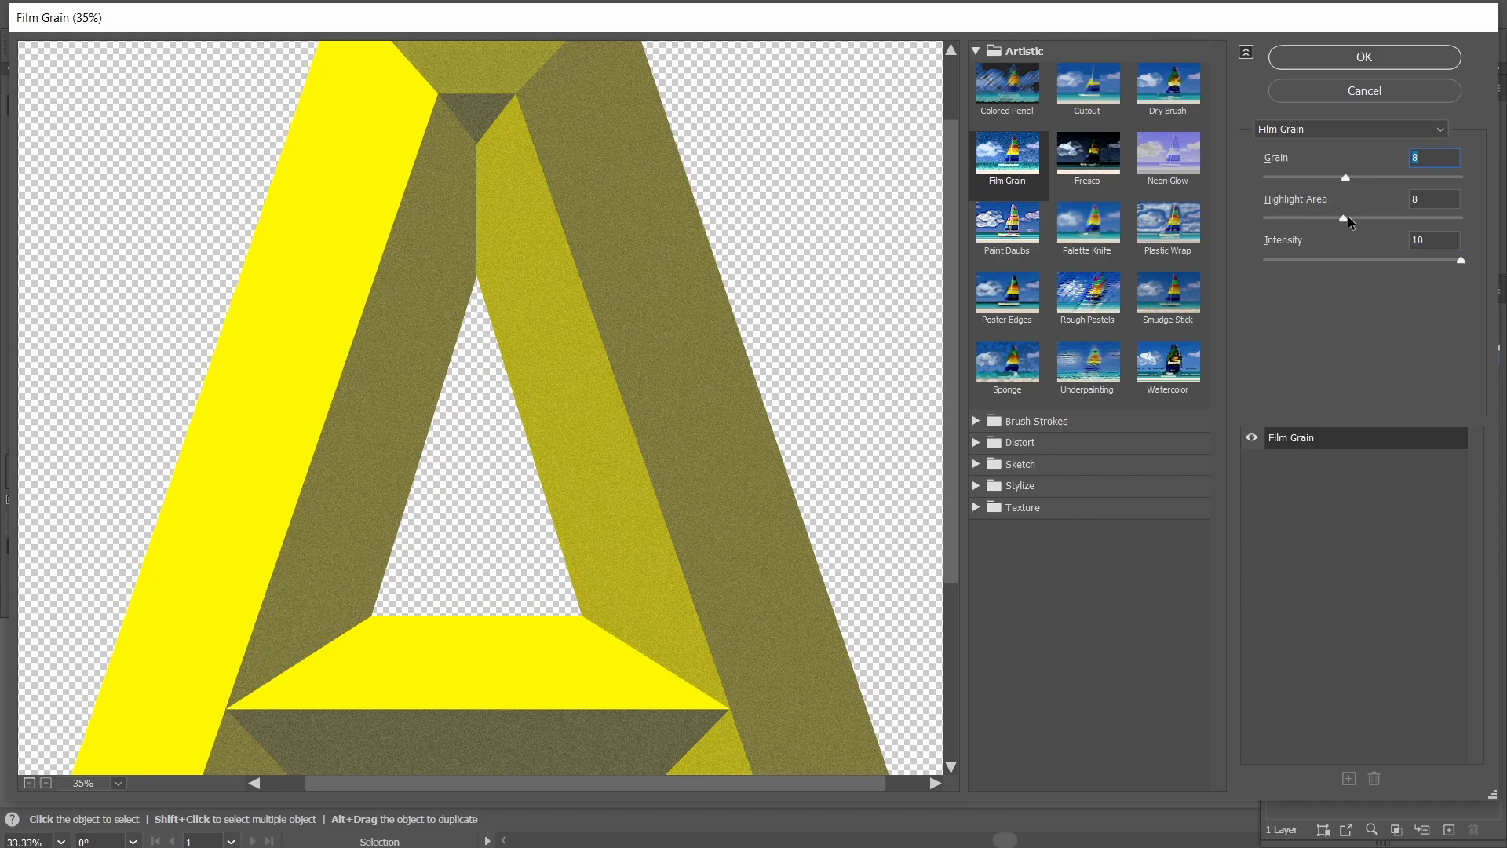
{"action": "left_click_drag", "start_coordinate": [1346, 217], "coordinate": [1356, 223]}
{"action": "left_click_drag", "start_coordinate": [1345, 177], "coordinate": [1334, 176]}
{"action": "left_click_drag", "start_coordinate": [1353, 218], "coordinate": [1382, 219]}
{"action": "left_click", "coordinate": [1389, 60]}
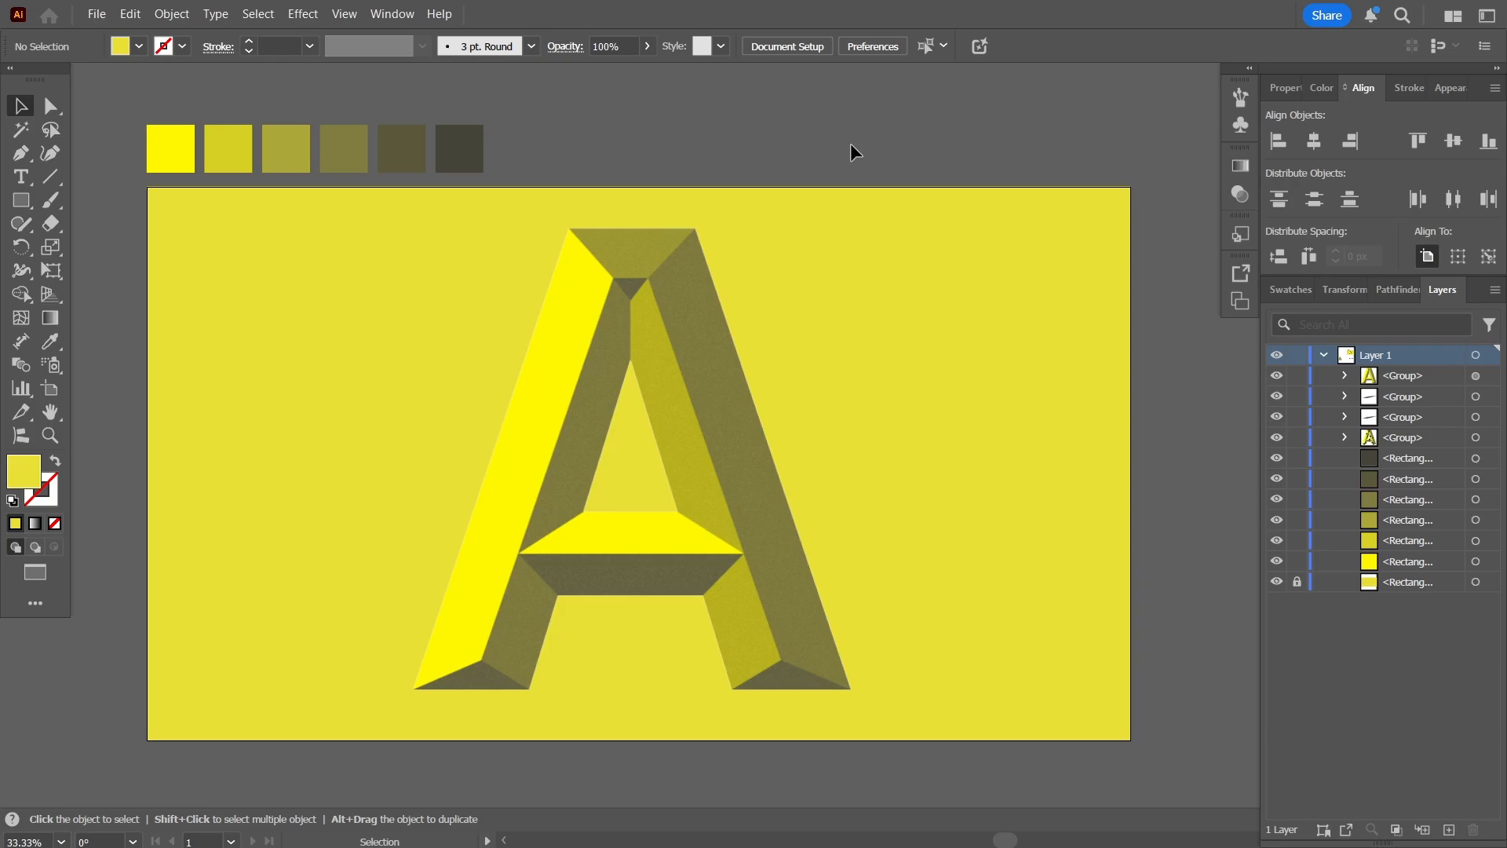
{"action": "scroll", "coordinate": [618, 304], "scroll_direction": "up", "scroll_amount": 4}
{"action": "scroll", "coordinate": [619, 304], "scroll_direction": "down", "scroll_amount": 4}
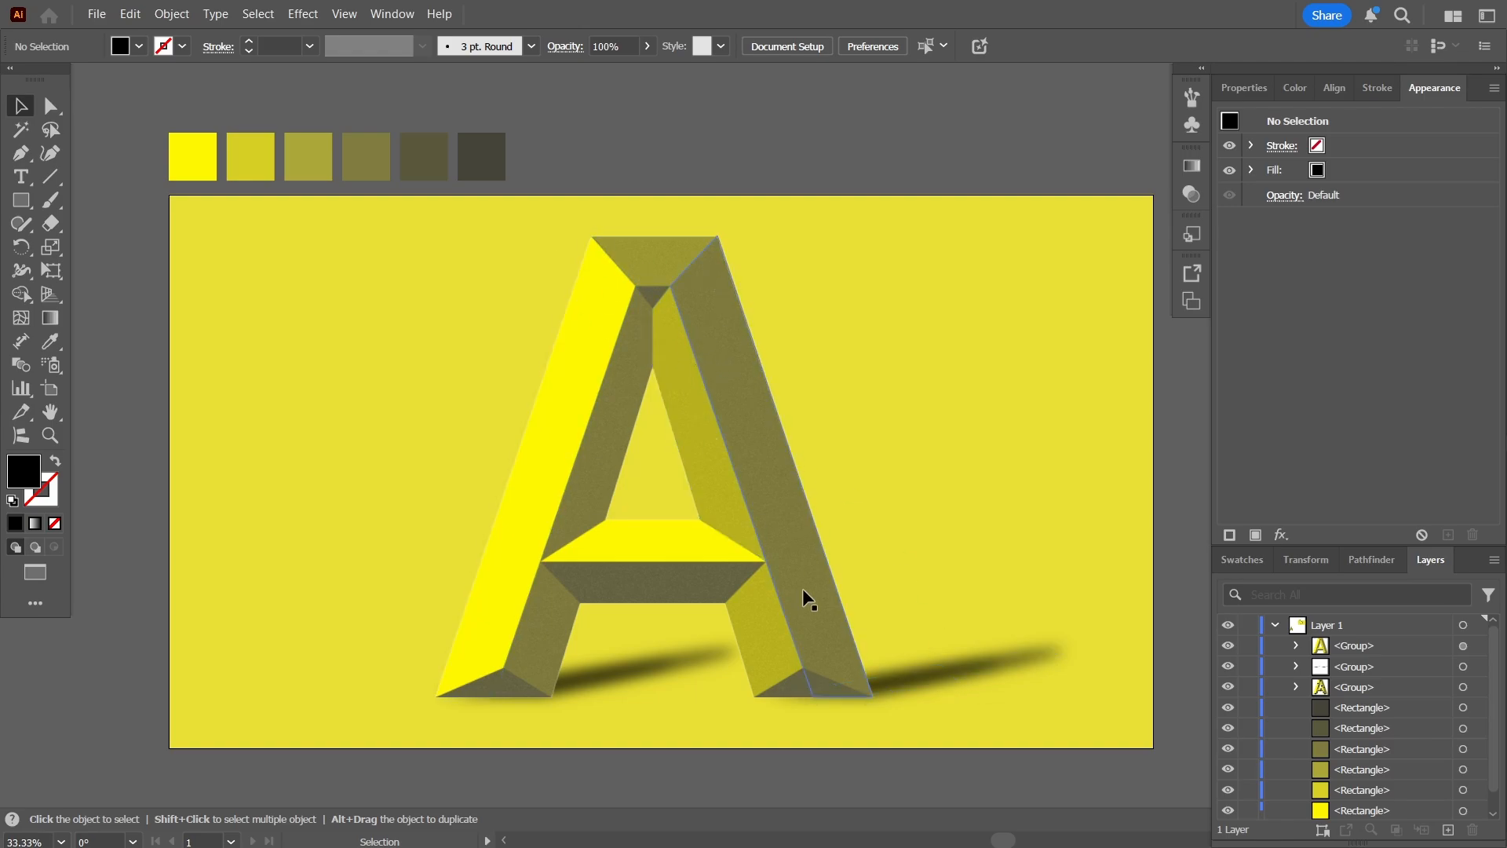
Check the blurred shadow group at the letter's feet and fit the artboard to the screen.
{"action": "left_click", "coordinate": [962, 671]}
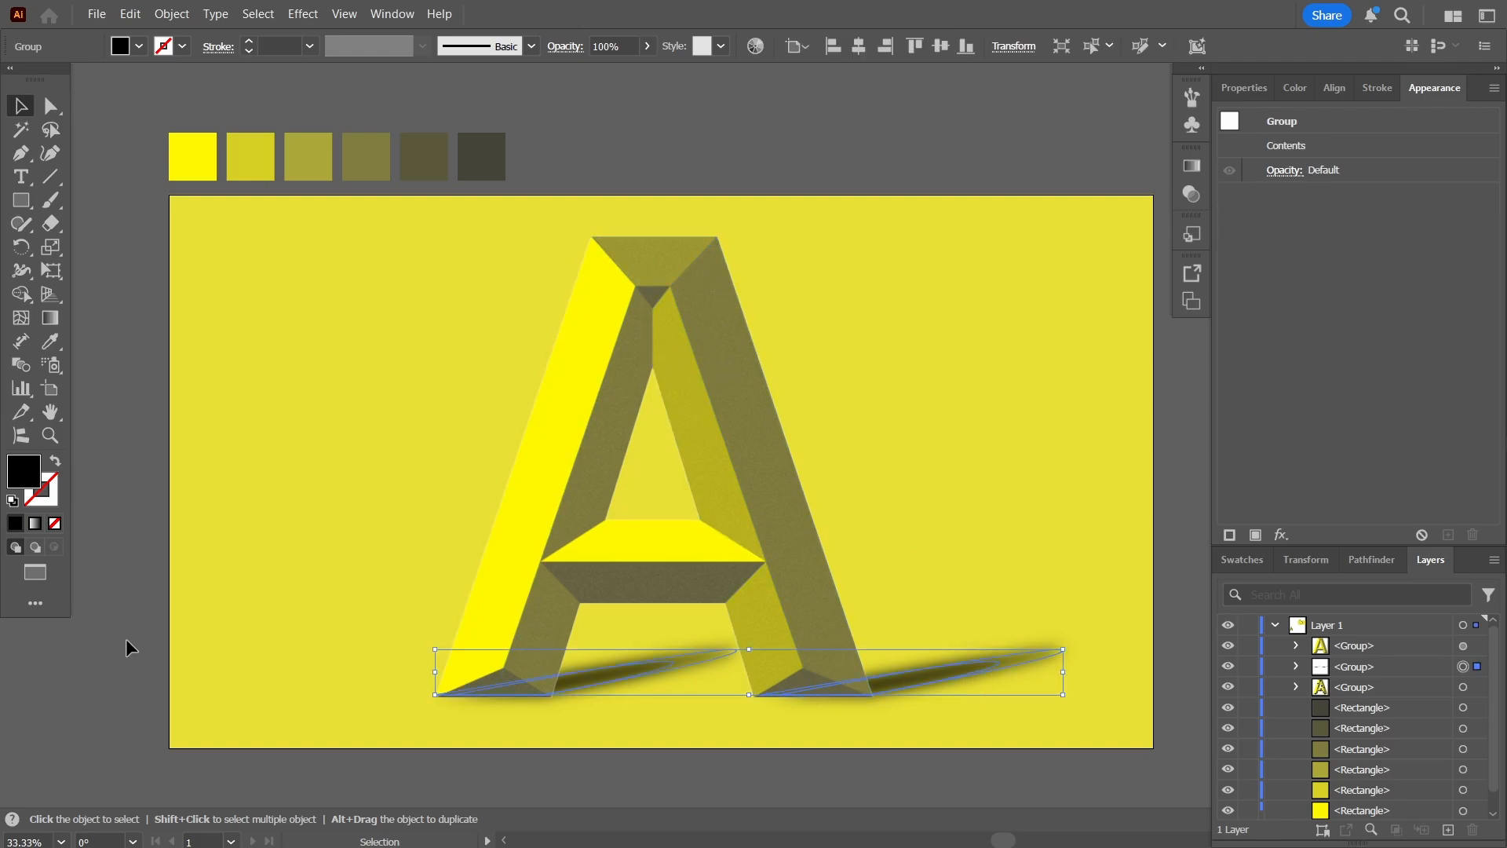
{"action": "left_click", "coordinate": [124, 680]}
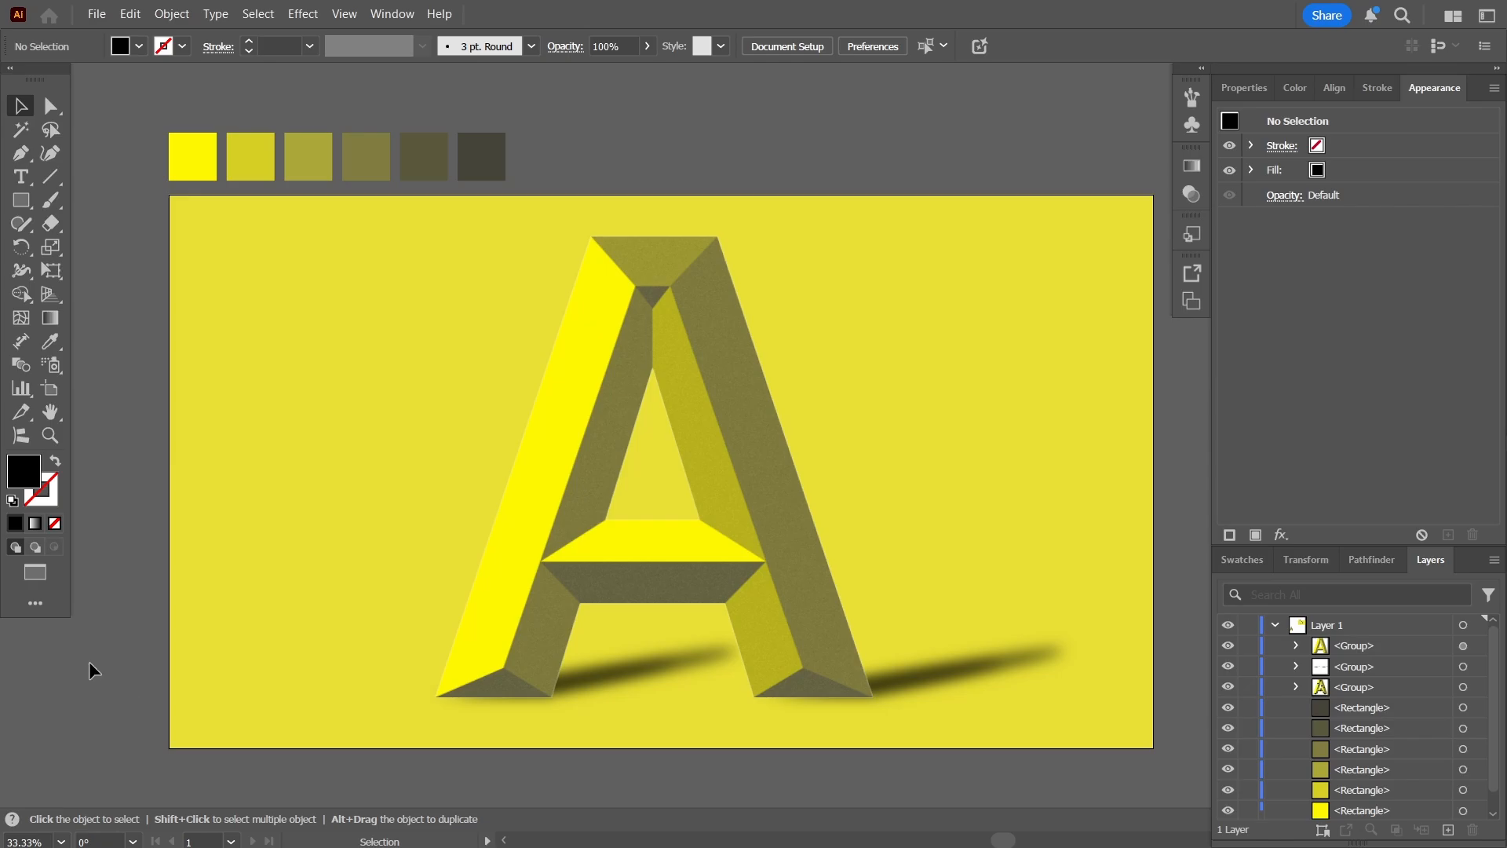
{"action": "left_click", "coordinate": [61, 841]}
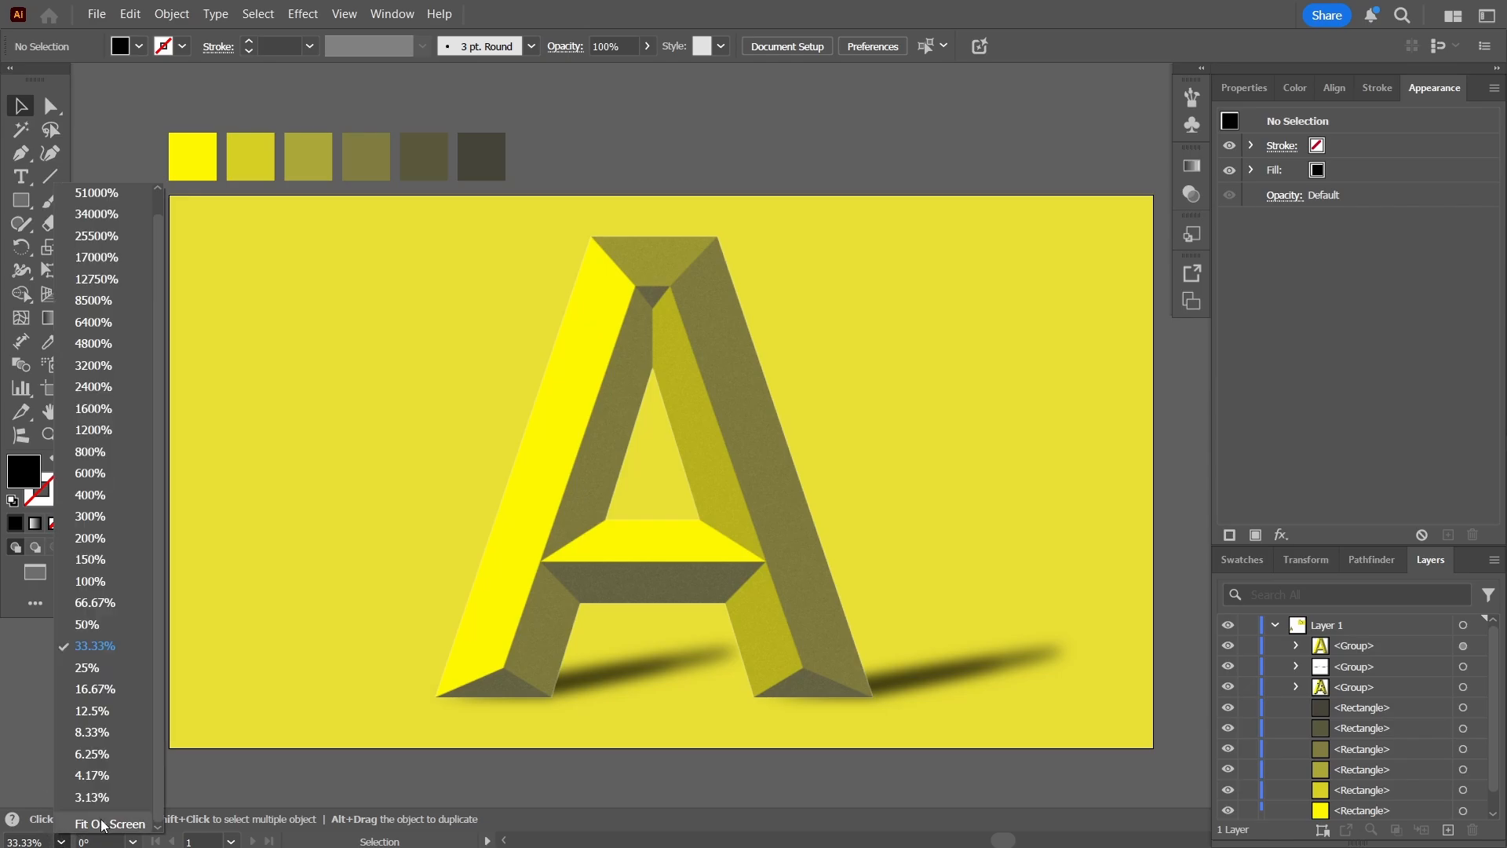
{"action": "left_click", "coordinate": [99, 824]}
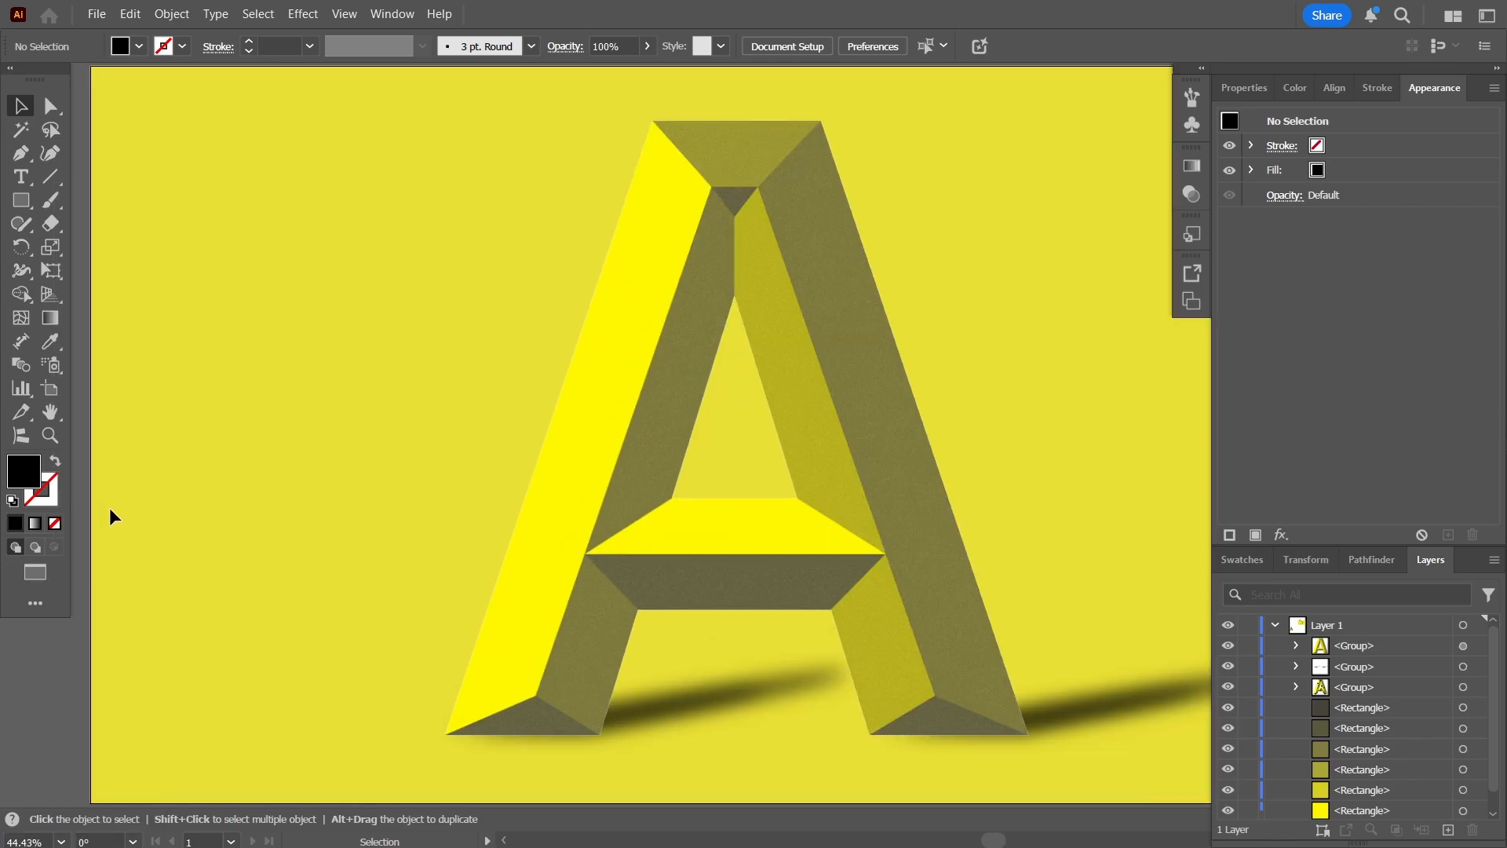